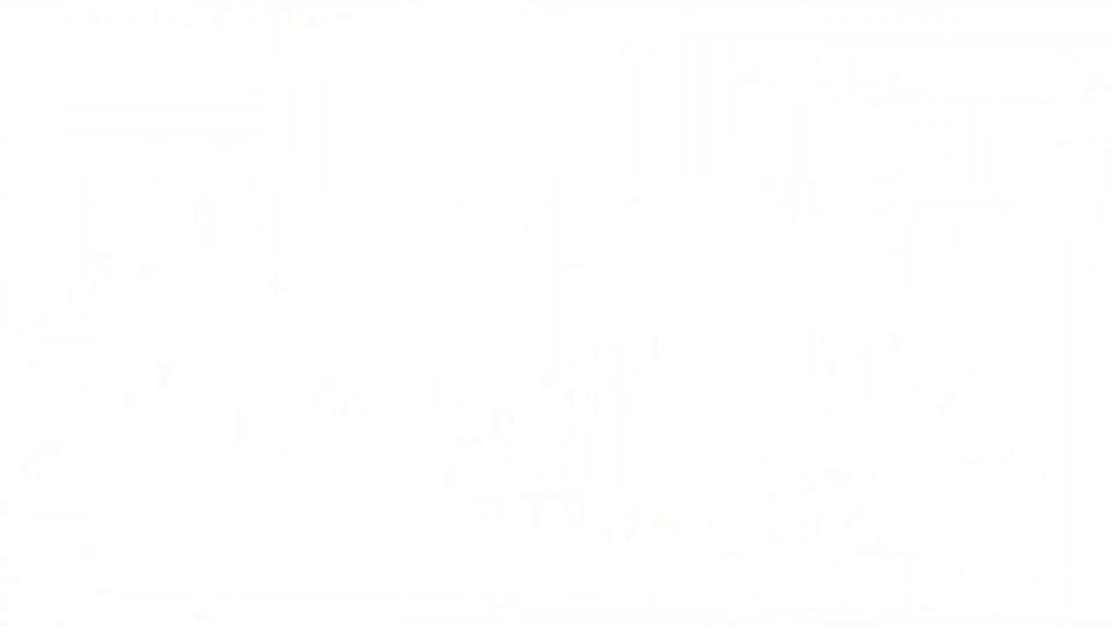
Draw a rectangle around the wrapper and fit its top and bottom to the wrapper ends
scroll(347, 193, up, 2)
key(F6)
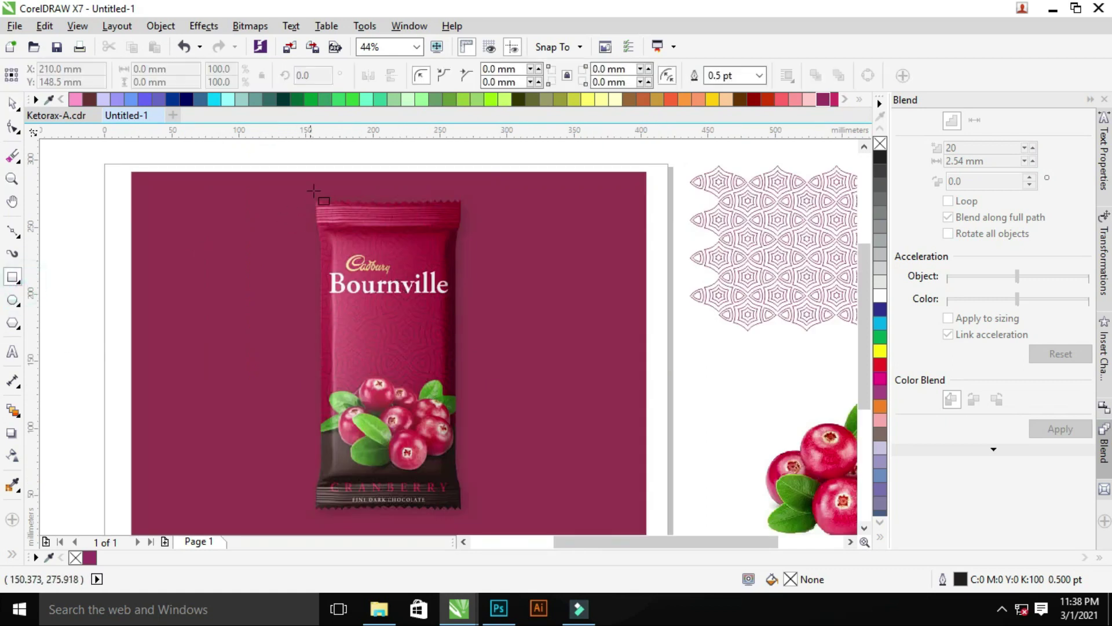
drag(313, 200, 467, 512)
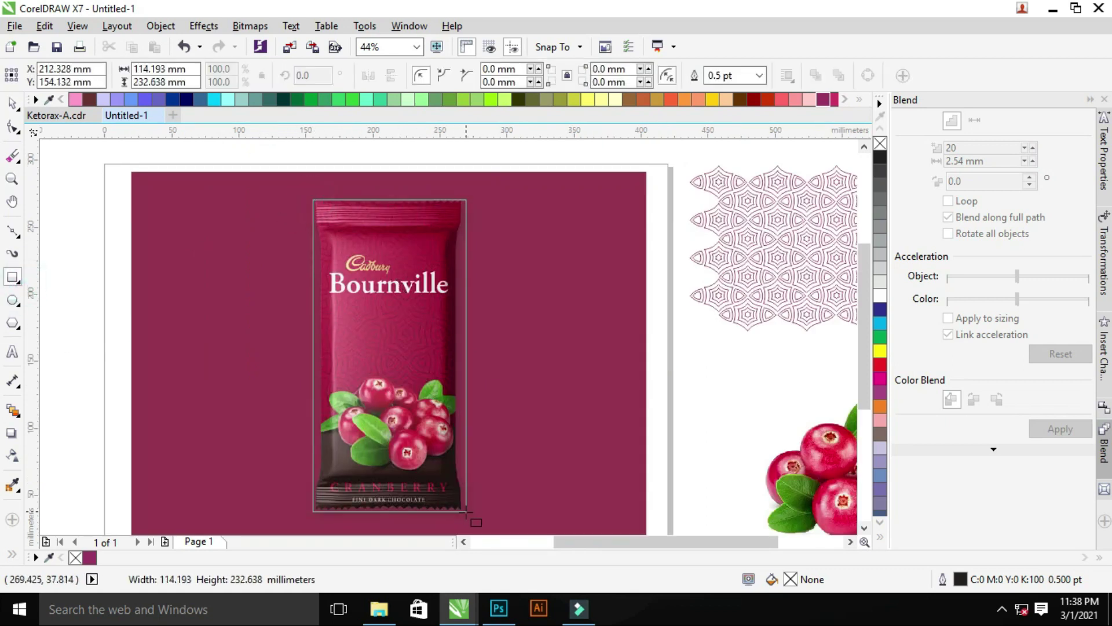
key(space)
scroll(371, 185, up, 4)
drag(474, 259, 474, 240)
scroll(278, 405, down, 4)
scroll(452, 492, up, 3)
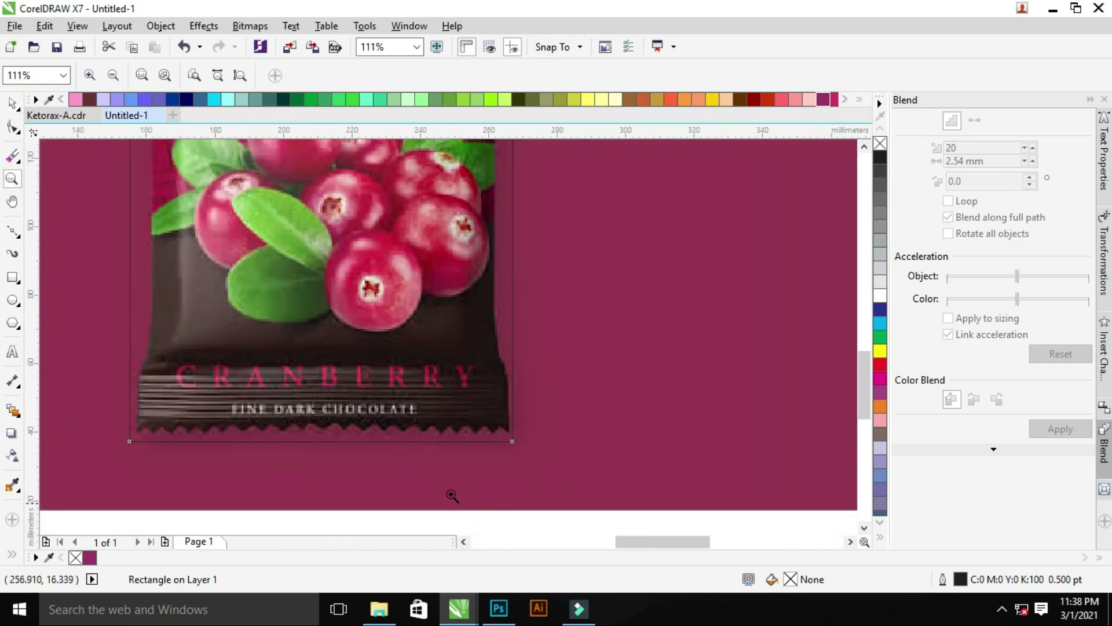
drag(320, 444, 326, 436)
scroll(326, 436, down, 4)
scroll(347, 192, up, 4)
Convert the rectangle to curves and pinch the sides inward at a shoulder guide
right_click(434, 170)
click(496, 219)
key(F10)
scroll(496, 219, down, 4)
scroll(373, 255, up, 3)
scroll(537, 239, up, 2)
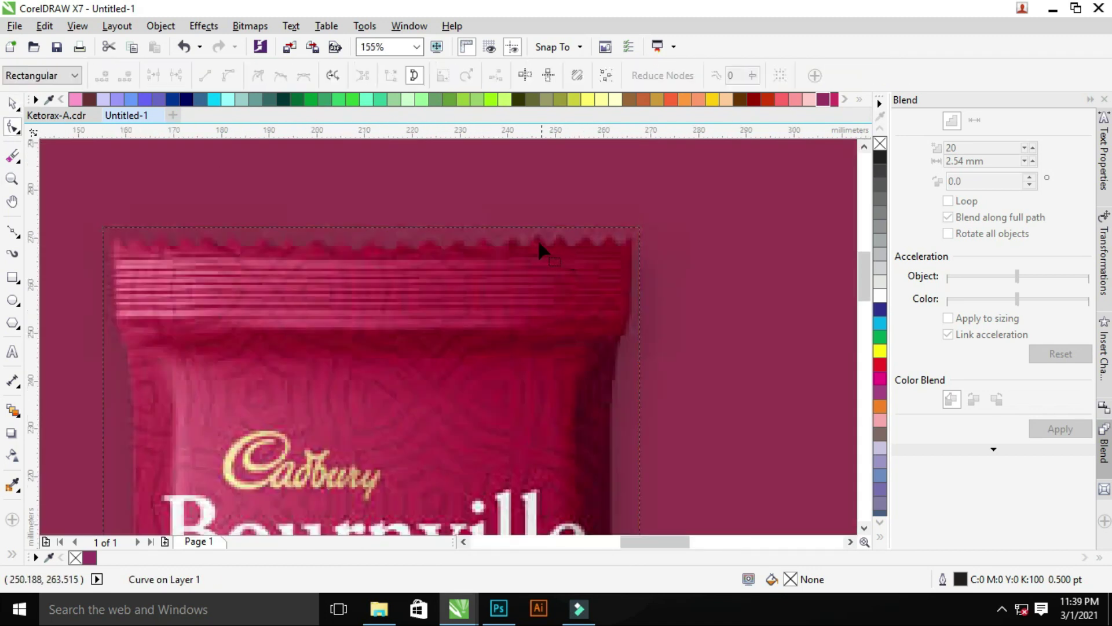
double_click(102, 315)
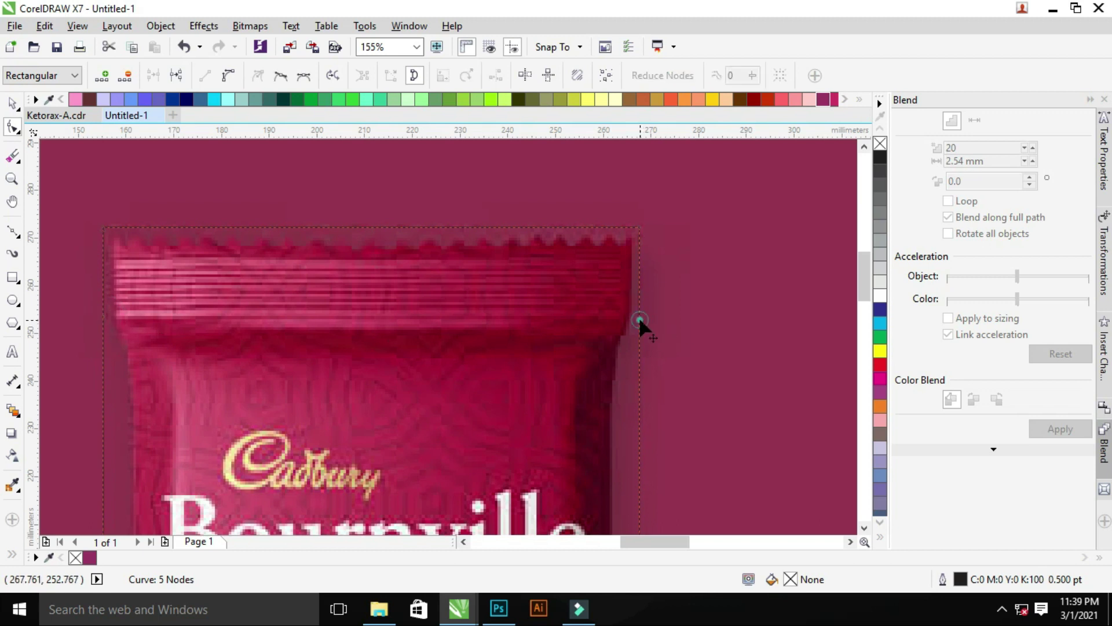
drag(332, 342, 103, 349)
drag(640, 349, 621, 350)
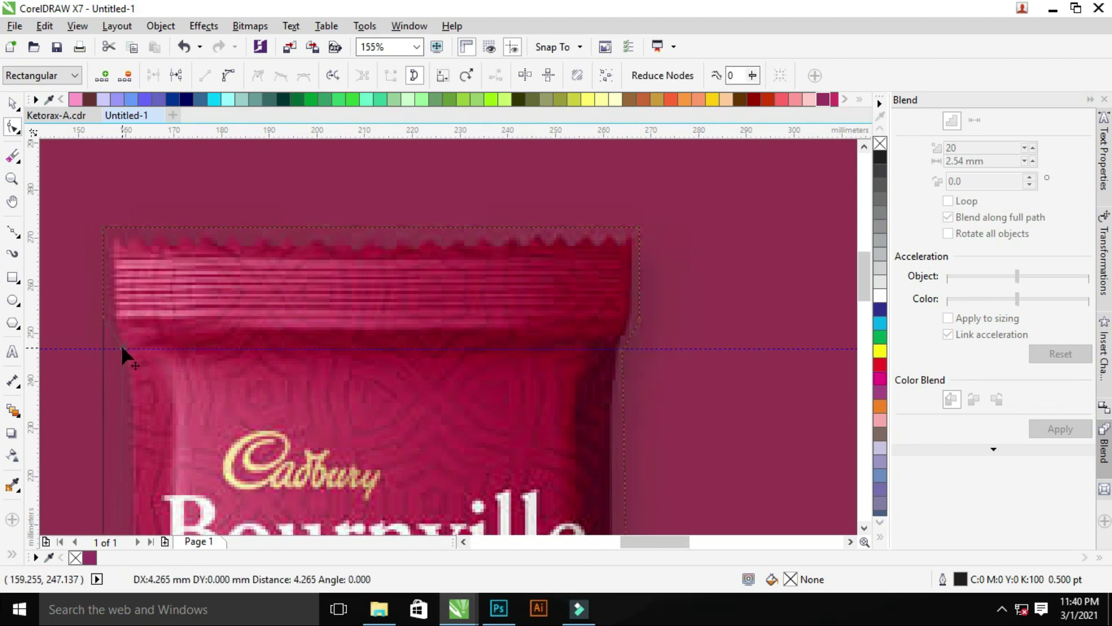
Add nodes at the bottom crimp and pull the right side inward about 4 mm
key(z)
key(F4)
key(space)
scroll(327, 217, up, 3)
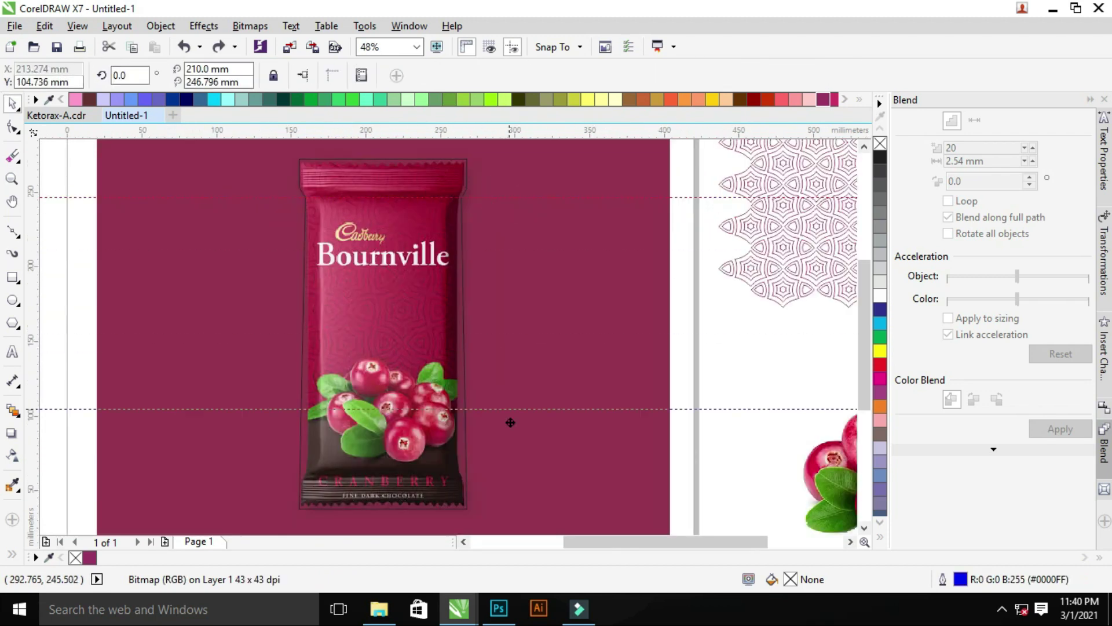
key(z)
drag(243, 477, 565, 497)
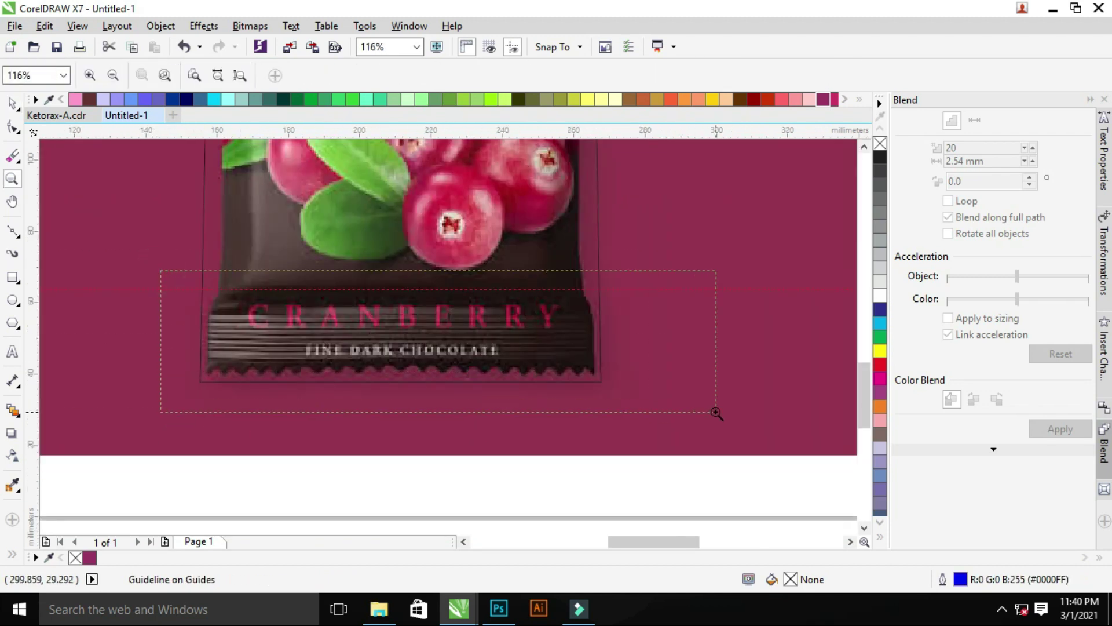
drag(160, 270, 716, 413)
click(96, 298)
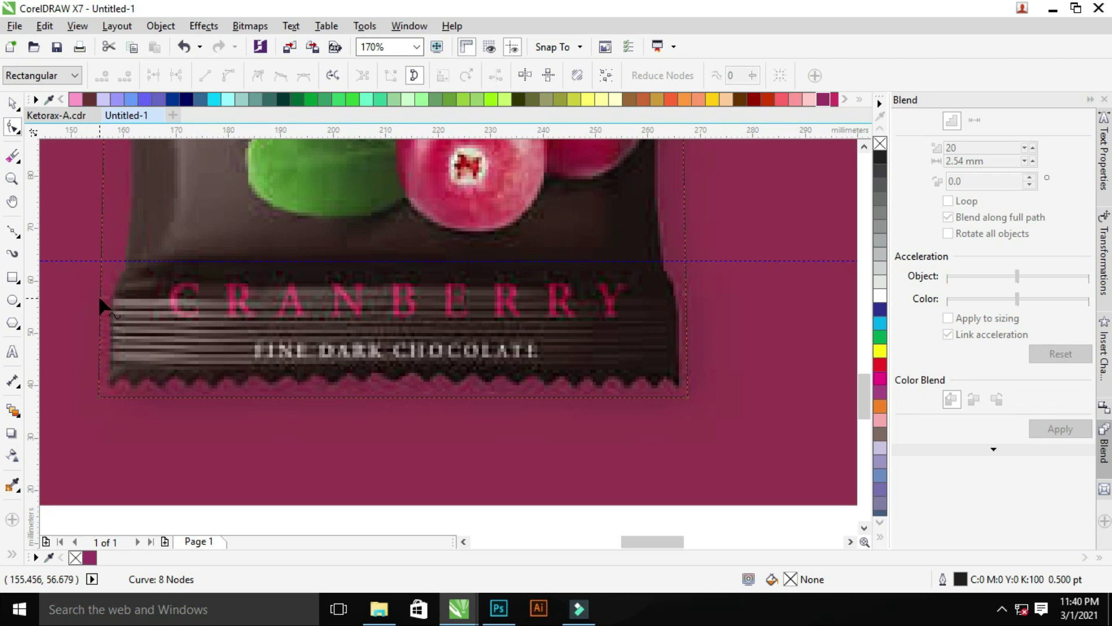
double_click(98, 294)
double_click(684, 258)
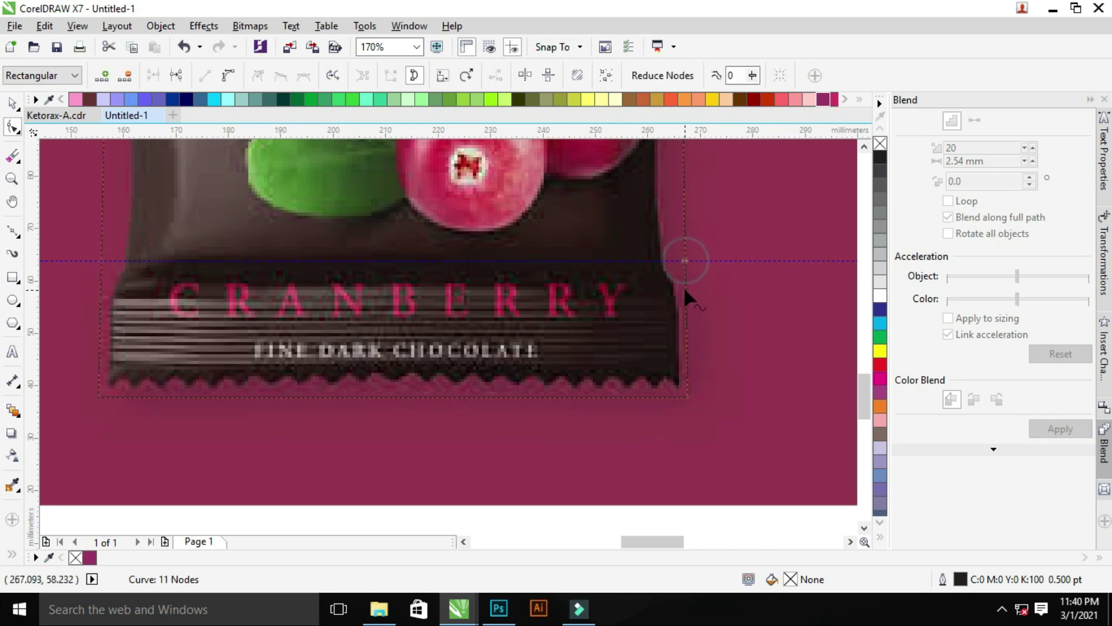
drag(685, 264, 662, 260)
double_click(686, 292)
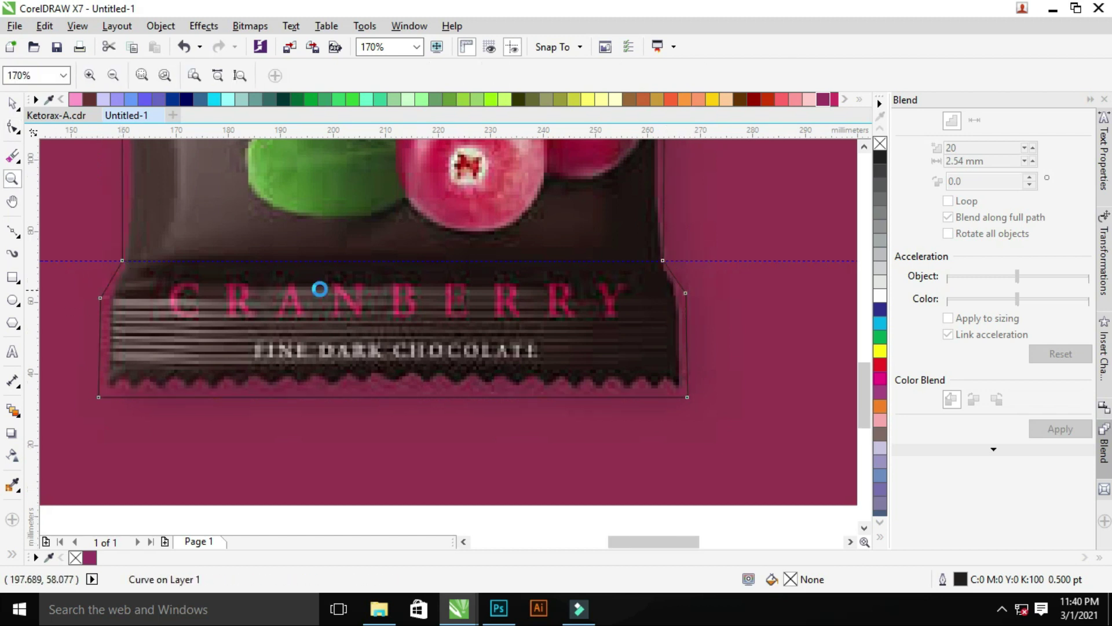
Draw a small square above the top of the wrapper
key(z)
drag(276, 173, 446, 441)
drag(289, 133, 504, 273)
key(F6)
drag(193, 212, 219, 238)
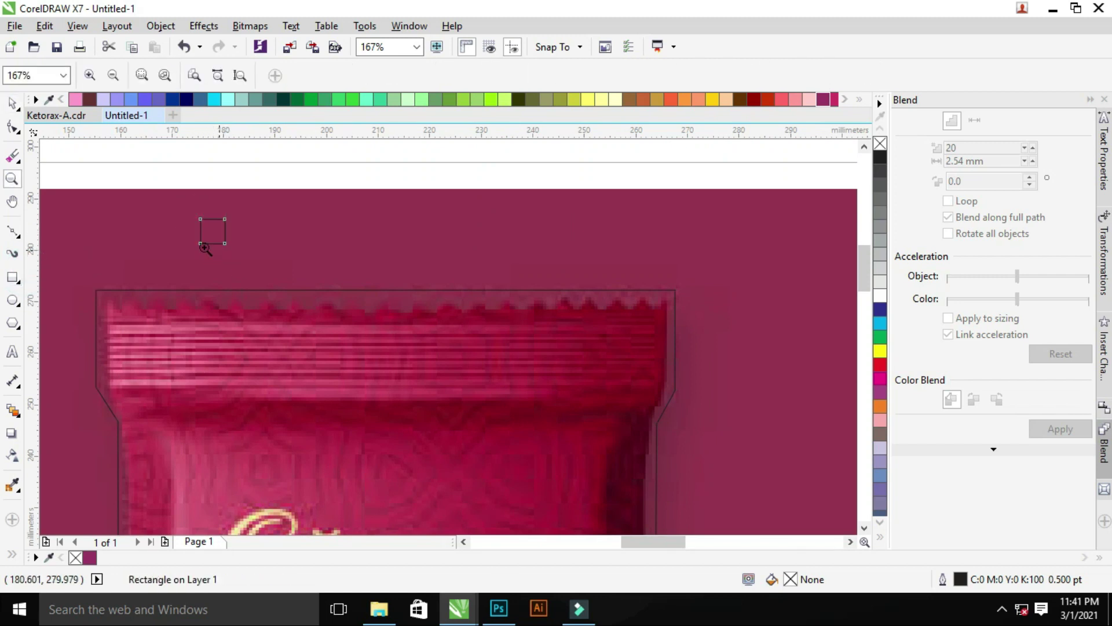
Rotate the square 45° into a diamond and duplicate it along the top edge
scroll(211, 235, up, 3)
click(272, 252)
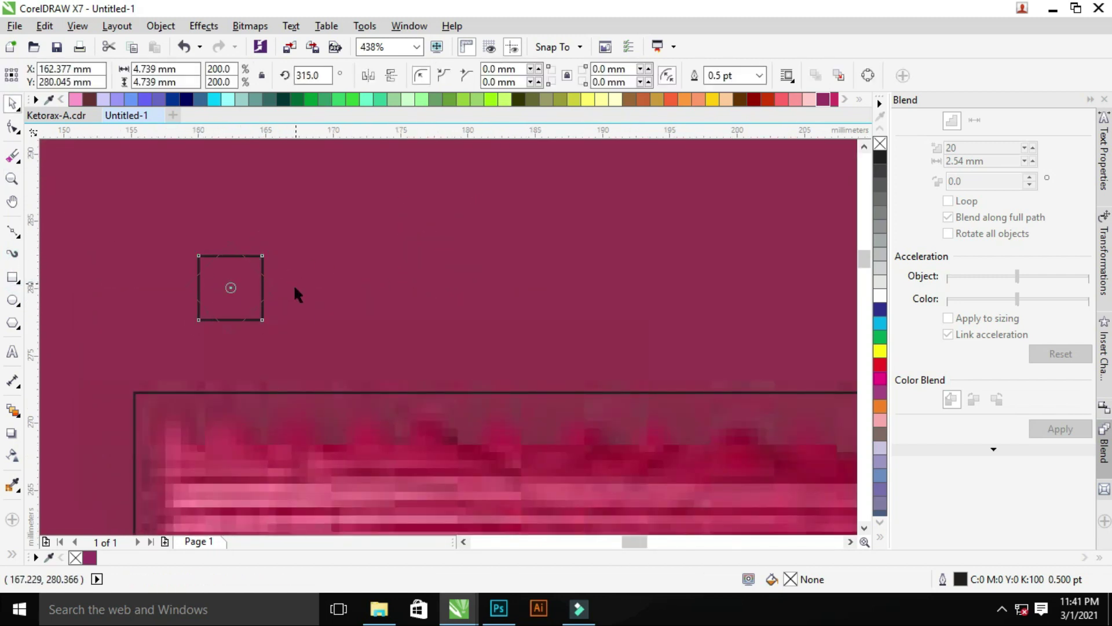
scroll(269, 336, down, 3)
scroll(129, 248, up, 3)
drag(331, 205, 266, 330)
scroll(104, 278, down, 3)
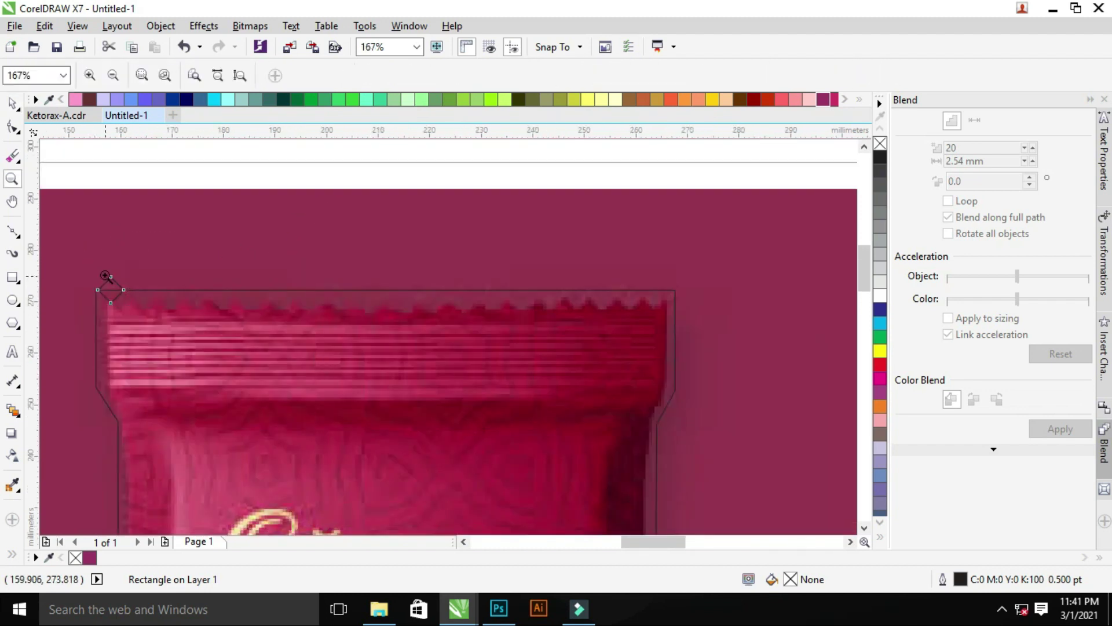
scroll(168, 232, up, 5)
drag(177, 243, 366, 243)
scroll(367, 244, down, 6)
scroll(380, 346, down, 4)
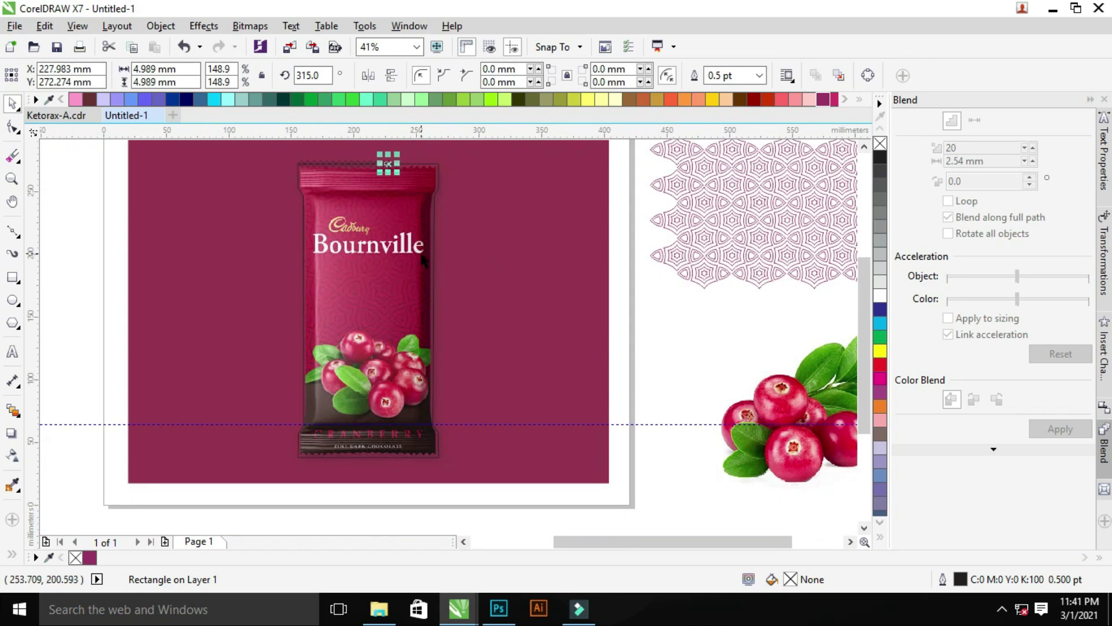
drag(419, 163, 431, 163)
scroll(241, 149, up, 3)
scroll(571, 291, up, 2)
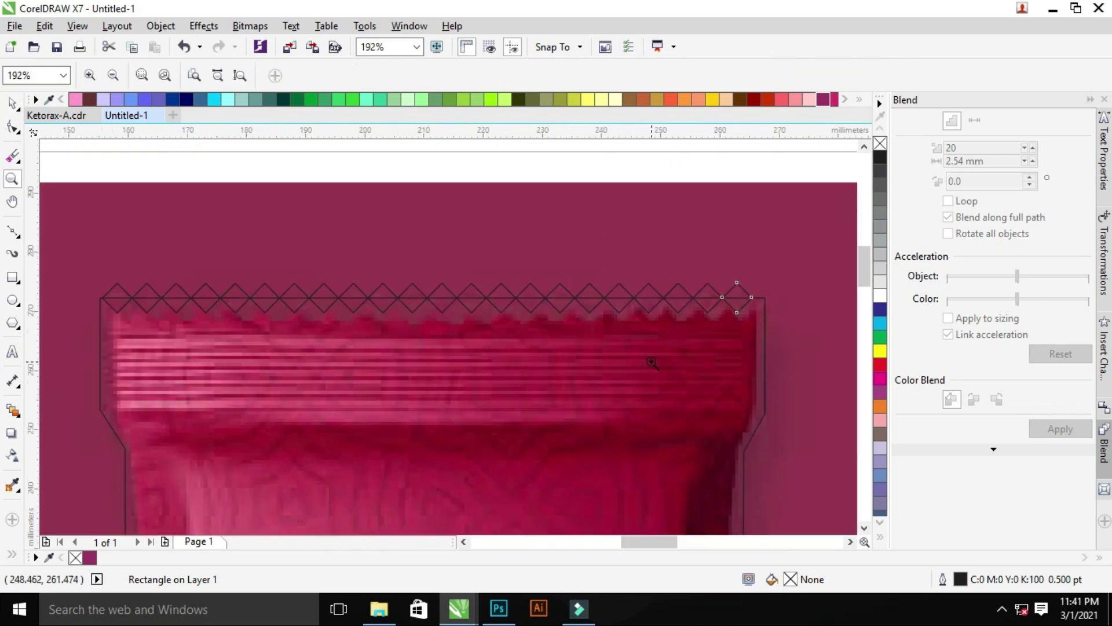
Lock the background and place a copy of the diamond row on the bottom crimp
right_click(115, 195)
click(166, 385)
drag(79, 249, 689, 335)
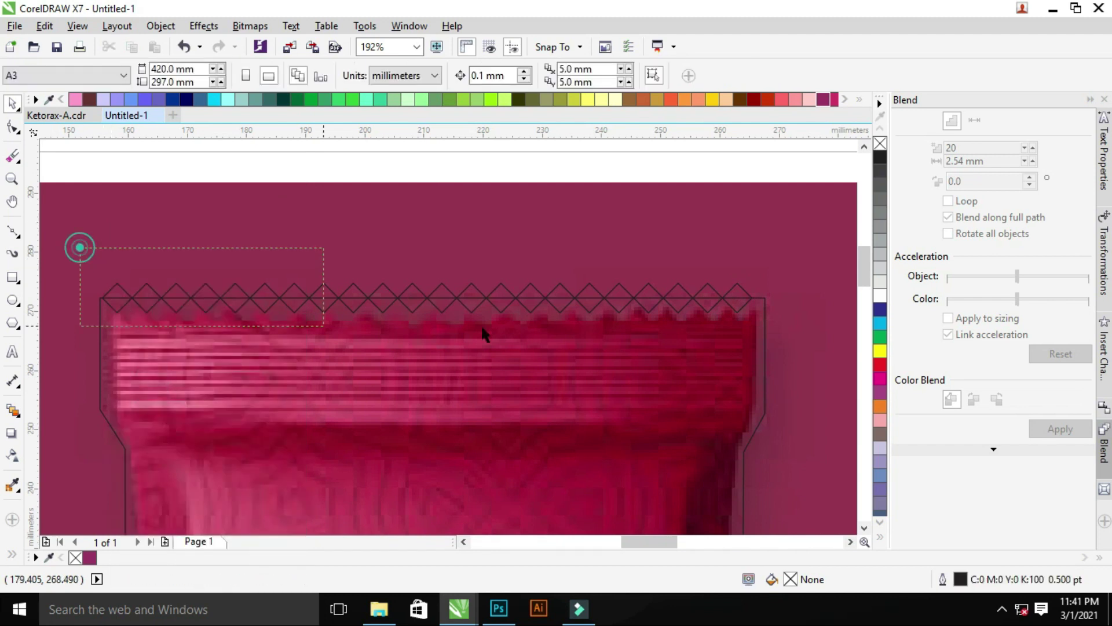
key(F3)
click(457, 169)
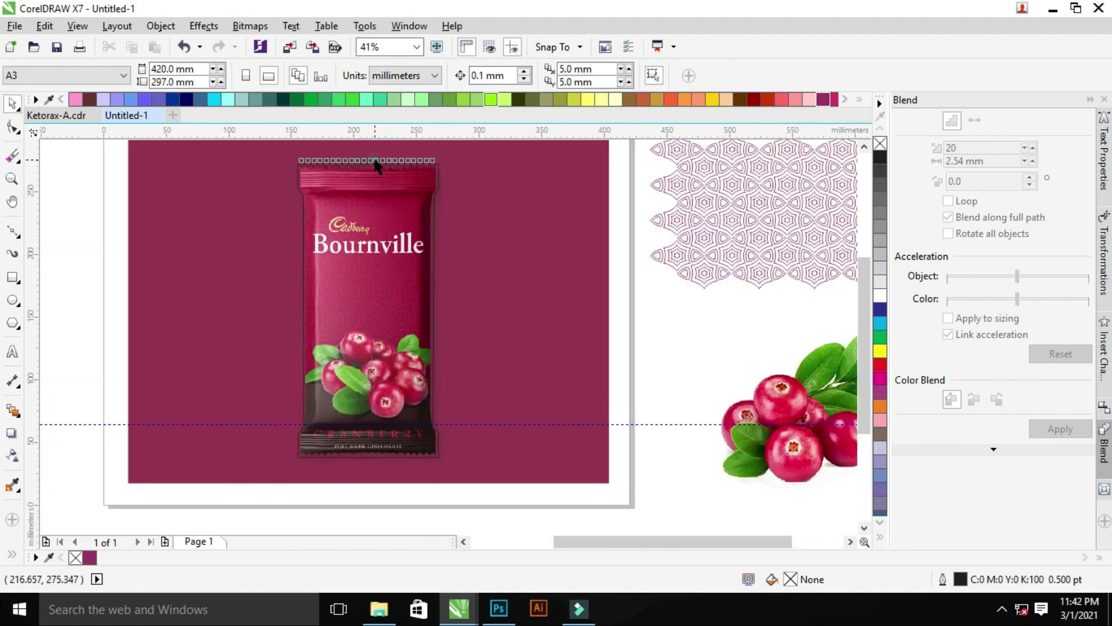
click(377, 166)
click(241, 422)
scroll(368, 450, up, 6)
drag(435, 322, 433, 355)
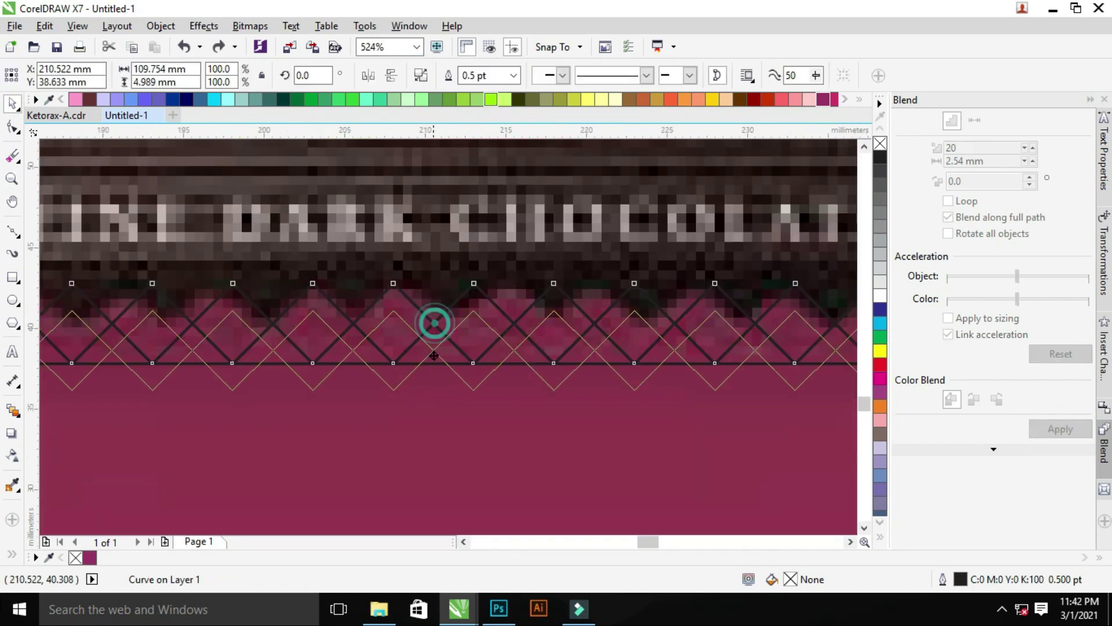
scroll(434, 356, down, 3)
scroll(415, 474, down, 3)
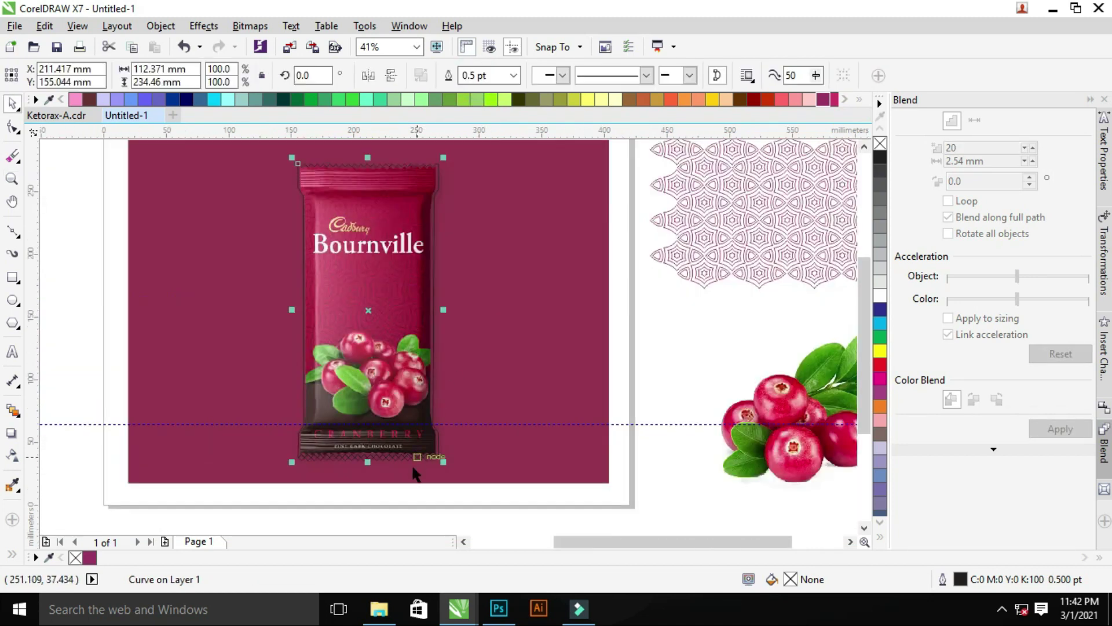
Draw a rectangle spanning the top crimp band
key(Escape)
key(z)
click(333, 458)
key(F3)
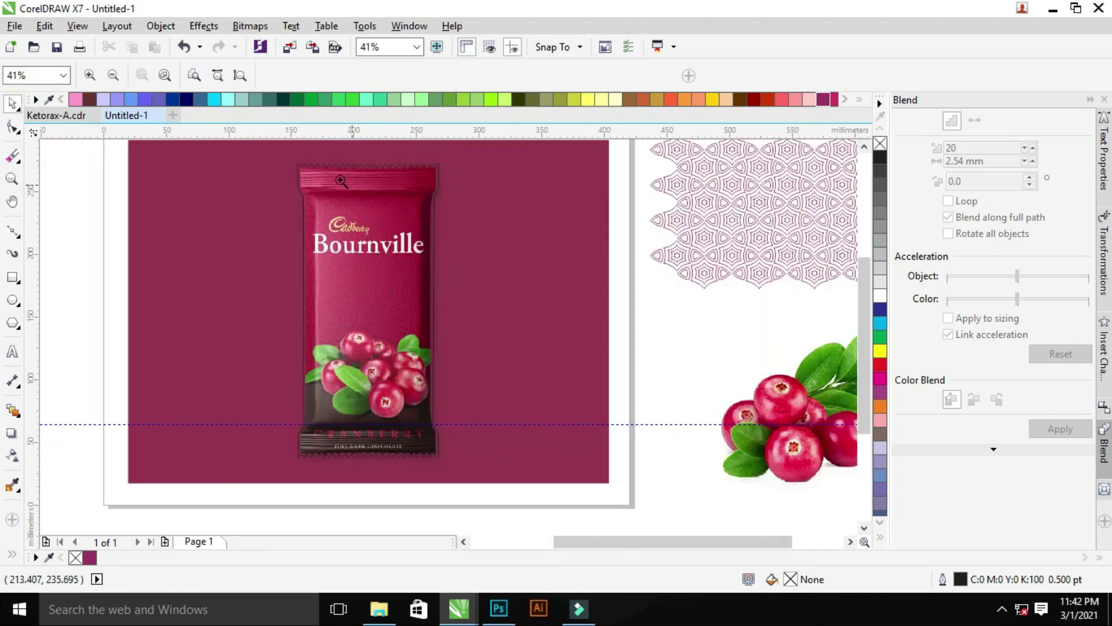
click(342, 181)
click(13, 277)
drag(102, 220, 617, 308)
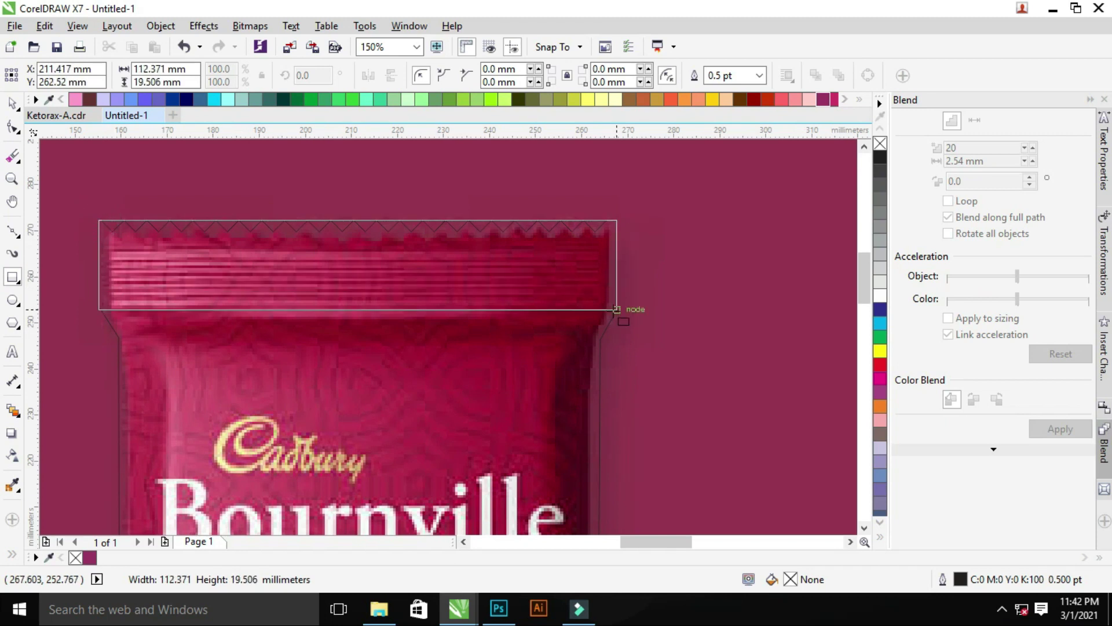
Give the top-crimp rectangle a linear fountain fill from light grey to darker grey
key(z)
drag(70, 209, 708, 353)
key(space)
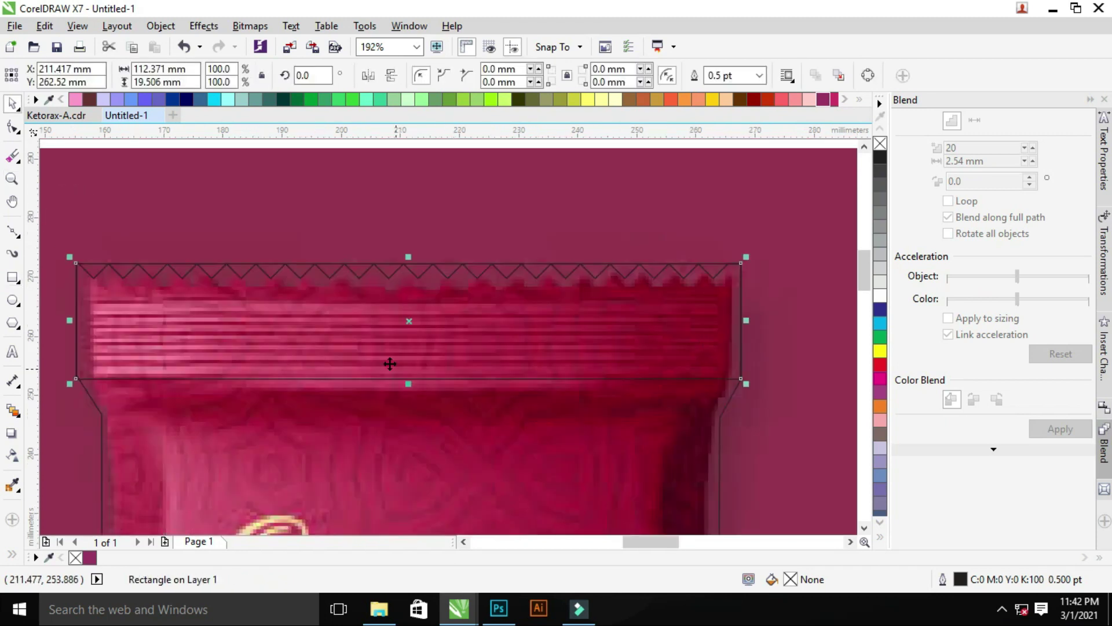
key(g)
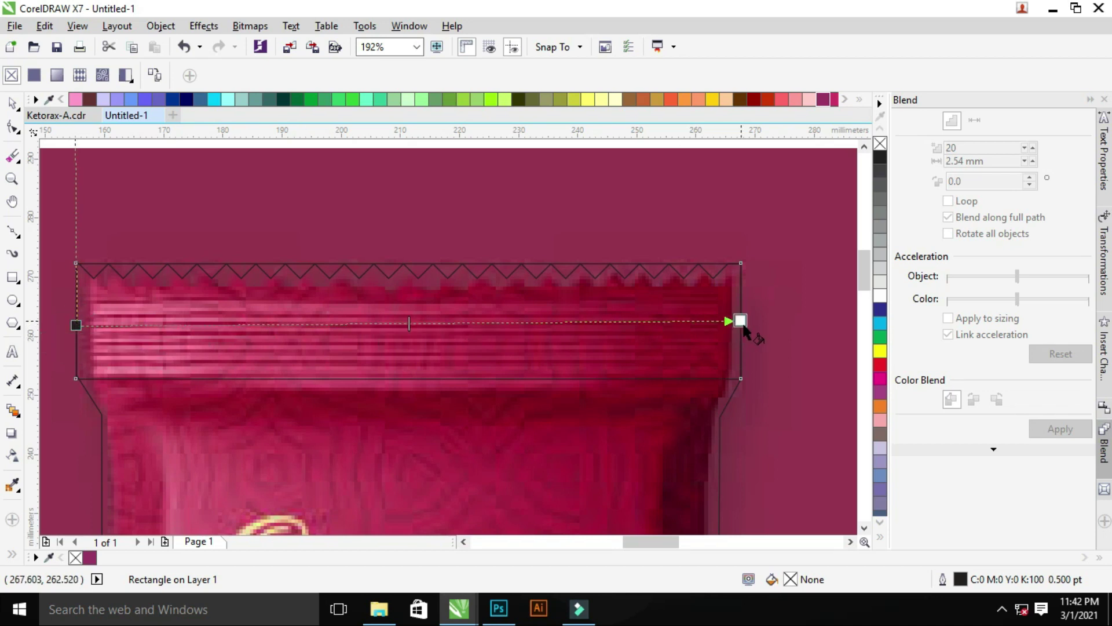
drag(76, 325, 741, 320)
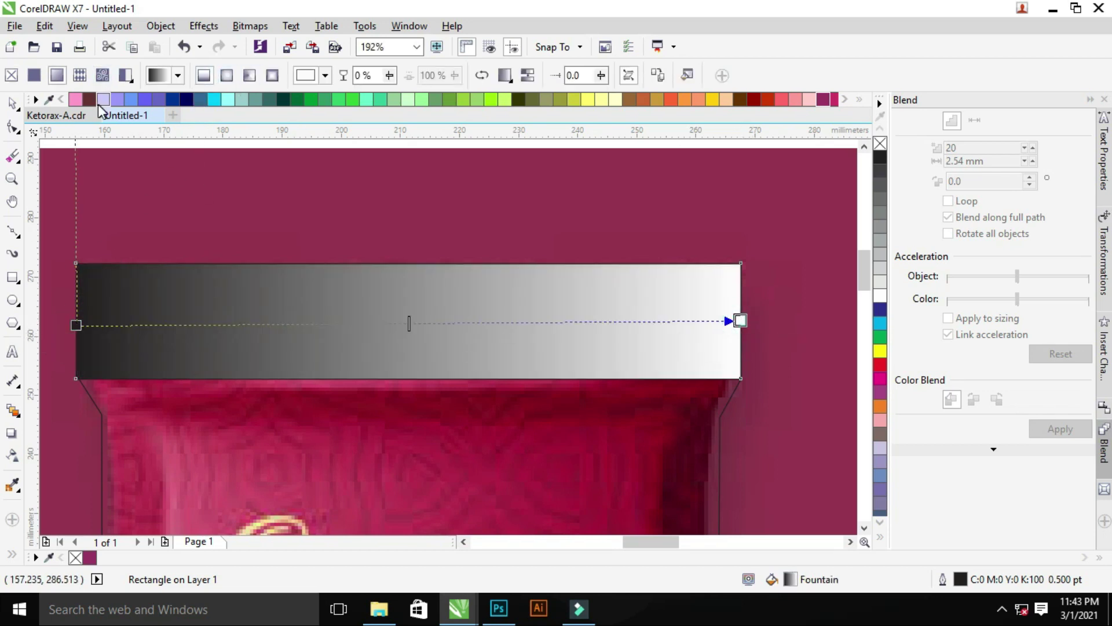
scroll(100, 110, up, 5)
click(146, 103)
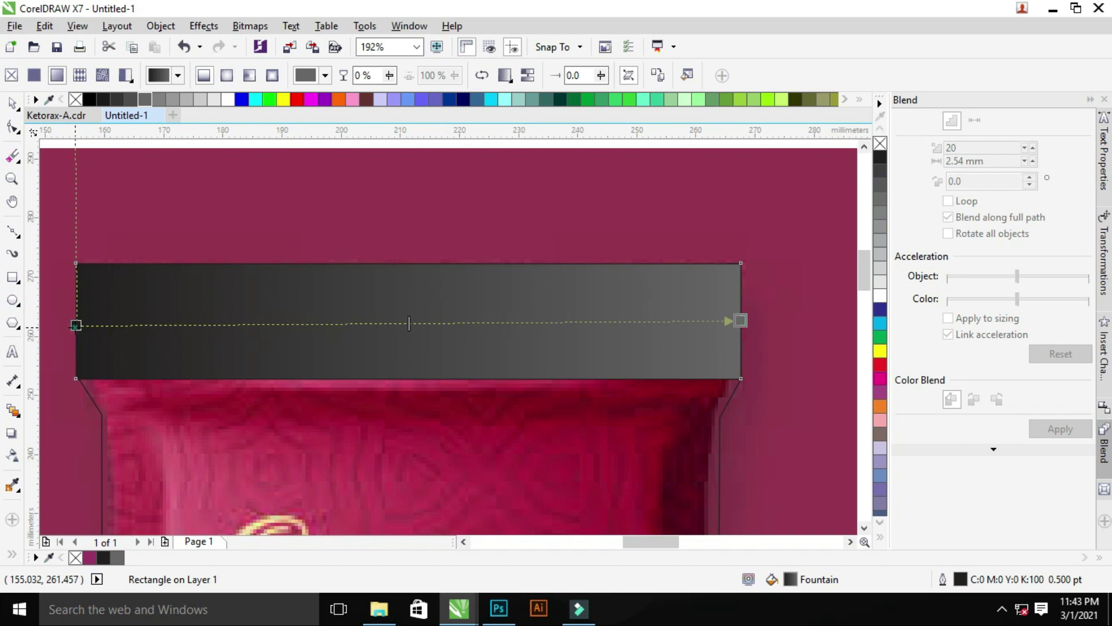
click(214, 99)
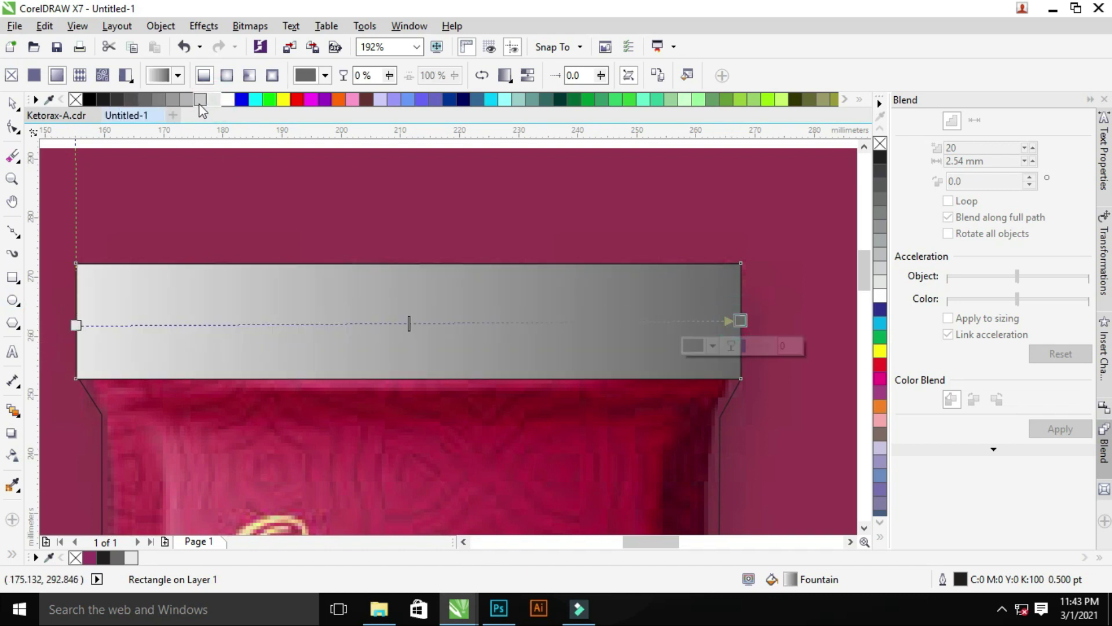
click(186, 100)
click(172, 103)
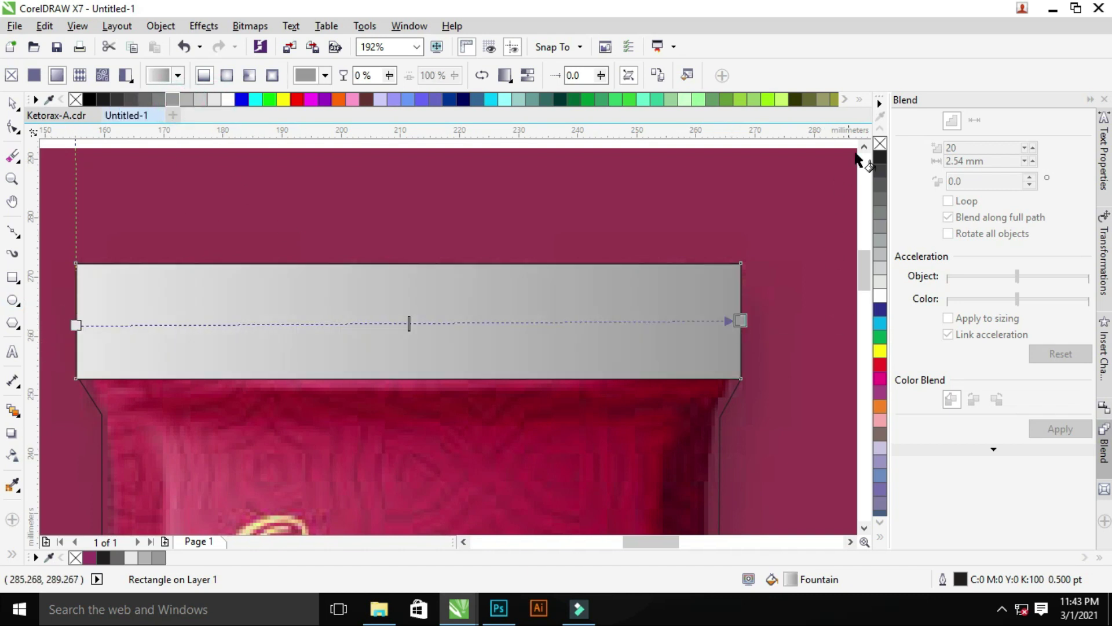
Shrink the grey gradient rectangle into a thin strip
key(z)
right_click(335, 288)
key(space)
drag(364, 238, 366, 270)
Shrink the rectangle into a very thin white line near the top of the seal
scroll(336, 239, up, 3)
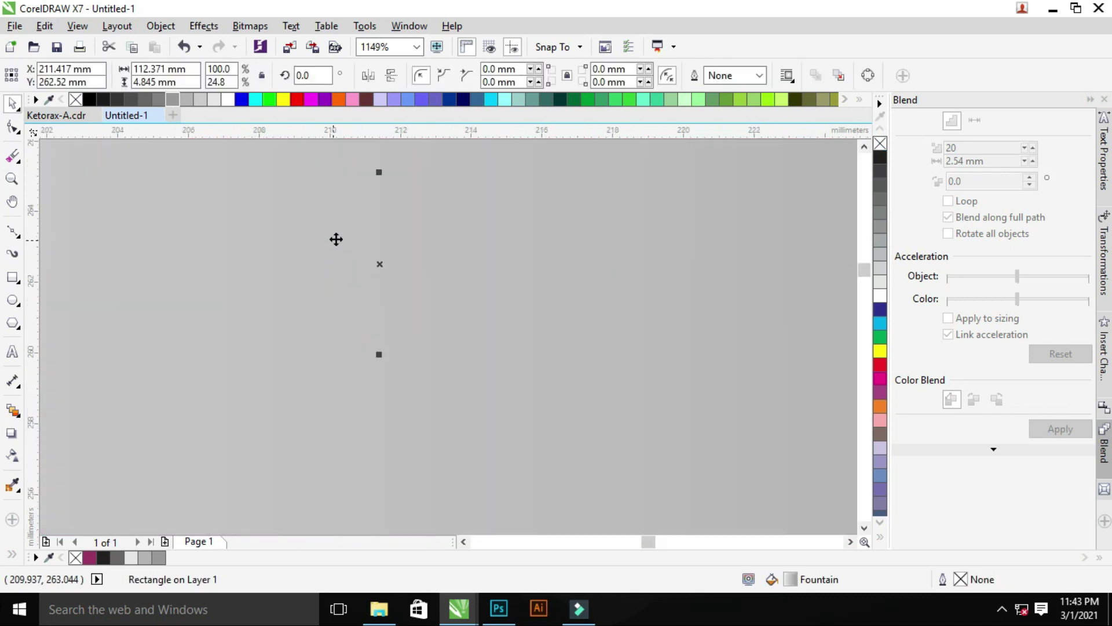
drag(380, 171, 380, 240)
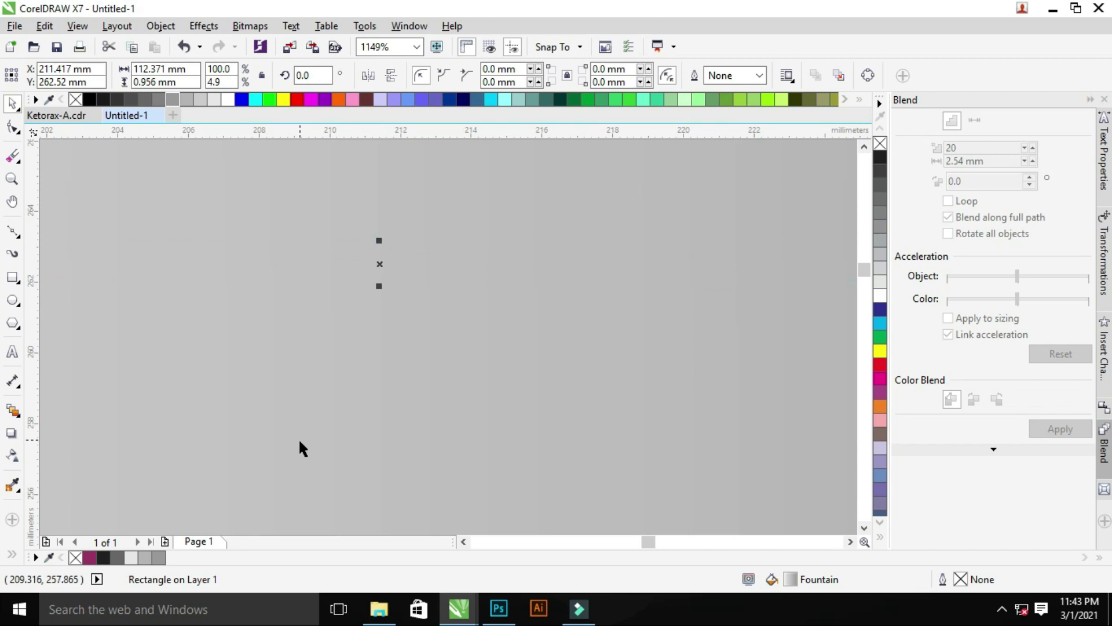
scroll(243, 211, down, 3)
scroll(261, 148, down, 2)
scroll(770, 353, up, 3)
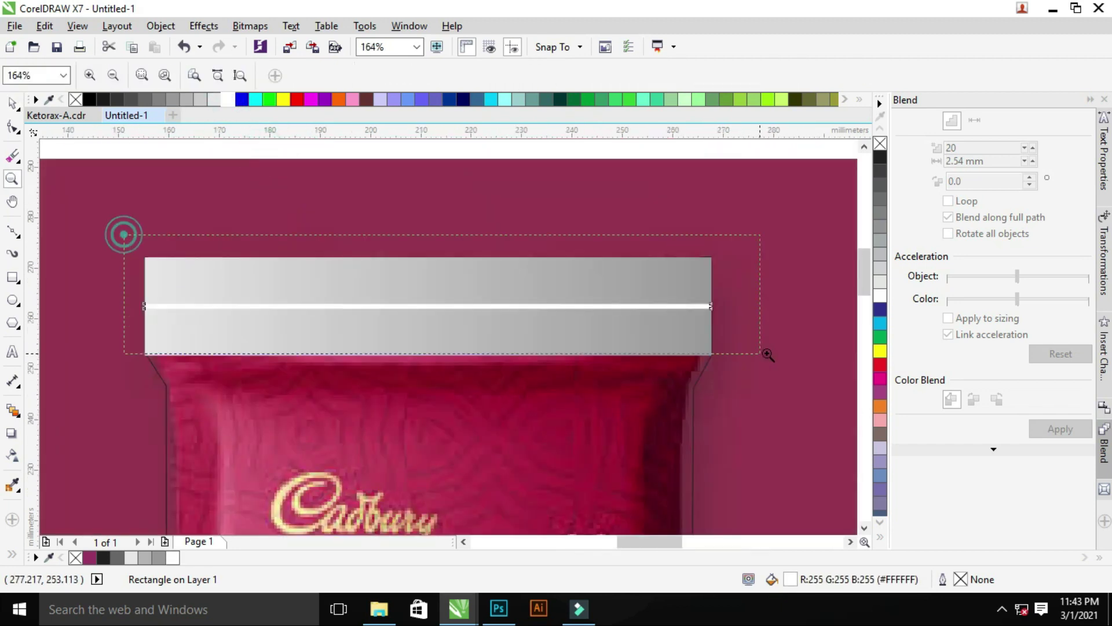
scroll(357, 350, up, 1)
drag(357, 350, 360, 328)
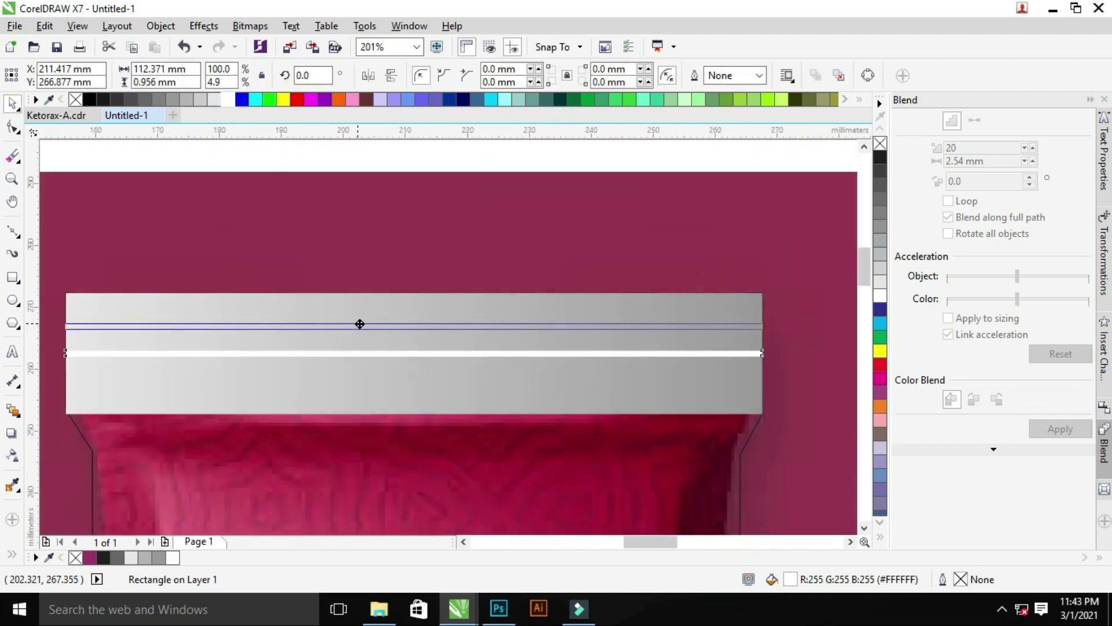
key(z)
drag(62, 315, 196, 360)
drag(385, 315, 431, 332)
key(space)
drag(286, 173, 290, 208)
Add a second line lower on the seal and blend the two into stripes
scroll(290, 209, down, 6)
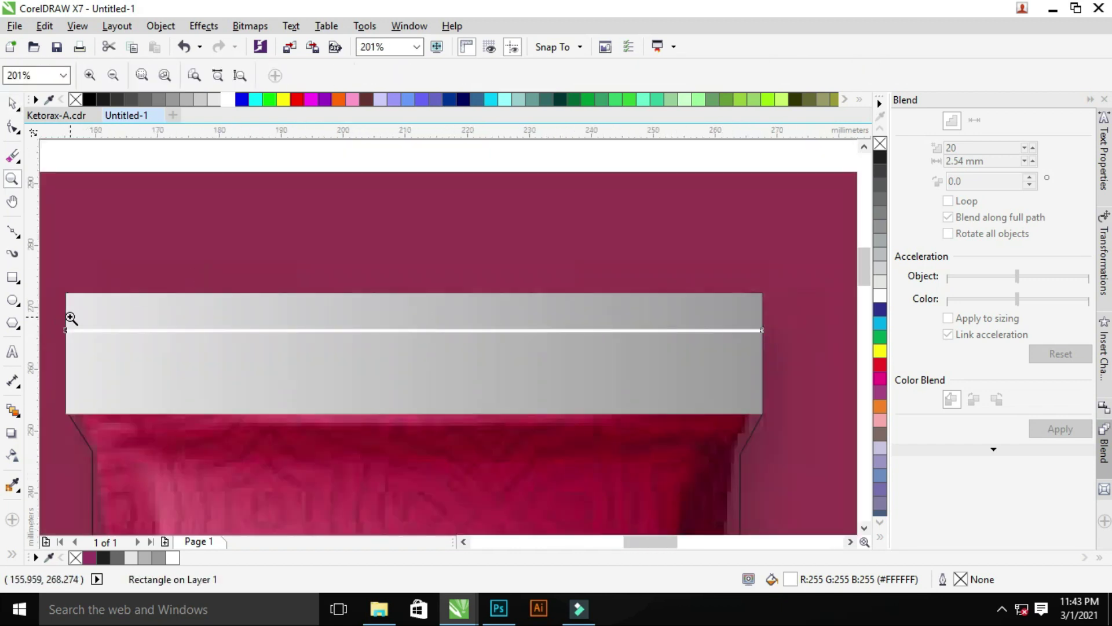
scroll(70, 315, up, 5)
drag(207, 277, 210, 324)
scroll(210, 325, down, 5)
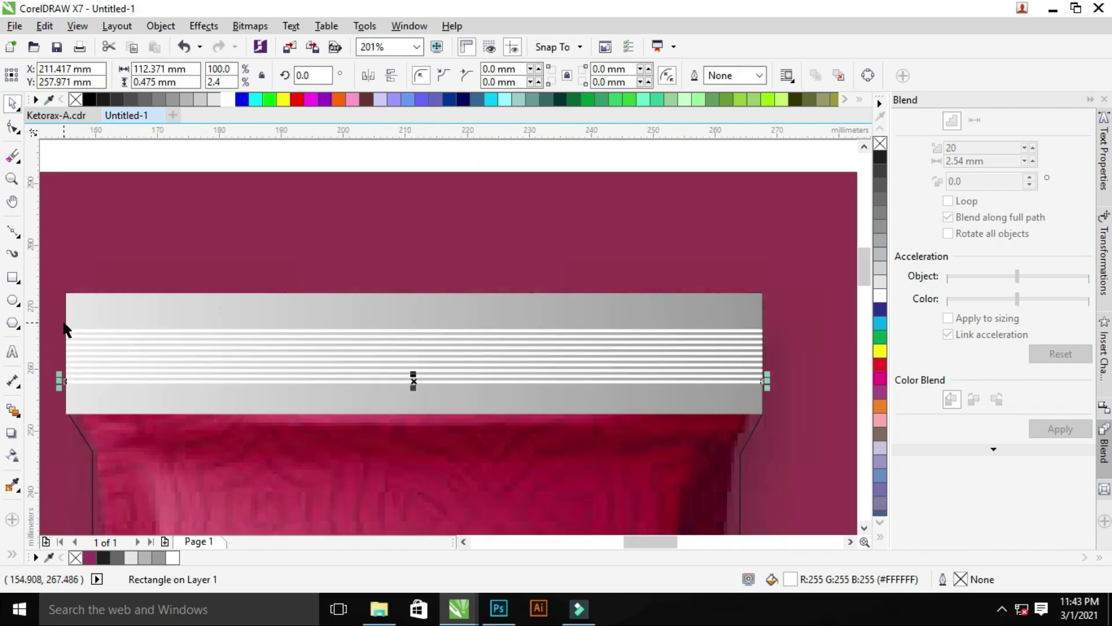
key(Down)
key(Down)
key(Down)
key(Down)
key(Down)
key(Down)
Combine the stripe lines and give them a horizontal grey-to-white fountain fill
drag(826, 408, 827, 410)
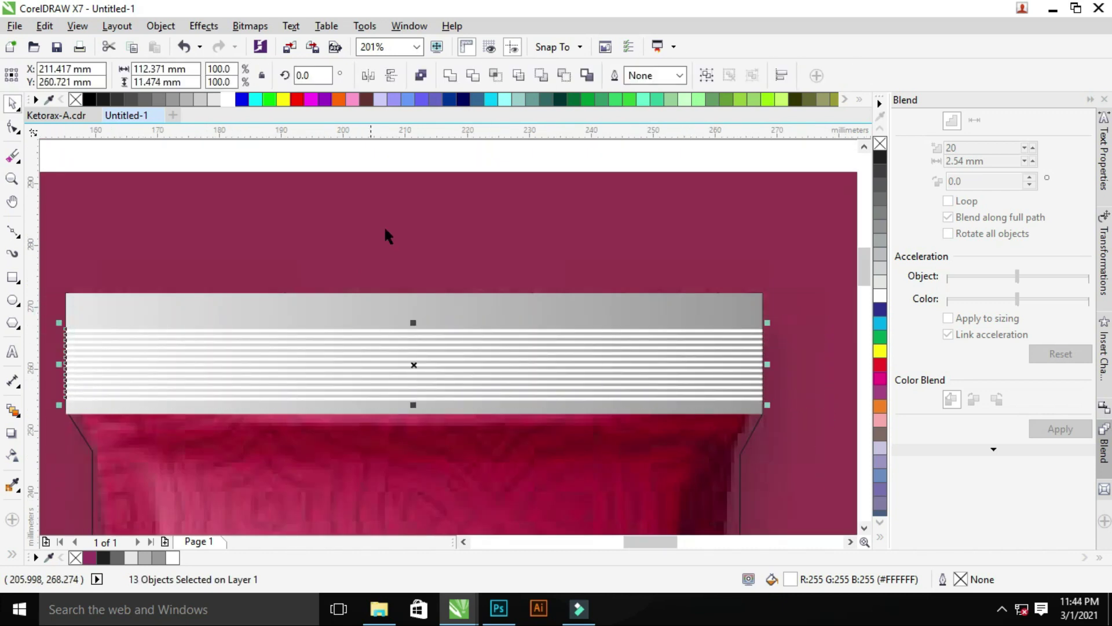
click(425, 75)
key(g)
drag(66, 352, 762, 352)
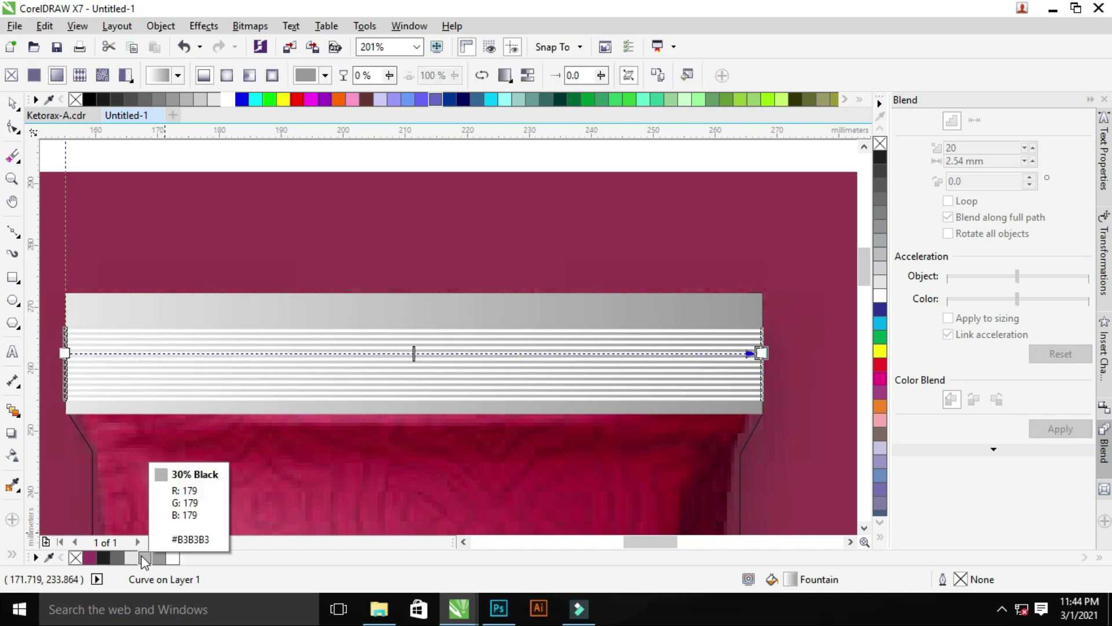
click(158, 558)
click(133, 559)
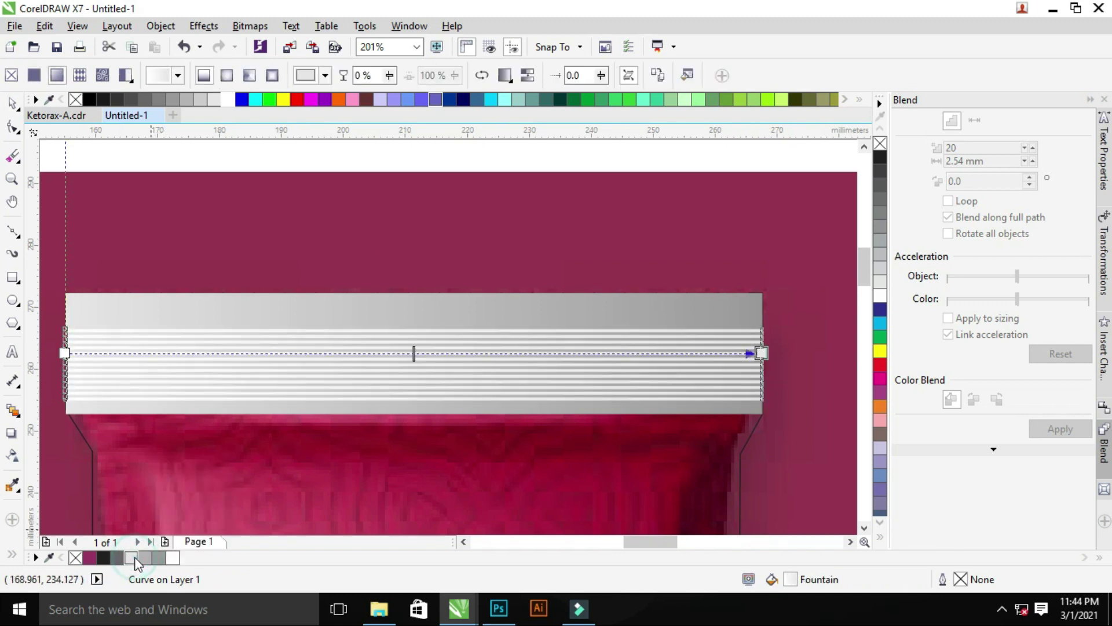
click(146, 558)
PowerClip the stripes inside the top zigzag seal shape
key(z)
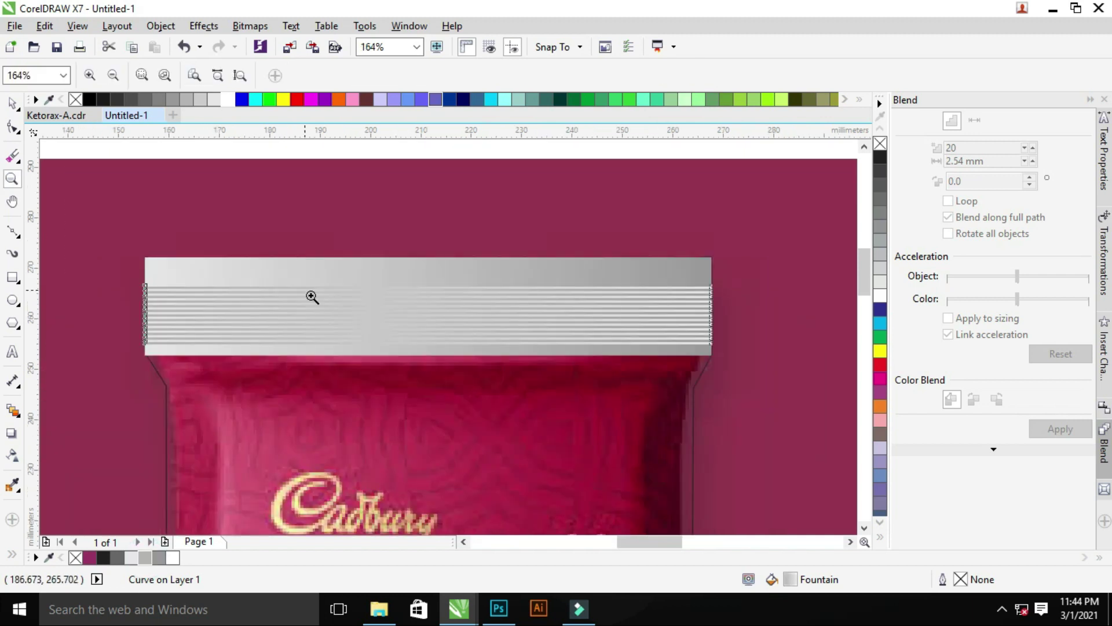
scroll(313, 301, down, 6)
scroll(321, 305, down, 2)
scroll(209, 265, up, 7)
key(space)
click(226, 211)
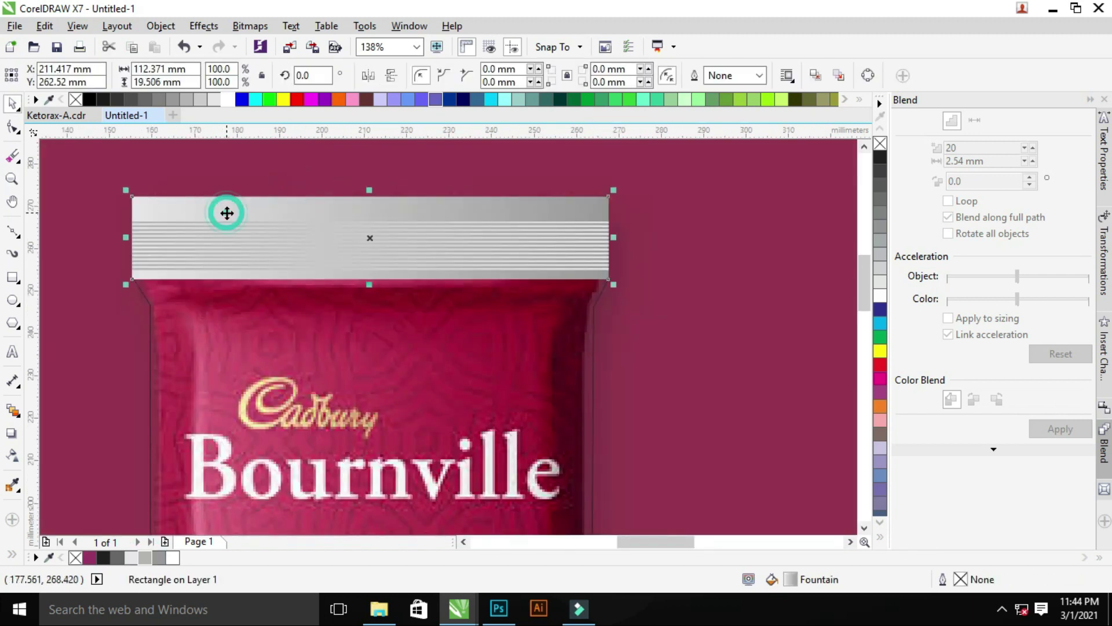
right_click(207, 229)
click(281, 237)
click(116, 315)
Inside the PowerClip, move a copy of the stripe blend to the bottom seal
scroll(442, 246, down, 5)
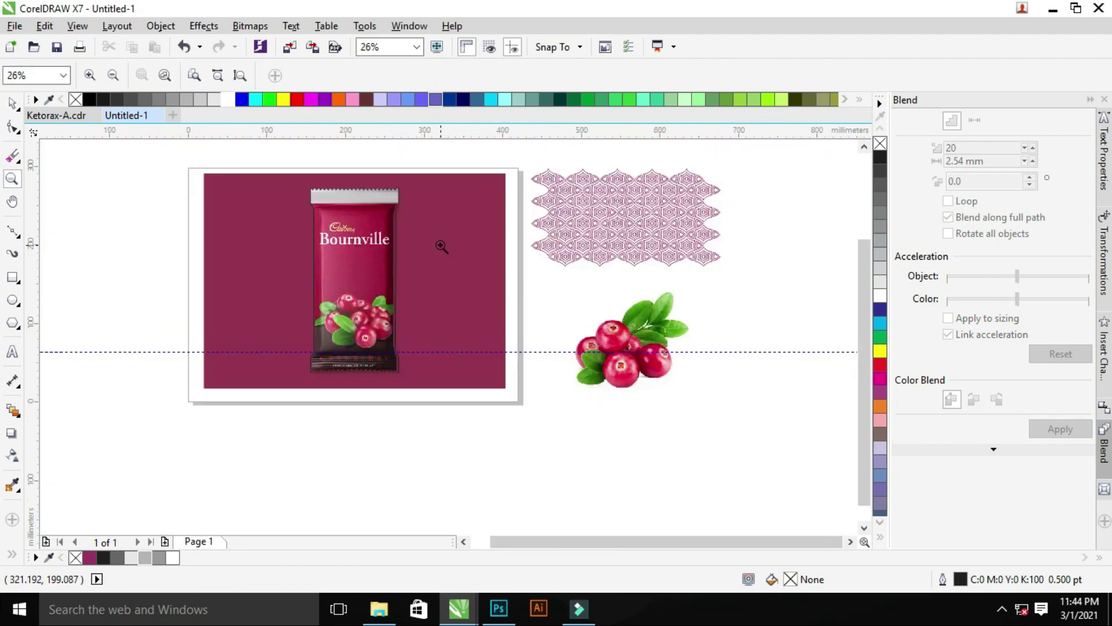
scroll(442, 246, up, 2)
key(space)
click(373, 290)
click(336, 478)
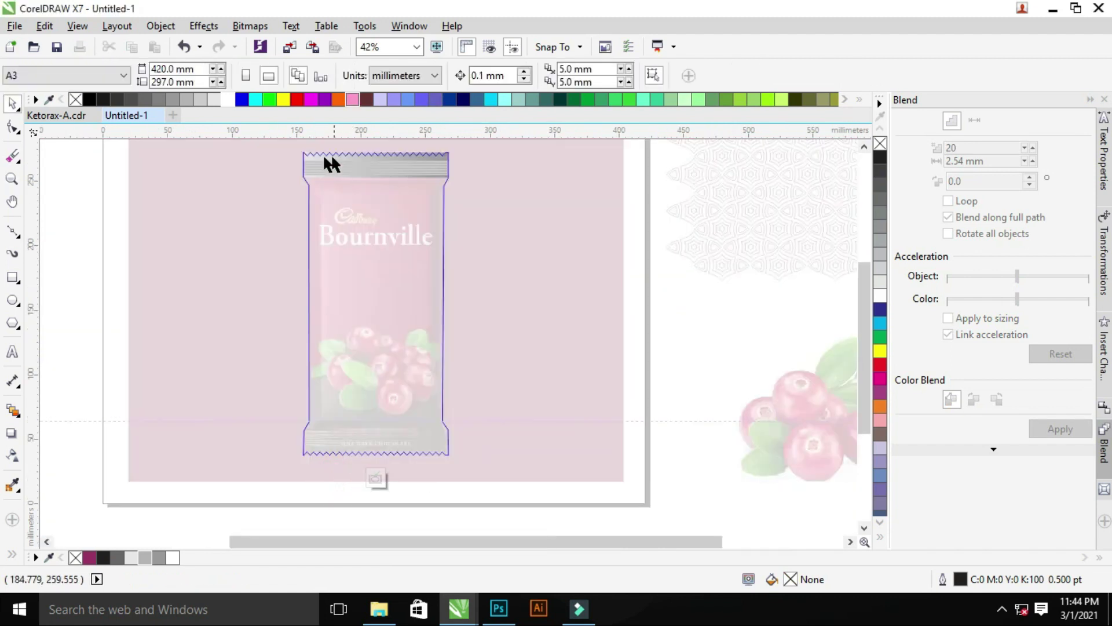
drag(516, 219, 510, 213)
drag(379, 165, 377, 397)
key(z)
drag(263, 356, 480, 399)
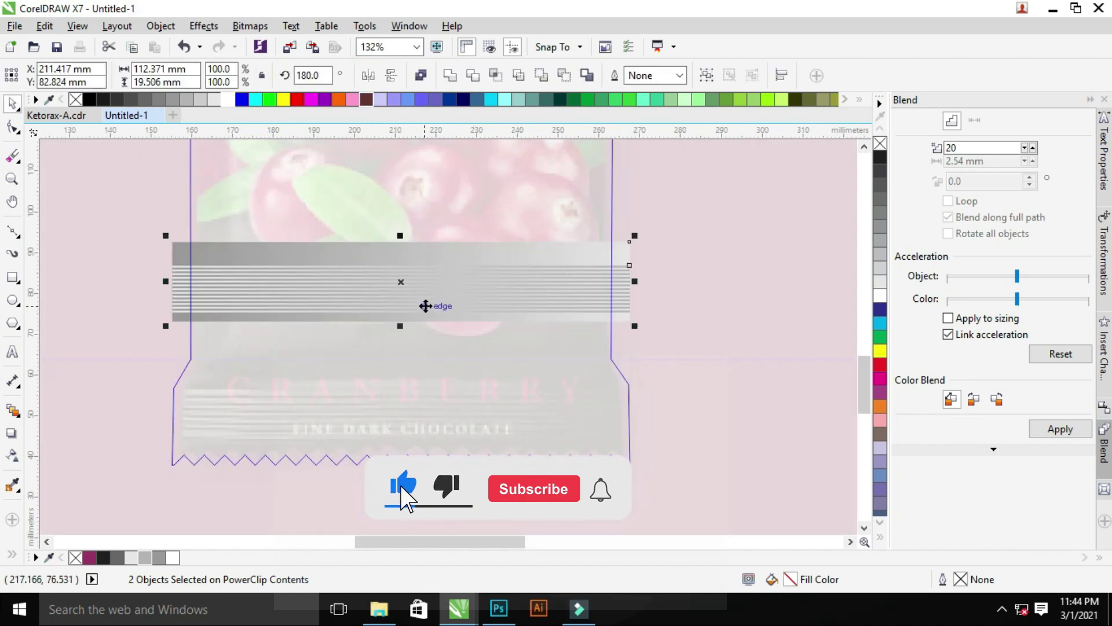
drag(400, 281, 399, 419)
ctrl+click(119, 416)
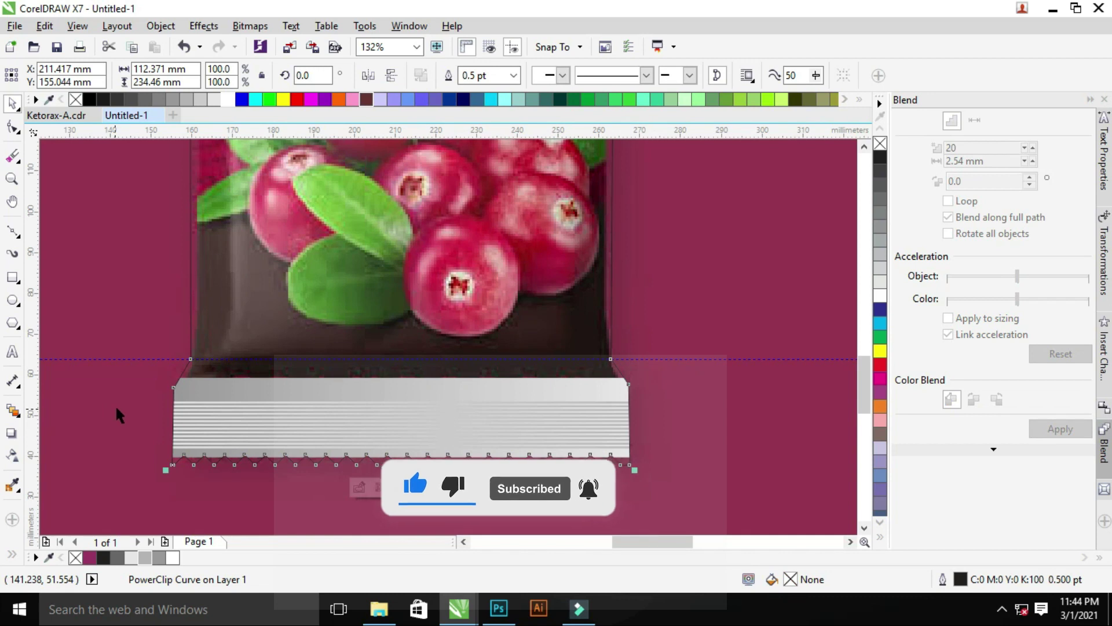
Extend the bottom stripes to the zigzag edge, mirror them vertically, then draw a body rectangle
click(359, 487)
drag(154, 359, 675, 466)
key(z)
drag(343, 435, 474, 485)
key(space)
drag(355, 300, 355, 348)
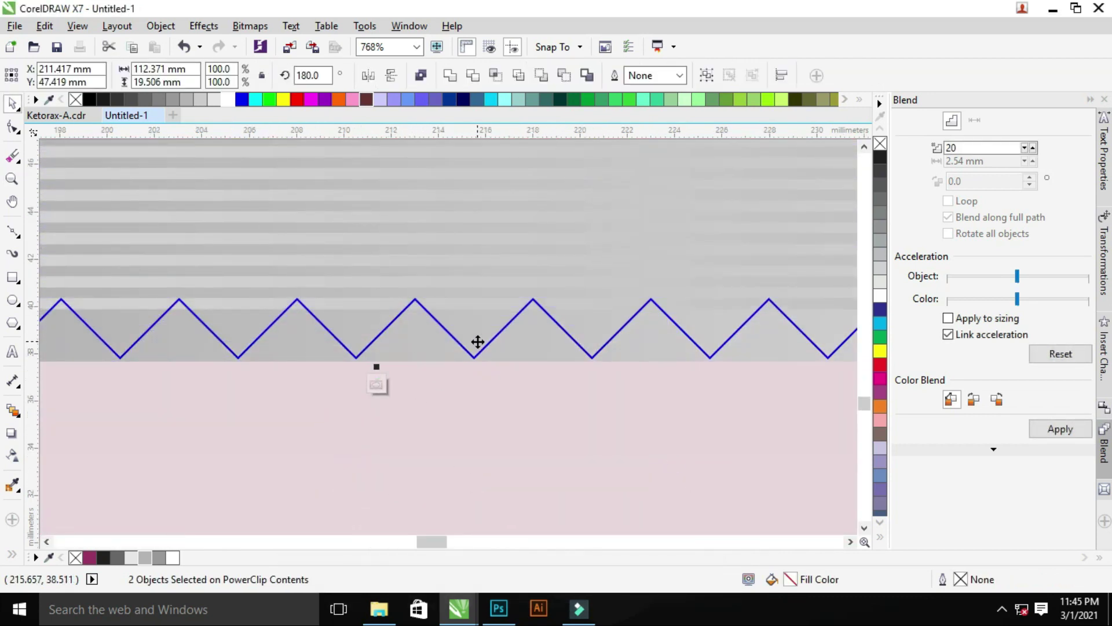
key(F3)
click(390, 75)
click(412, 484)
key(F6)
mouse_move(297, 192)
mouse_down()
mouse_move(369, 255)
mouse_move(416, 445)
mouse_up()
Fill the new body rectangle white and remove its outline
key(z)
click(462, 396)
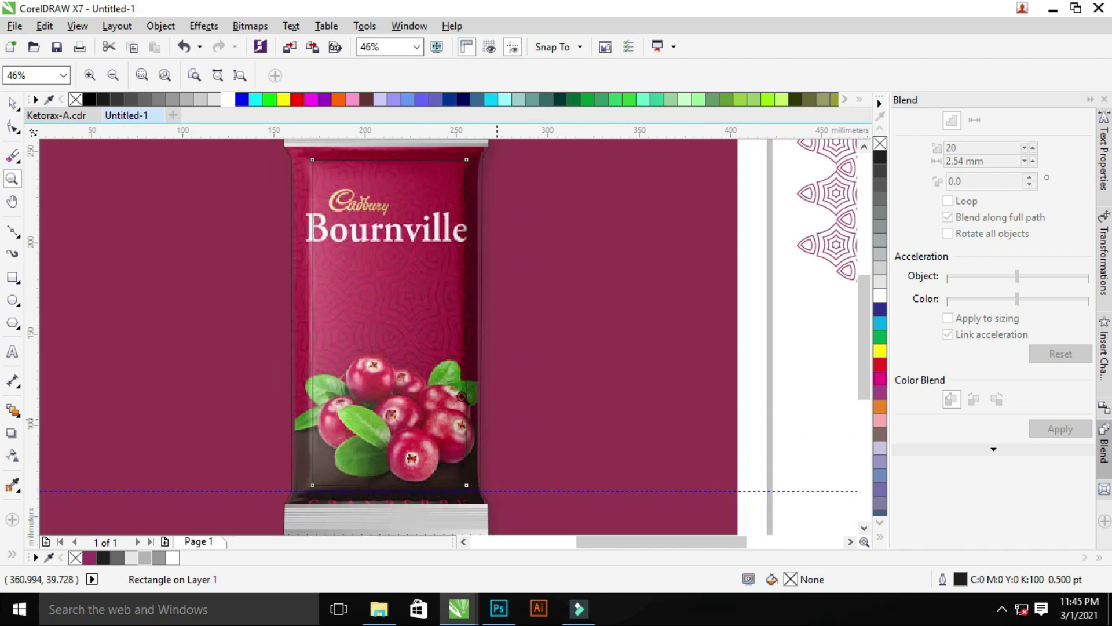
scroll(237, 152, down, 1)
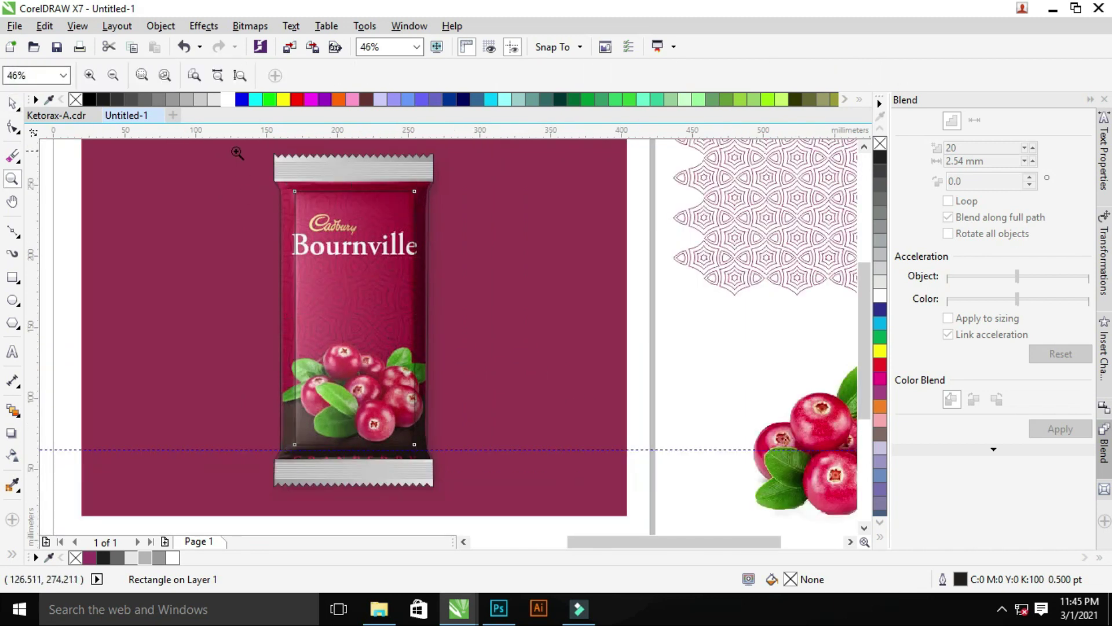
scroll(157, 266, up, 1)
key(space)
click(215, 99)
right_click(14, 458)
click(184, 367)
right_click(75, 558)
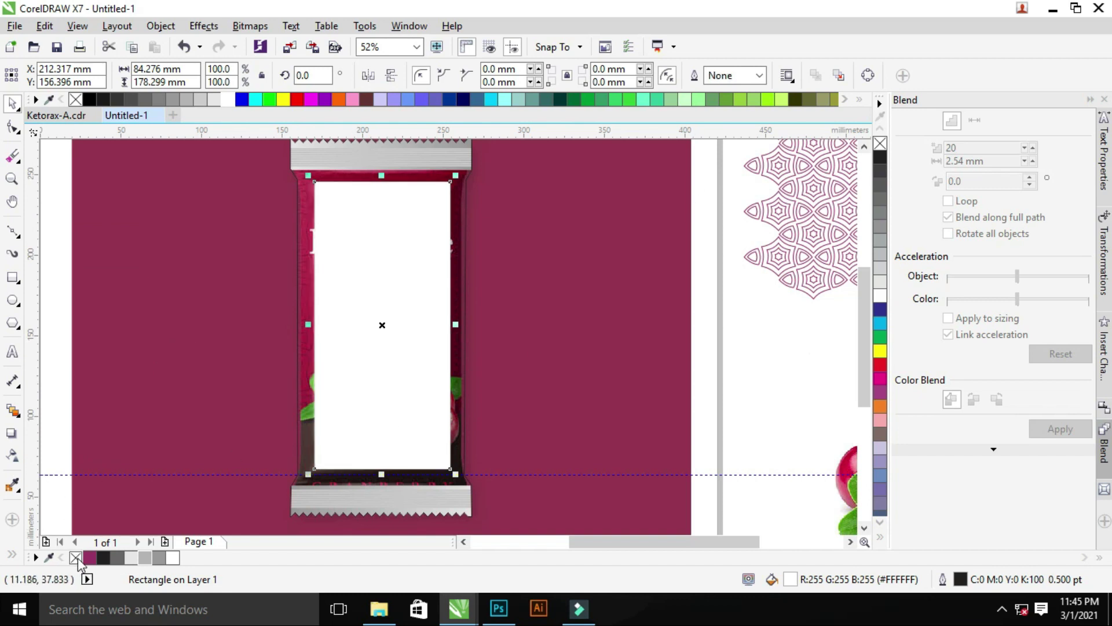
Give the white rectangle a left-to-right linear transparency and PowerClip it inside the wrapper
click(14, 456)
drag(360, 314, 420, 308)
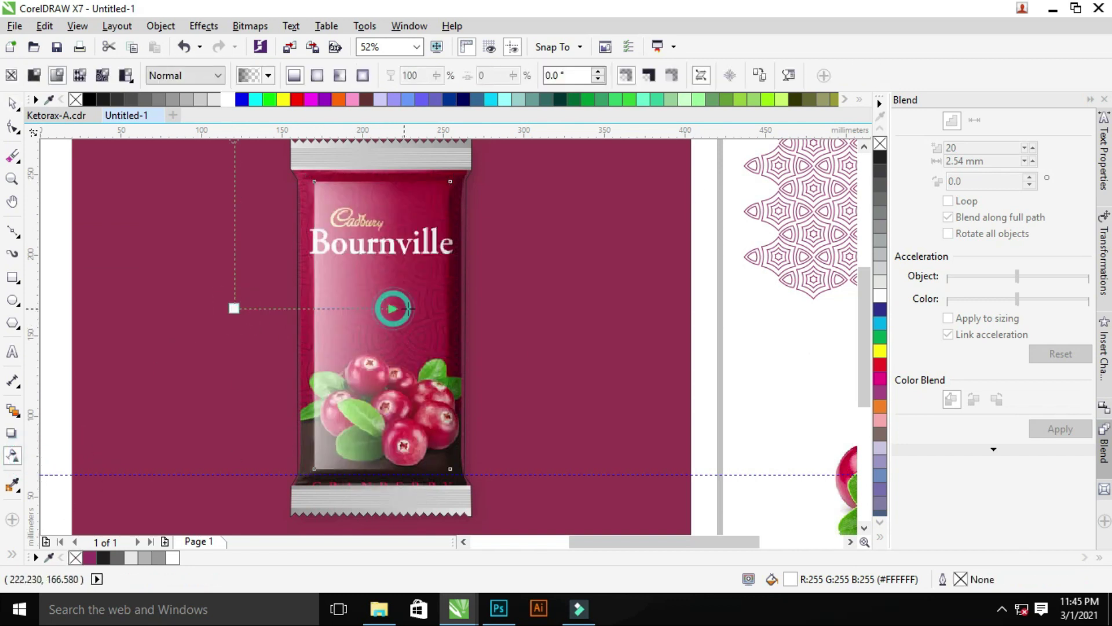
drag(228, 308, 139, 308)
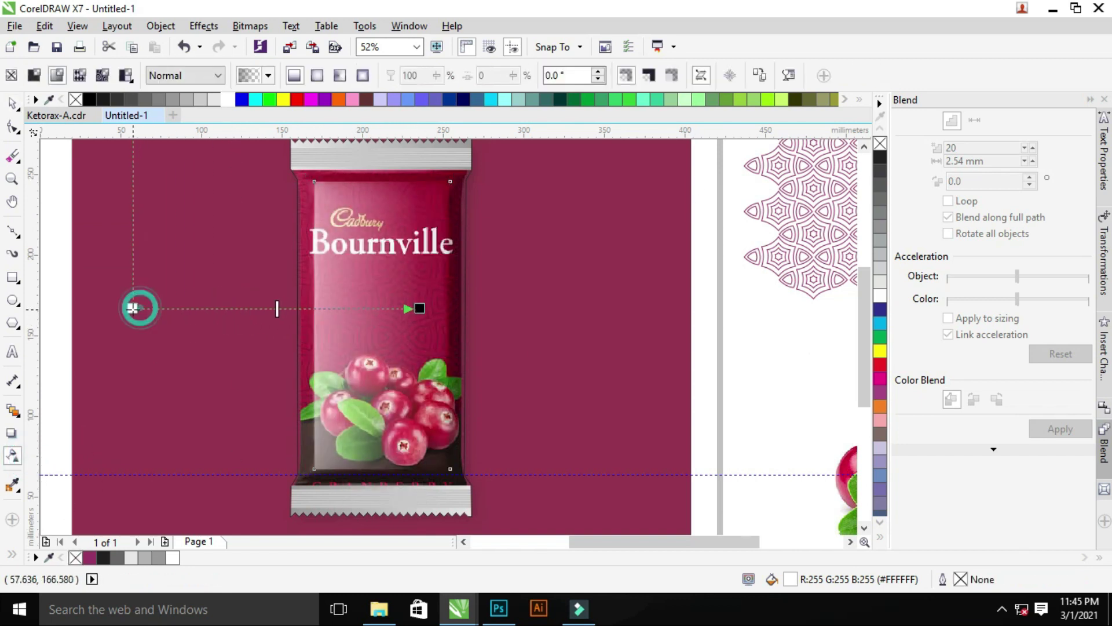
scroll(139, 308, down, 1)
click(541, 390)
right_click(334, 168)
click(359, 174)
click(286, 230)
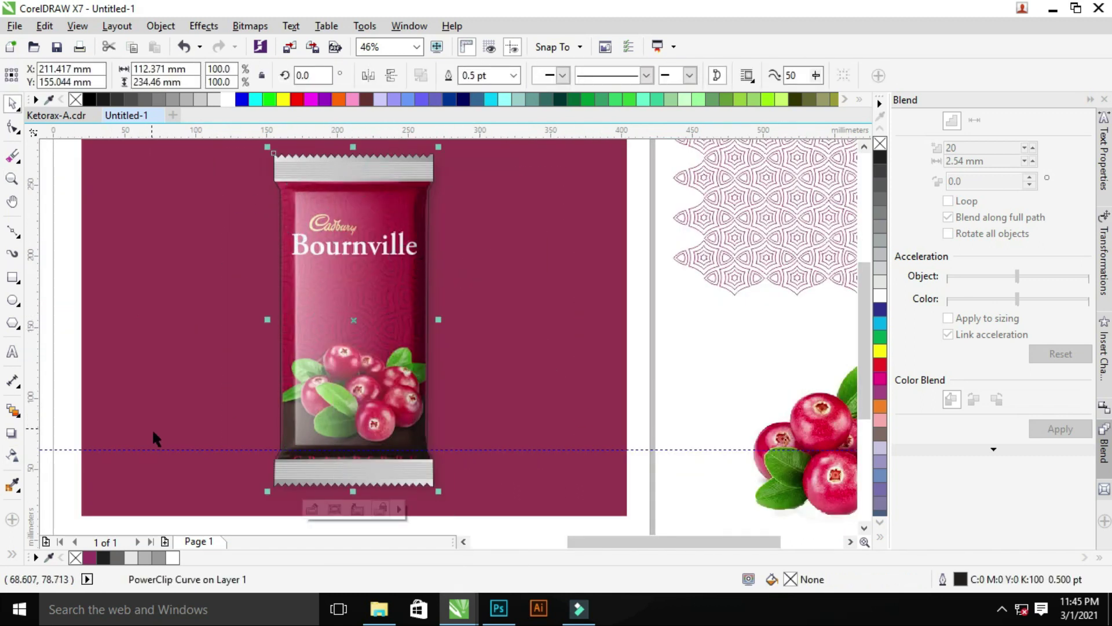
key(ctrl+z)
Draw a tall narrow rectangle over the wrapper's right side
scroll(377, 189, down, 2)
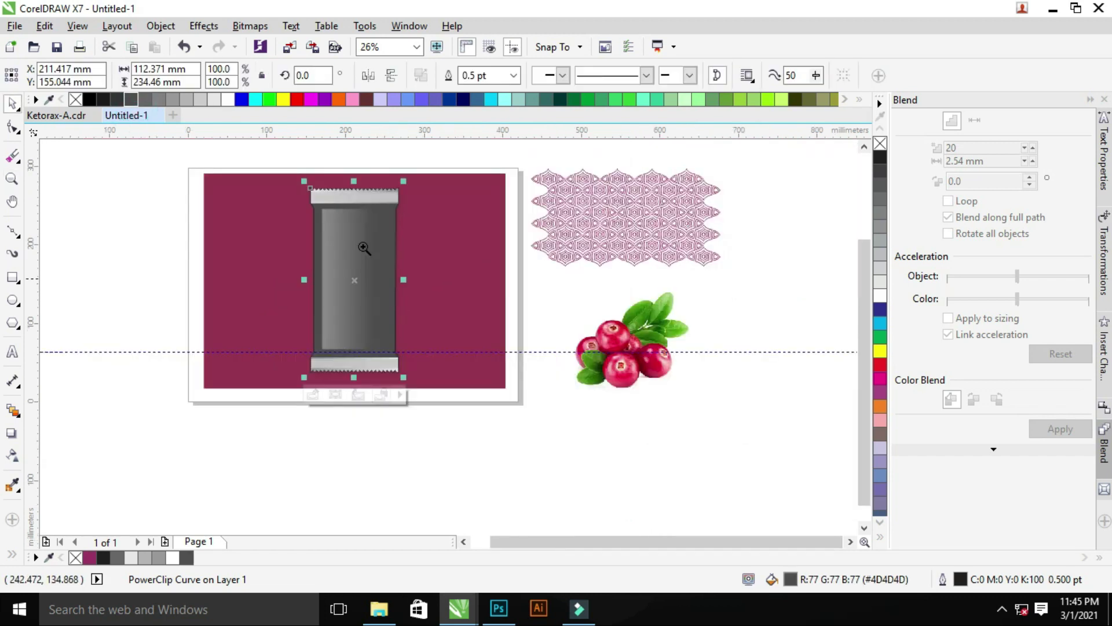
scroll(508, 367, up, 2)
click(393, 343)
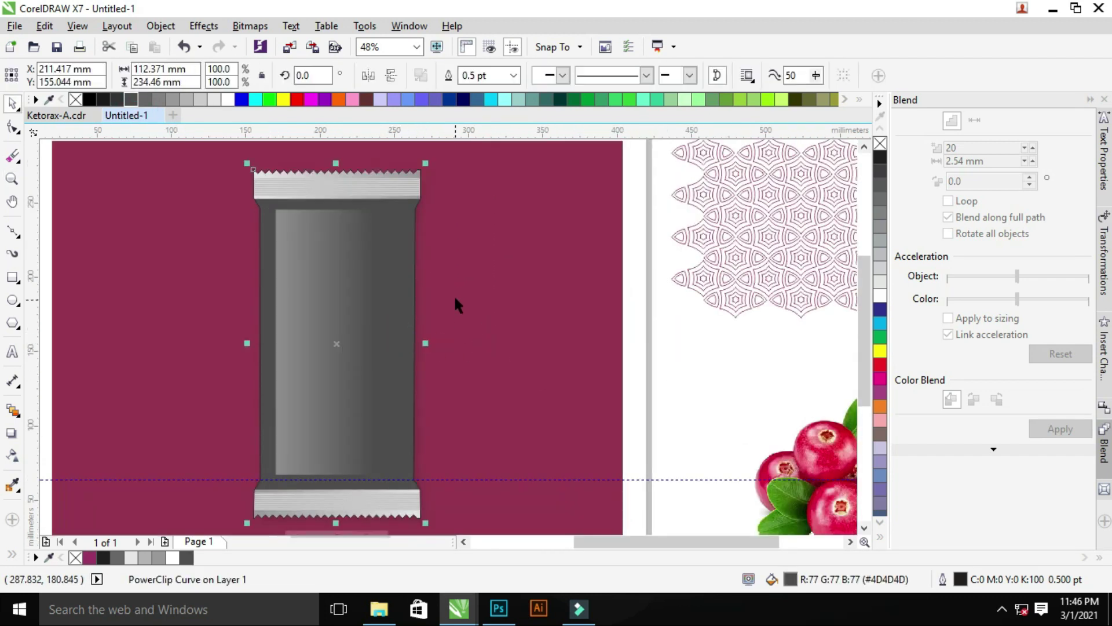
click(12, 300)
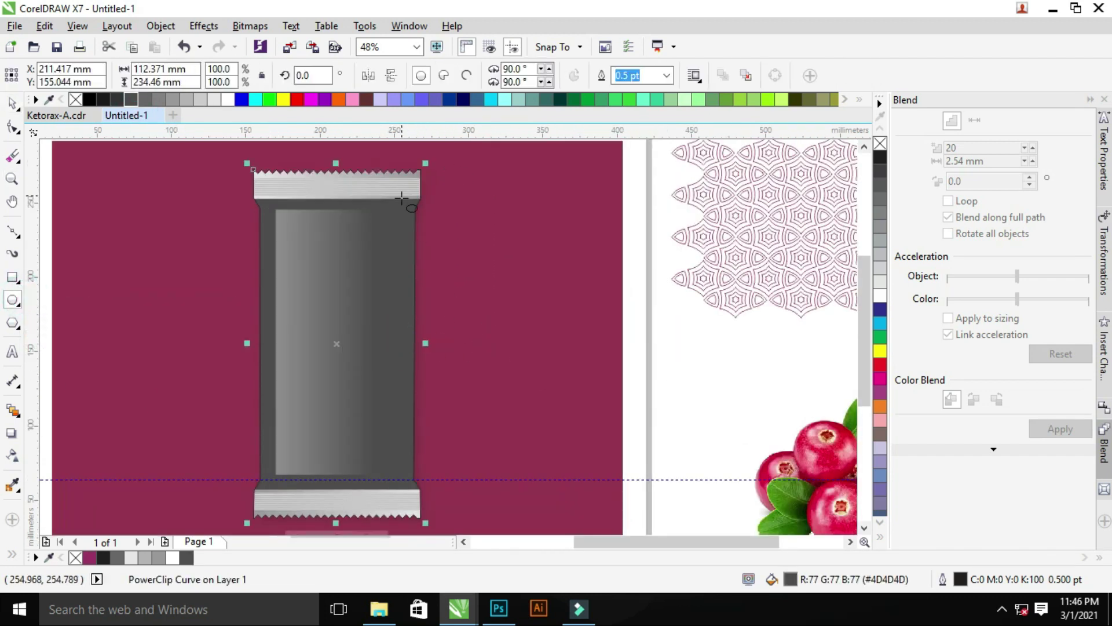
click(13, 278)
drag(403, 196, 442, 489)
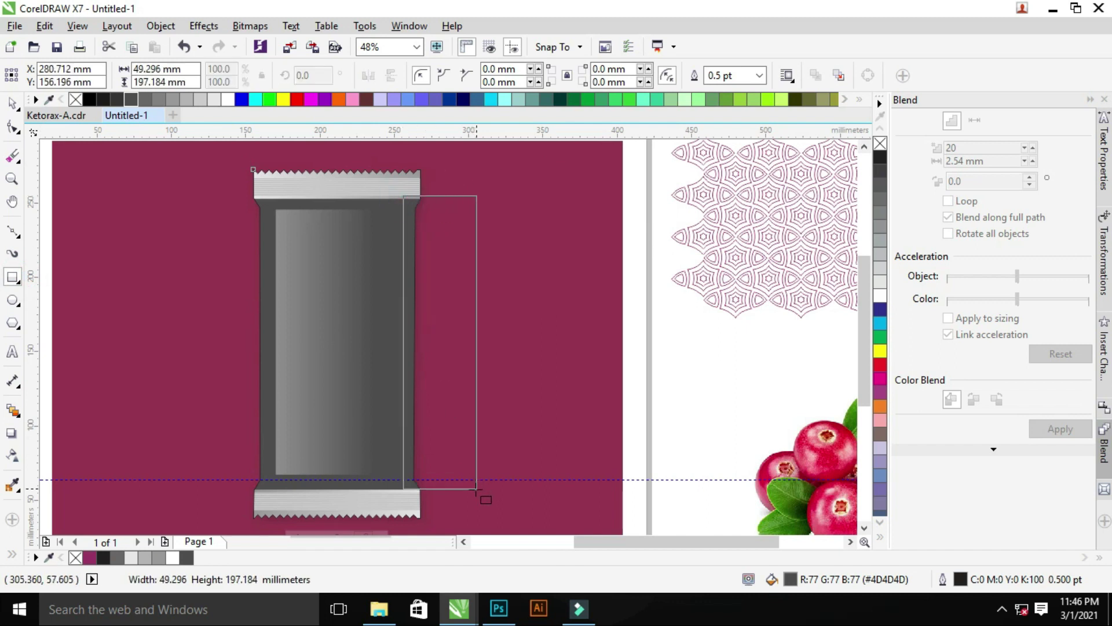
Slant the bar by dragging its top-left node inward with the Shape tool
key(z)
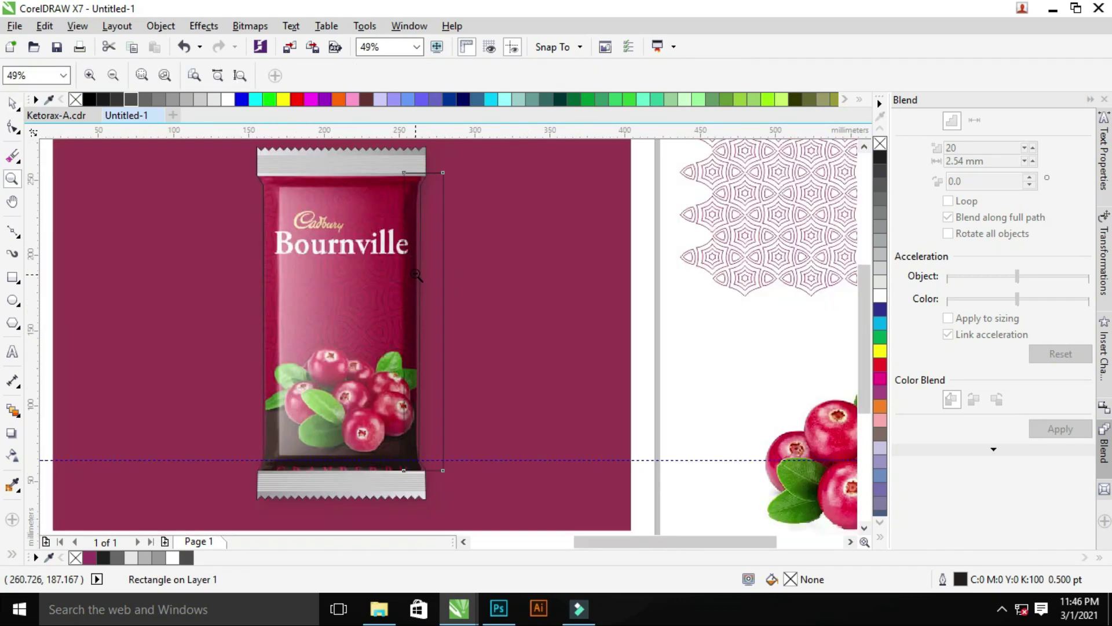
mouse_move(355, 161)
mouse_down()
mouse_move(526, 322)
mouse_move(484, 281)
mouse_up()
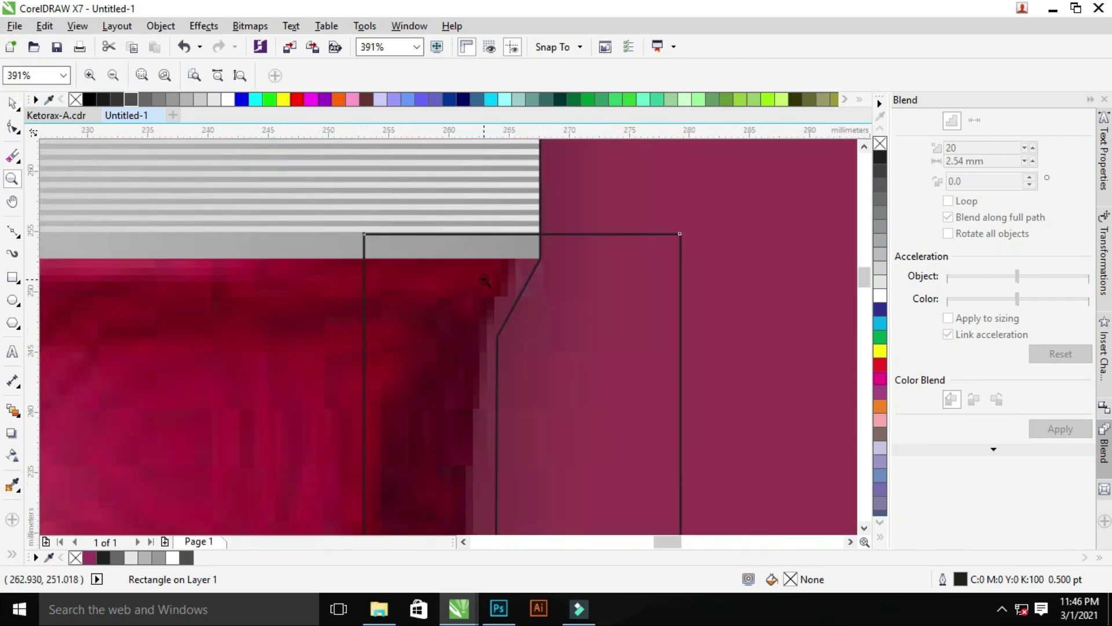
key(space)
key(F10)
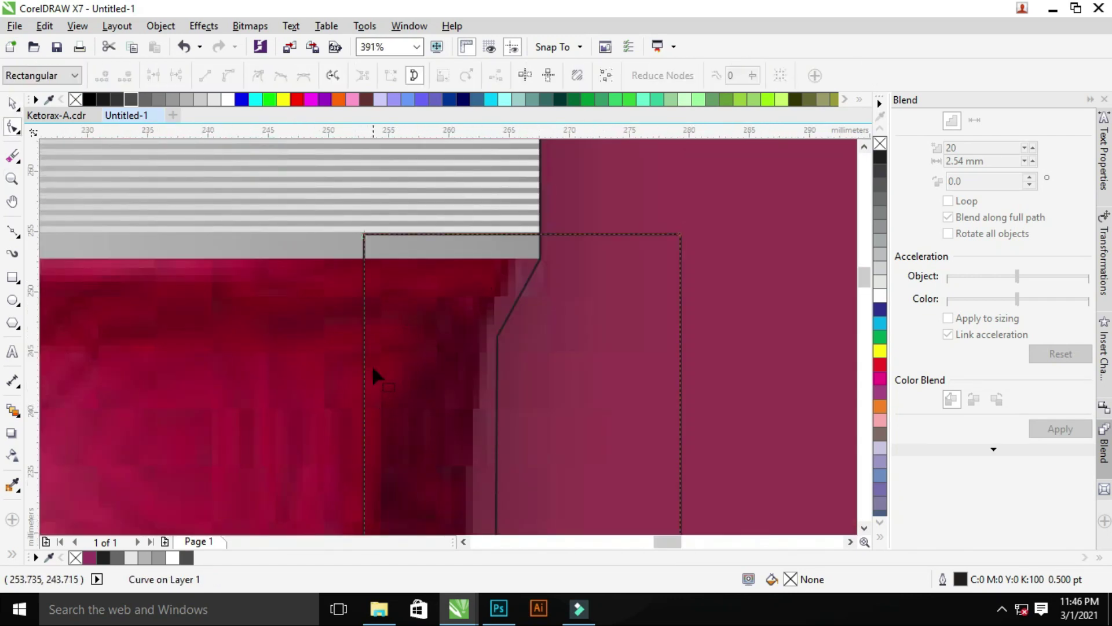
mouse_move(370, 235)
mouse_down()
mouse_move(508, 243)
mouse_move(500, 234)
mouse_up()
Rotate the narrow bar so it runs across the wrapper
key(z)
scroll(500, 234, down, 5)
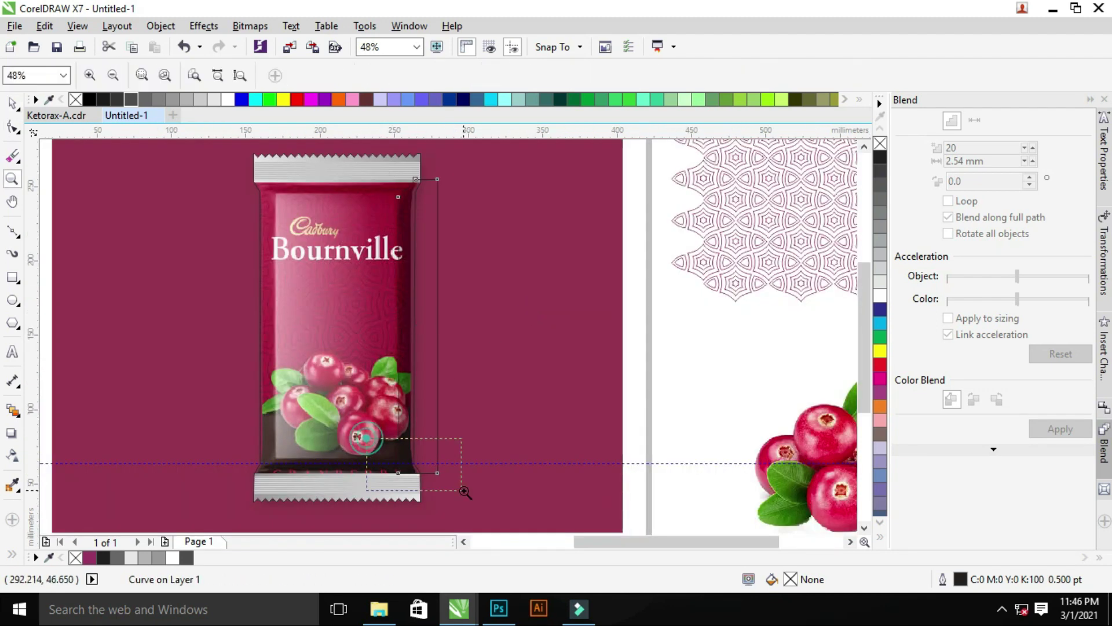
scroll(402, 433, down, 2)
click(403, 433)
key(F3)
key(space)
drag(417, 192, 484, 292)
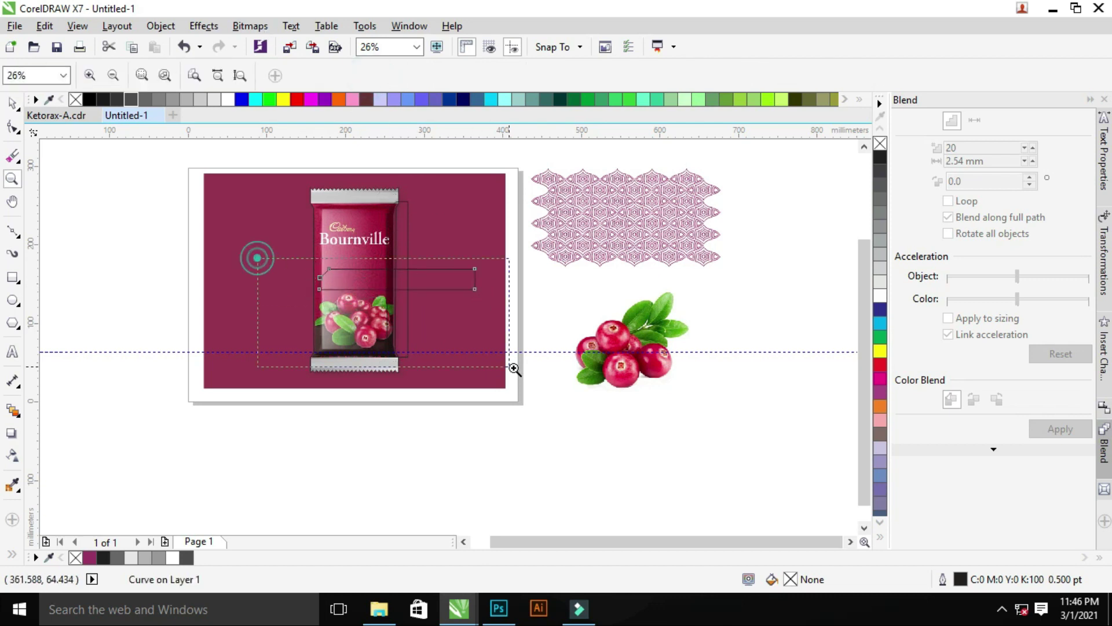
Move the crimped strip onto the bar's bottom and pull its right nodes to the wrapper edge
scroll(317, 346, up, 5)
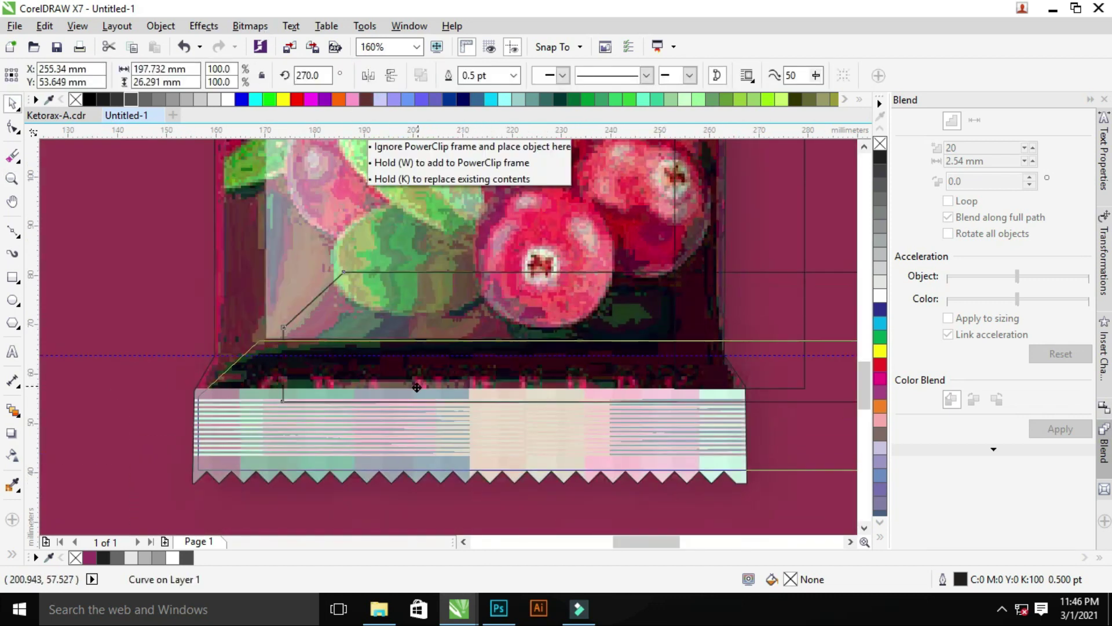
drag(510, 371, 454, 433)
scroll(453, 433, down, 3)
scroll(451, 431, down, 4)
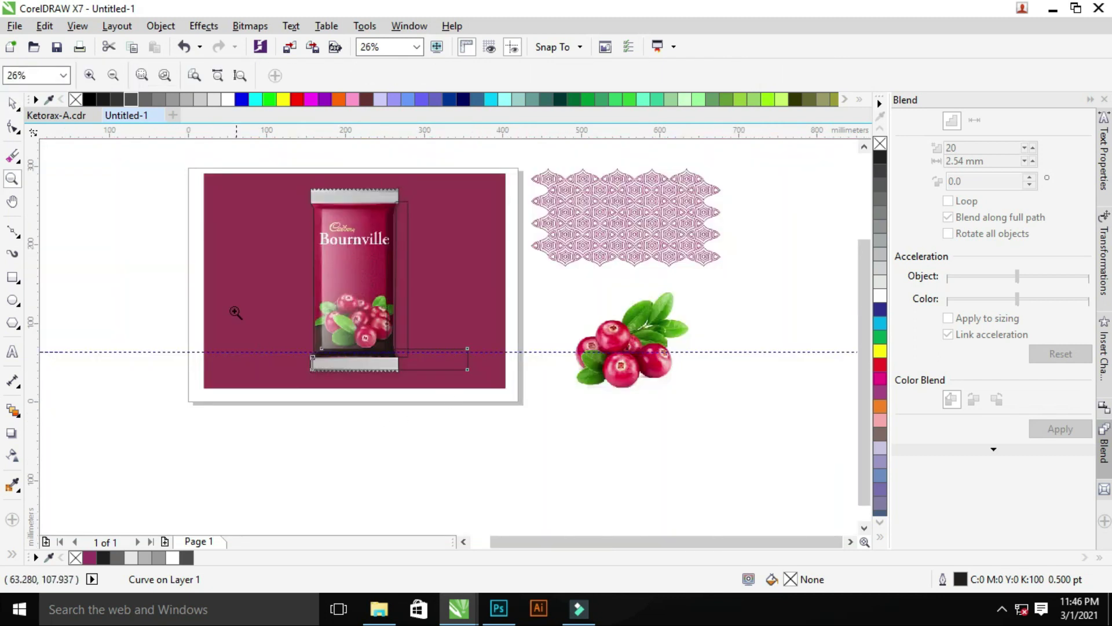
scroll(458, 316, up, 4)
key(F10)
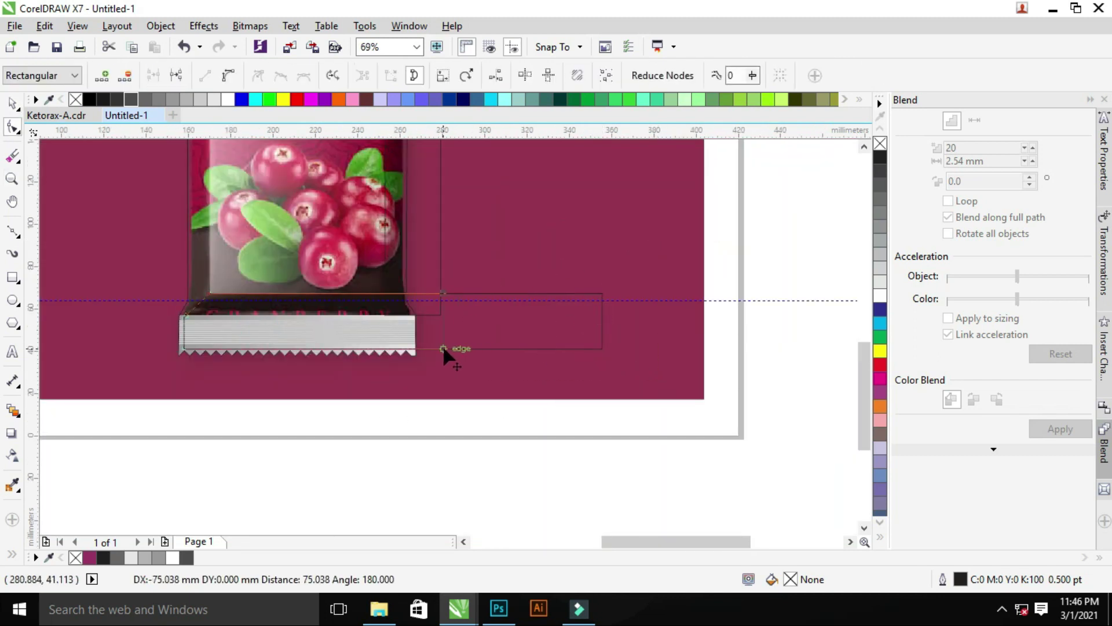
drag(443, 348, 441, 347)
PowerClip the strip inside the wrapper outline
key(z)
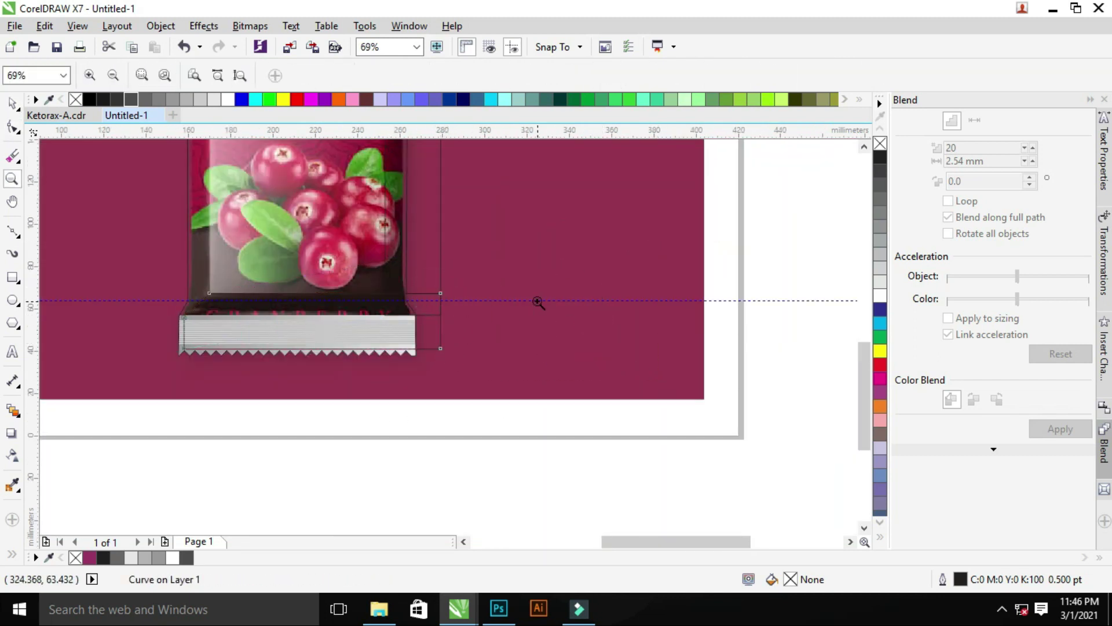
scroll(538, 301, down, 4)
scroll(465, 315, up, 3)
right_click(465, 314)
click(507, 177)
click(278, 300)
click(189, 365)
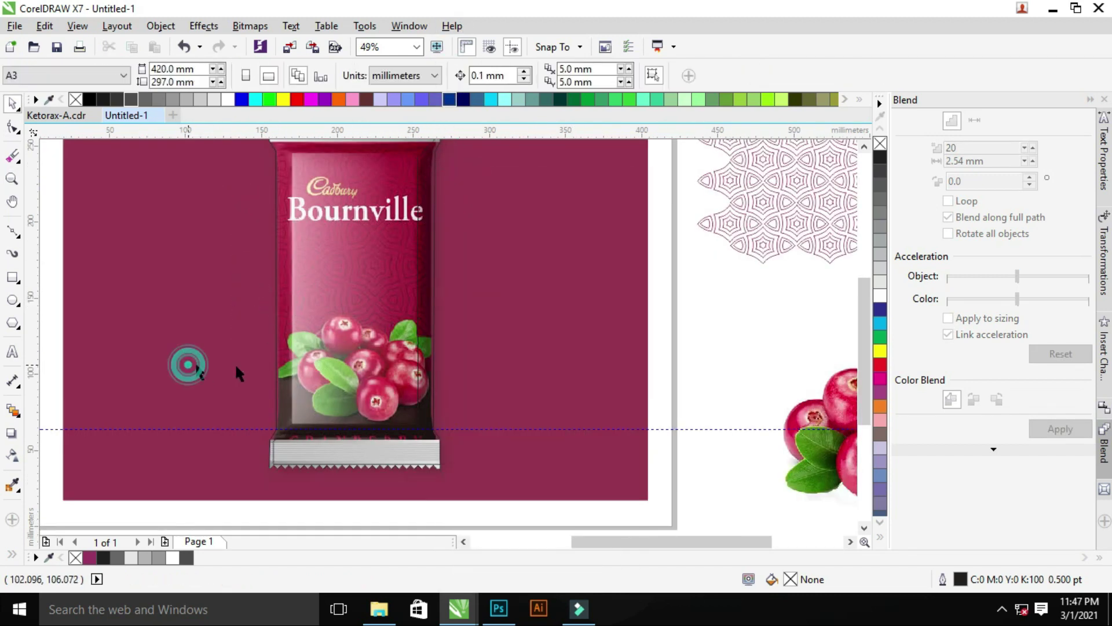
key(z)
scroll(253, 158, down, 3)
scroll(500, 250, up, 3)
scroll(365, 377, up, 2)
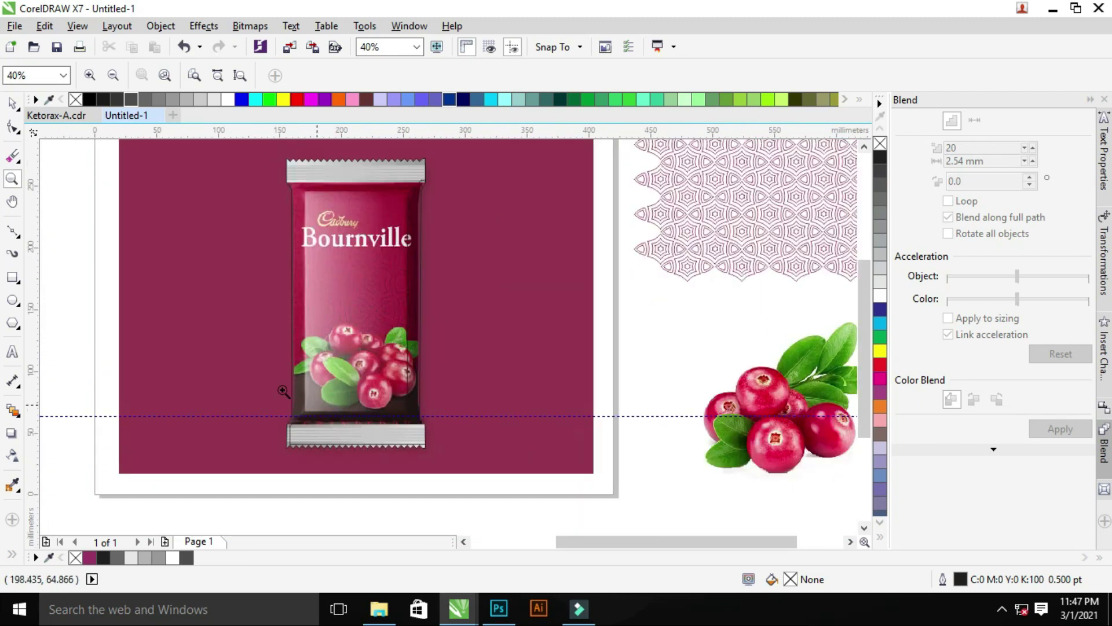
scroll(370, 359, up, 5)
Select the wrapper and zoom in on its bottom crimp to edit the clipped contents
key(space)
click(340, 360)
click(276, 415)
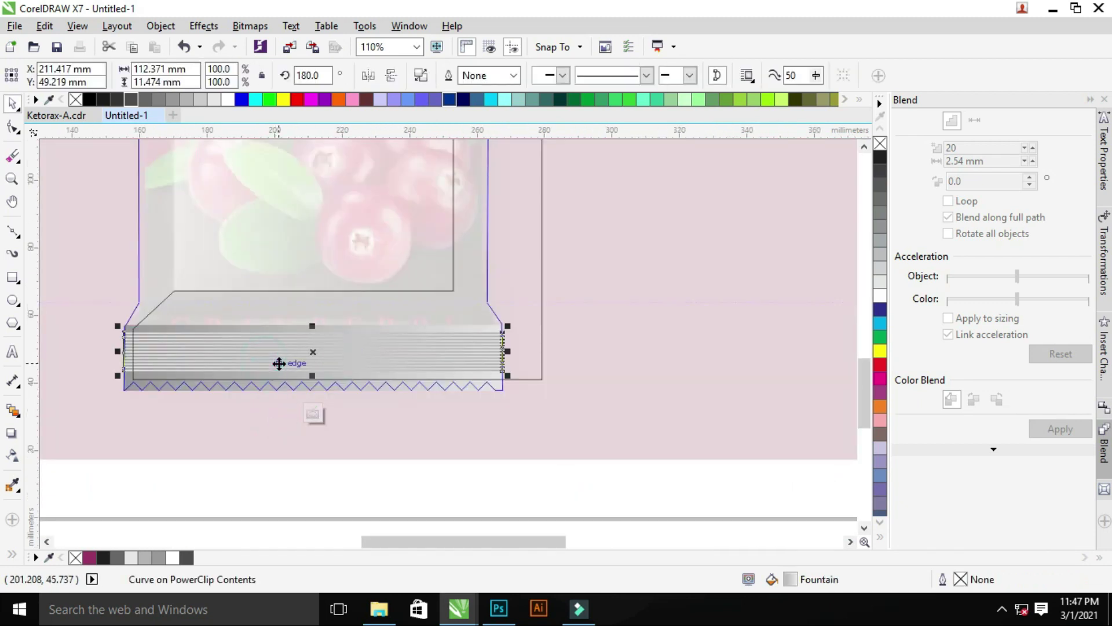
key(z)
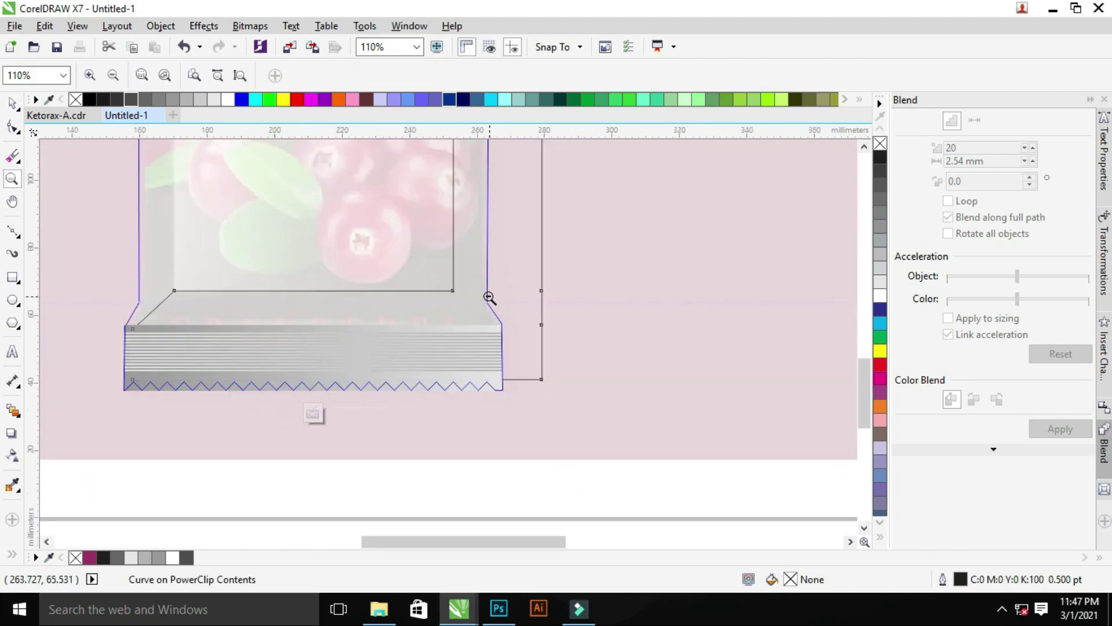
scroll(355, 472, down, 3)
click(355, 469)
scroll(531, 407, up, 3)
key(space)
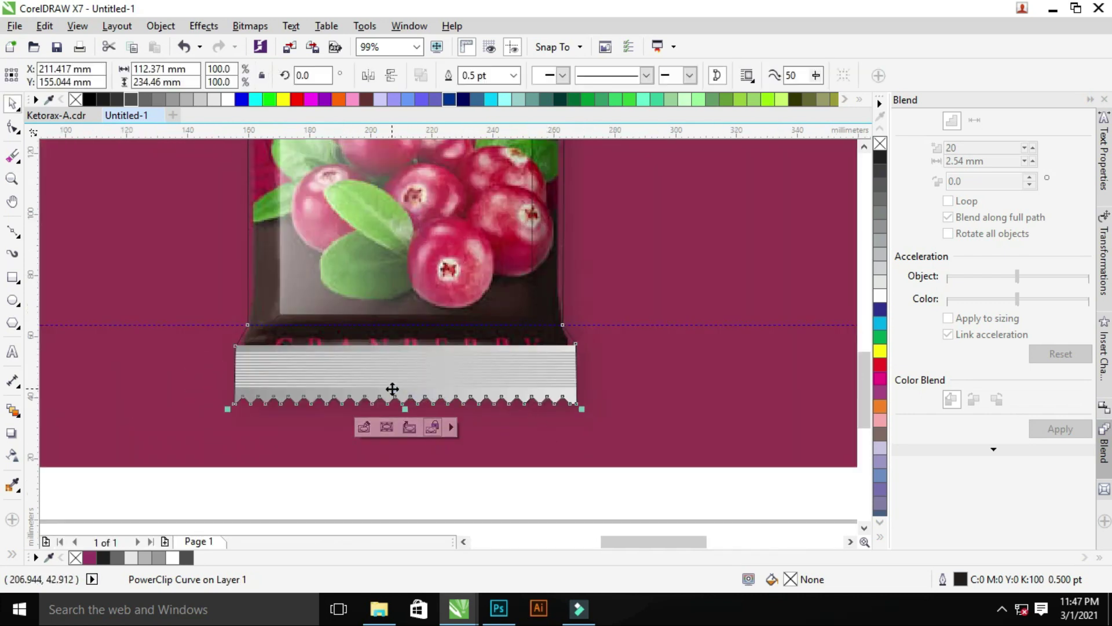
Inside the PowerClip, select the bottom strip rectangle and recolour its gradient with grey swatches
click(363, 427)
click(407, 406)
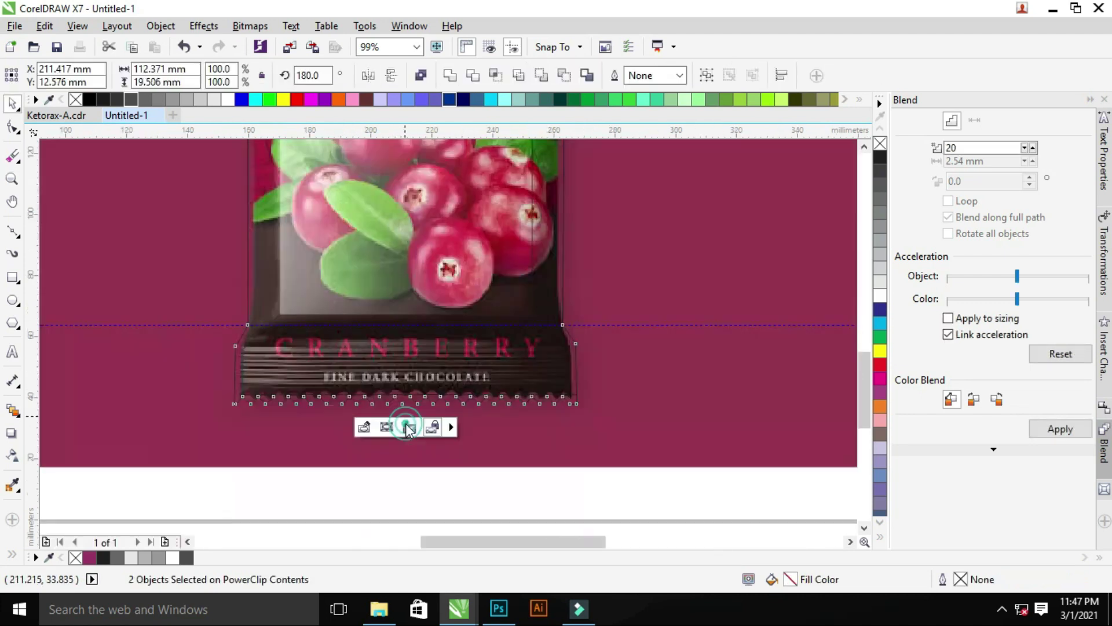
key(z)
scroll(380, 400, down, 3)
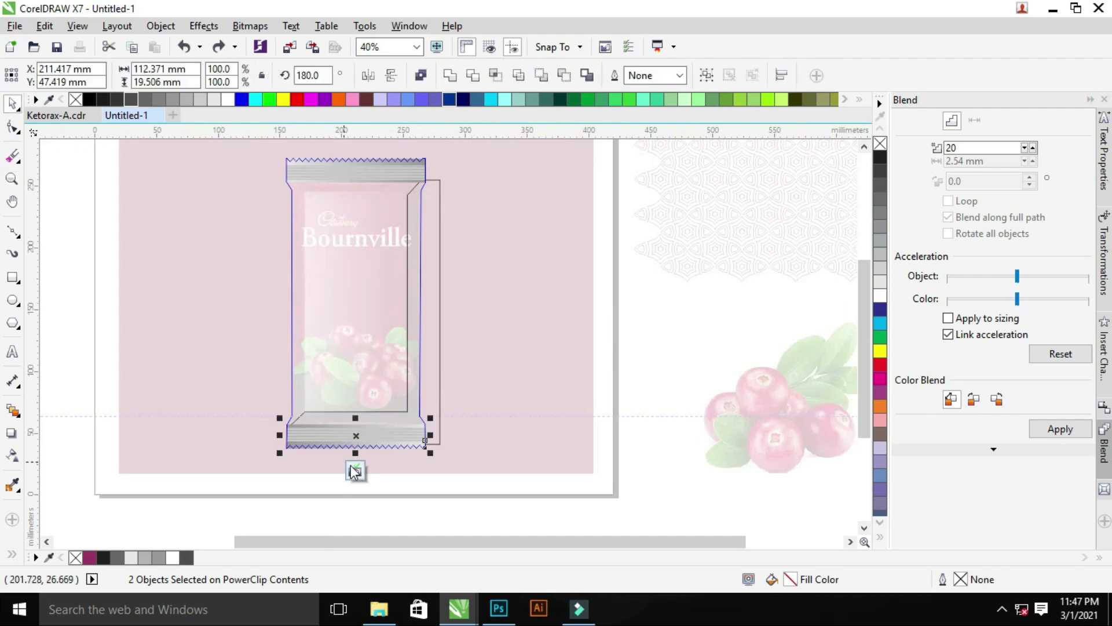
click(355, 470)
scroll(216, 343, up, 3)
scroll(534, 408, up, 2)
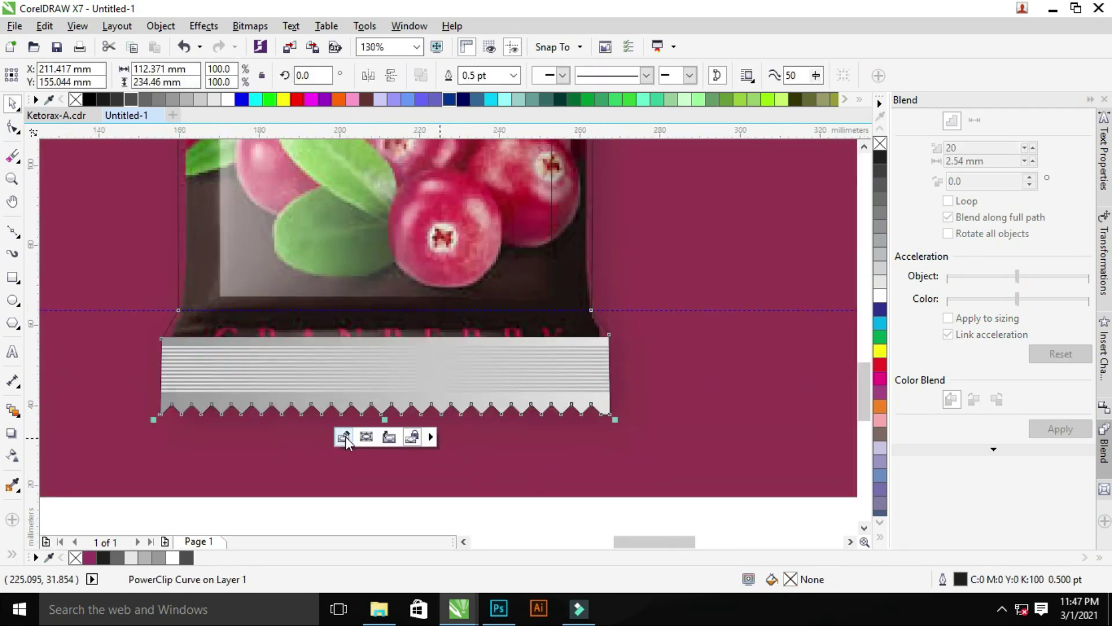
click(345, 436)
click(539, 394)
key(g)
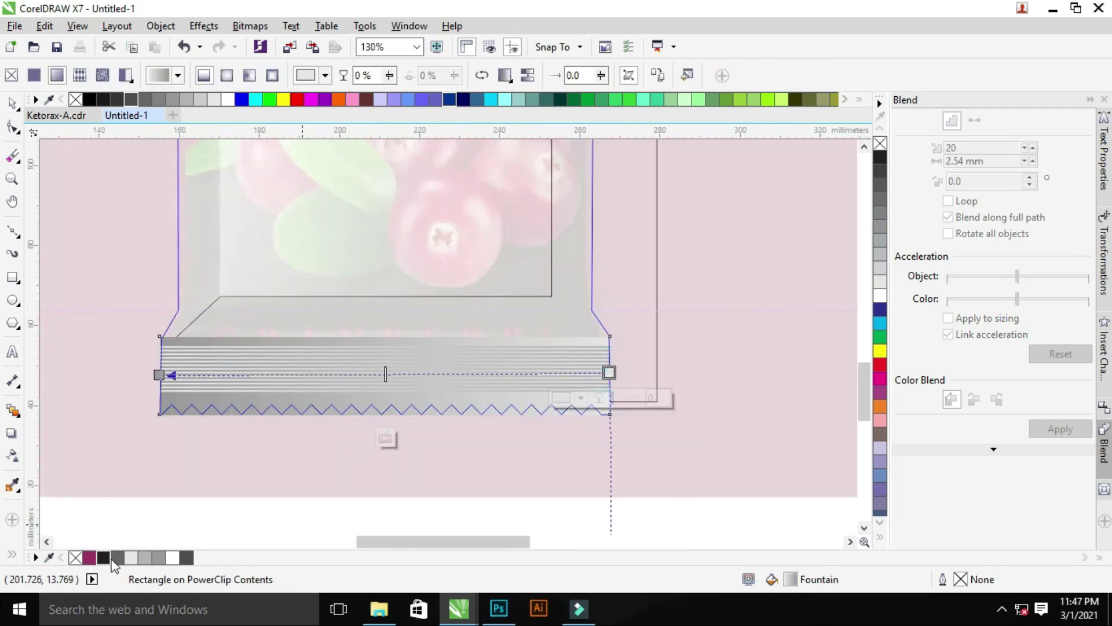
click(149, 97)
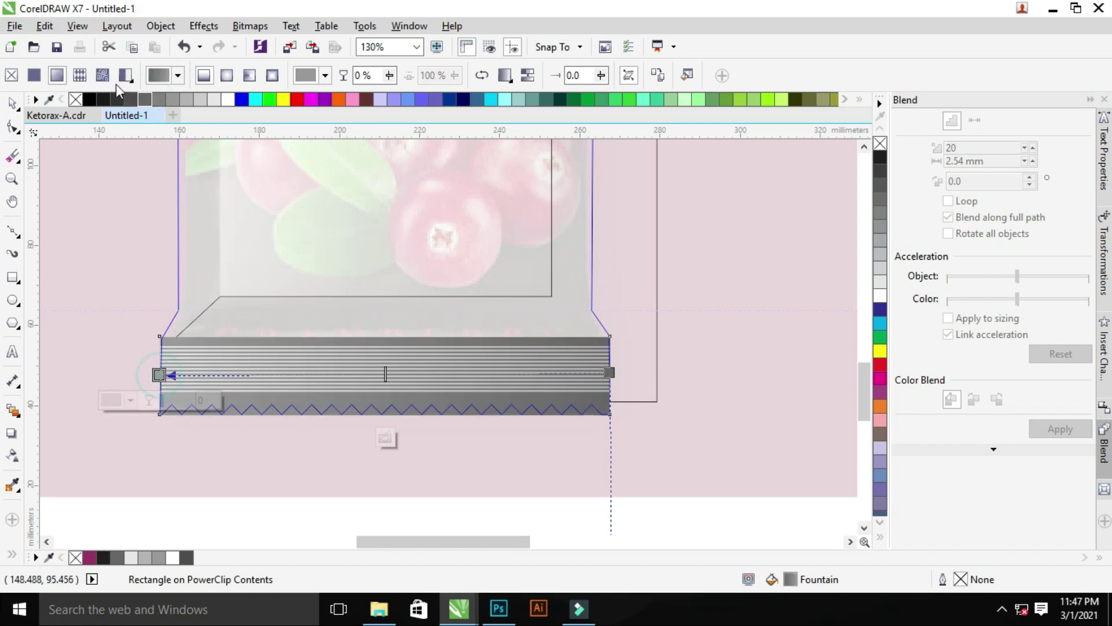
click(205, 100)
click(386, 438)
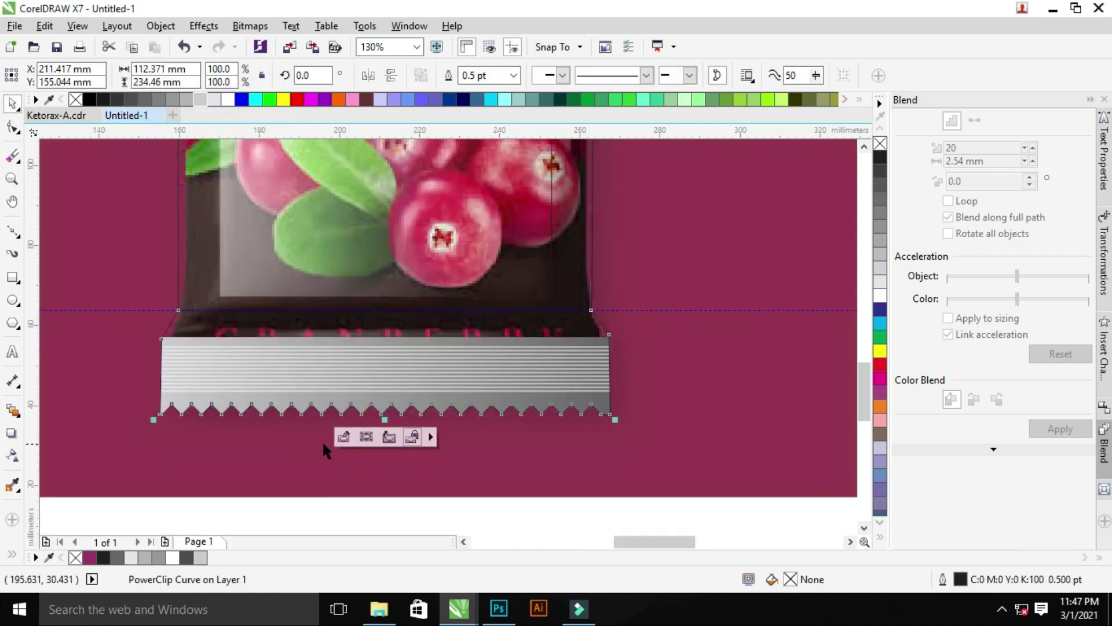
Set the strip's gradient colour stops to 70% Black and a lighter grey
click(343, 437)
click(362, 375)
key(g)
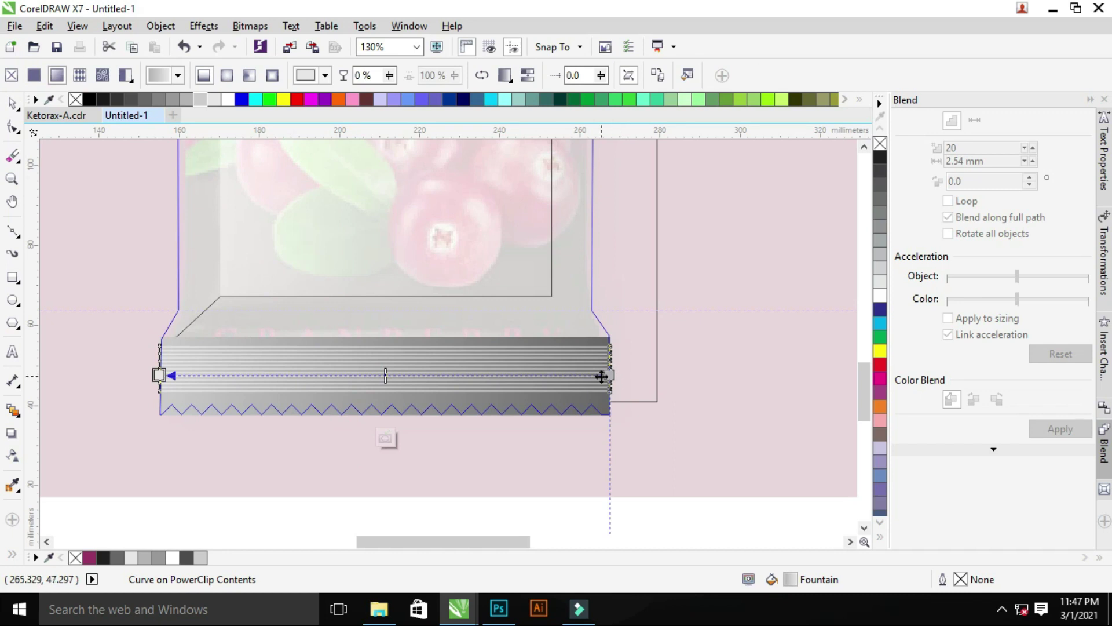
click(185, 558)
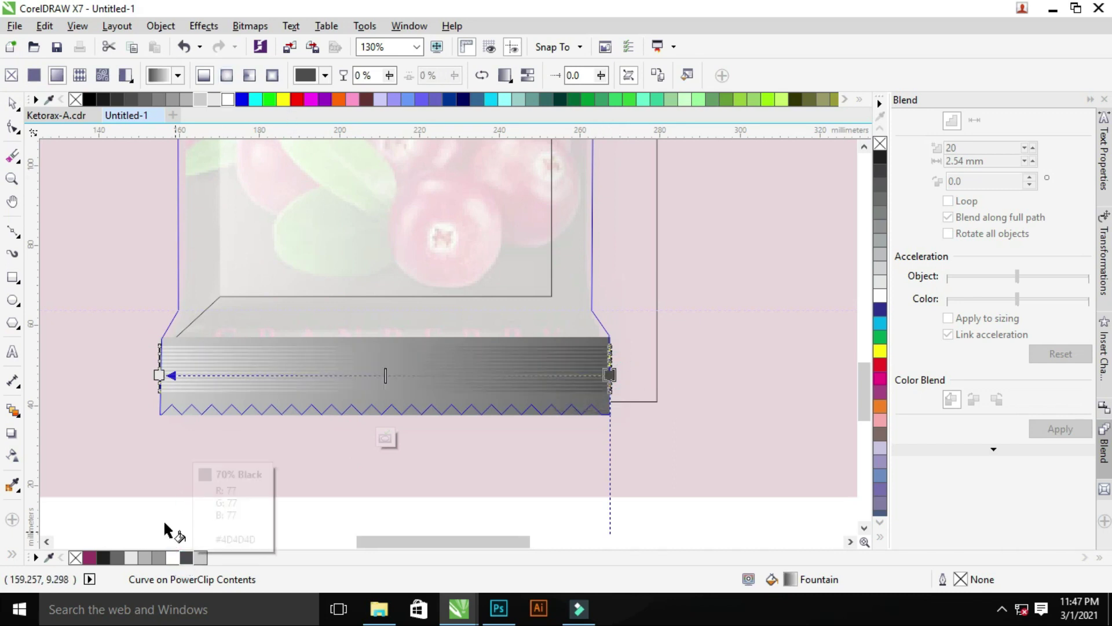
click(160, 557)
click(157, 375)
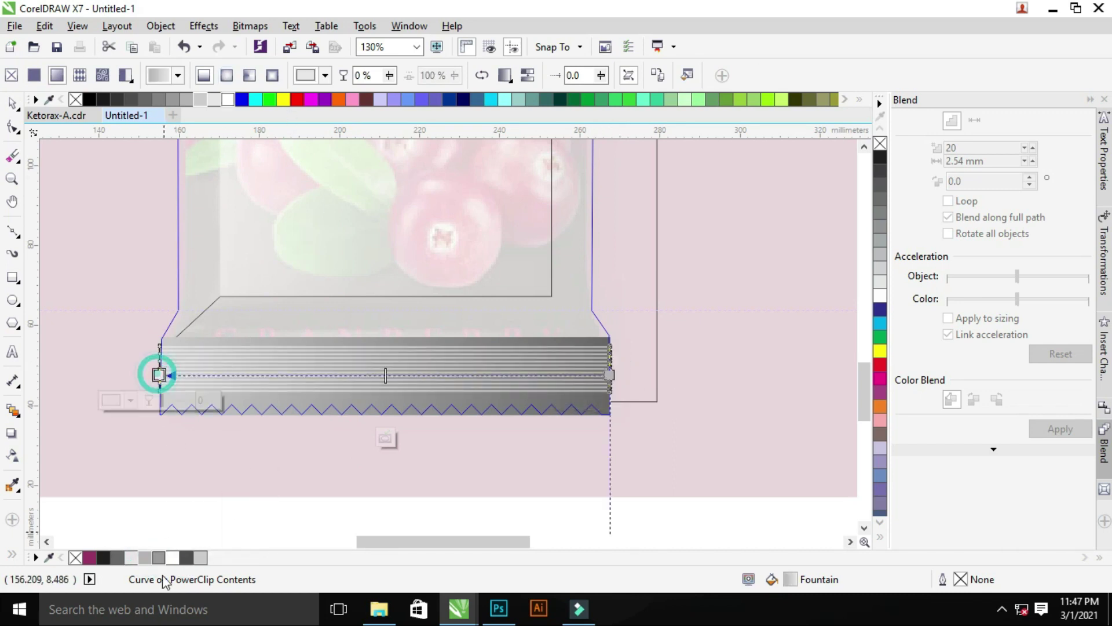
click(186, 558)
click(382, 439)
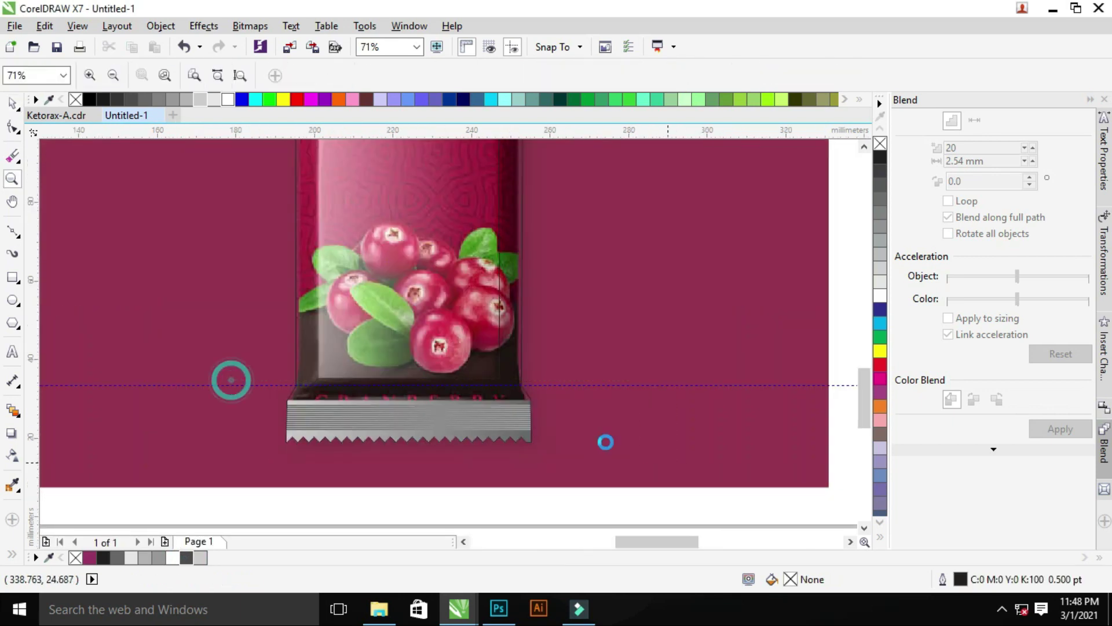
Reopen the clipped contents to check the strip's fill, then finish editing
click(318, 389)
click(417, 359)
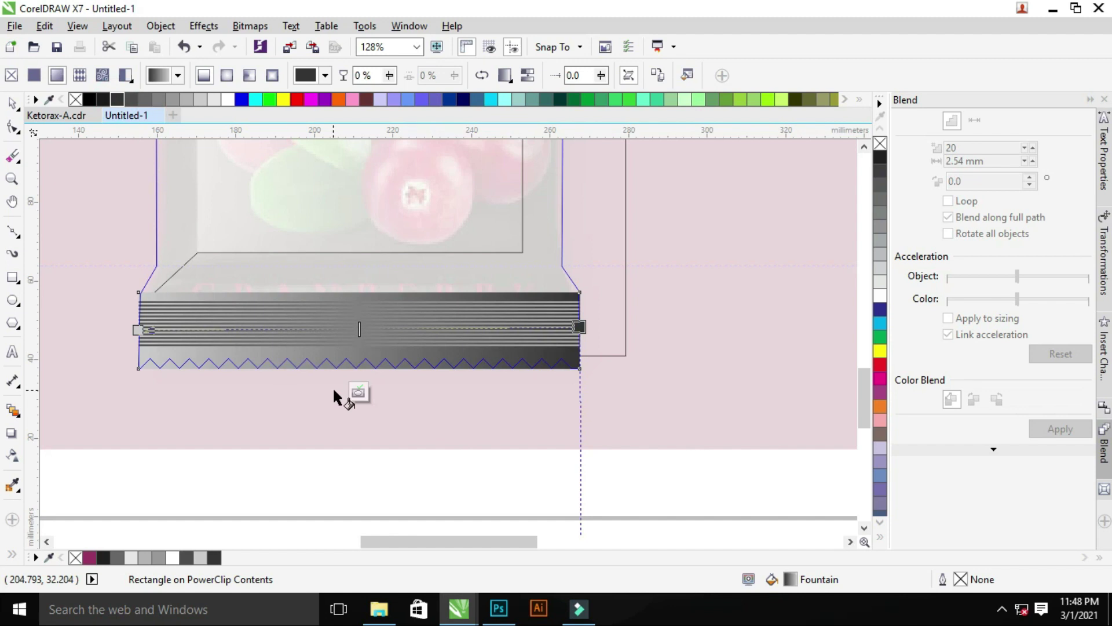
click(358, 393)
key(z)
scroll(377, 304, down, 2)
scroll(280, 169, down, 2)
Open the wrapper's clipped contents and fill the right-side shadow panel dark grey
scroll(496, 298, up, 1)
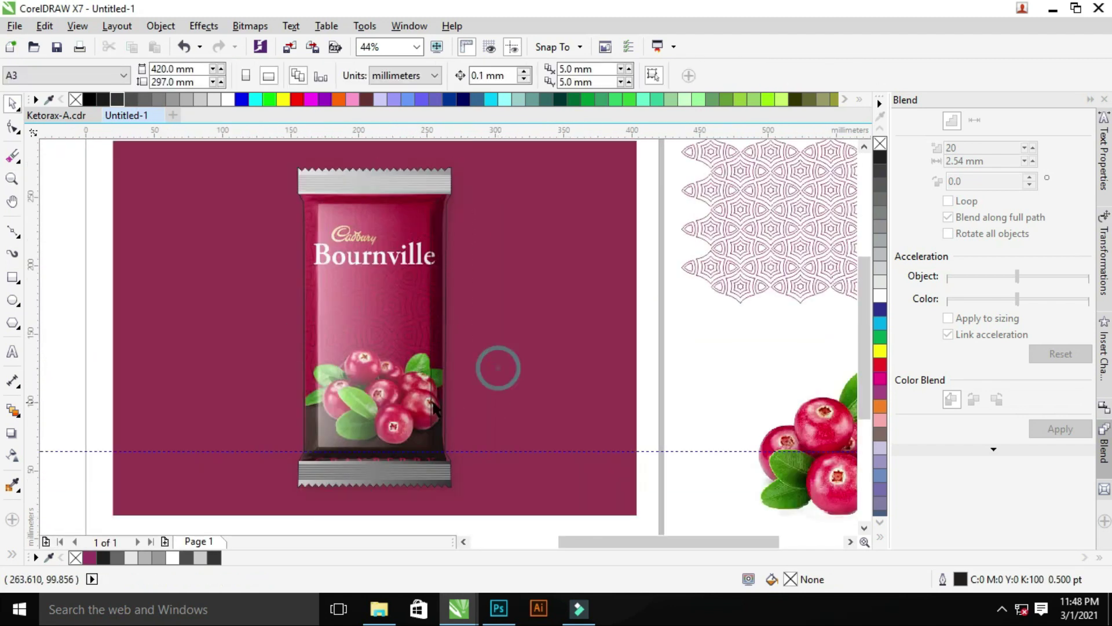
key(space)
click(441, 396)
double_click(441, 396)
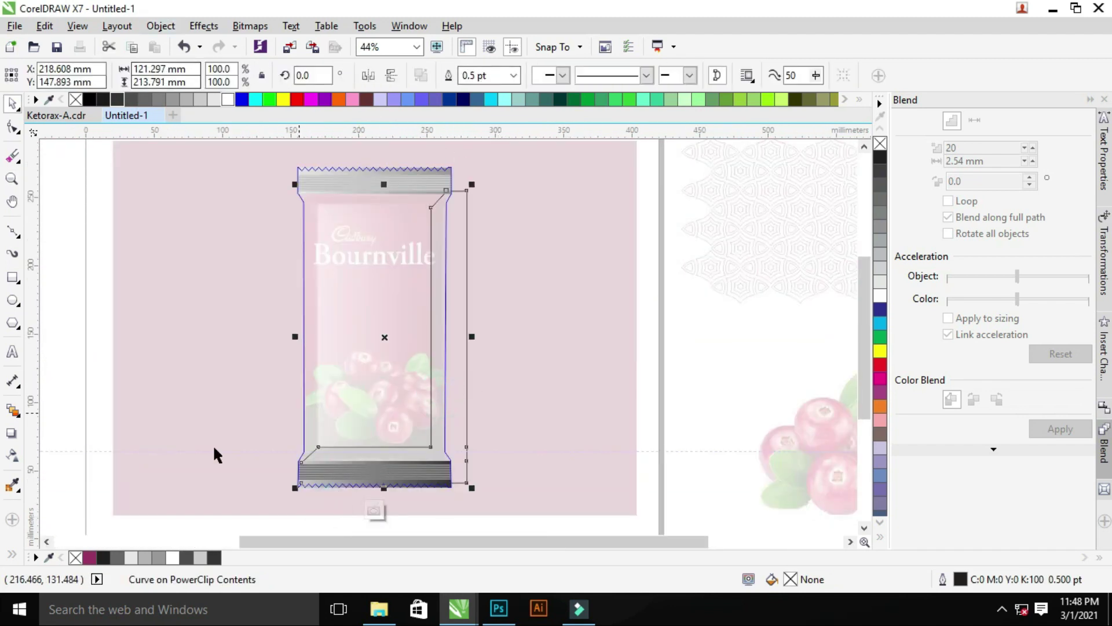
click(119, 99)
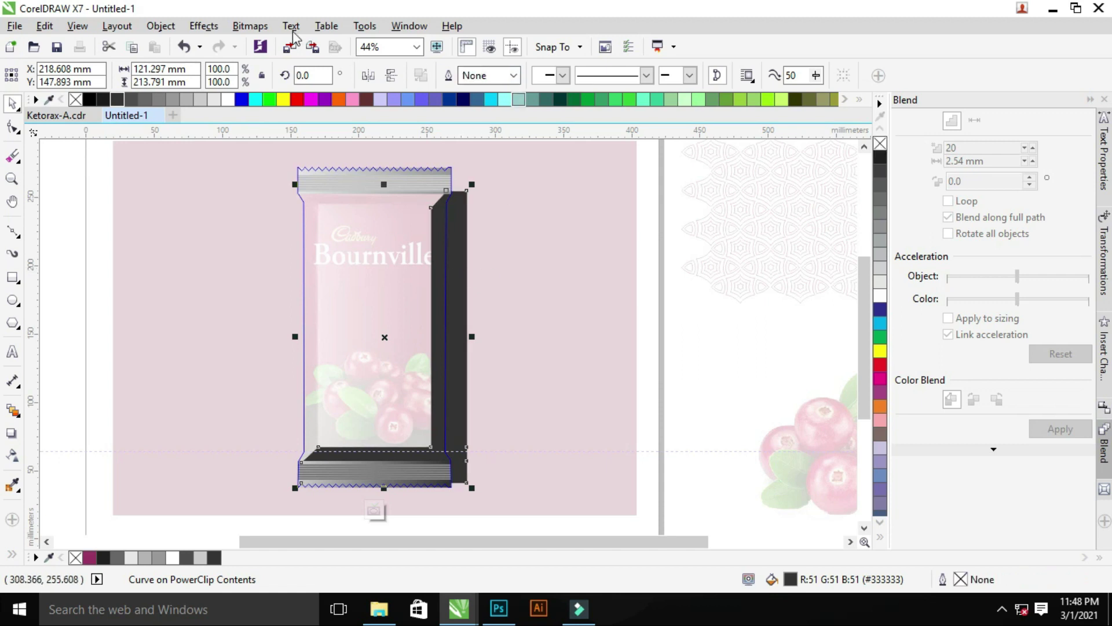
Convert the shadow panel to an RGB bitmap
click(254, 26)
click(307, 42)
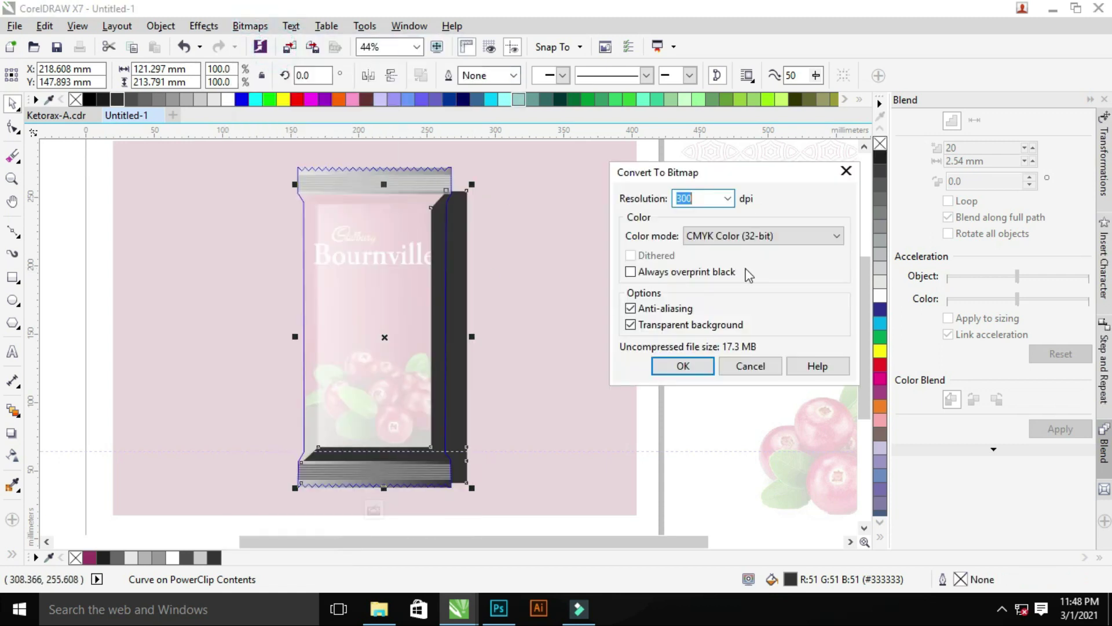
click(725, 236)
click(695, 306)
click(683, 366)
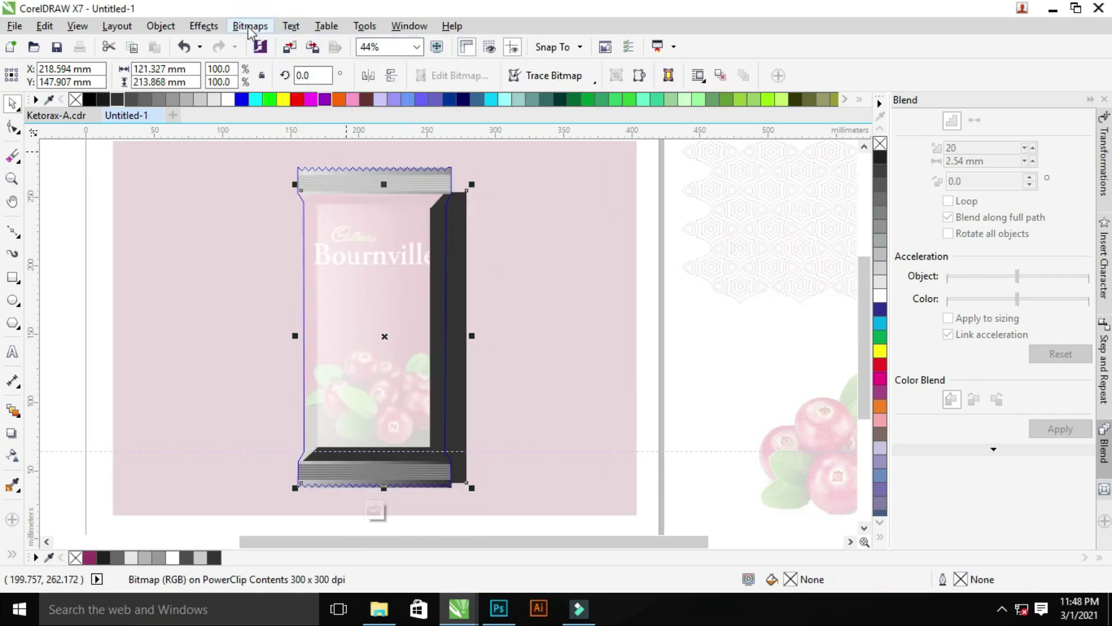
Apply a Gaussian Blur with radius 34 to the shadow panel
click(251, 26)
click(446, 395)
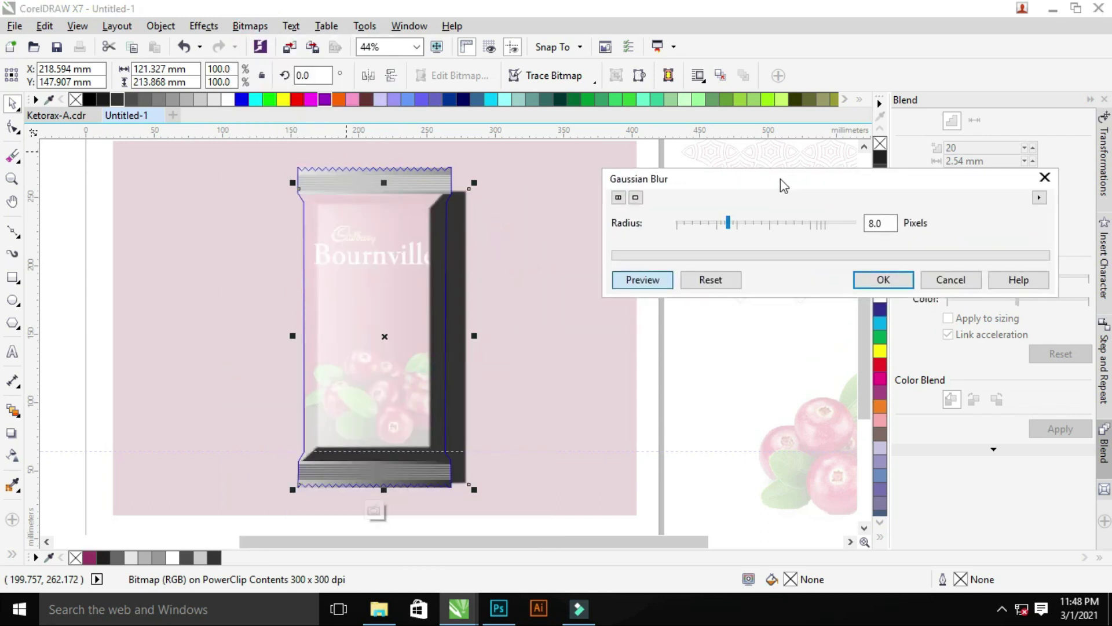
click(759, 223)
click(879, 281)
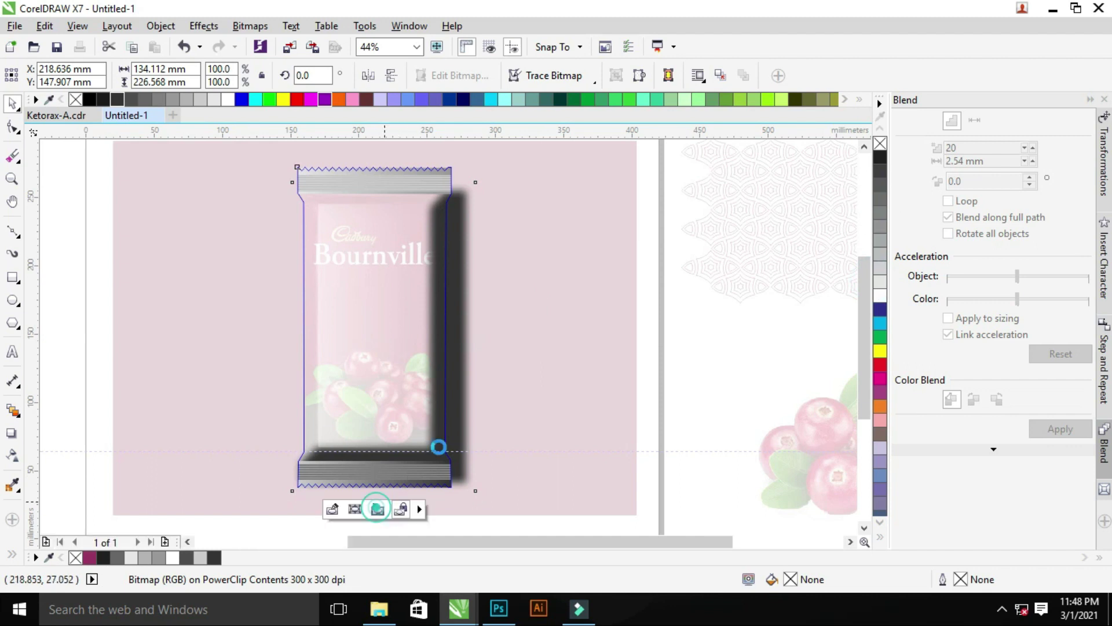
Zoom around to inspect the blurred shadow and reselect the dark side panel
key(z)
scroll(330, 167, down, 2)
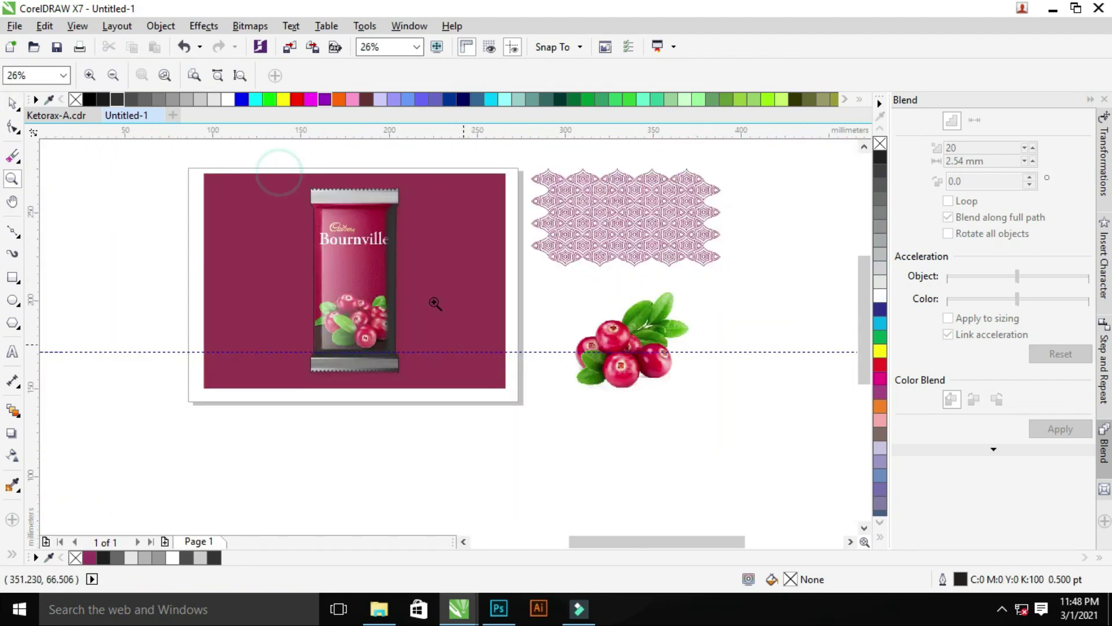
scroll(236, 193, up, 2)
scroll(390, 295, up, 4)
scroll(286, 159, down, 4)
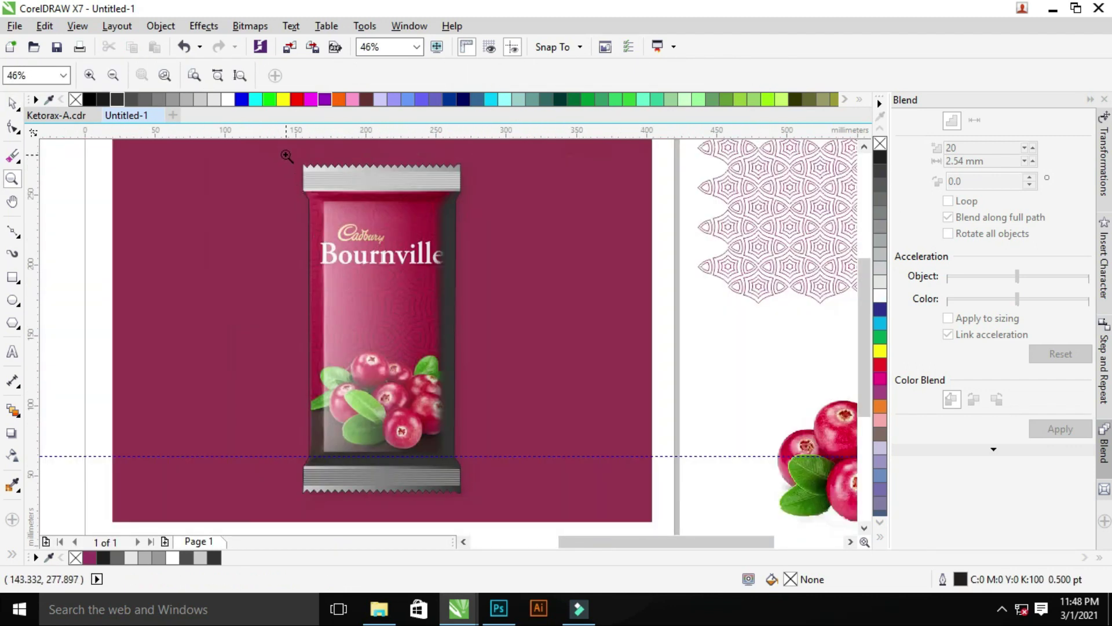
scroll(428, 339, up, 1)
scroll(429, 339, down, 1)
key(space)
click(340, 504)
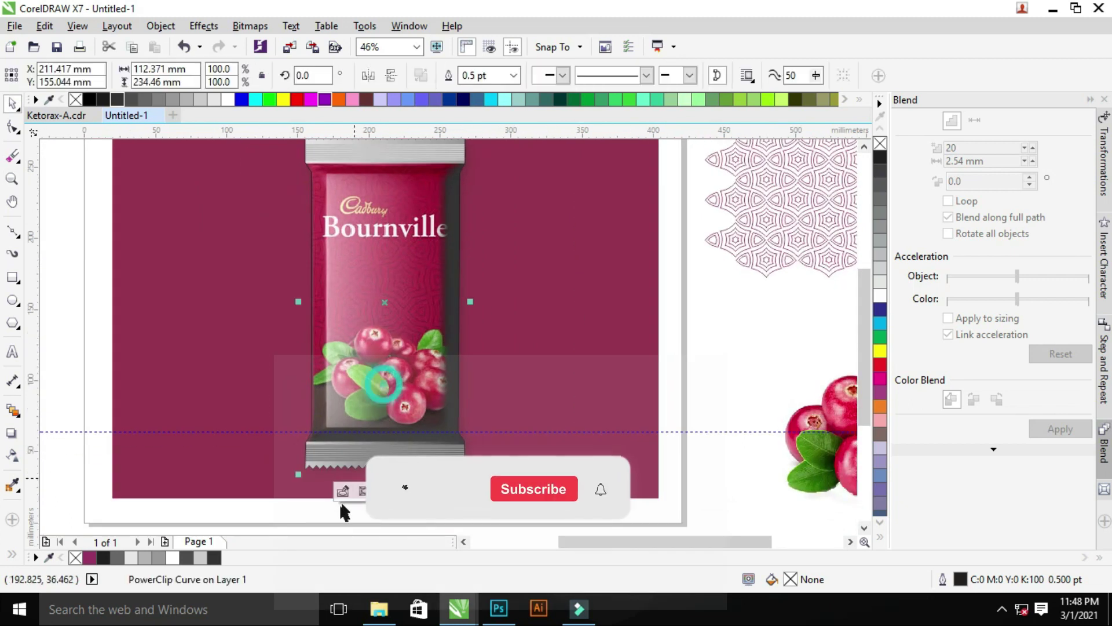
ctrl+click(487, 384)
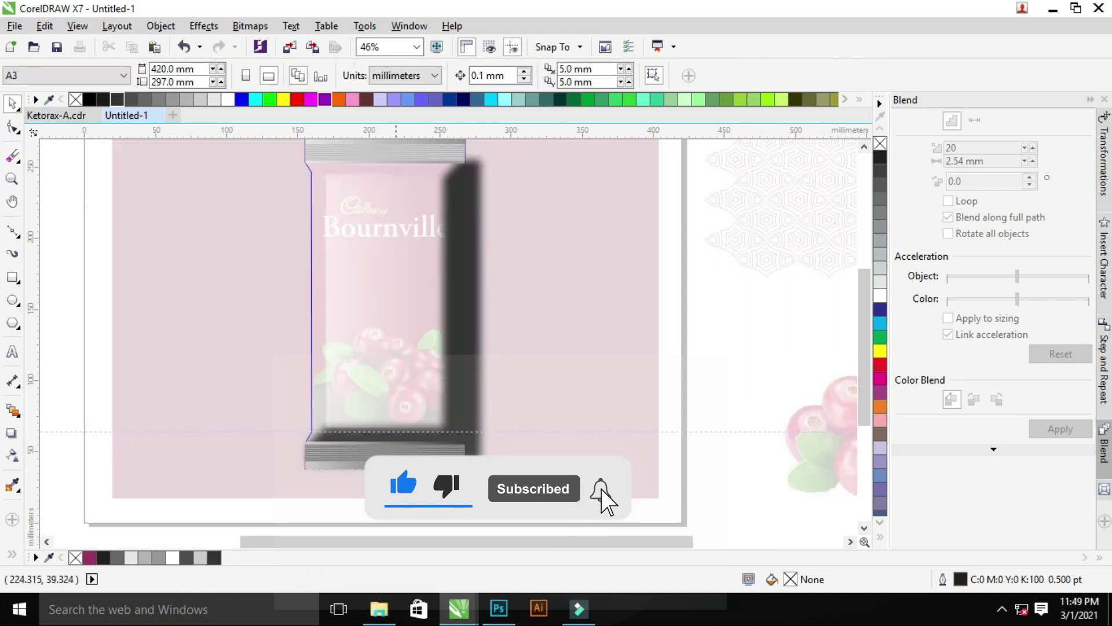
Place a 180° rotated copy of the panel on the left and fill it mid grey
click(367, 75)
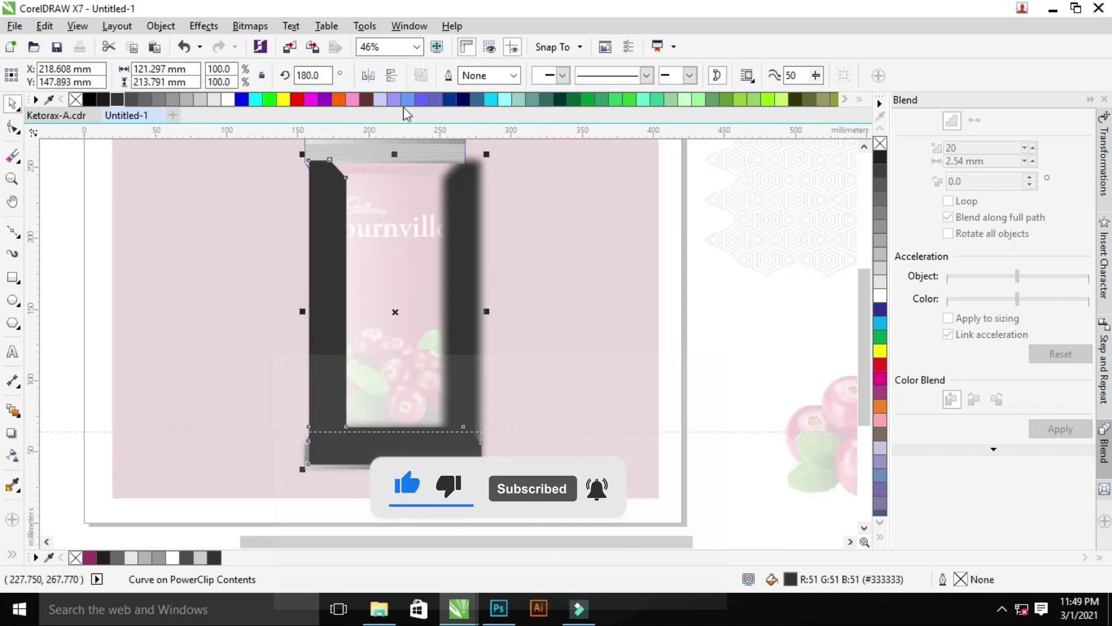
key(ctrl+z)
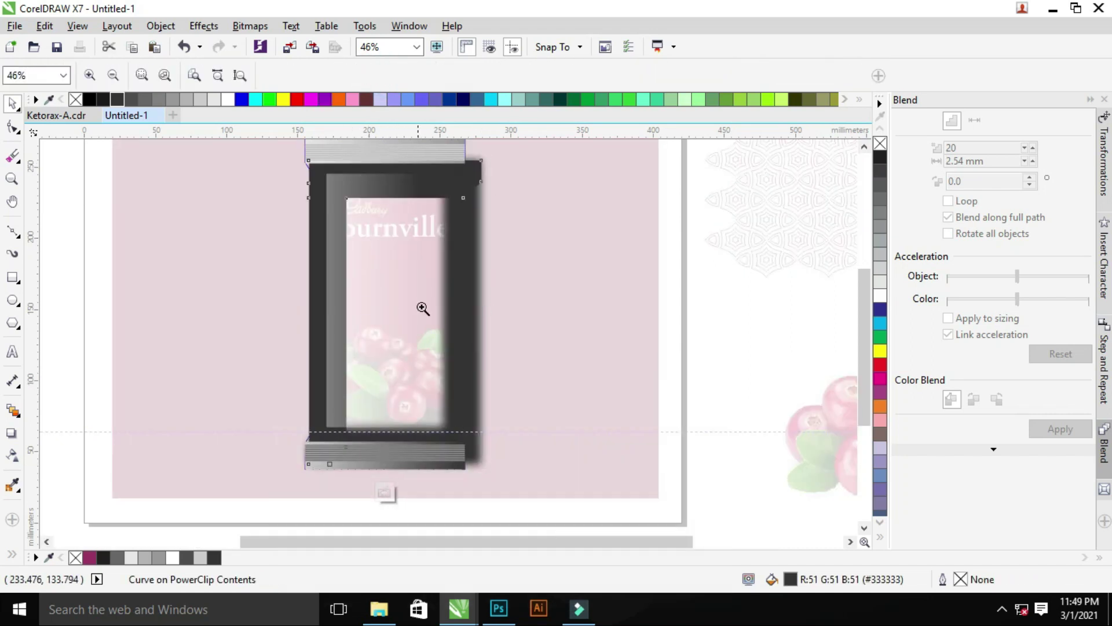
click(159, 100)
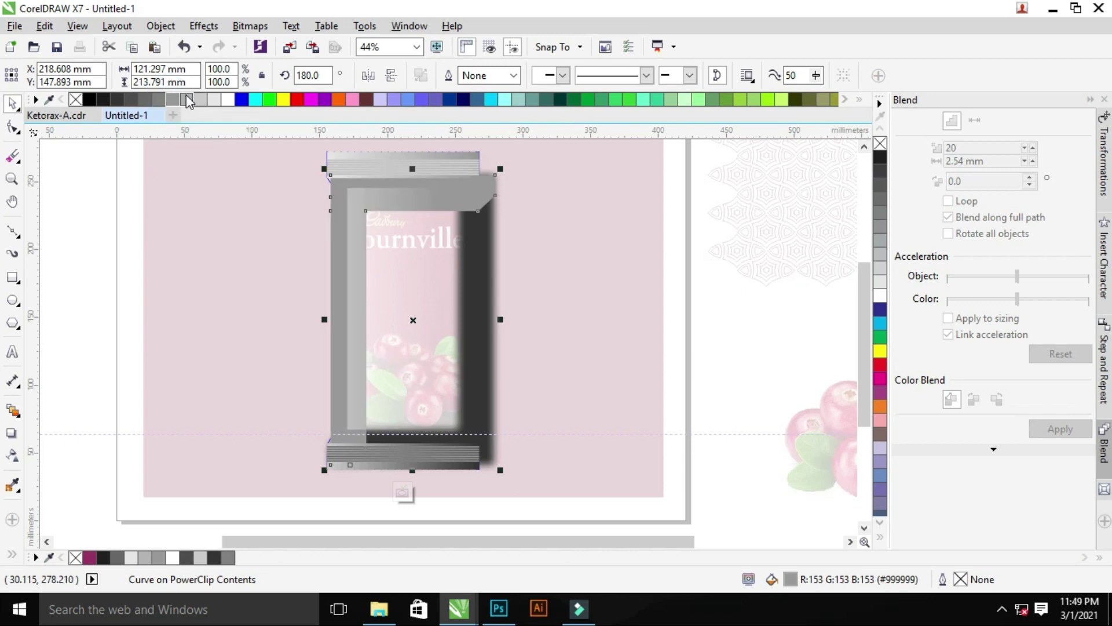
Convert the grey panel to a bitmap, blur it 54 px, and finish editing the PowerClip
click(249, 25)
click(299, 44)
click(675, 365)
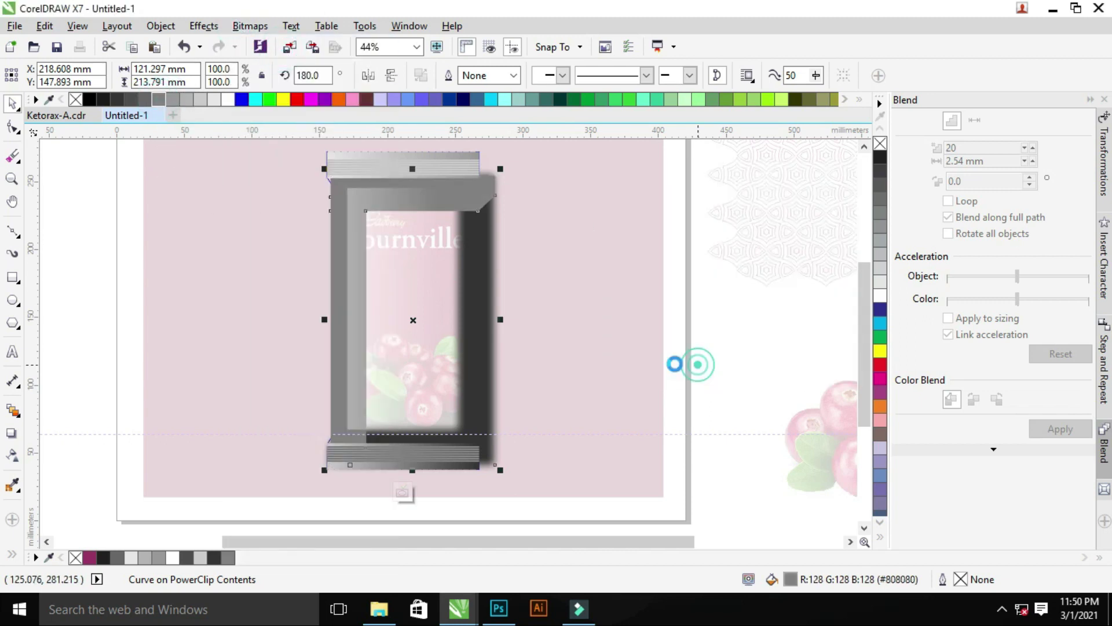
click(250, 25)
click(436, 399)
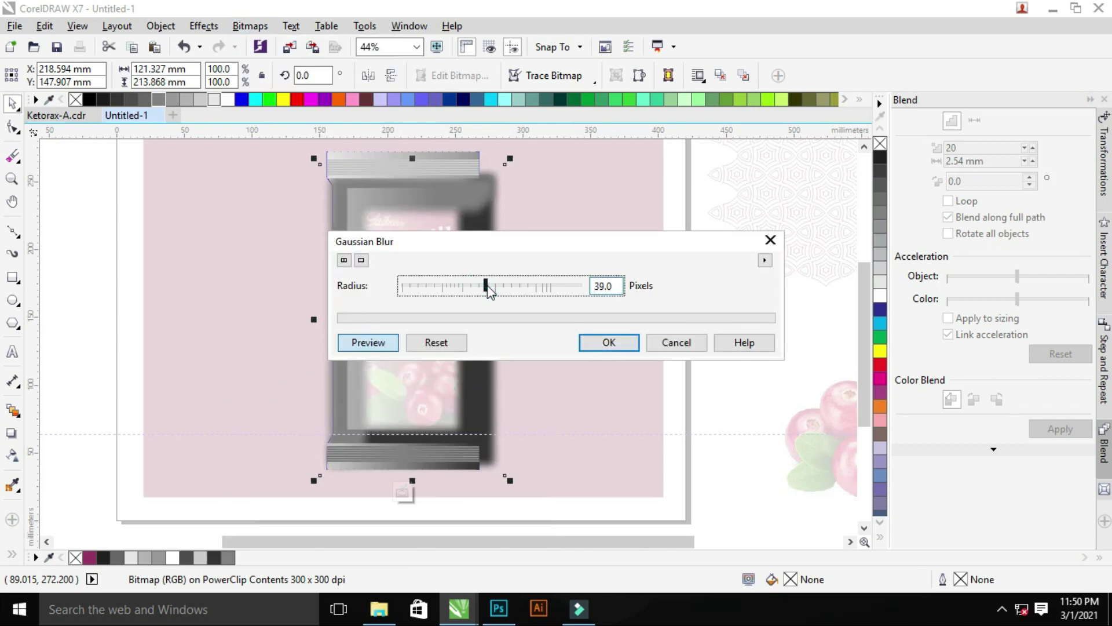
click(609, 342)
click(401, 491)
Fill the wrapper PowerClip with grey
scroll(568, 349, down, 1)
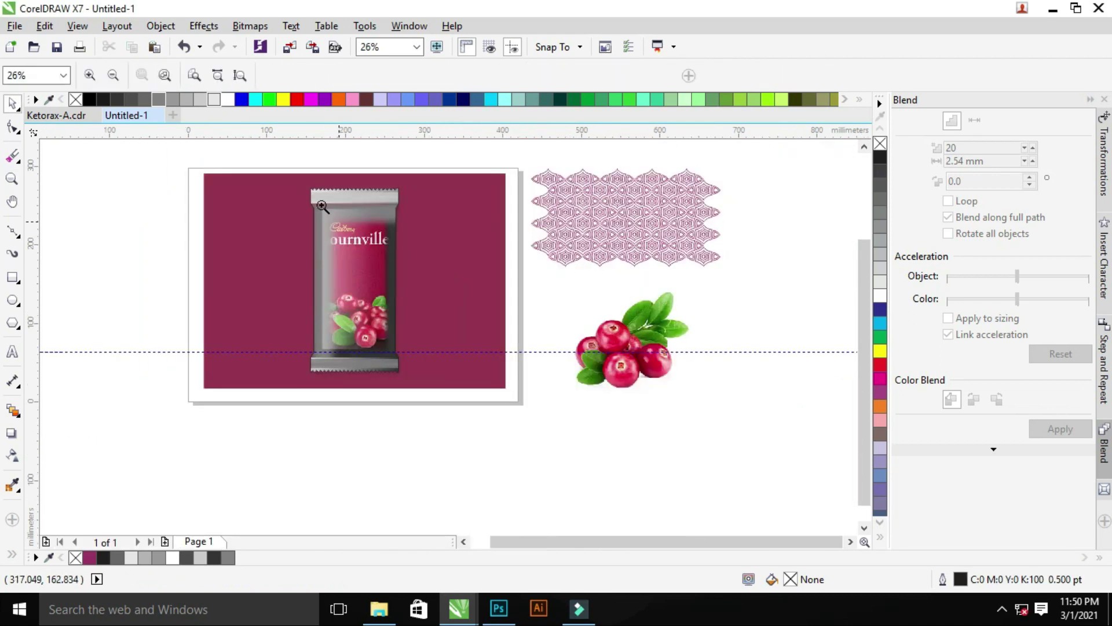
scroll(486, 356, up, 1)
click(172, 99)
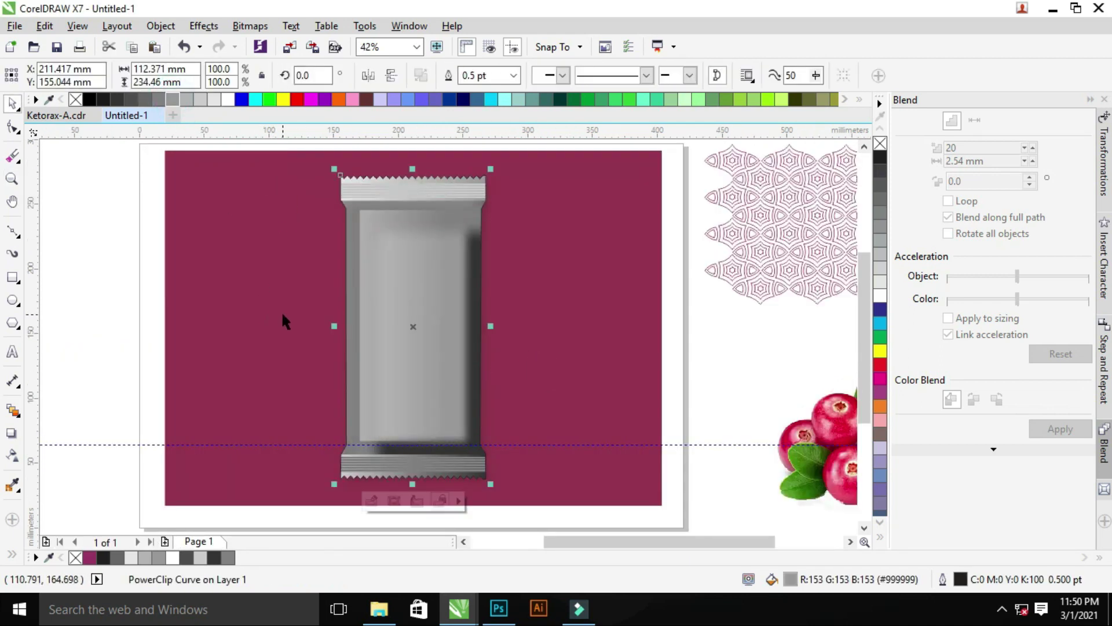
Zoom in on the wrapper and enter its PowerClip contents for editing
scroll(398, 273, down, 1)
key(z)
scroll(398, 274, up, 1)
scroll(493, 325, down, 1)
drag(264, 189, 510, 346)
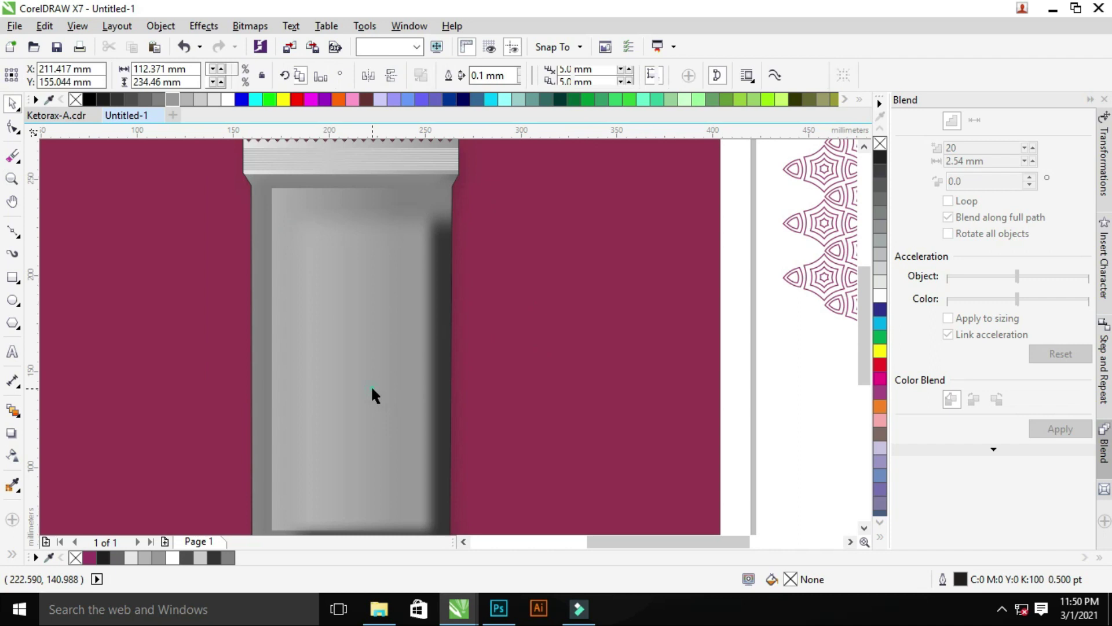
scroll(371, 385, down, 2)
click(305, 390)
Convert the white lens overlay to a bitmap and apply a 26 px Gaussian Blur
scroll(520, 334, up, 2)
click(387, 353)
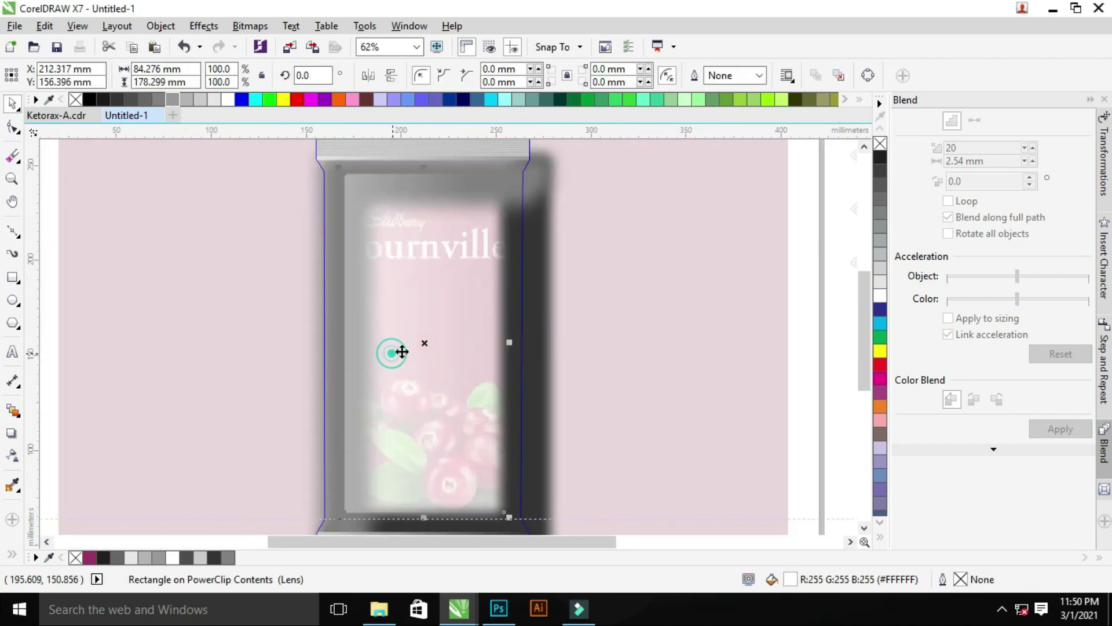
scroll(370, 324, down, 2)
click(474, 300)
click(340, 266)
click(250, 25)
click(299, 44)
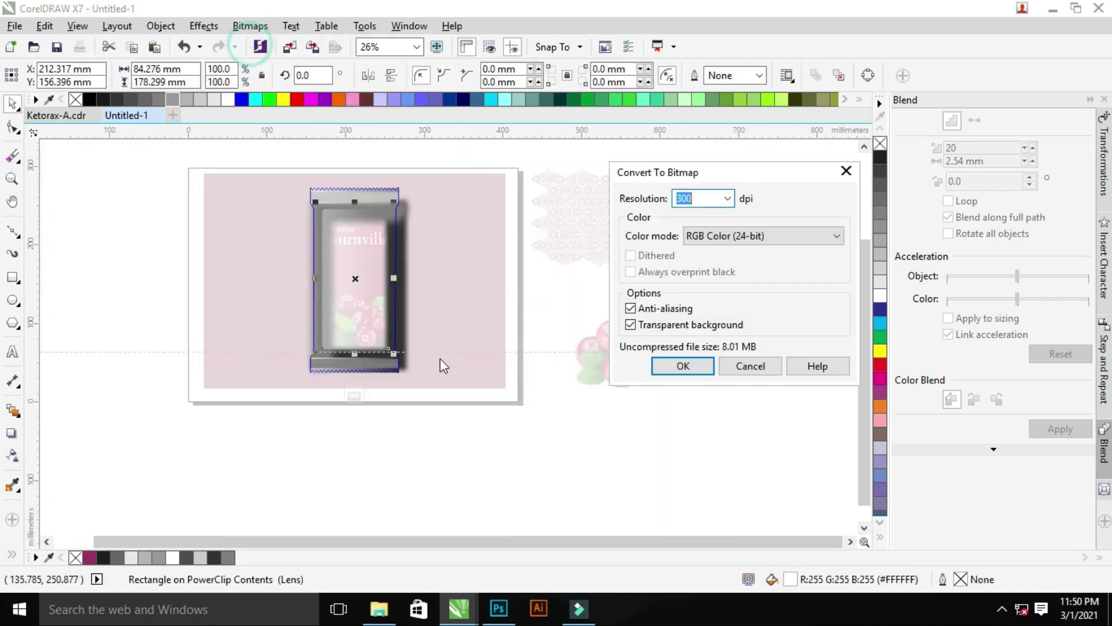
key(Return)
click(255, 26)
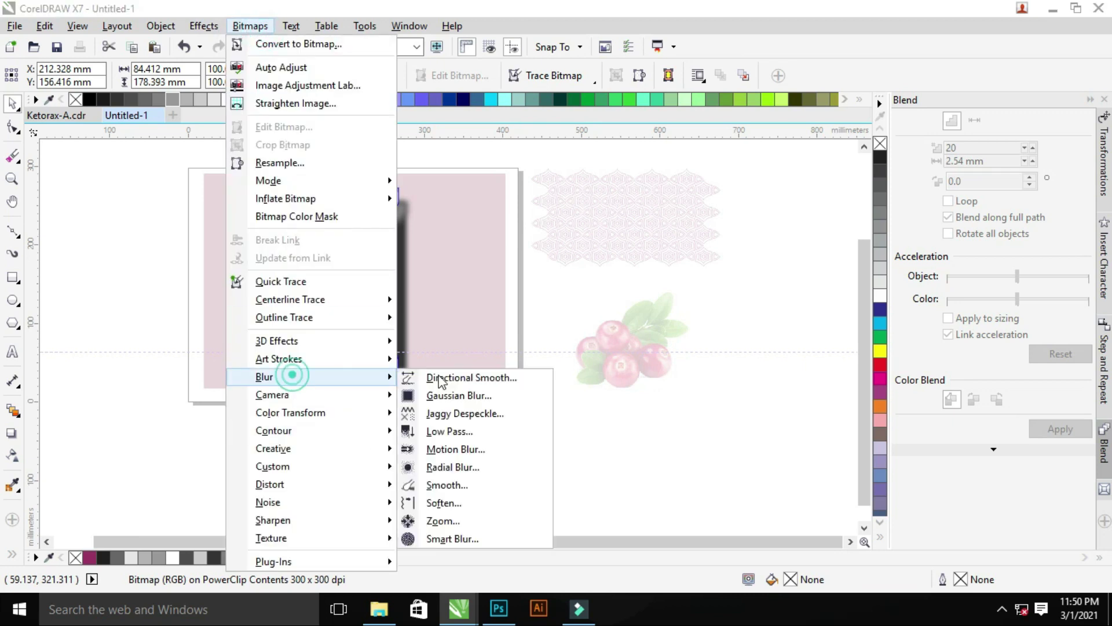
click(444, 394)
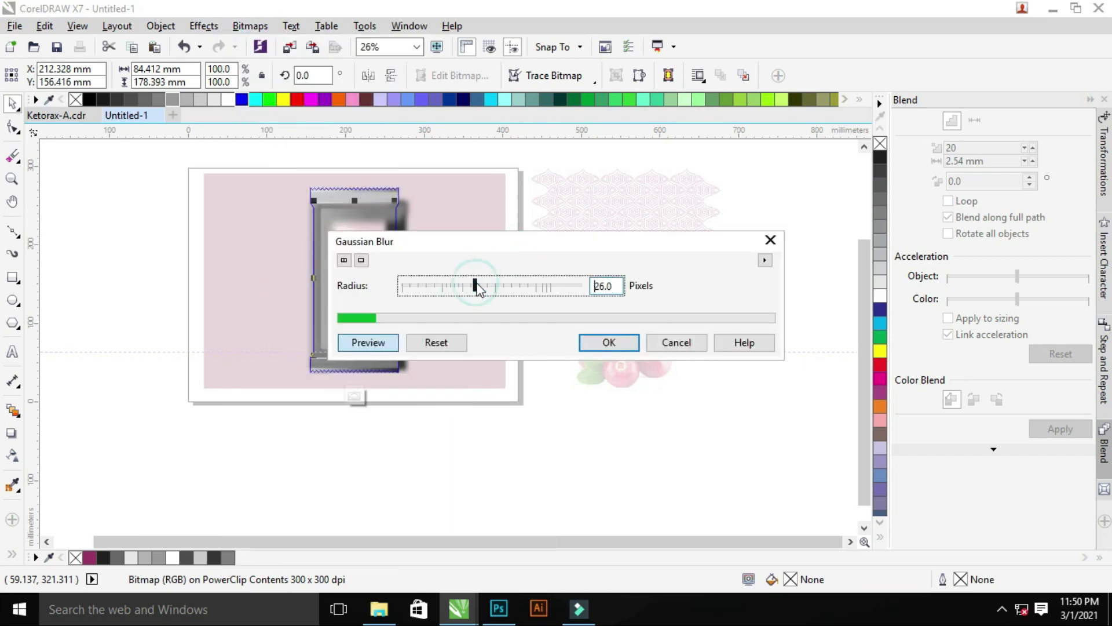
click(590, 345)
Finish the PowerClip edit and zoom in to inspect the top of the wrapper
click(354, 395)
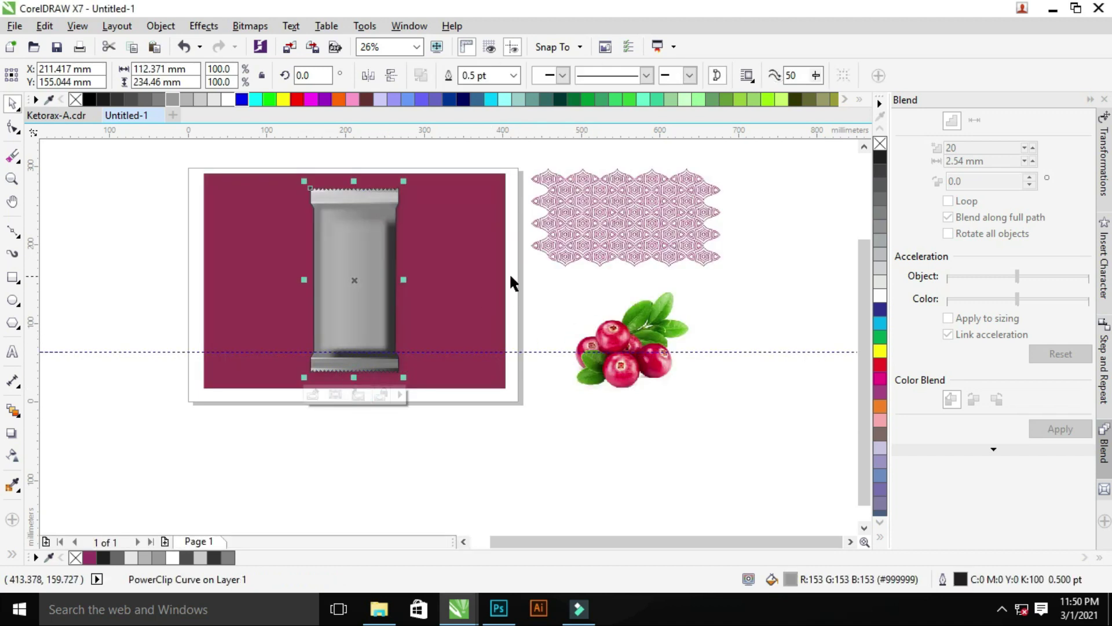
key(z)
drag(377, 256, 318, 187)
shift+click(281, 186)
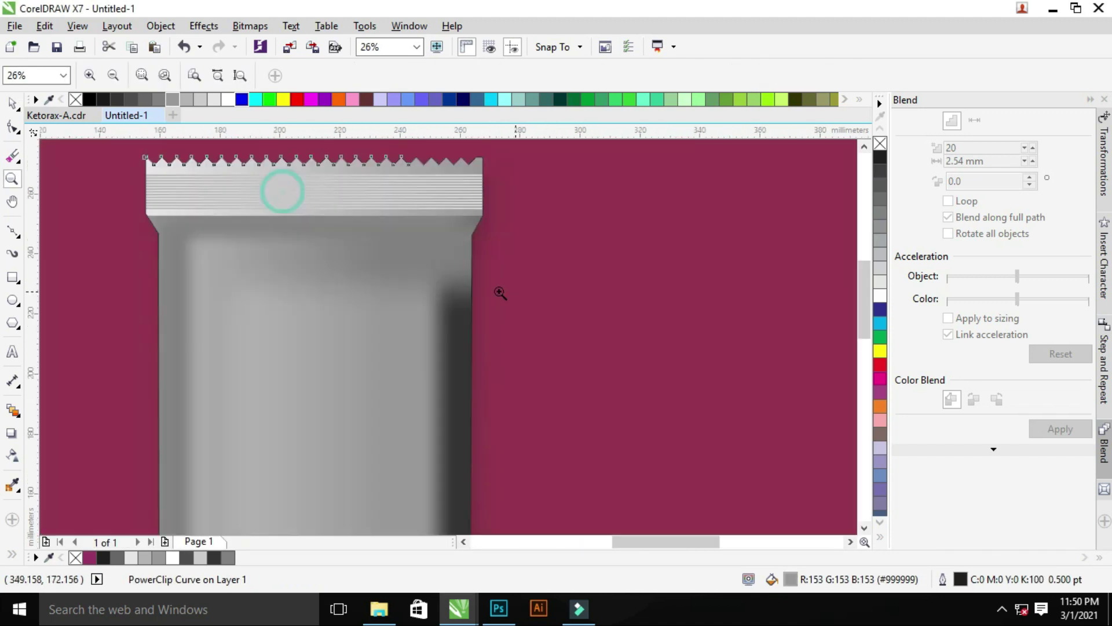
key(space)
click(308, 401)
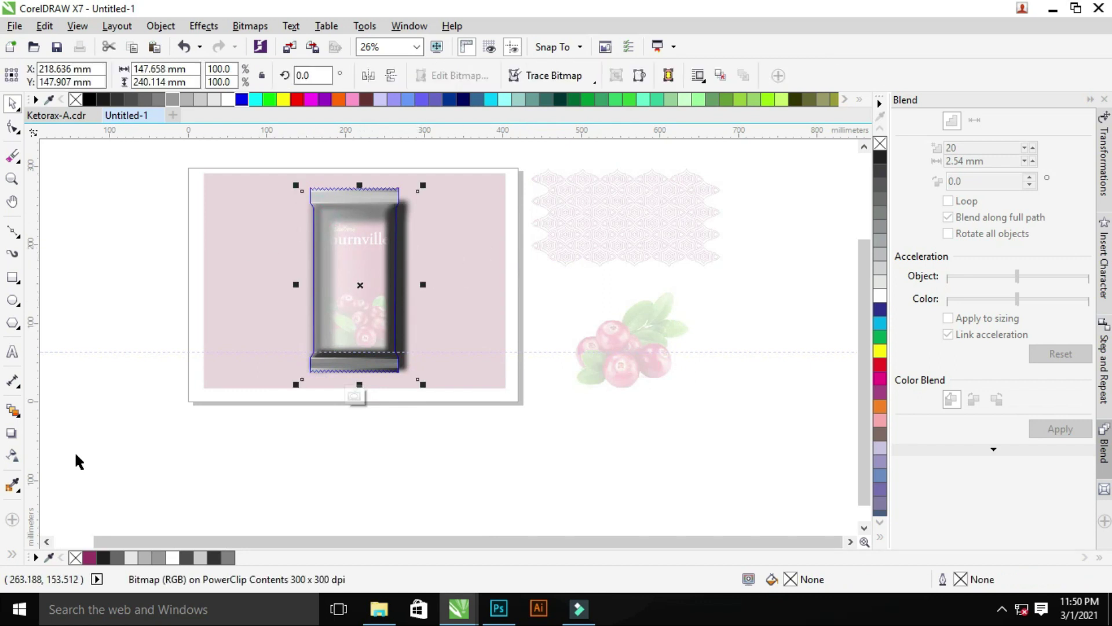
click(359, 394)
Drag the purple Bournville reference photo off the page to the left
click(417, 249)
scroll(462, 293, up, 5)
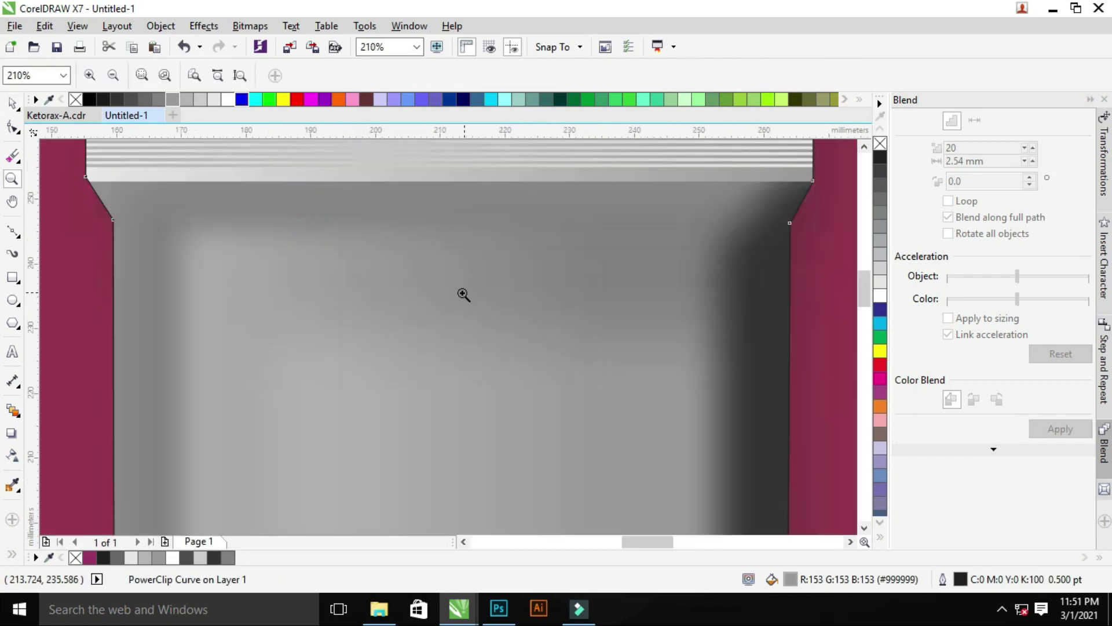
scroll(516, 325, down, 5)
drag(516, 326, 84, 328)
scroll(486, 353, down, 4)
scroll(463, 365, up, 2)
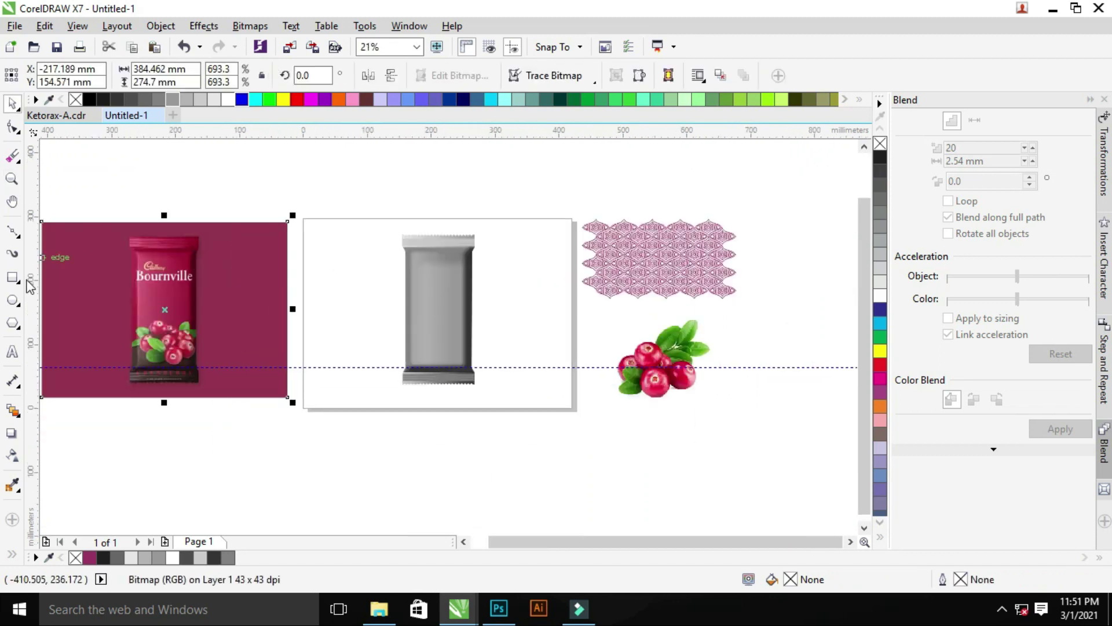
key(F6)
Draw a page-sized background rectangle and shrink the grey wrapper to about 65%
drag(320, 234, 566, 402)
scroll(562, 322, up, 2)
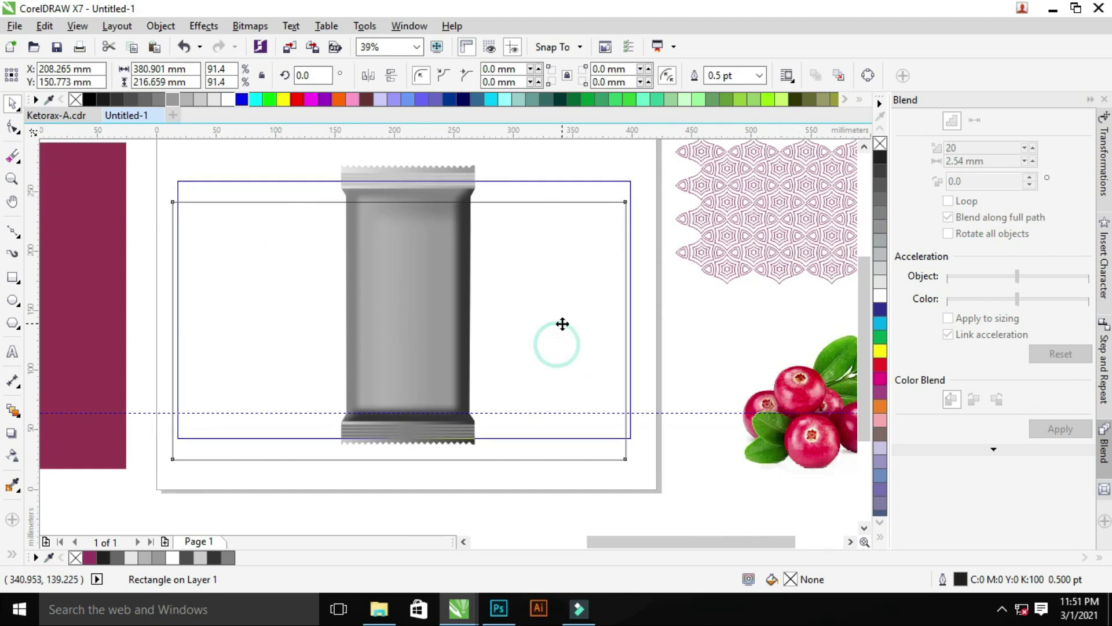
click(461, 326)
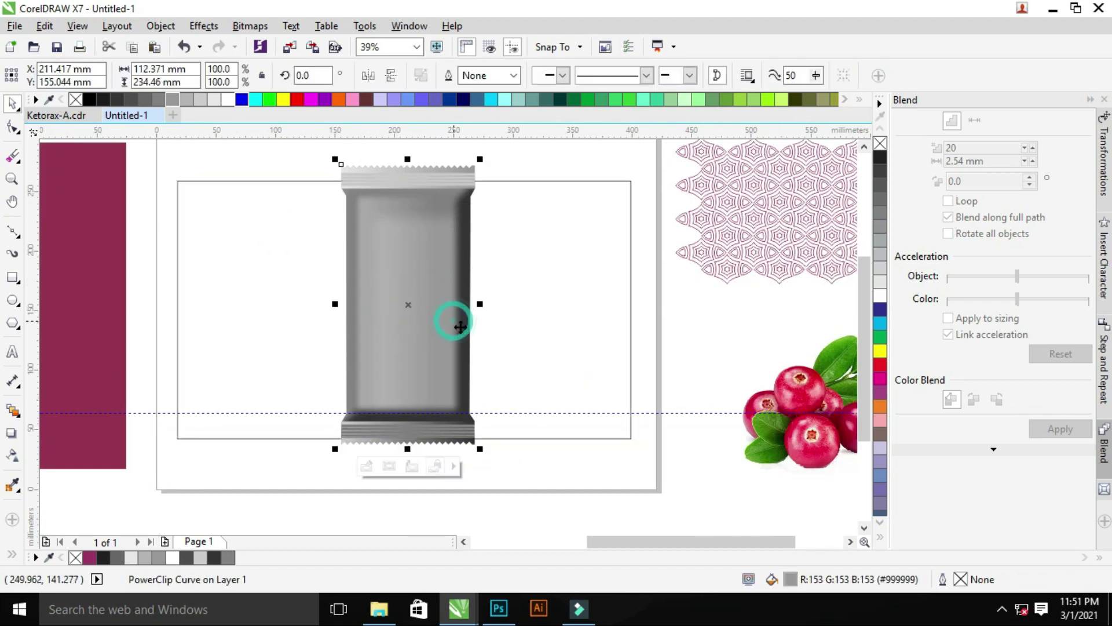
drag(480, 449, 457, 398)
scroll(486, 335, down, 2)
scroll(246, 333, up, 3)
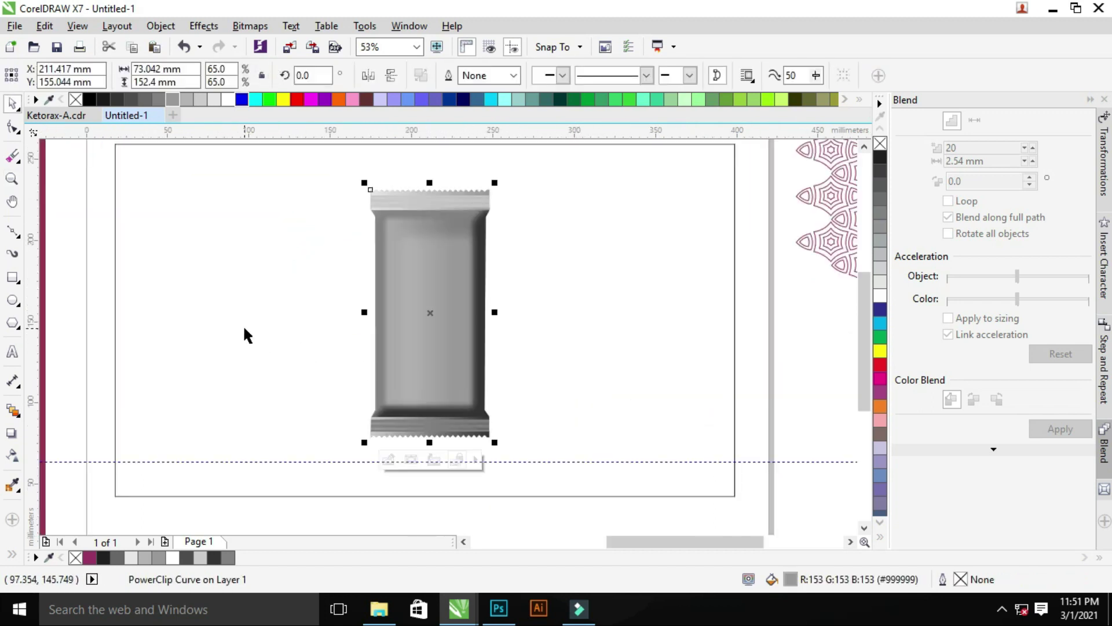
Tilt the wrapper to about 341° and drop a duplicate beside it
drag(413, 182, 457, 200)
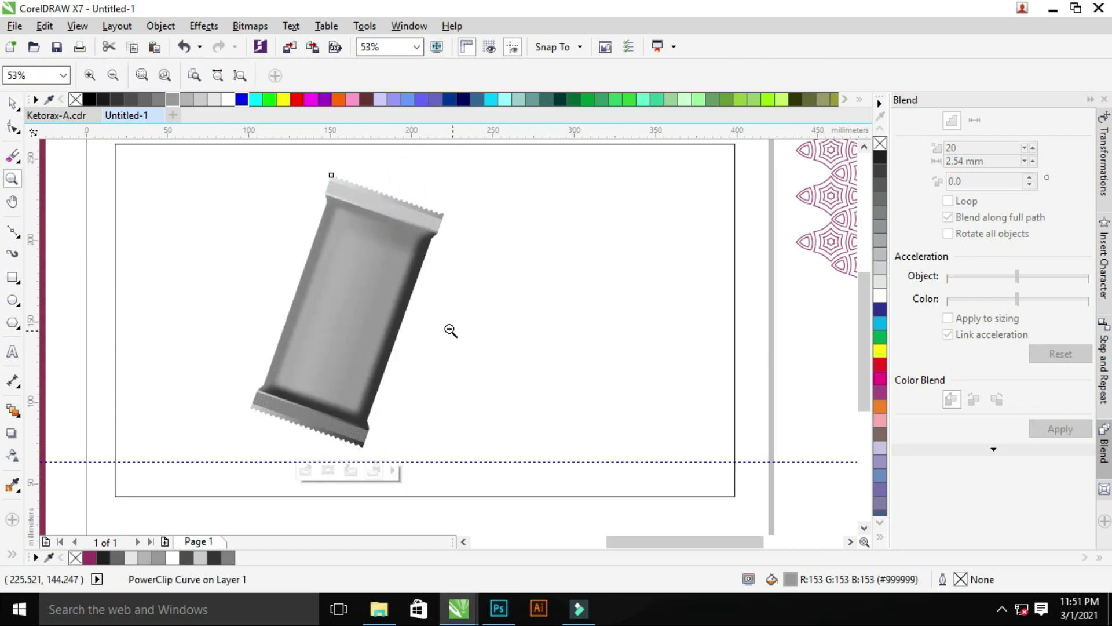
scroll(452, 330, down, 2)
scroll(663, 471, up, 2)
drag(250, 313, 405, 313)
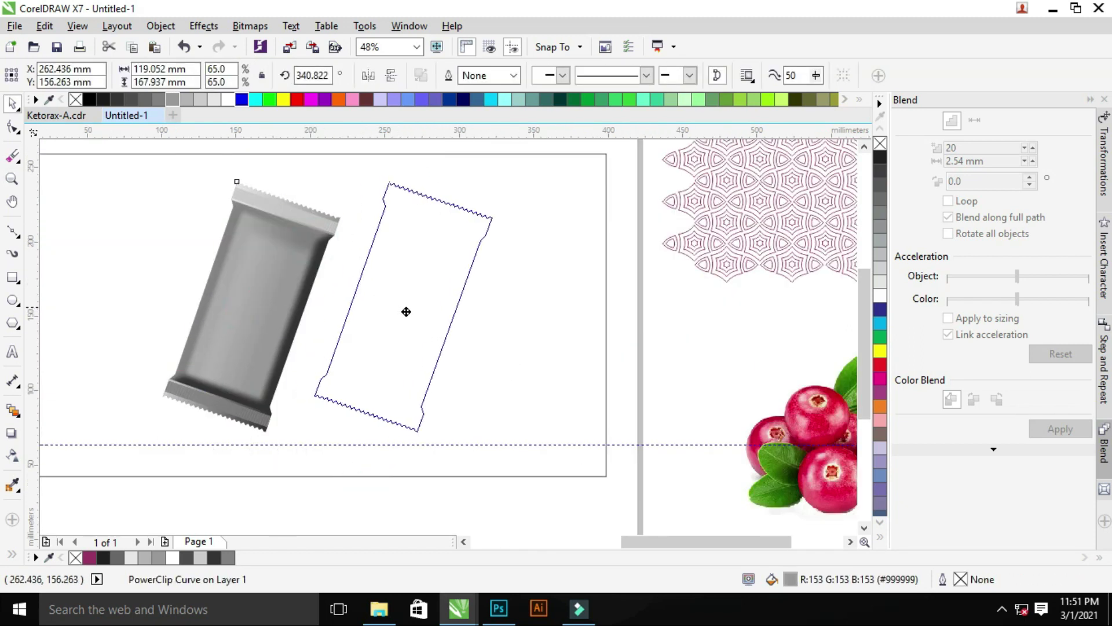
right_click(405, 313)
scroll(405, 313, down, 2)
key(z)
scroll(598, 397, up, 2)
key(space)
click(601, 401)
Give the background rectangle an elliptical fountain fill with a white colour
key(g)
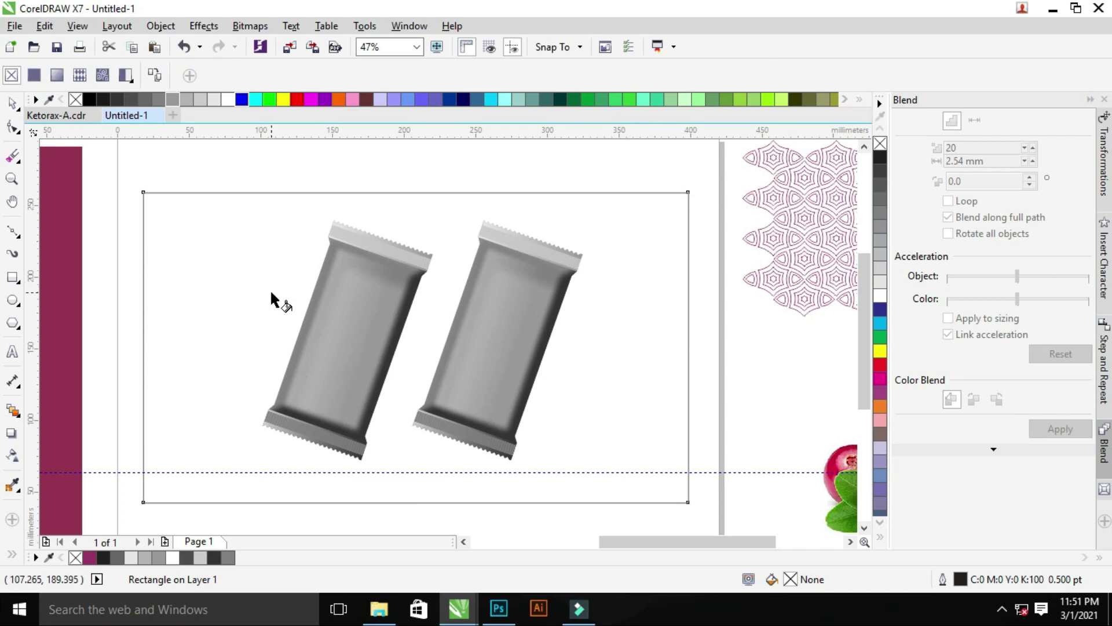
drag(281, 308, 556, 391)
click(227, 76)
drag(419, 346, 241, 279)
click(232, 98)
drag(558, 393, 720, 455)
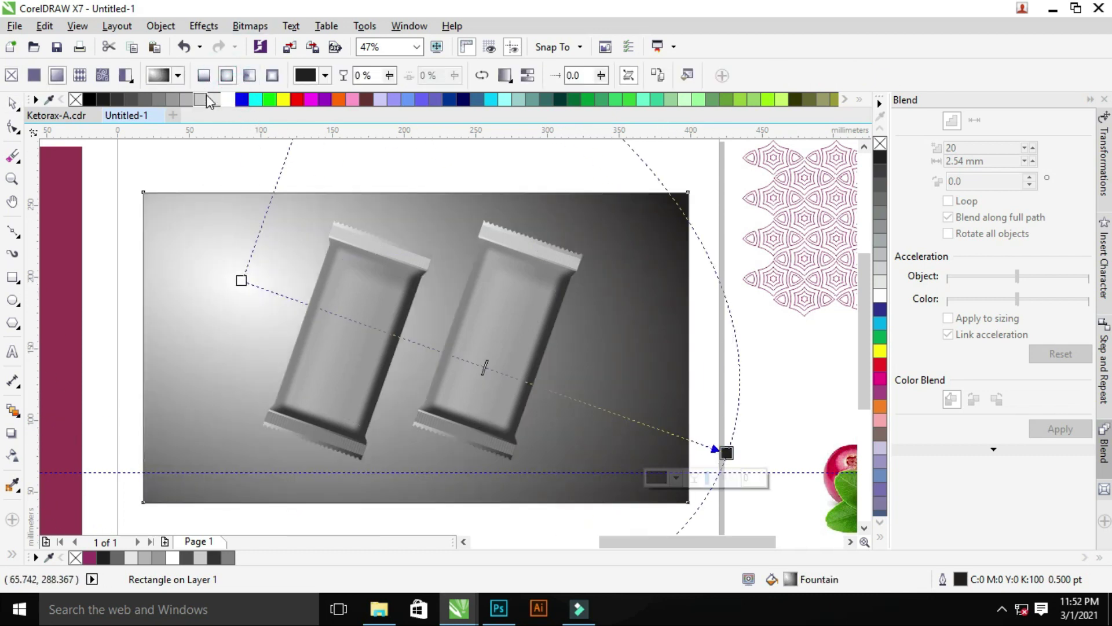
Remove the rectangle's outline and recentre and widen the elliptical gradient
key(space)
scroll(452, 284, down, 3)
right_click(881, 146)
key(g)
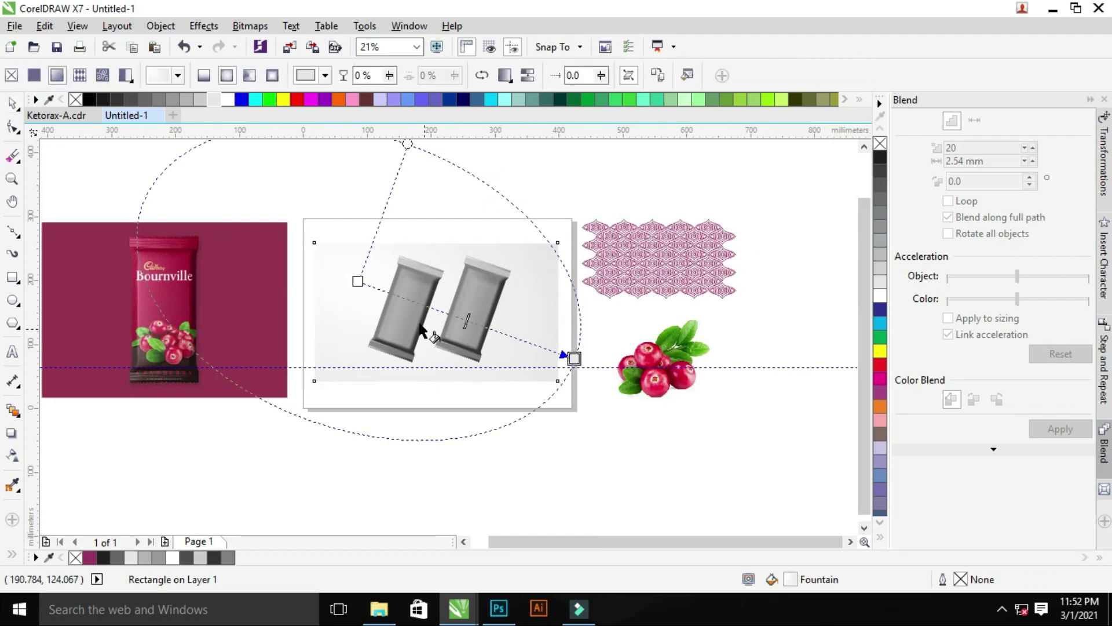
mouse_move(364, 279)
mouse_down()
mouse_move(451, 316)
mouse_move(385, 323)
mouse_up()
drag(574, 358, 609, 229)
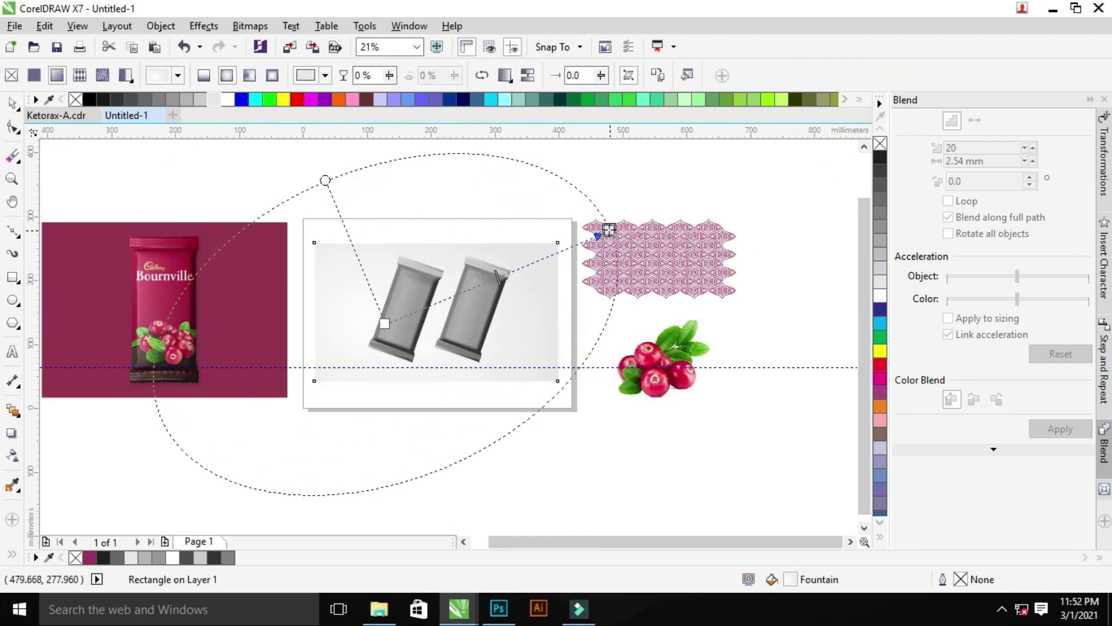
drag(322, 182, 278, 173)
Zoom in on the two wrappers and deselect the background rectangle
key(space)
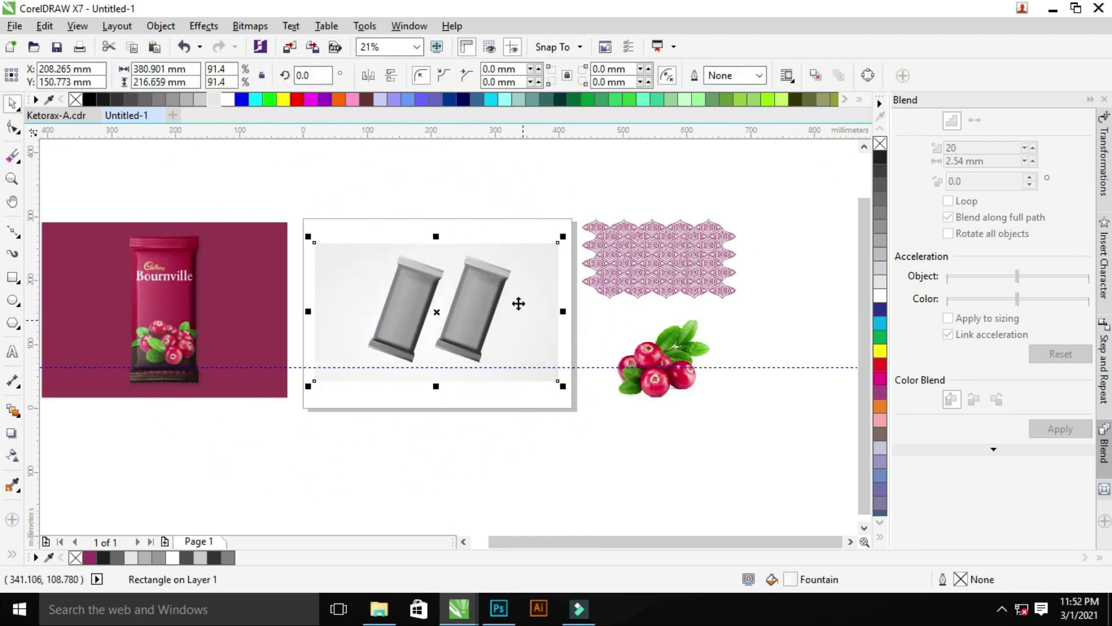
key(z)
click(520, 342)
scroll(520, 342, down, 2)
scroll(520, 336, up, 2)
scroll(688, 467, up, 1)
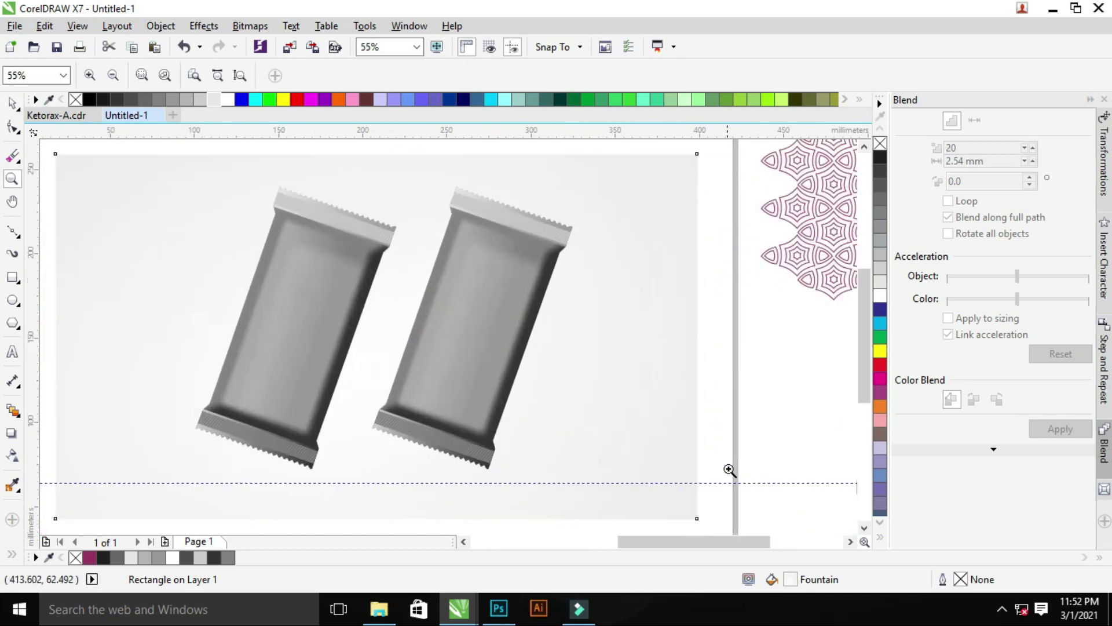
key(space)
click(765, 402)
scroll(742, 418, down, 1)
Give the left wrapper a drop shadow with opacity 80 and feather 10
scroll(703, 481, up, 1)
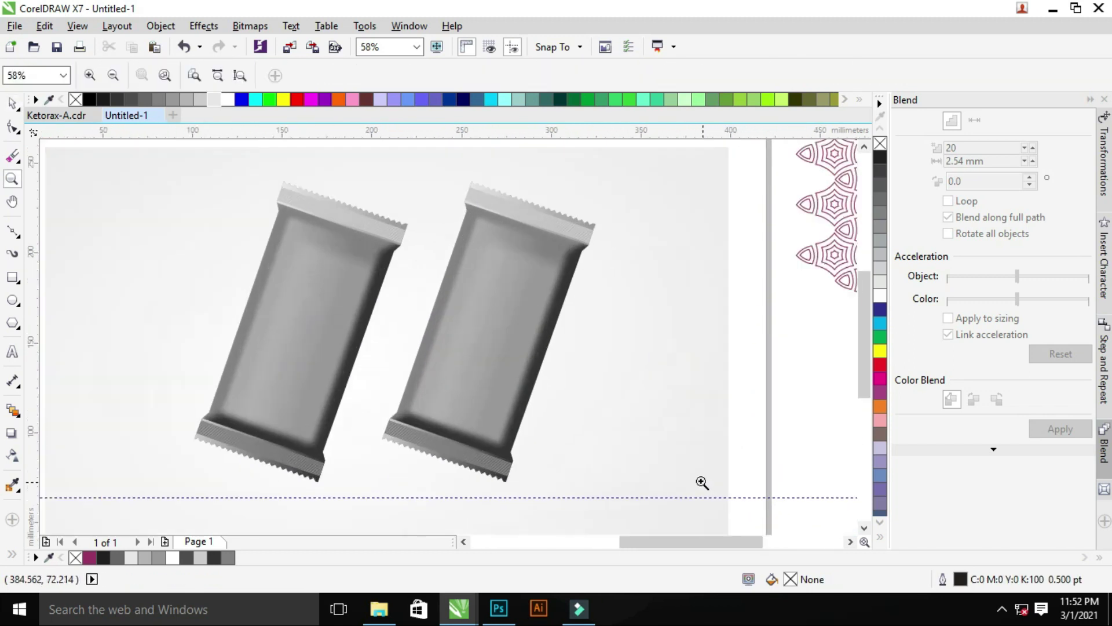
scroll(703, 481, up, 1)
click(277, 356)
click(29, 423)
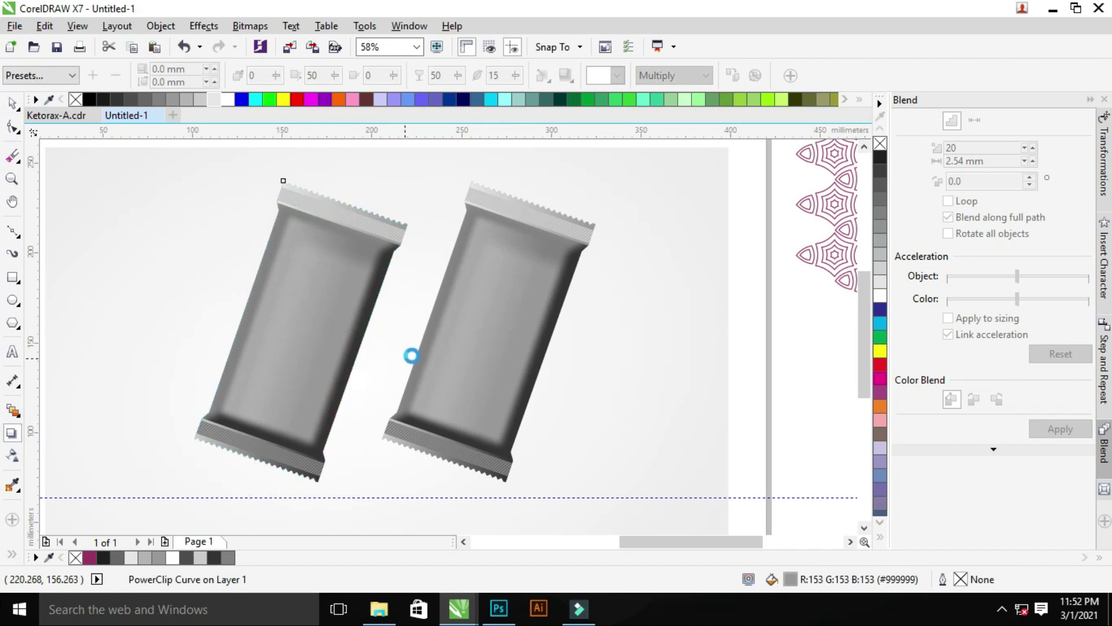
scroll(411, 356, down, 1)
click(543, 76)
click(576, 146)
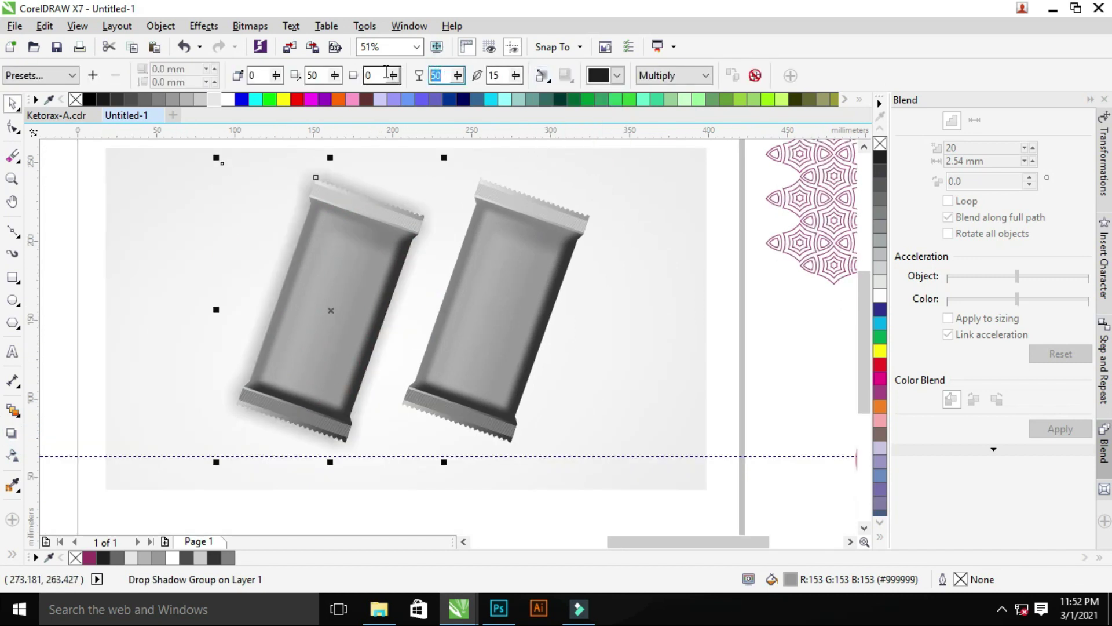
text(80)
key(Tab)
key(Return)
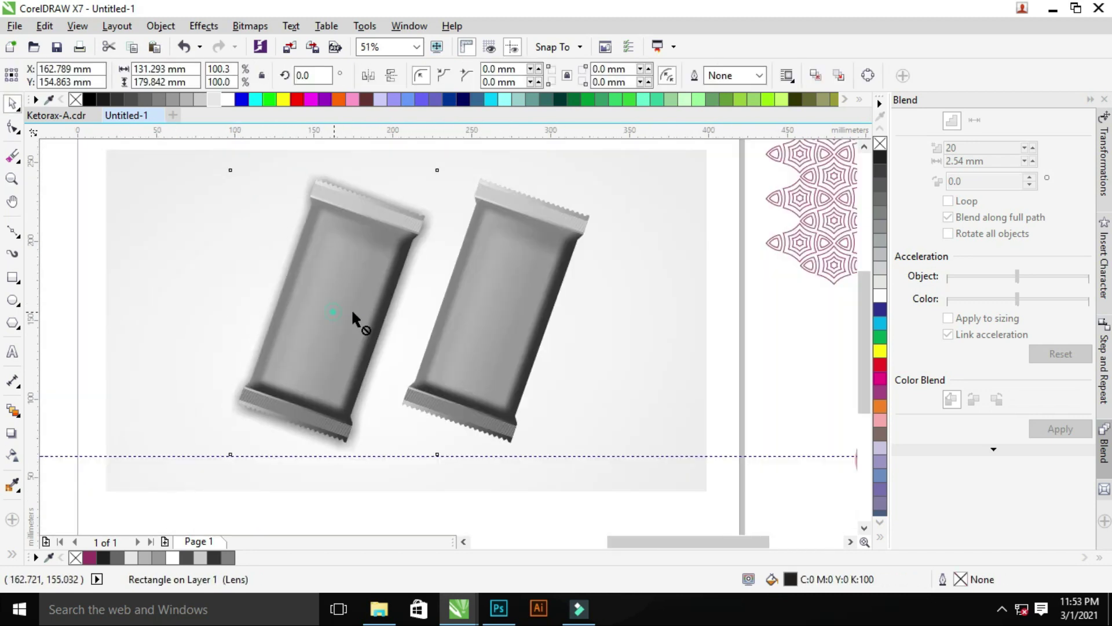
Move the lens shading rectangle over the second package and nudge it slightly left
drag(351, 308, 646, 337)
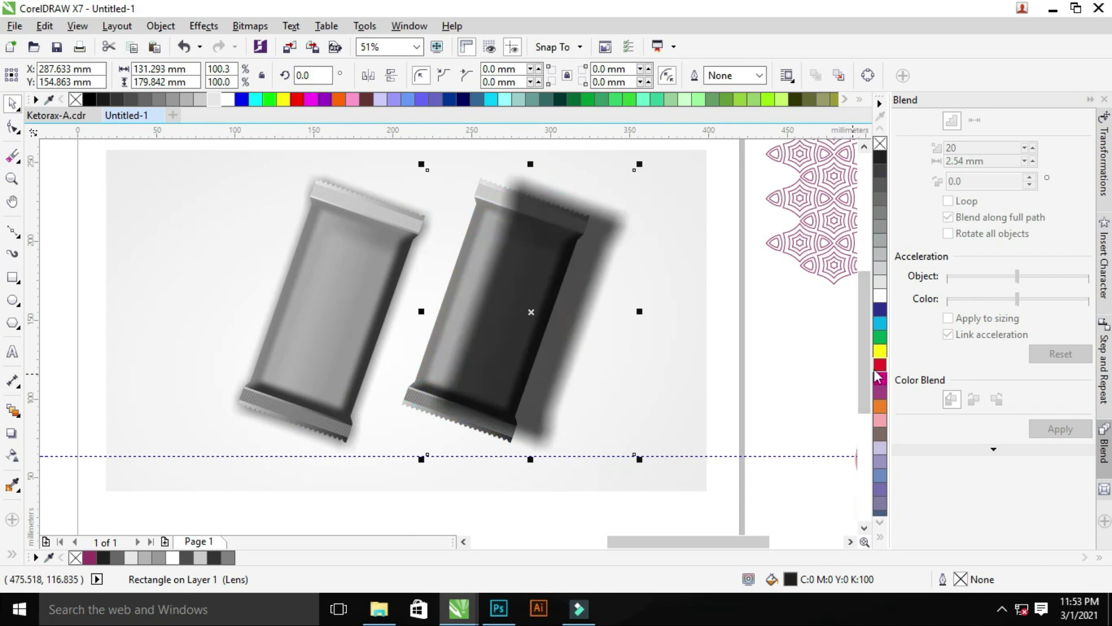
drag(598, 298, 576, 300)
key(Left)
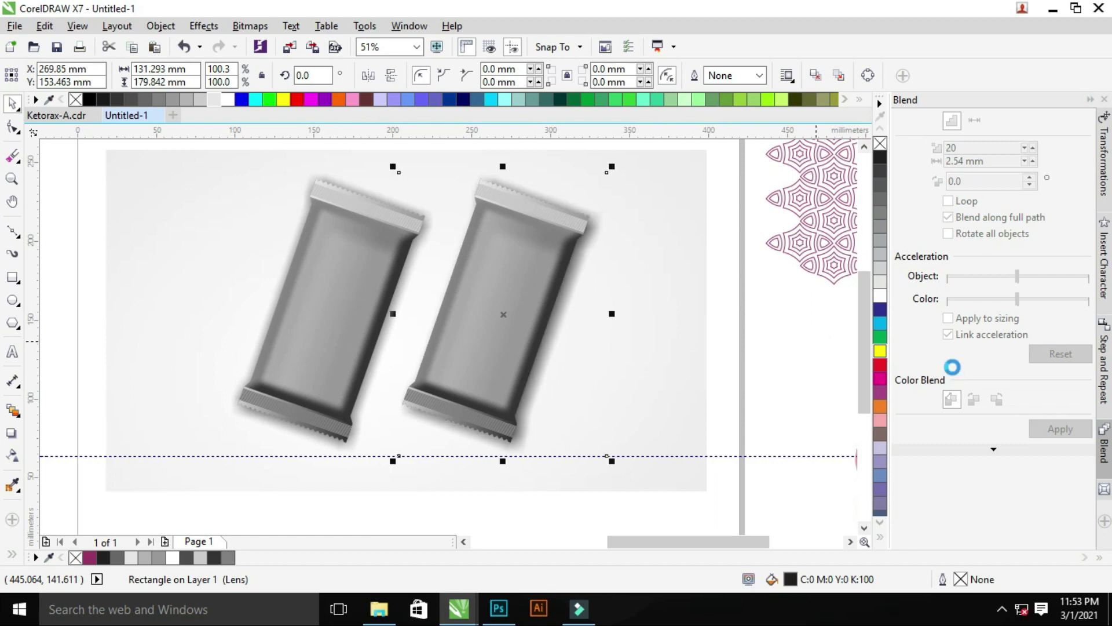
key(z)
scroll(532, 290, down, 2)
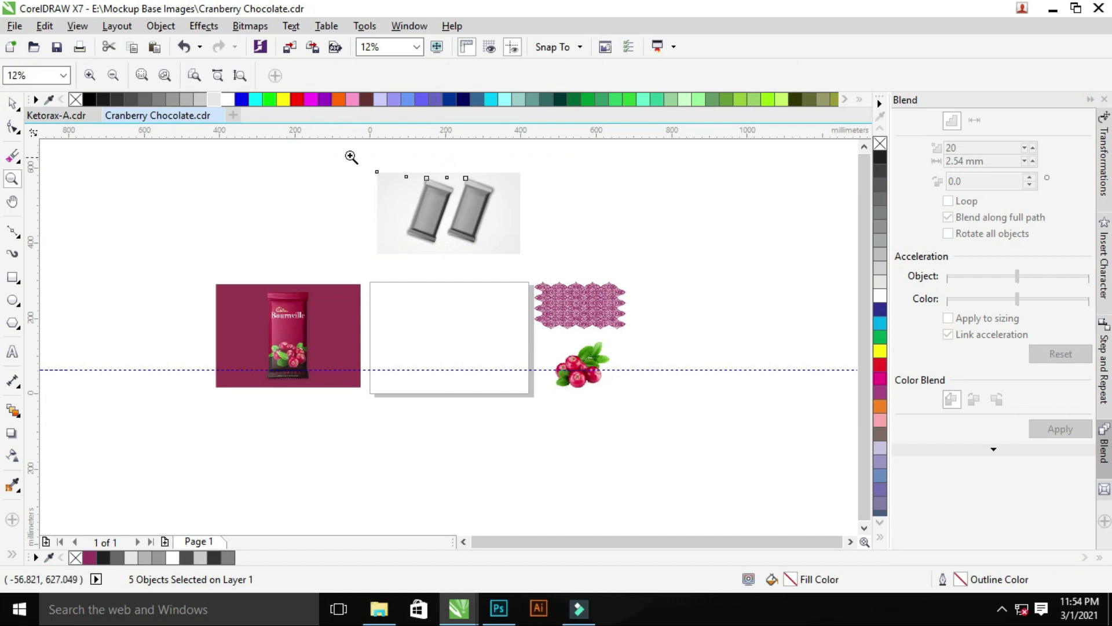
click(12, 277)
Trace a rectangle over the chocolate bar and move it onto the white card
drag(132, 257, 208, 407)
key(space)
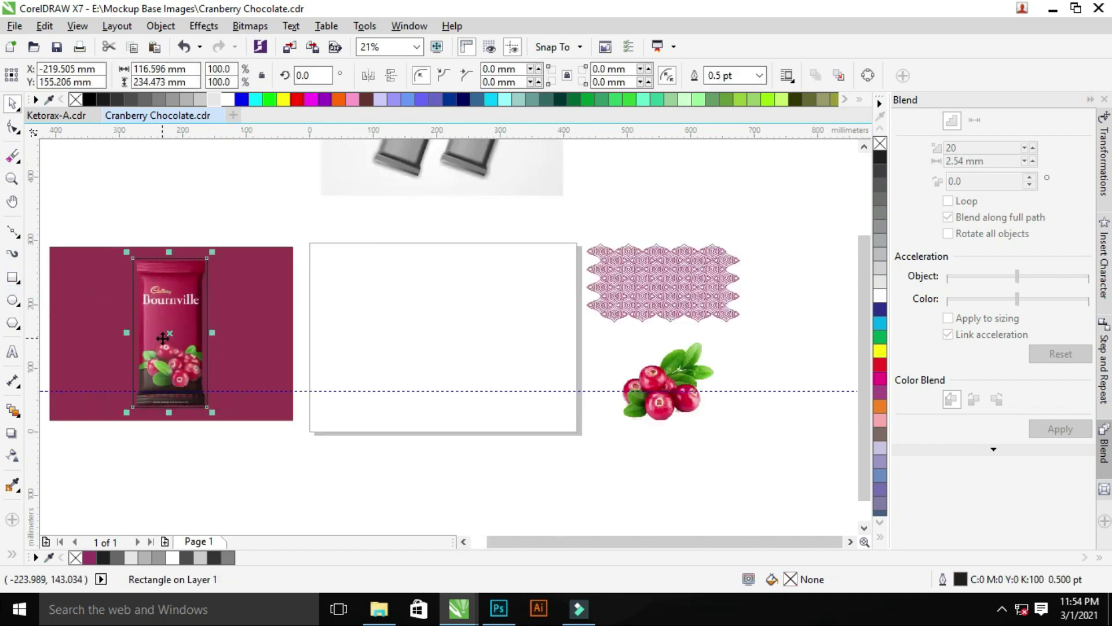
drag(445, 336, 445, 336)
key(z)
drag(81, 223, 790, 438)
drag(318, 233, 653, 390)
key(F4)
key(space)
Make a shorter copy over the rectangle's lower part and convert it to curves
scroll(554, 487, up, 1)
click(699, 499)
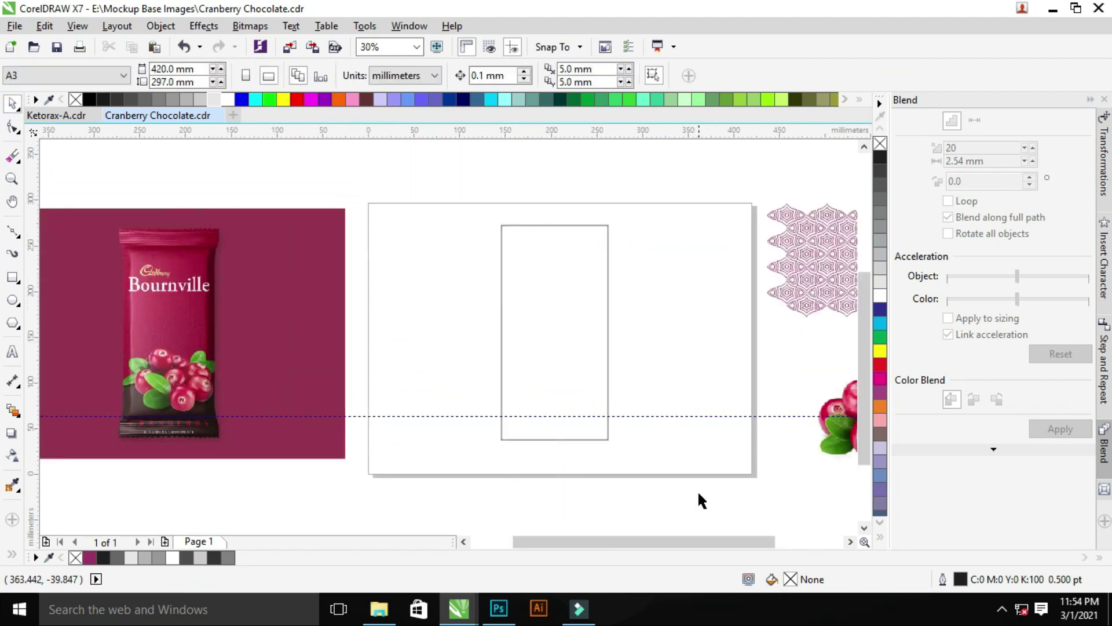
click(608, 270)
drag(555, 225, 564, 371)
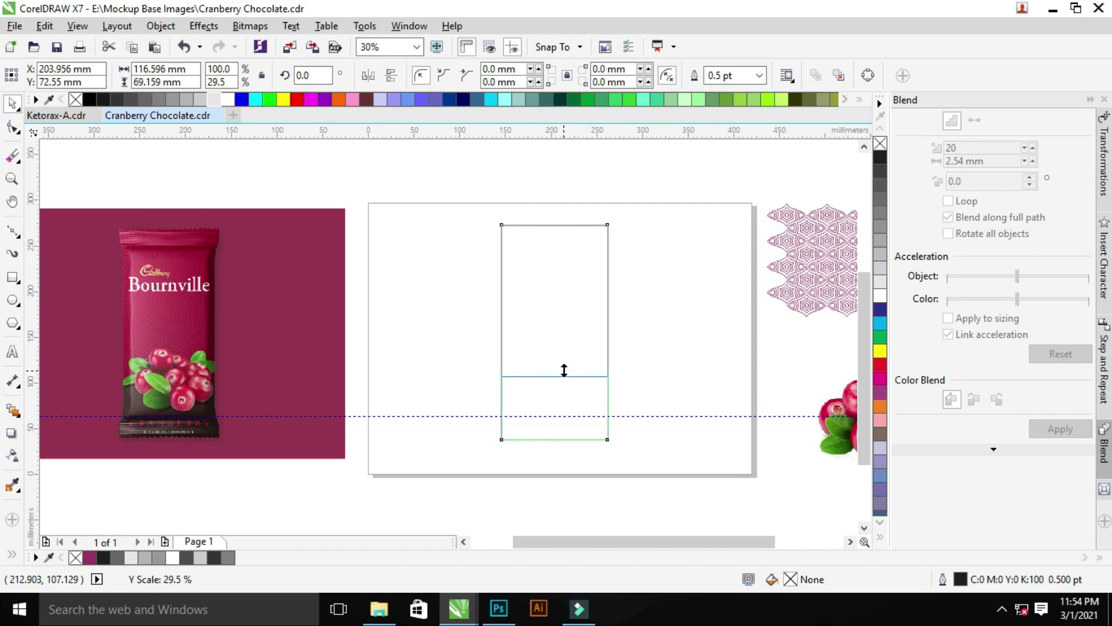
scroll(562, 348, up, 2)
key(F10)
Turn the short shape's top edge into a curve segment and bend it downward
key(ctrl+q)
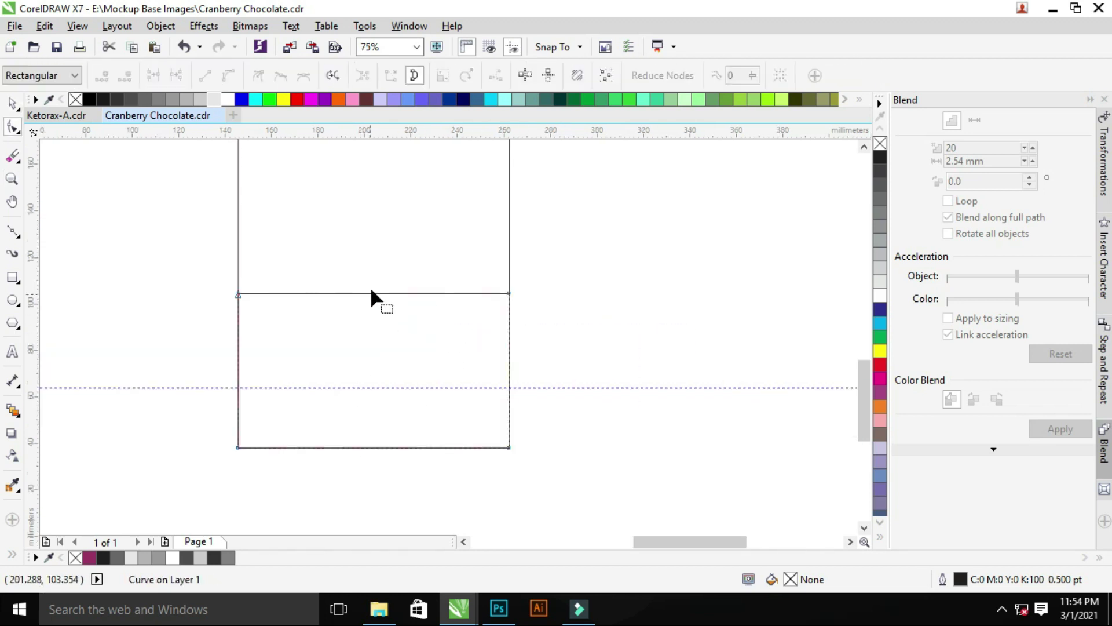
right_click(374, 294)
click(408, 359)
drag(510, 293, 510, 267)
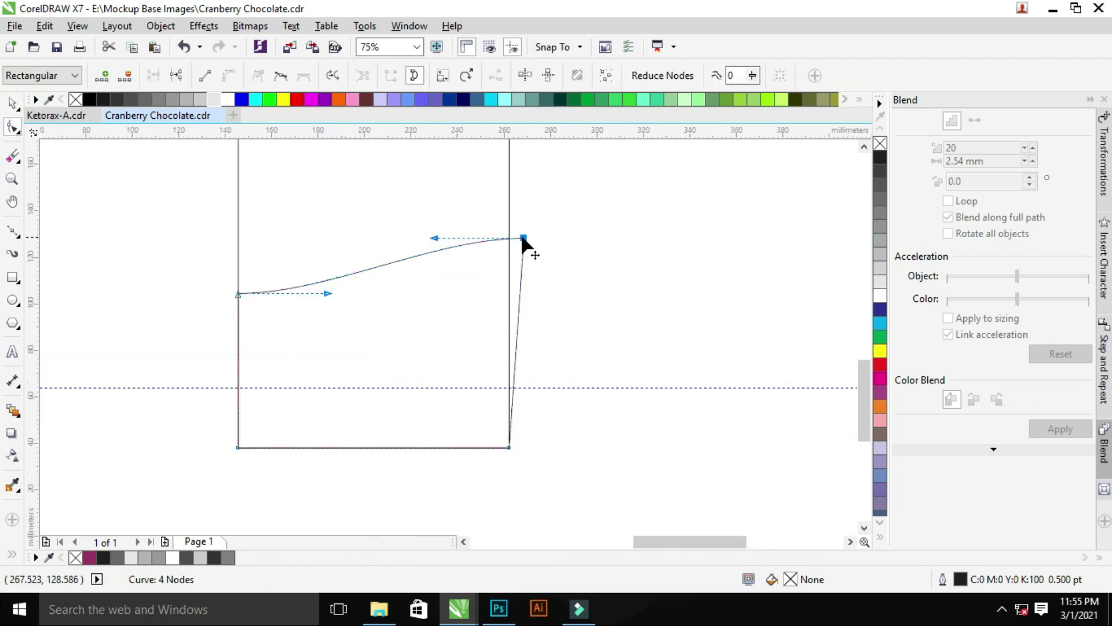
drag(510, 223, 507, 226)
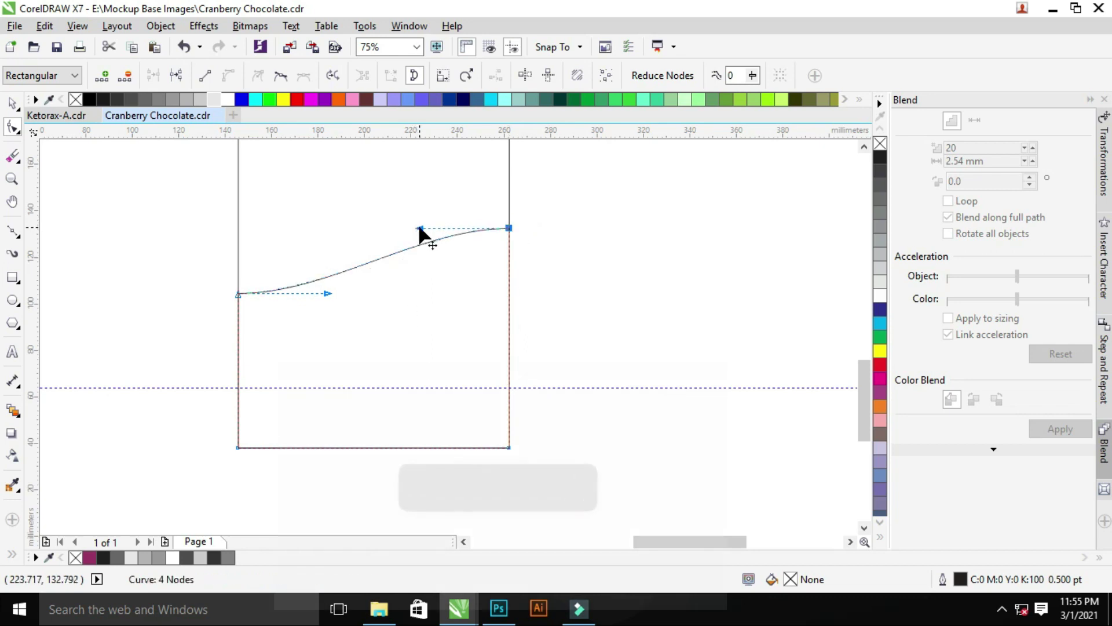
drag(419, 224, 441, 354)
drag(504, 228, 509, 289)
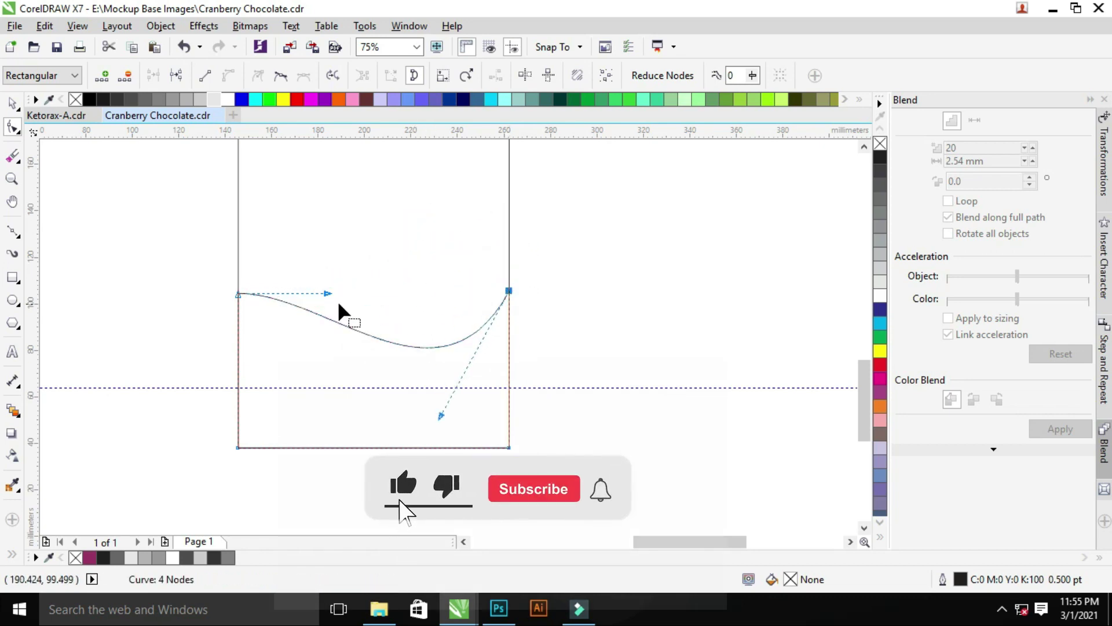
drag(451, 409, 296, 348)
scroll(452, 392, down, 3)
Drag the right node and handles to deepen the top edge into a smooth U-shaped sag
key(space)
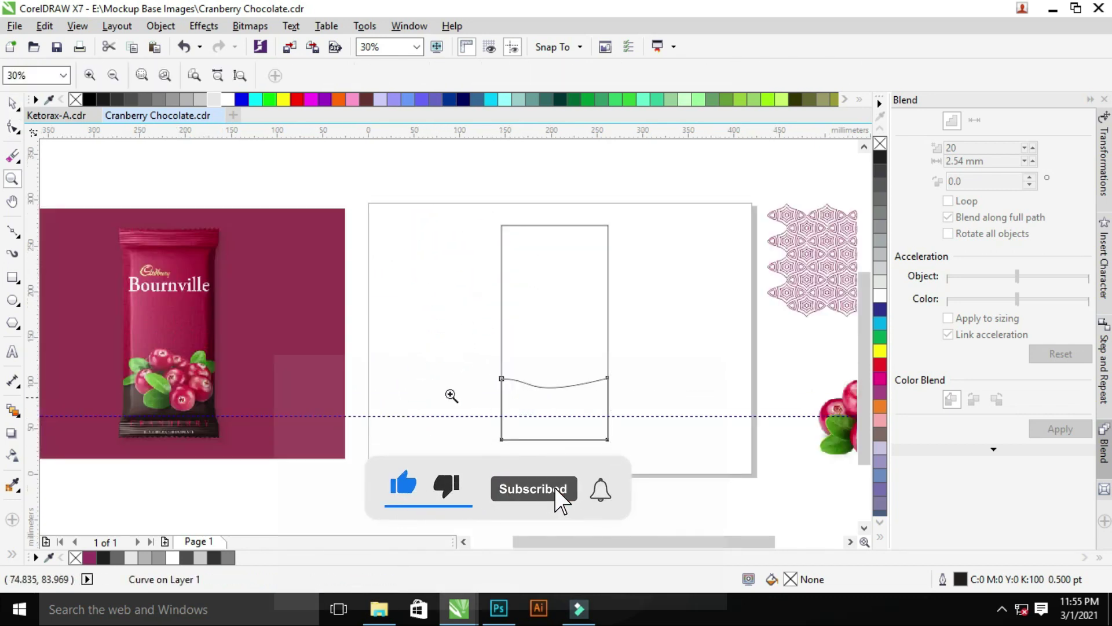
key(space)
click(607, 378)
drag(597, 362, 598, 363)
drag(531, 379, 536, 390)
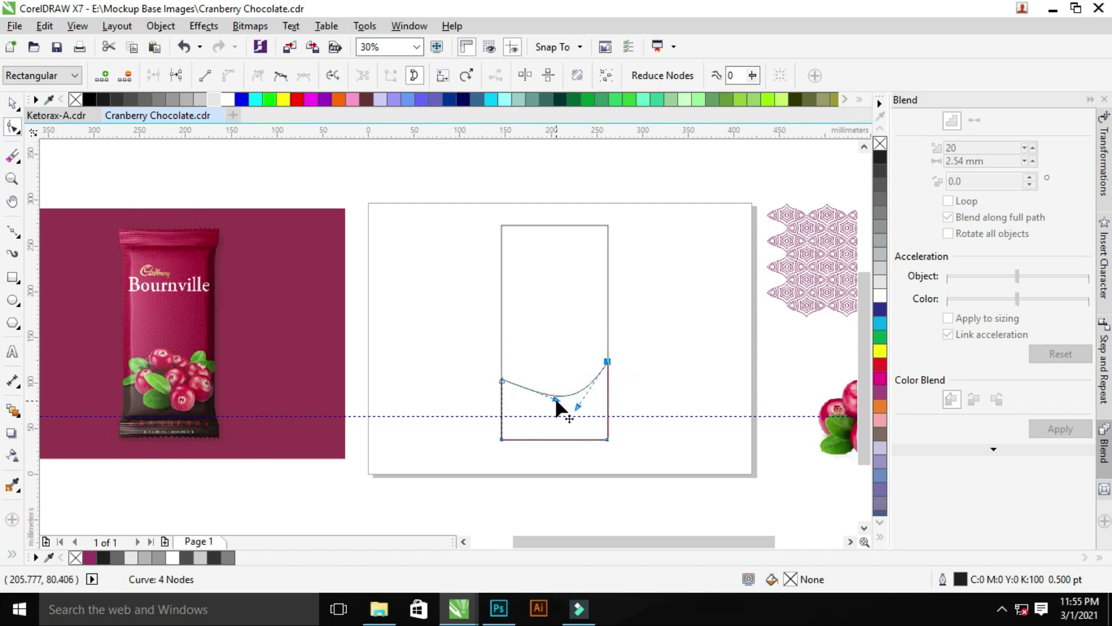
drag(537, 399, 537, 399)
scroll(467, 348, down, 1)
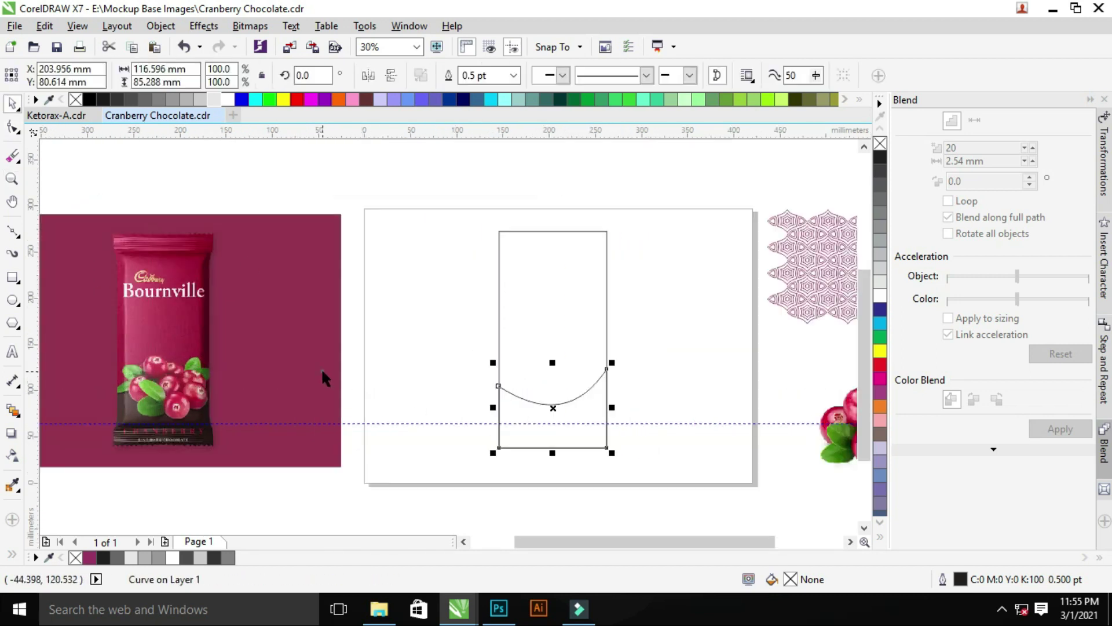
drag(74, 236, 608, 446)
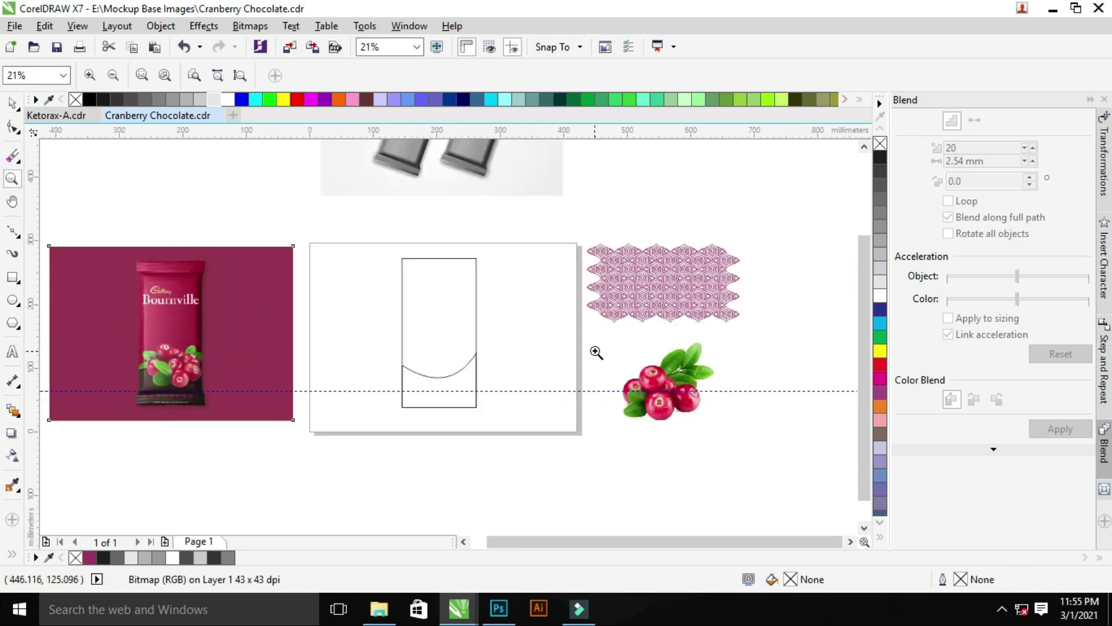
Sample the wrapper's crimson into the document palette with the eyedropper
click(547, 451)
drag(81, 229, 261, 316)
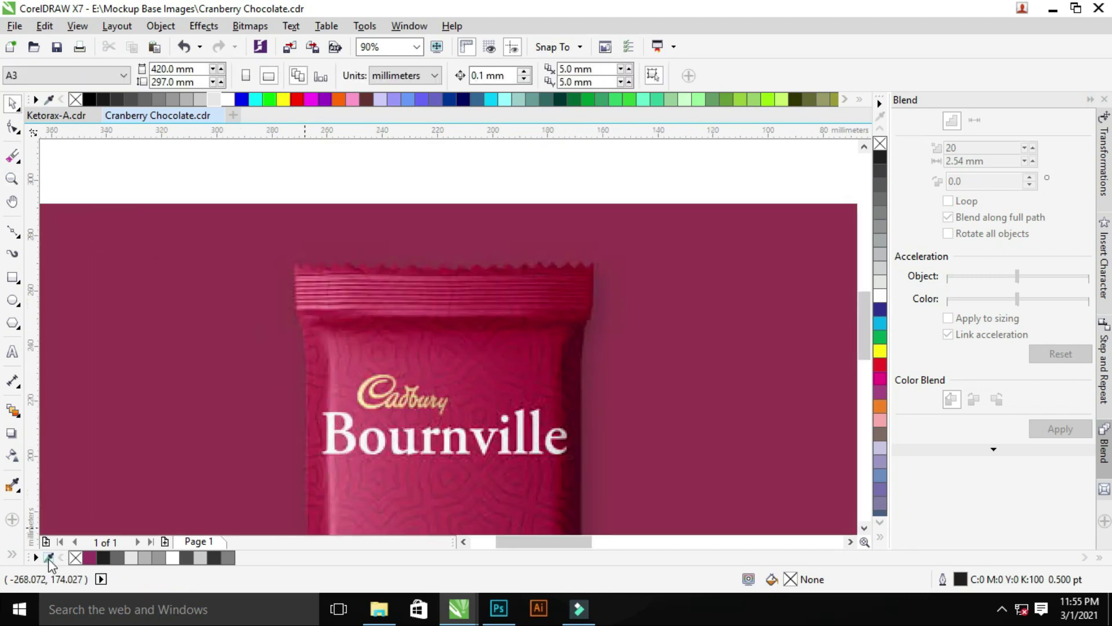
right_click(386, 458)
drag(142, 241, 159, 327)
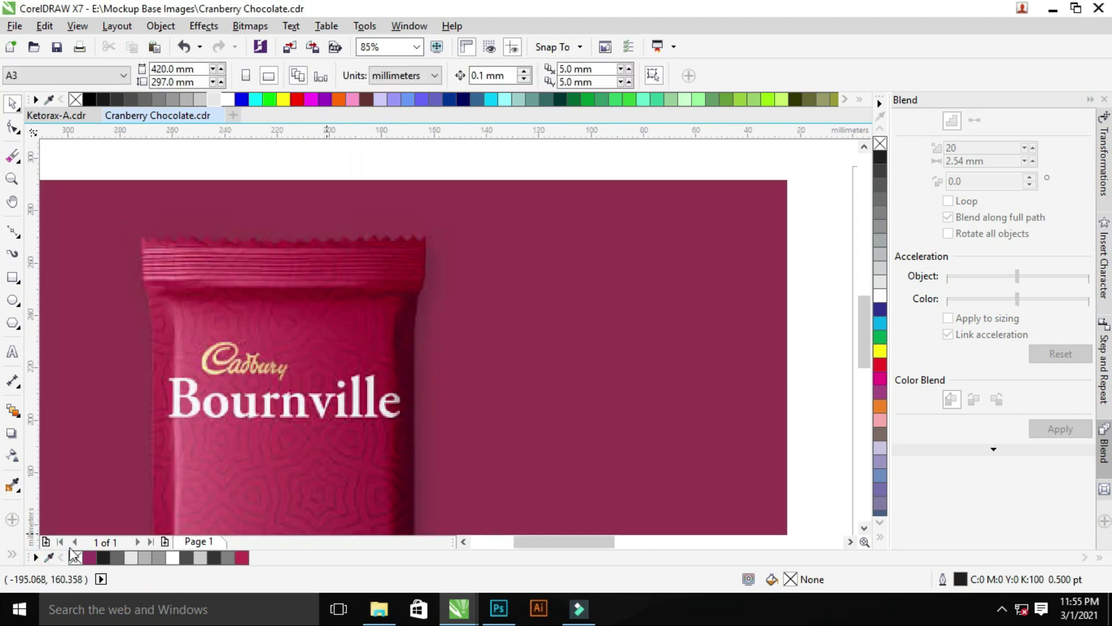
click(49, 557)
click(299, 317)
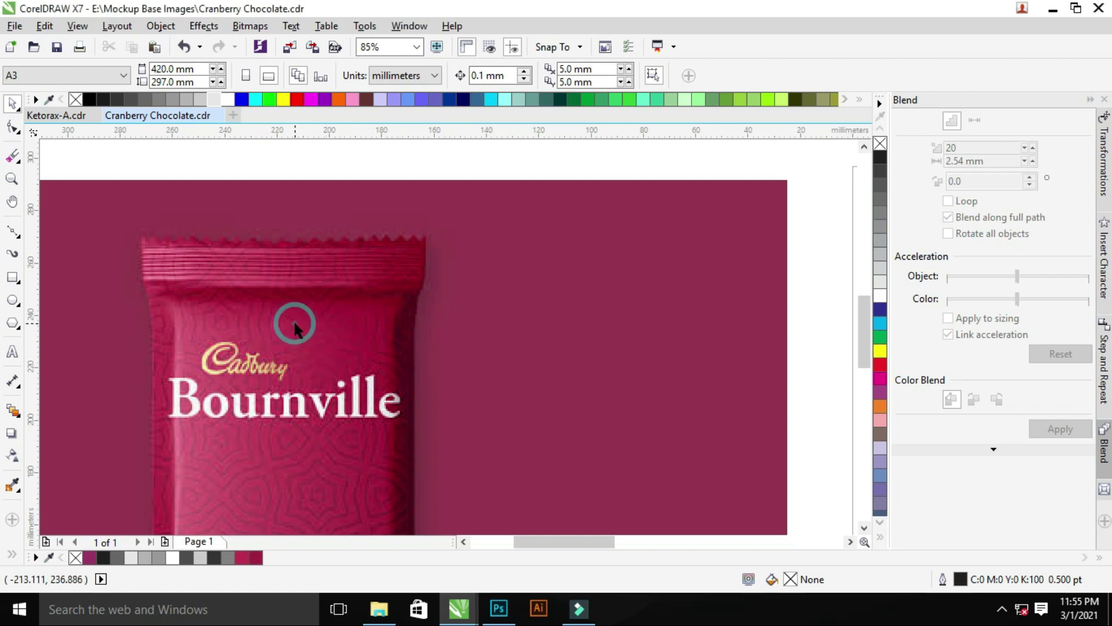
key(F3)
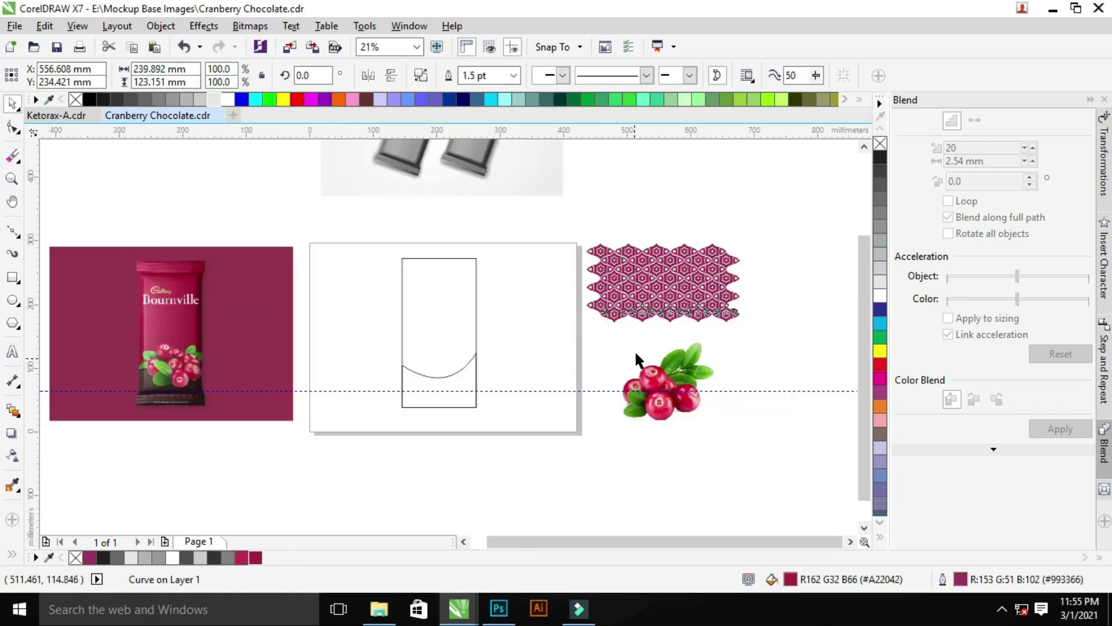
Tint the pattern and fill the tall rectangle crimson, then drag the pattern onto it
click(634, 335)
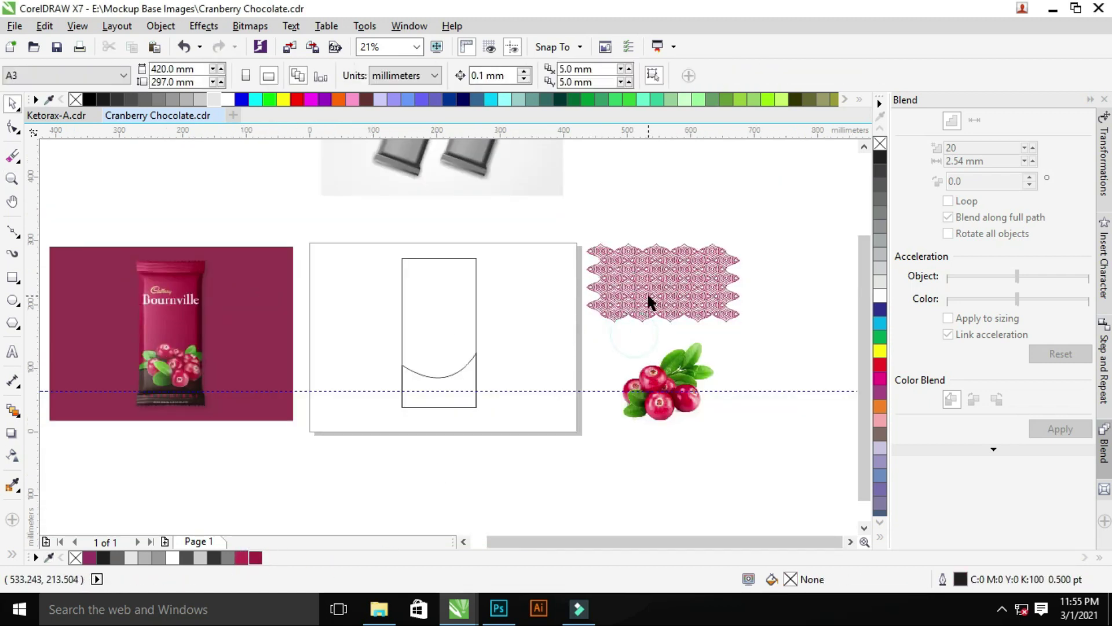
click(423, 325)
click(242, 557)
click(464, 513)
key(z)
click(578, 392)
right_click(579, 392)
key(space)
drag(676, 286, 435, 288)
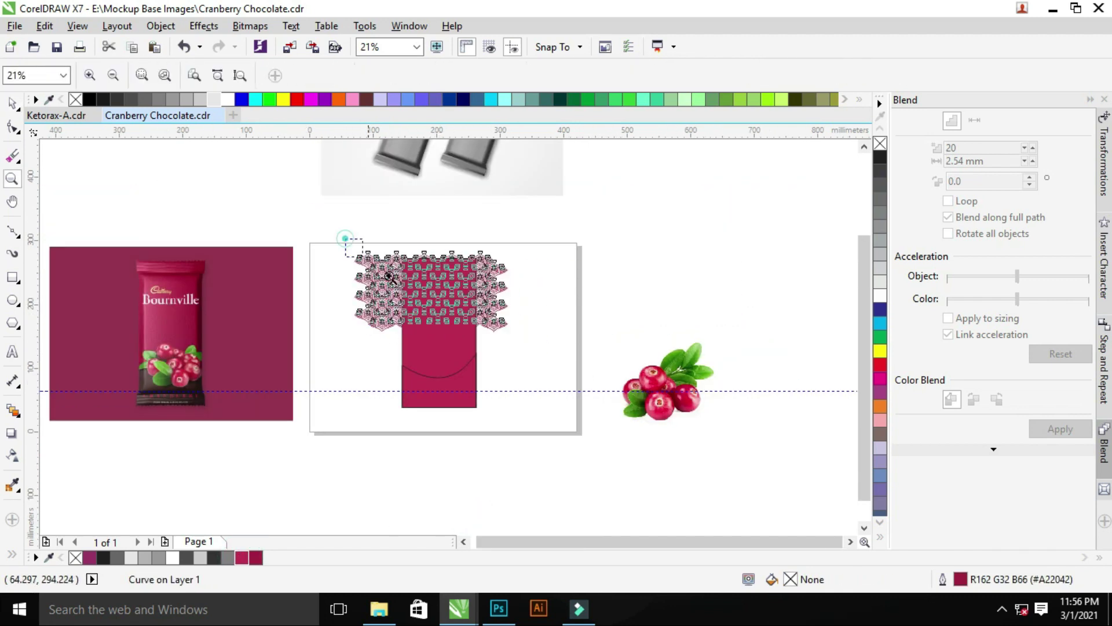
Scale the crimson pattern up toward the size of the tall rectangle
key(space)
scroll(390, 277, up, 3)
scroll(621, 372, down, 3)
mouse_move(511, 341)
mouse_down()
mouse_move(550, 354)
mouse_move(499, 384)
mouse_up()
key(z)
click(524, 343)
right_click(524, 343)
Enlarge the pattern further, position it over the rectangle and PowerClip it inside
key(space)
drag(506, 417, 541, 513)
scroll(467, 405, up, 3)
drag(404, 337, 508, 325)
right_click(508, 325)
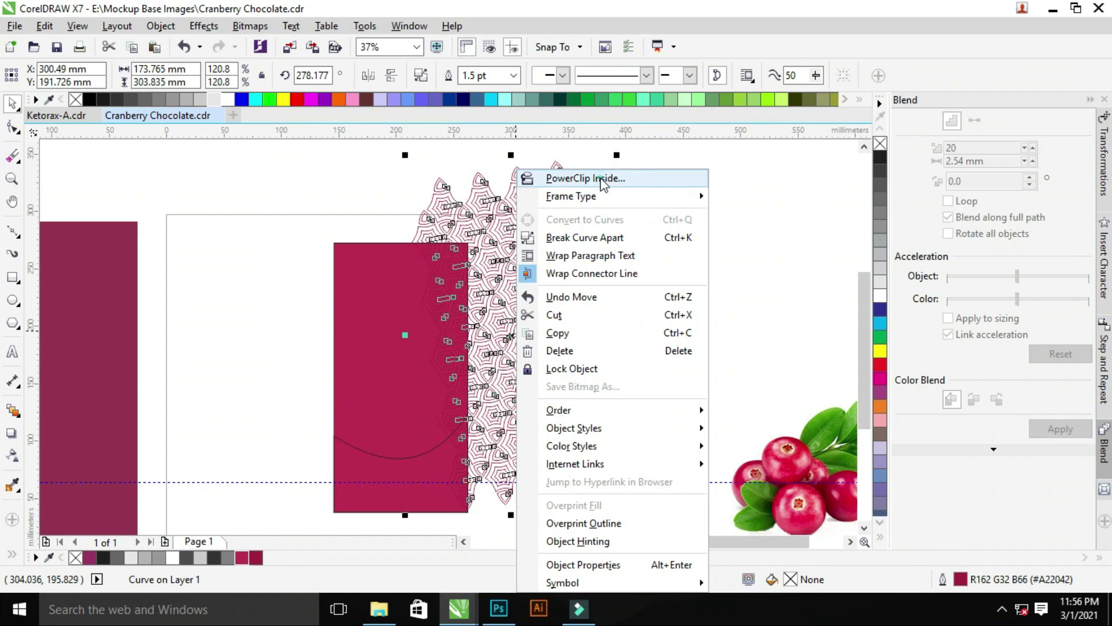
click(556, 174)
click(394, 348)
Eyedrop the chocolate bar's dark brown into the document colours
key(z)
scroll(238, 347, down, 2)
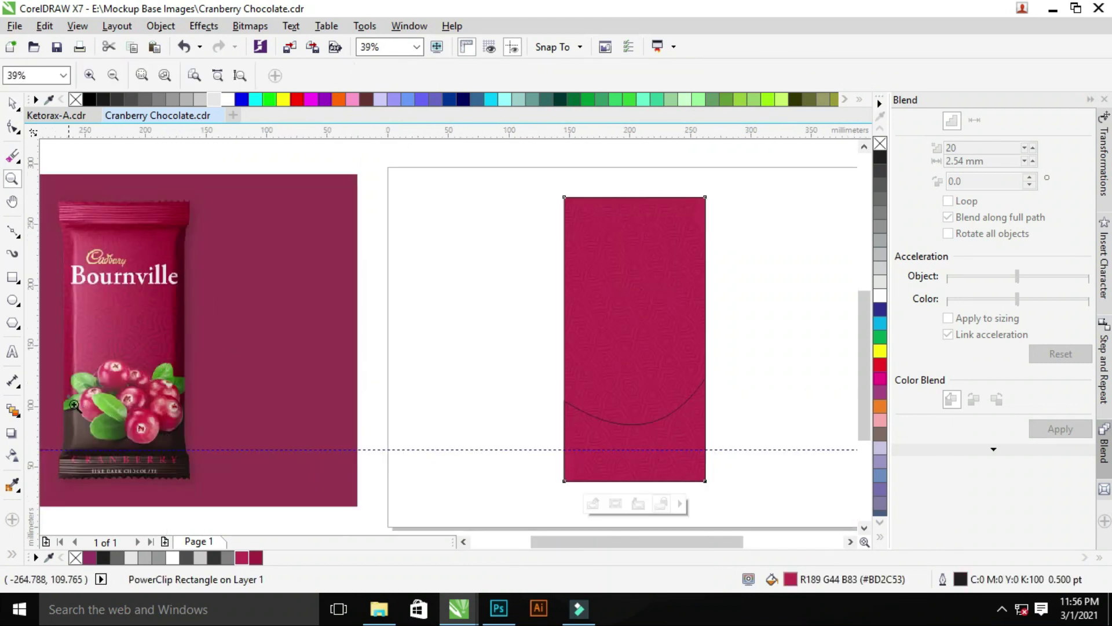
scroll(174, 347, up, 5)
click(136, 273)
Move the cranberry picture onto the pink wrapper rectangle
scroll(385, 318, down, 4)
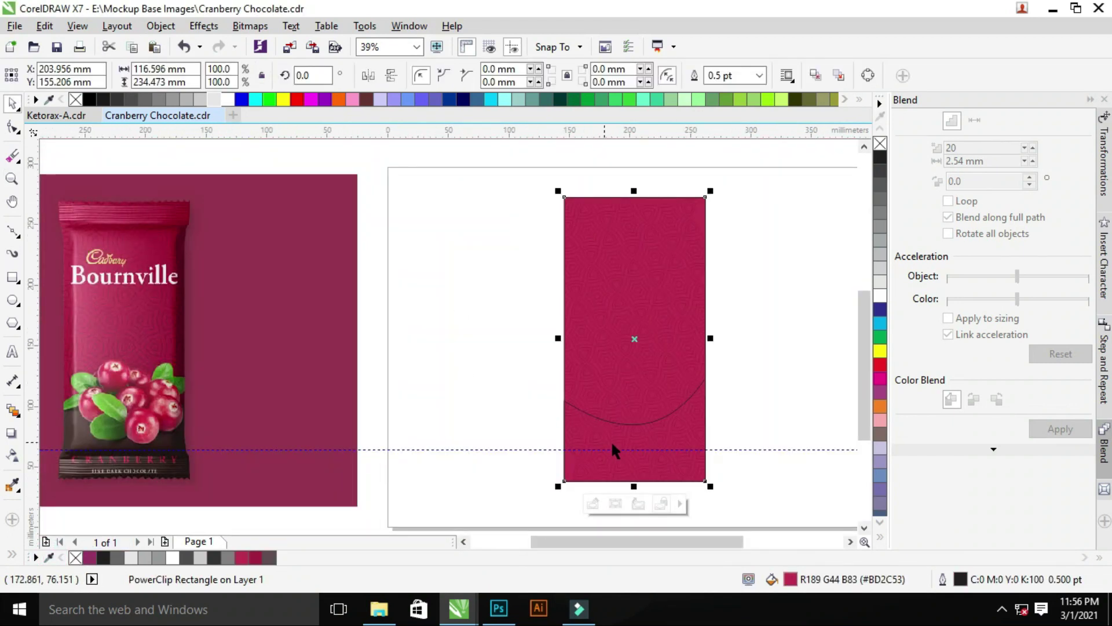
key(z)
scroll(493, 347, down, 2)
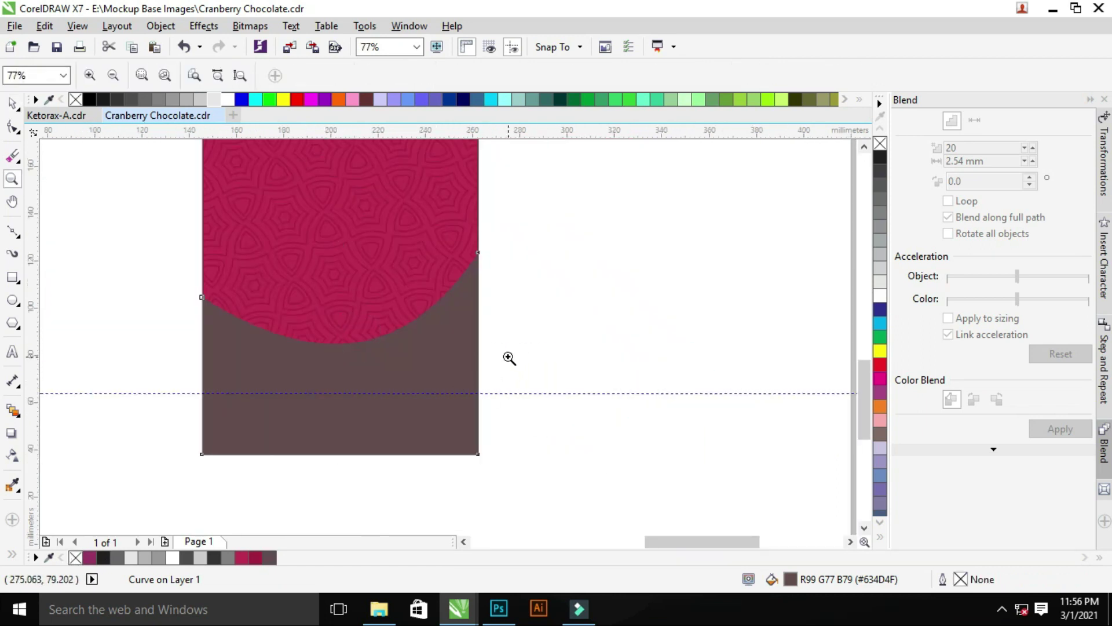
right_click(510, 360)
drag(90, 352, 290, 444)
right_click(516, 374)
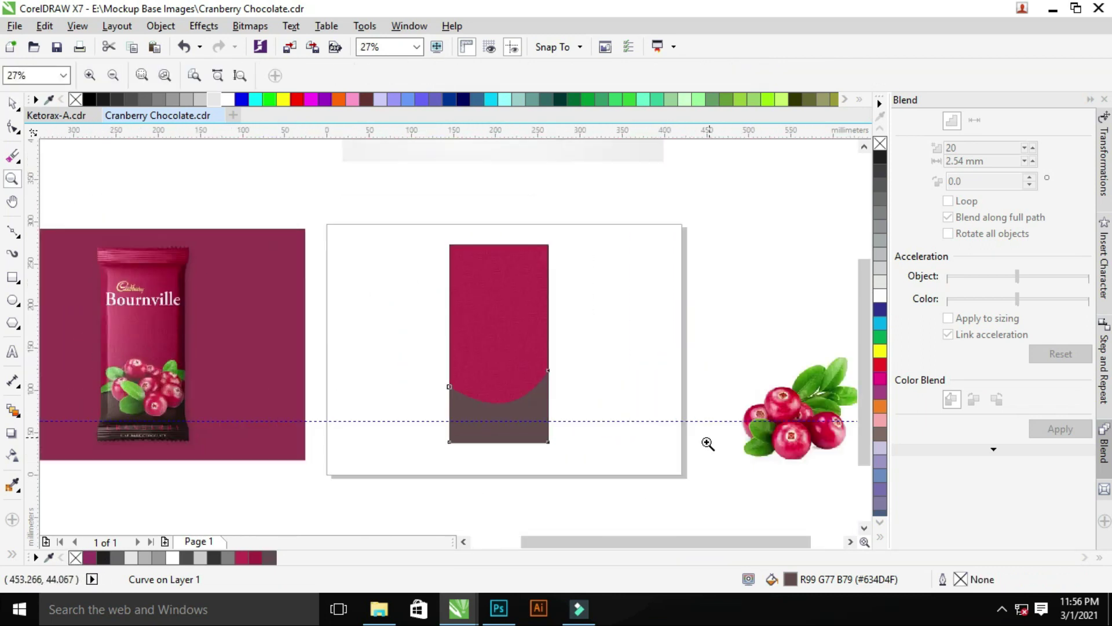
key(space)
drag(794, 388, 515, 371)
key(z)
drag(349, 222, 690, 441)
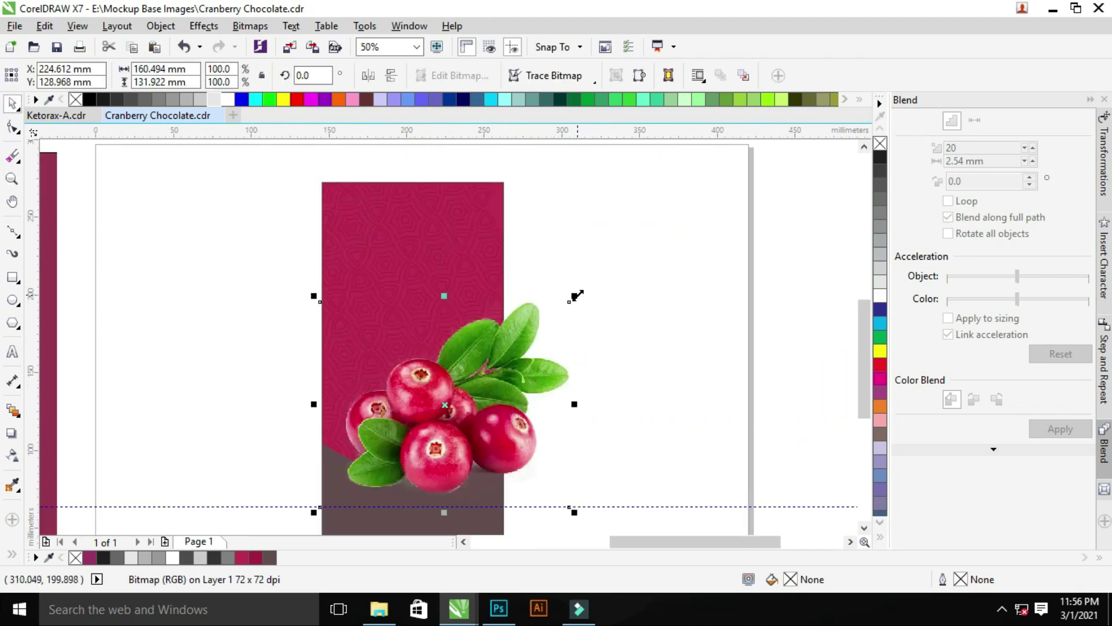
Shrink the cranberry picture around its centre
key(space)
drag(569, 301, 522, 342)
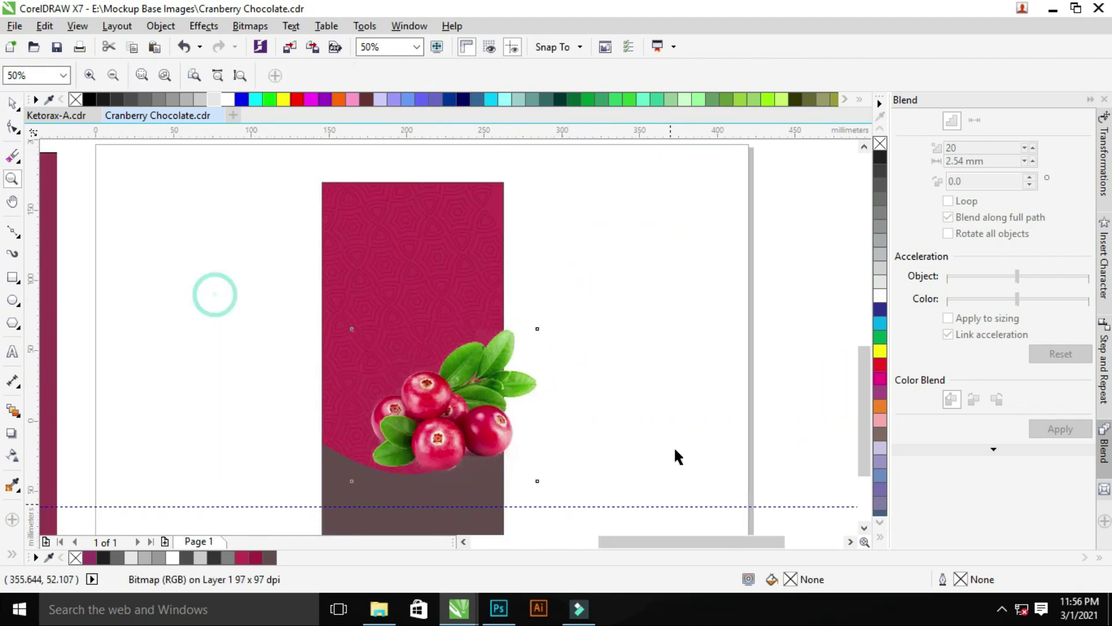
scroll(676, 454, down, 3)
scroll(429, 325, down, 1)
key(z)
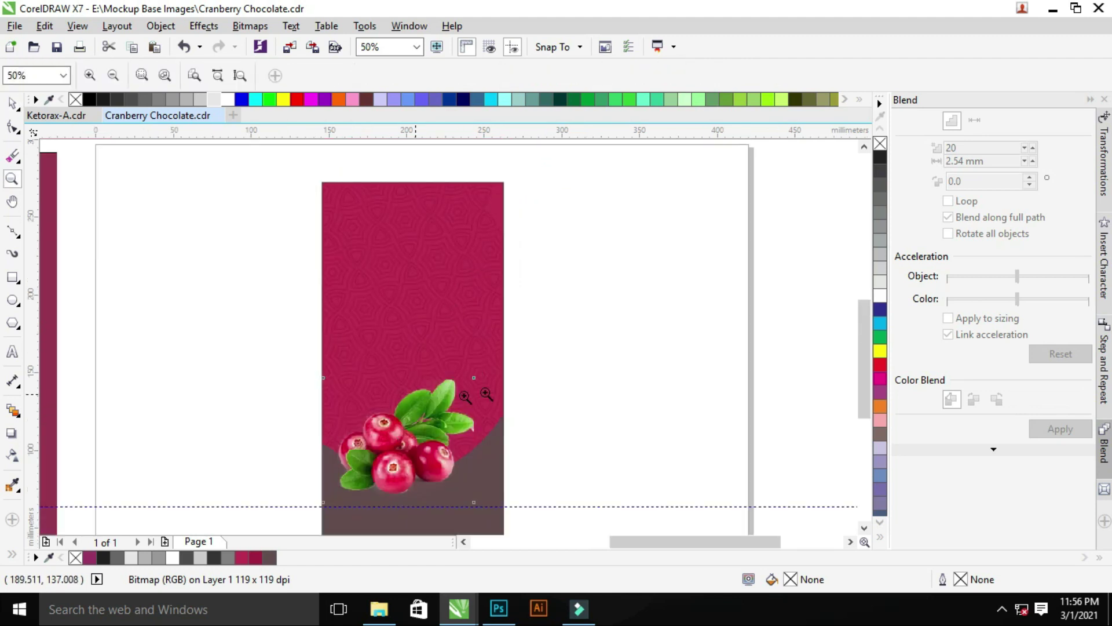
scroll(459, 388, down, 1)
scroll(602, 426, up, 2)
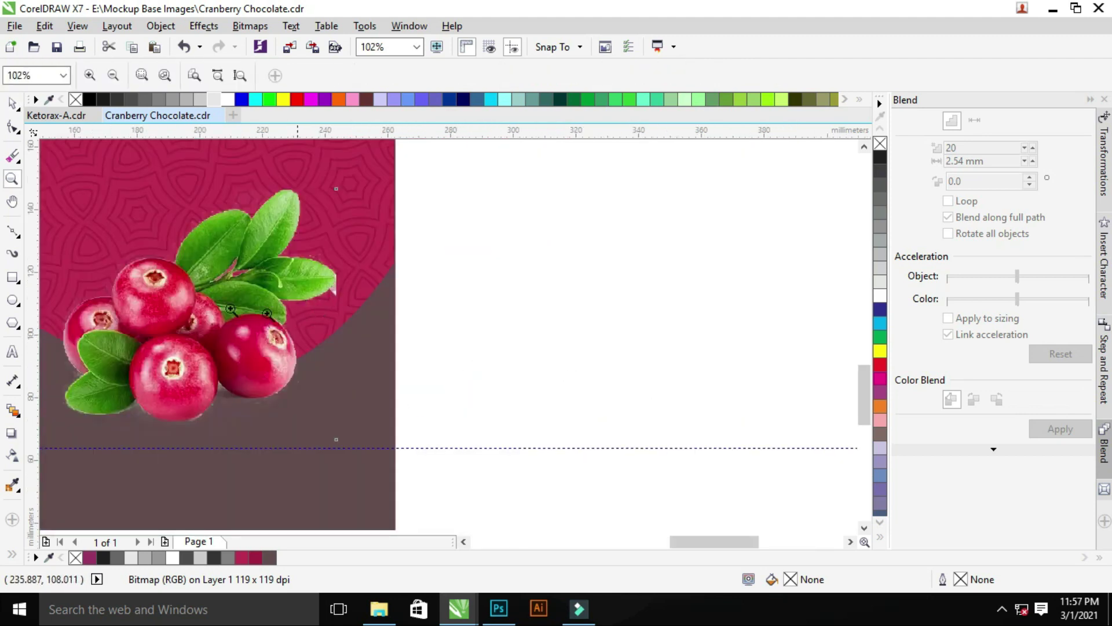
scroll(331, 314, down, 3)
key(space)
scroll(373, 300, up, 2)
Enlarge the cranberry image to about 83 percent and nudge it slightly down
drag(485, 395, 499, 407)
drag(417, 335, 439, 341)
drag(533, 419, 562, 430)
drag(488, 372, 445, 452)
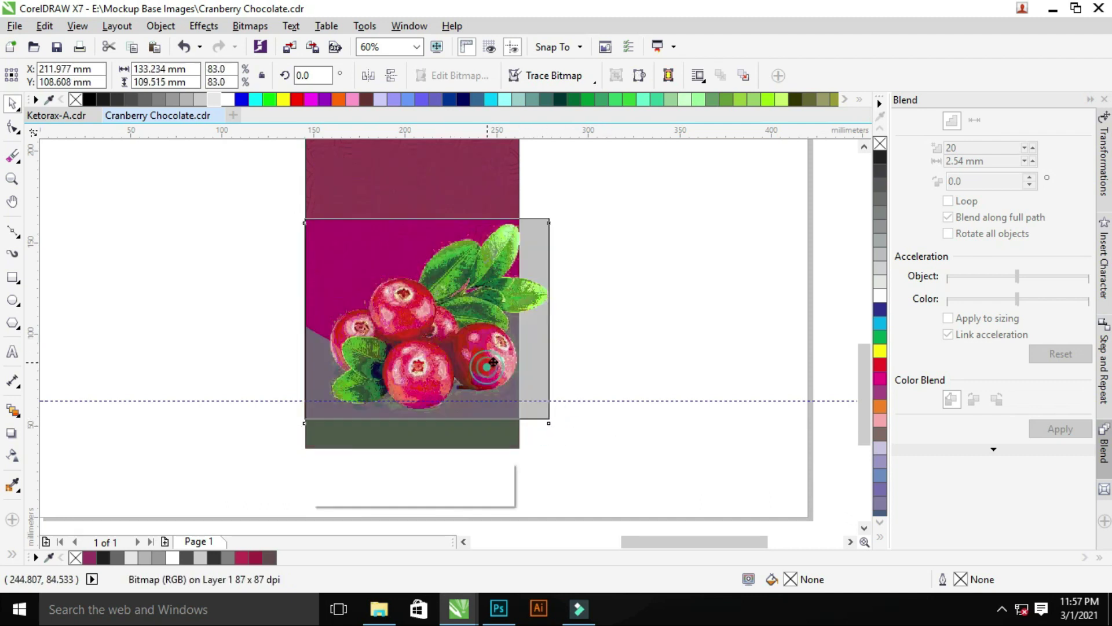
scroll(489, 382, down, 2)
scroll(566, 400, up, 2)
Attempt PowerClip Inside on the cranberry image and dismiss the invalid-container warning
right_click(446, 452)
click(514, 160)
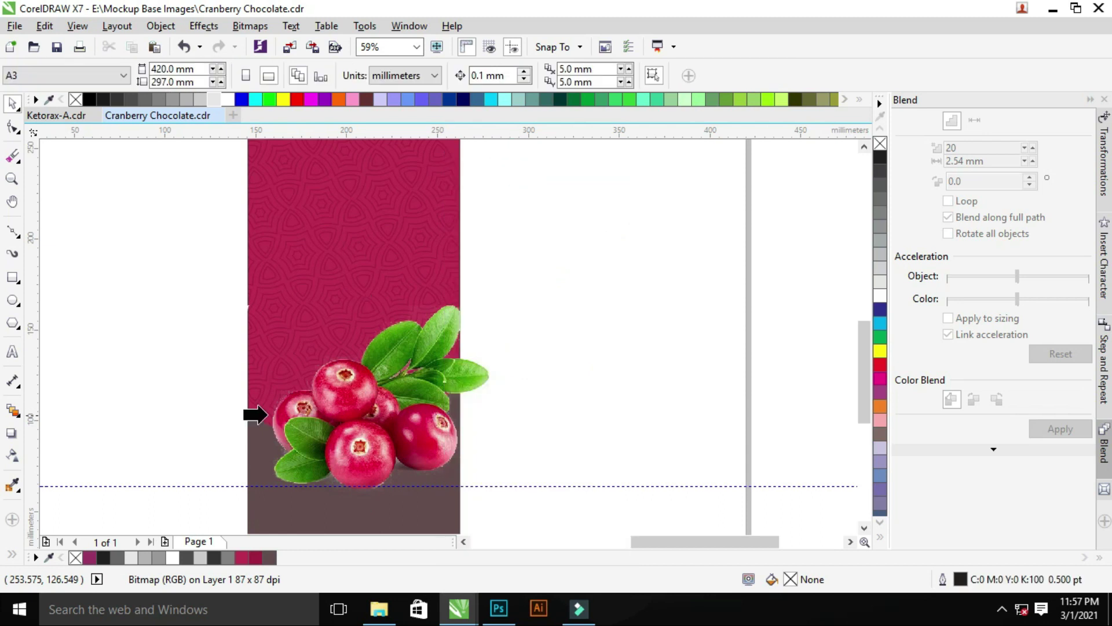
click(262, 446)
click(628, 330)
scroll(517, 346, down, 3)
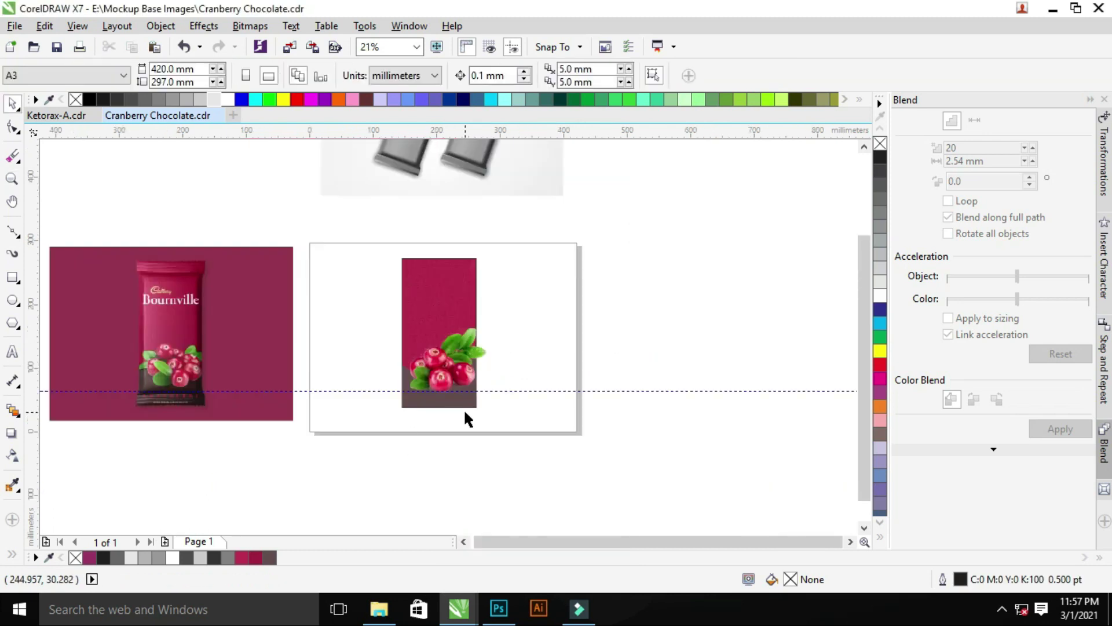
PowerClip the cranberry image inside the pink wrapper rectangle
right_click(465, 418)
click(533, 178)
click(449, 368)
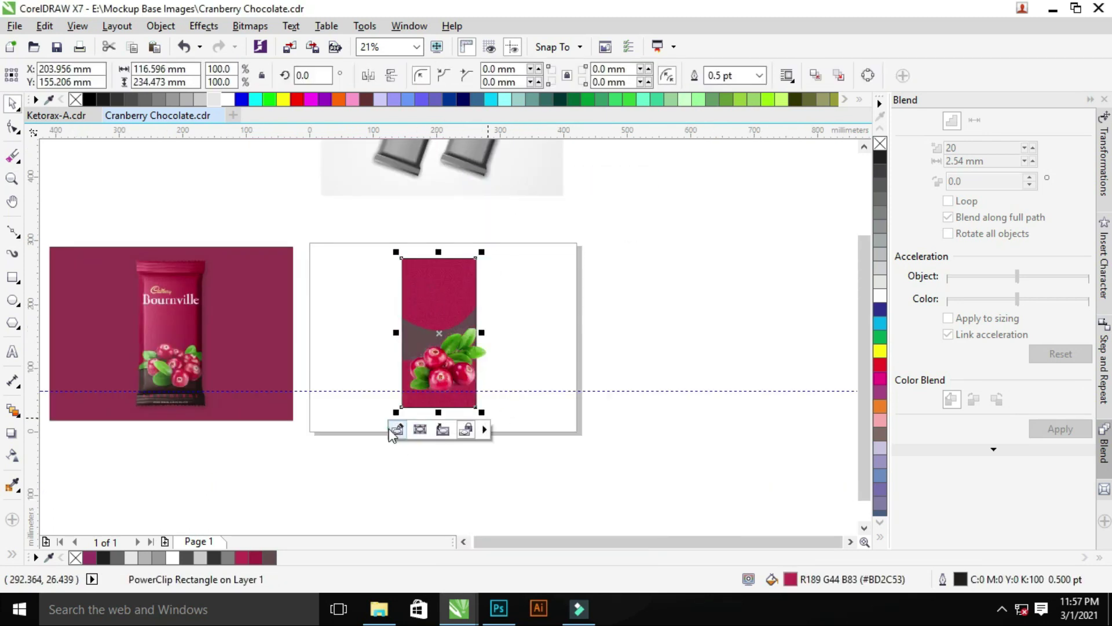
click(394, 431)
click(439, 429)
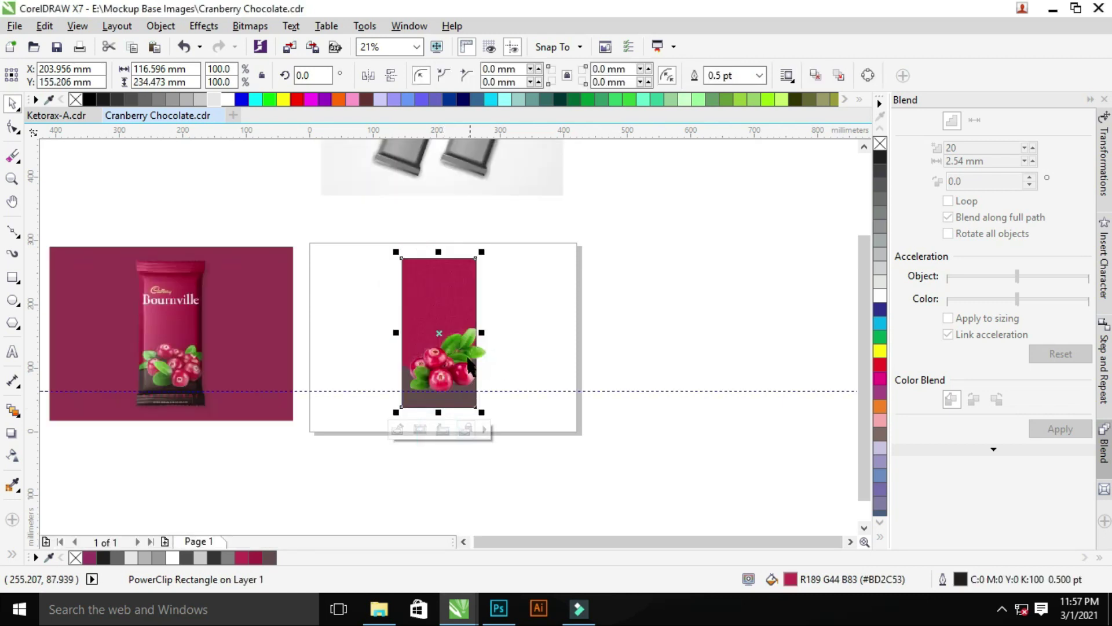
right_click(465, 153)
click(481, 156)
click(435, 458)
Zoom in and out to inspect the wrapper on the page
right_click(365, 249)
click(254, 261)
click(99, 256)
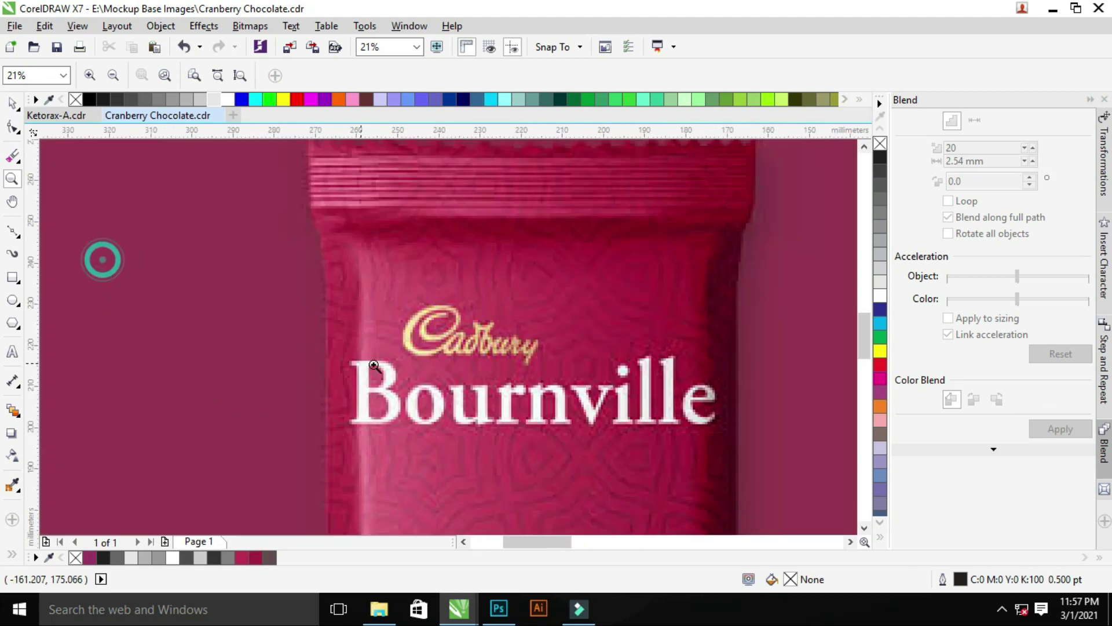
right_click(255, 209)
click(354, 267)
key(space)
scroll(521, 340, down, 1)
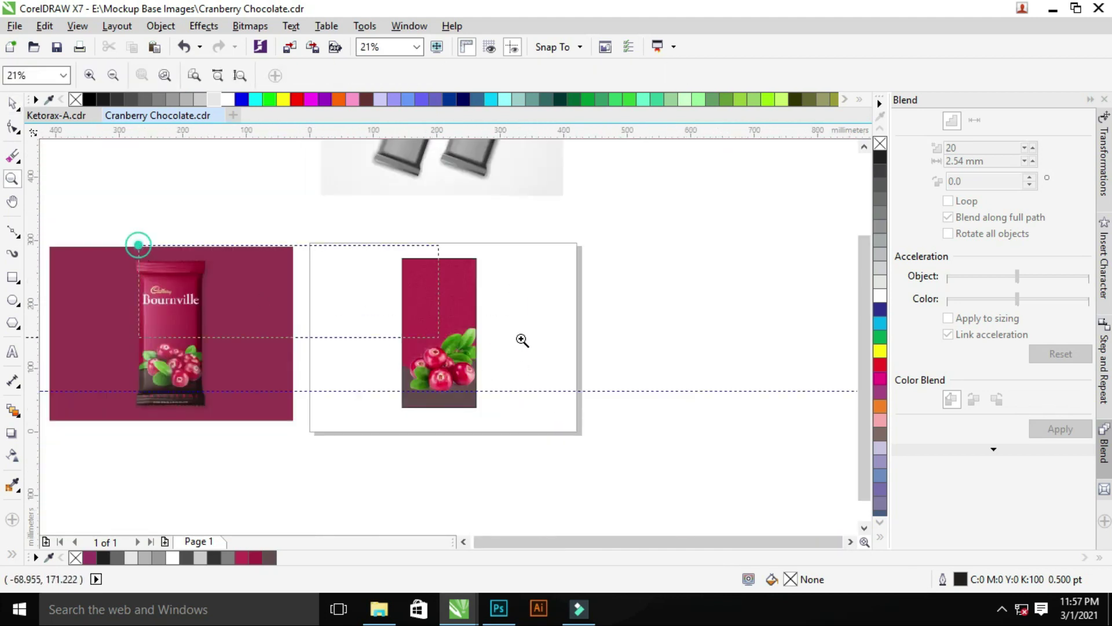
scroll(429, 353, up, 1)
Add the title text and move it onto the right wrapper
key(F8)
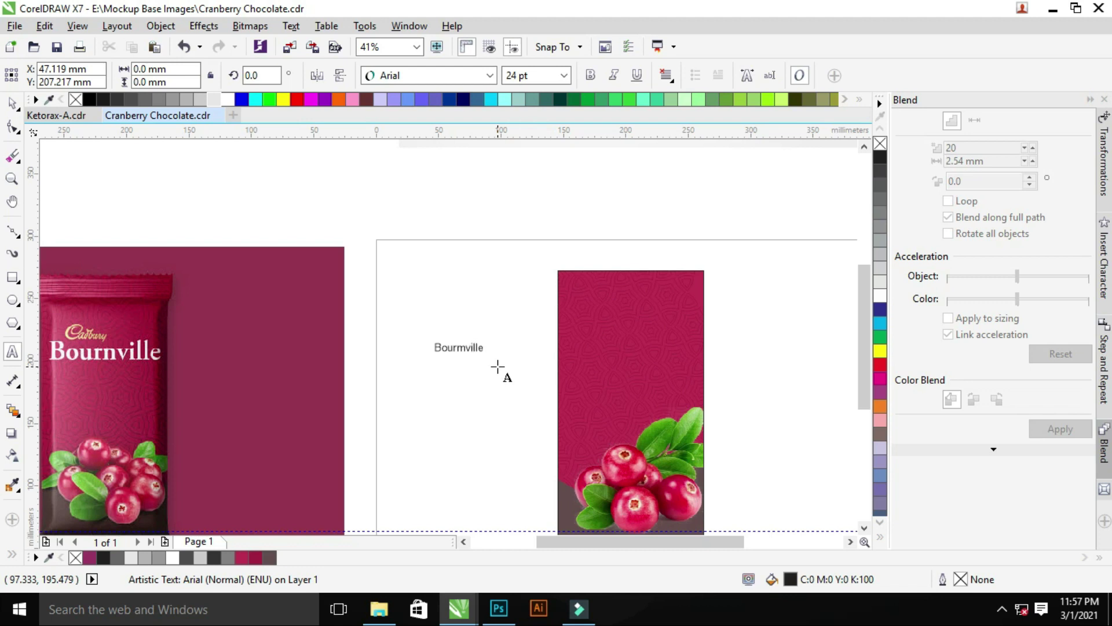
drag(473, 348, 655, 322)
scroll(822, 377, up, 1)
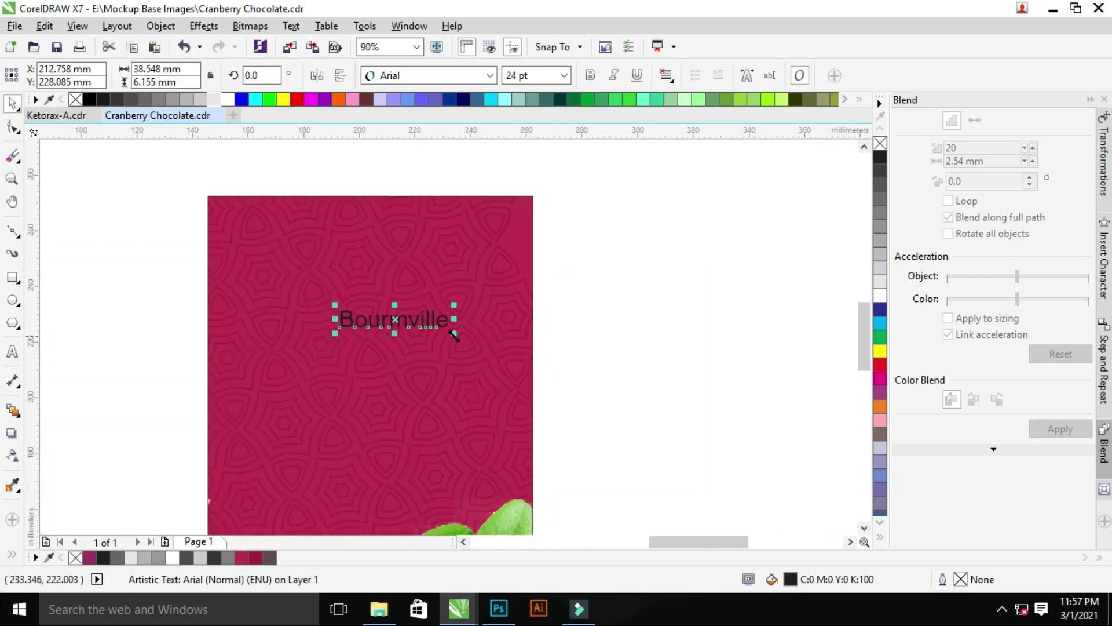
scroll(520, 372, down, 1)
Rotate the wrapper's clipped background pattern slightly
click(595, 241)
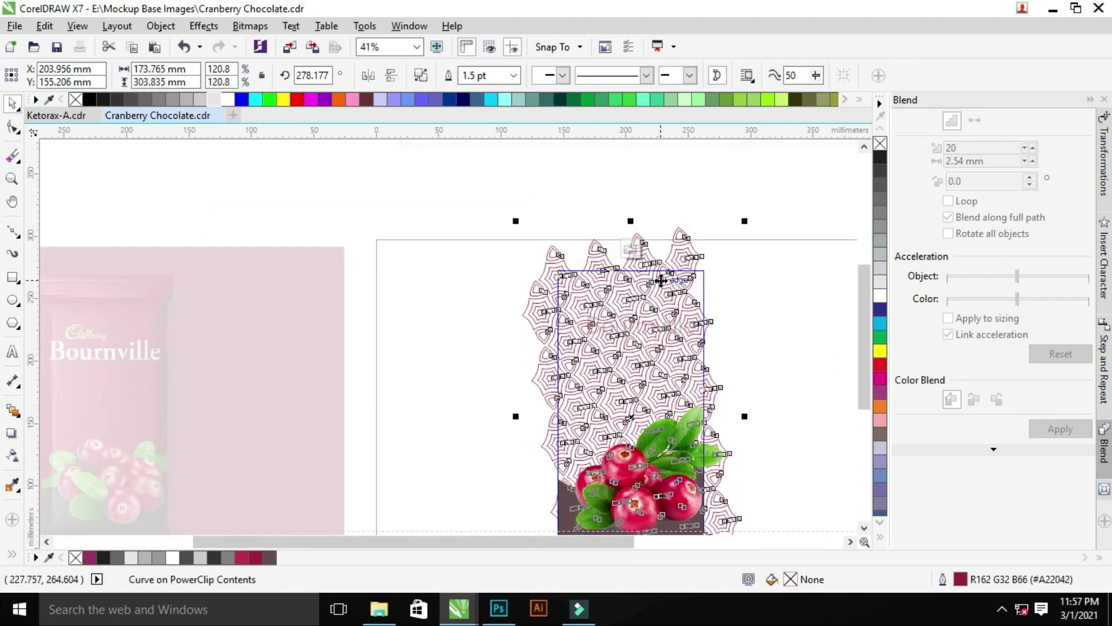
drag(744, 224, 655, 308)
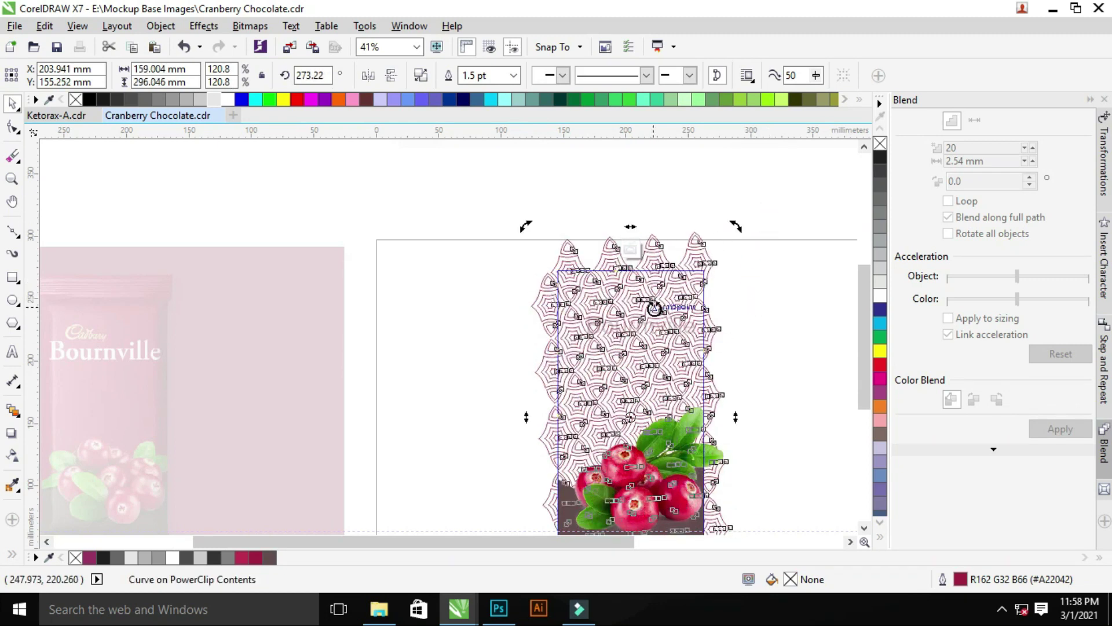
click(664, 317)
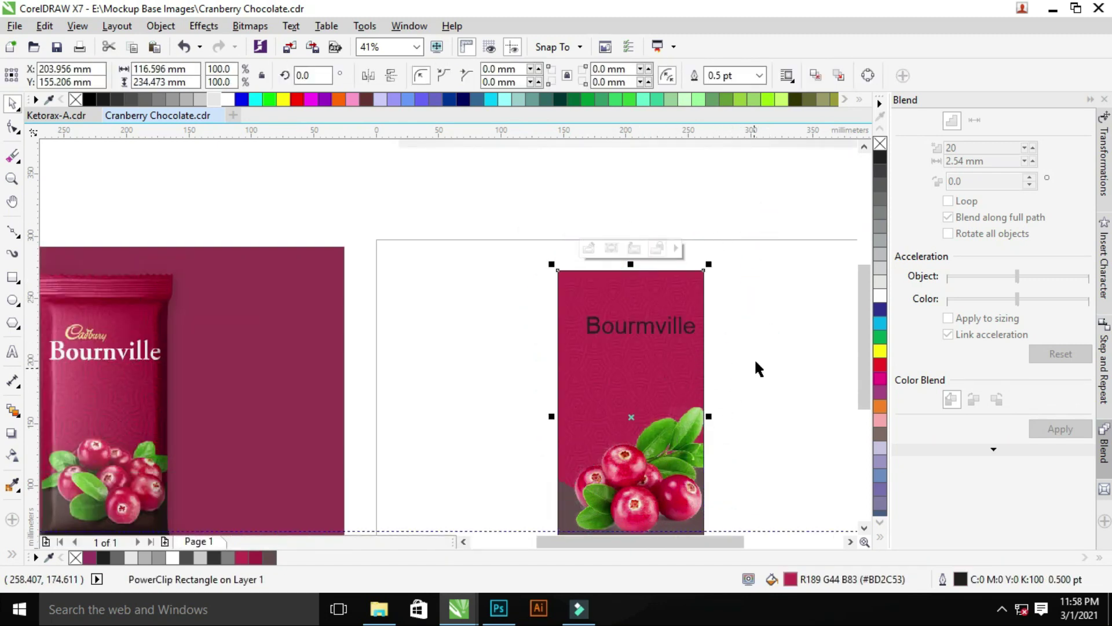
key(z)
right_click(622, 346)
Try Baskerville-Bold and Attic, then set the title font to Benguiat Bk BT
click(444, 286)
click(491, 75)
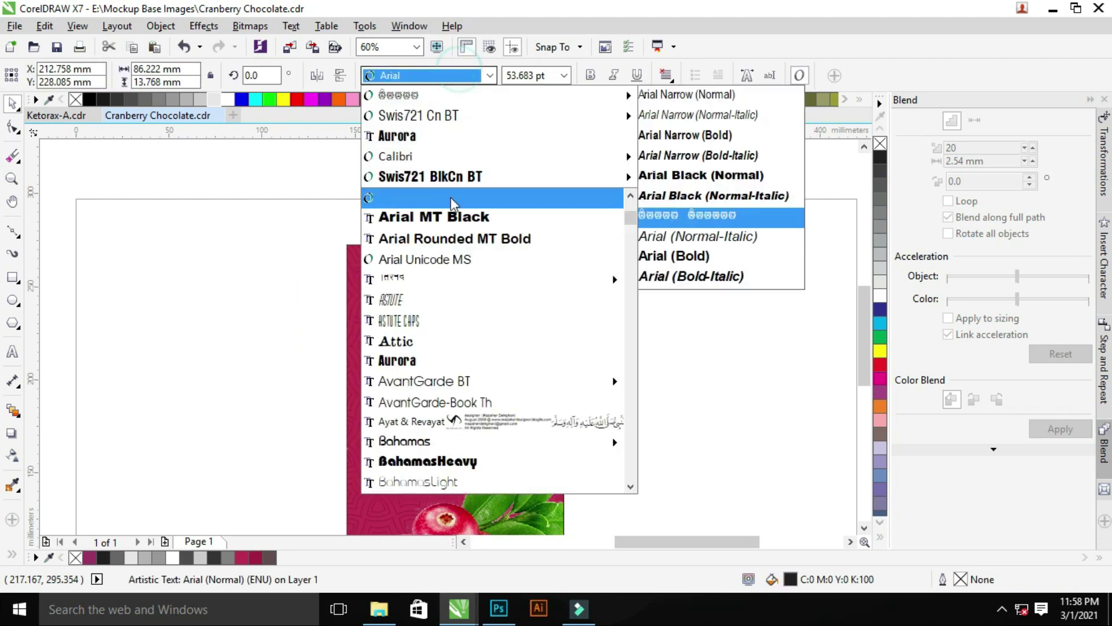
scroll(423, 235, down, 1)
scroll(437, 355, down, 3)
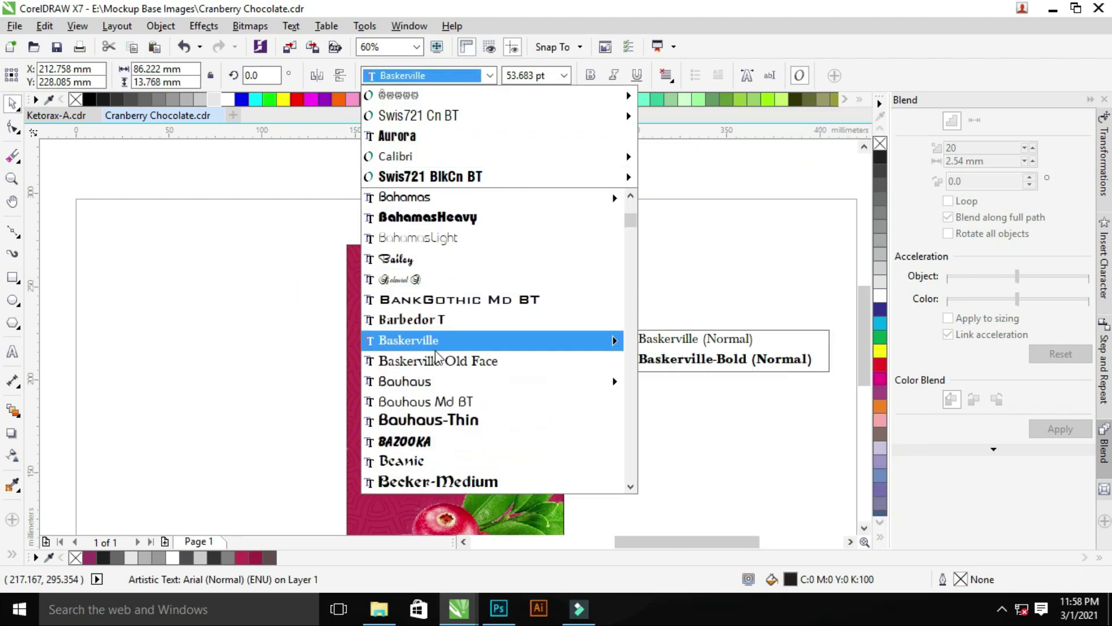
click(669, 359)
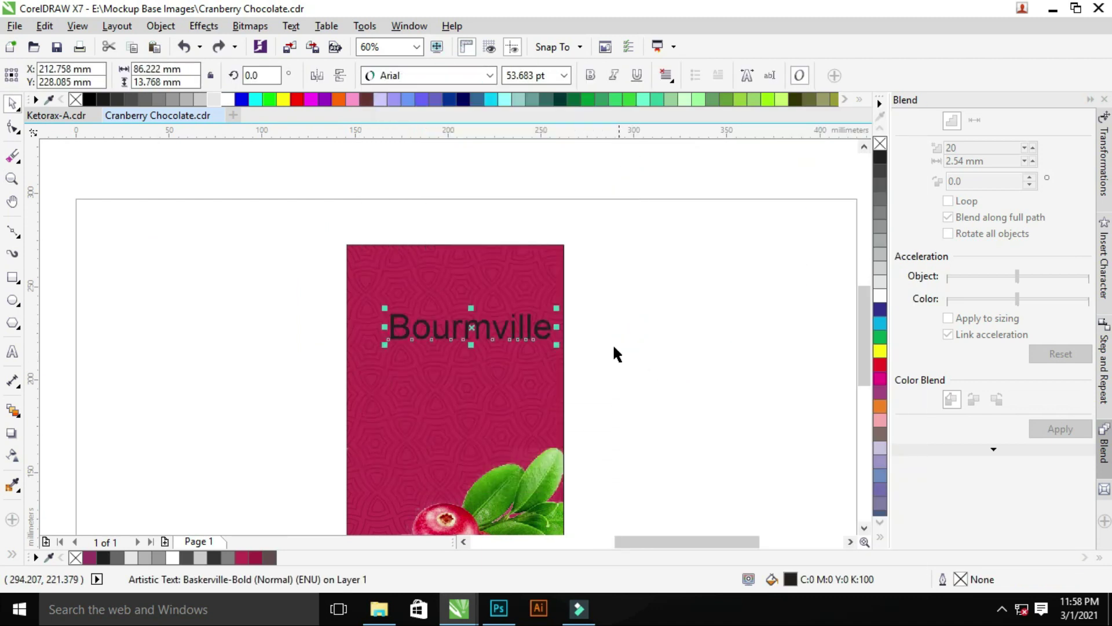
click(490, 75)
click(428, 353)
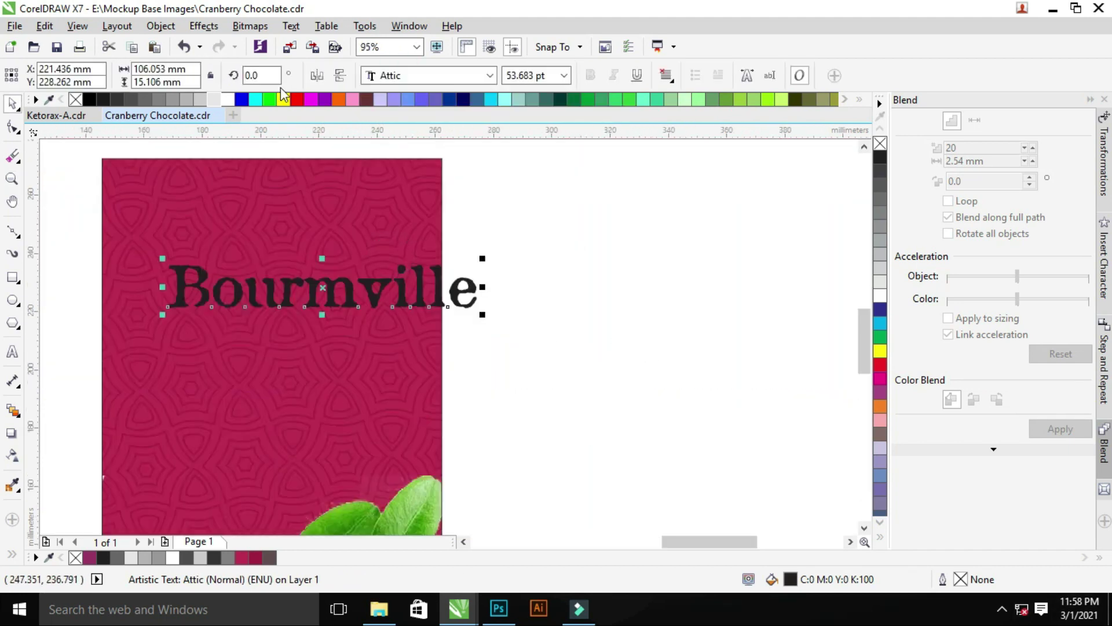
click(490, 75)
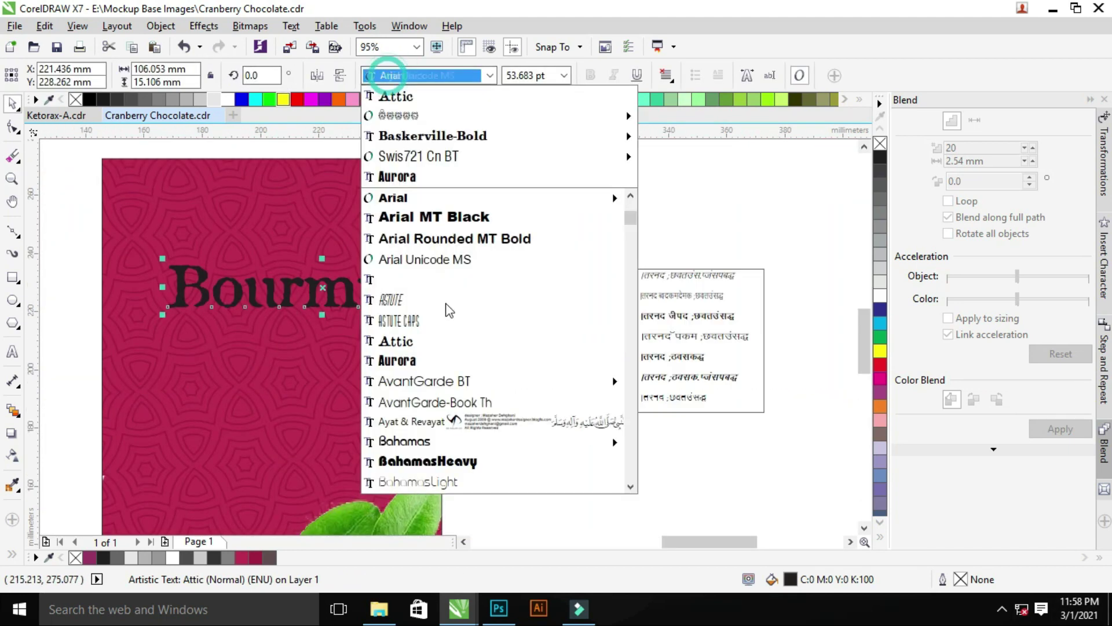
scroll(478, 366, down, 2)
scroll(456, 433, down, 2)
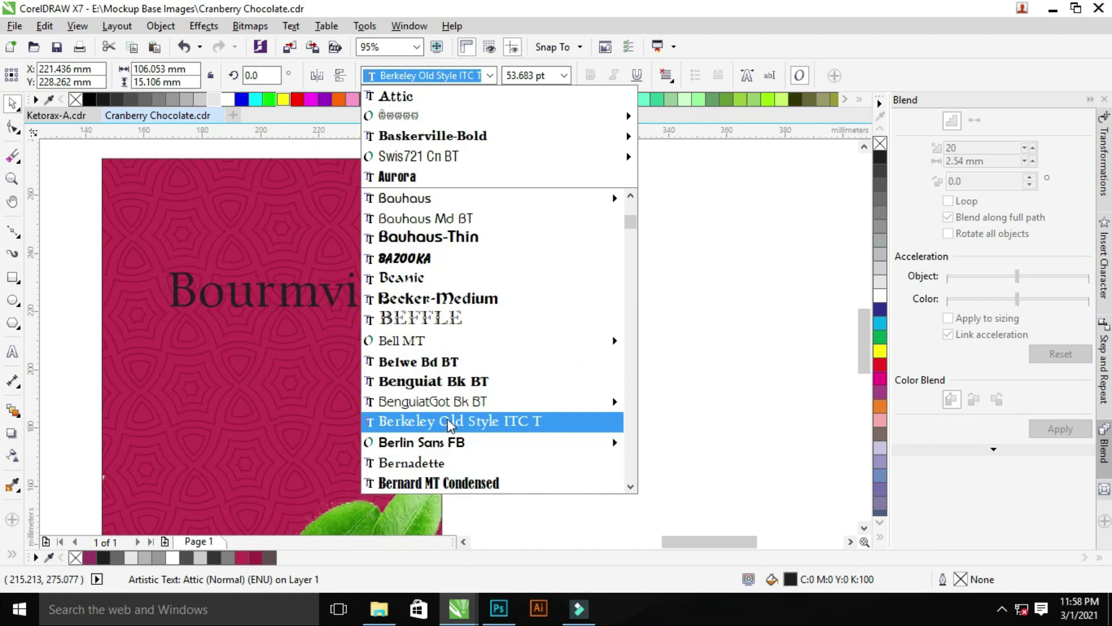
click(449, 384)
Shrink the title to about 89 percent
key(z)
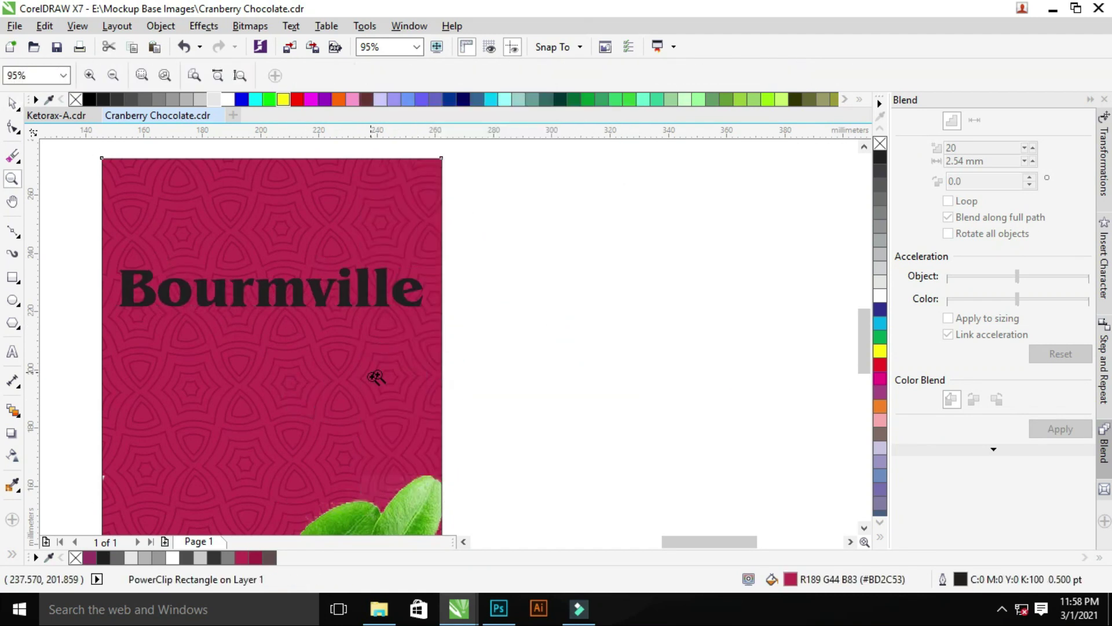
scroll(373, 377, down, 3)
scroll(624, 332, up, 1)
scroll(624, 332, up, 3)
key(space)
click(541, 322)
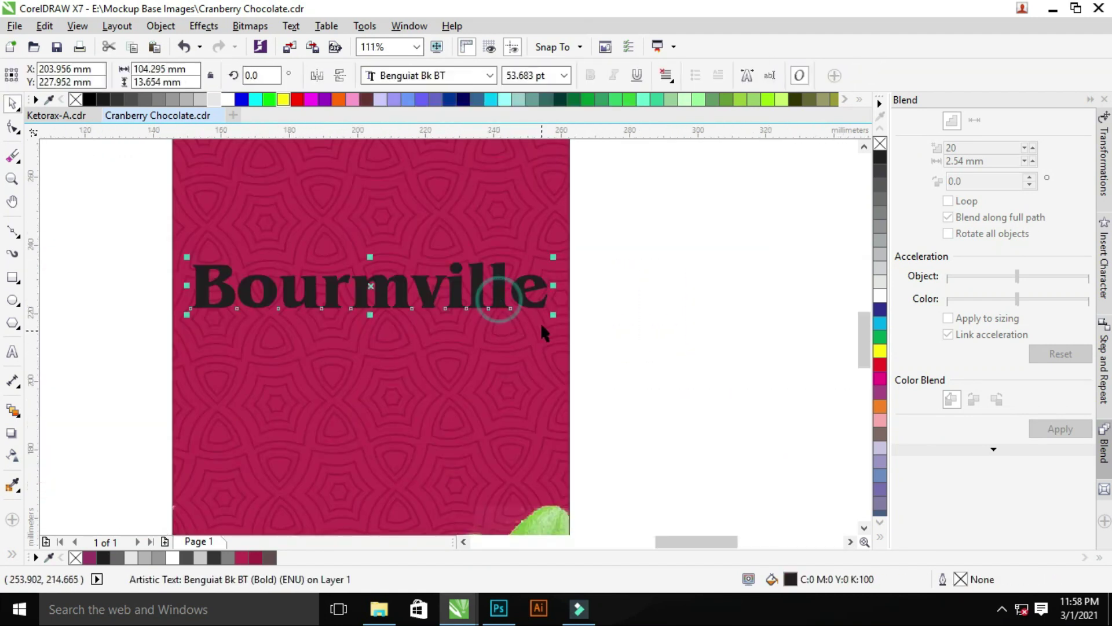
drag(542, 323, 532, 317)
drag(372, 320, 308, 303)
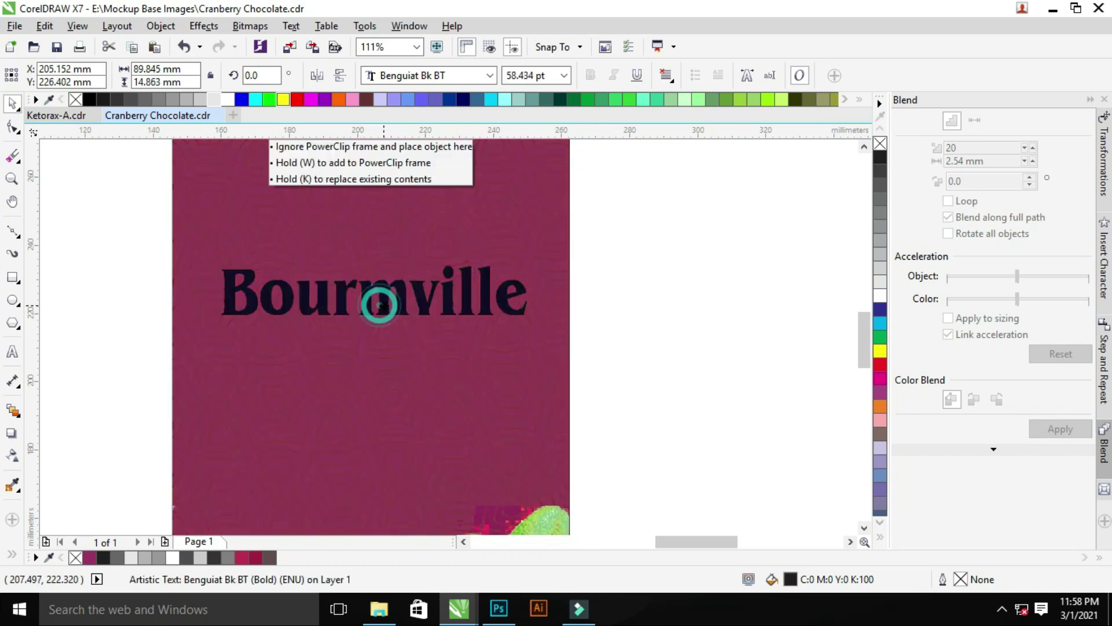
scroll(707, 335, down, 3)
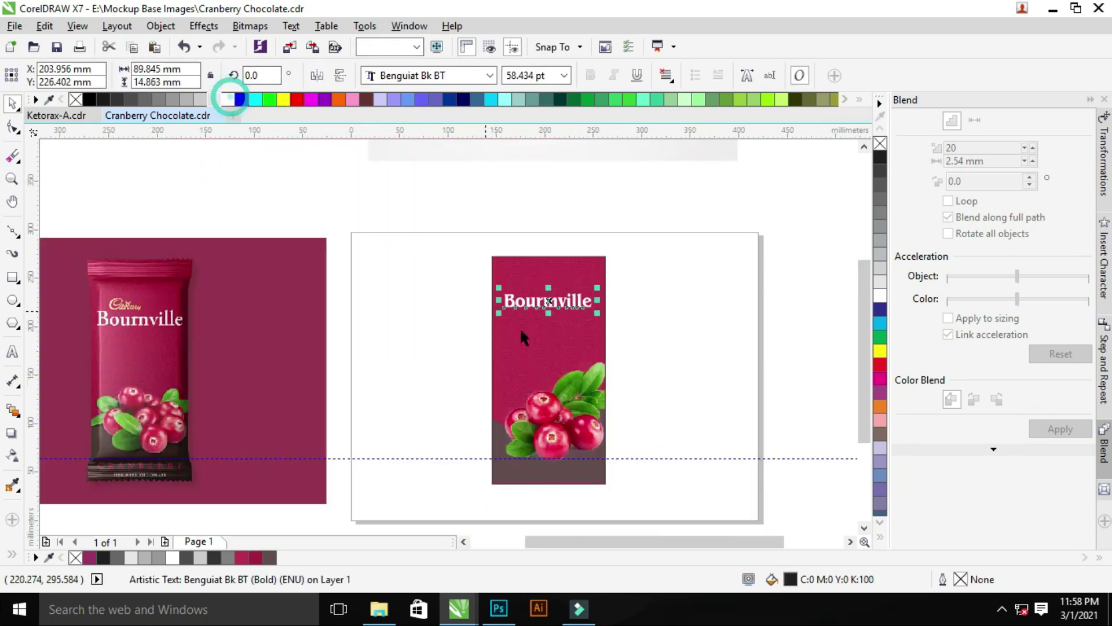
scroll(525, 338, up, 3)
Move the Bournville title slightly lower
drag(573, 336, 581, 367)
scroll(581, 367, down, 3)
drag(443, 235, 683, 403)
scroll(503, 246, down, 3)
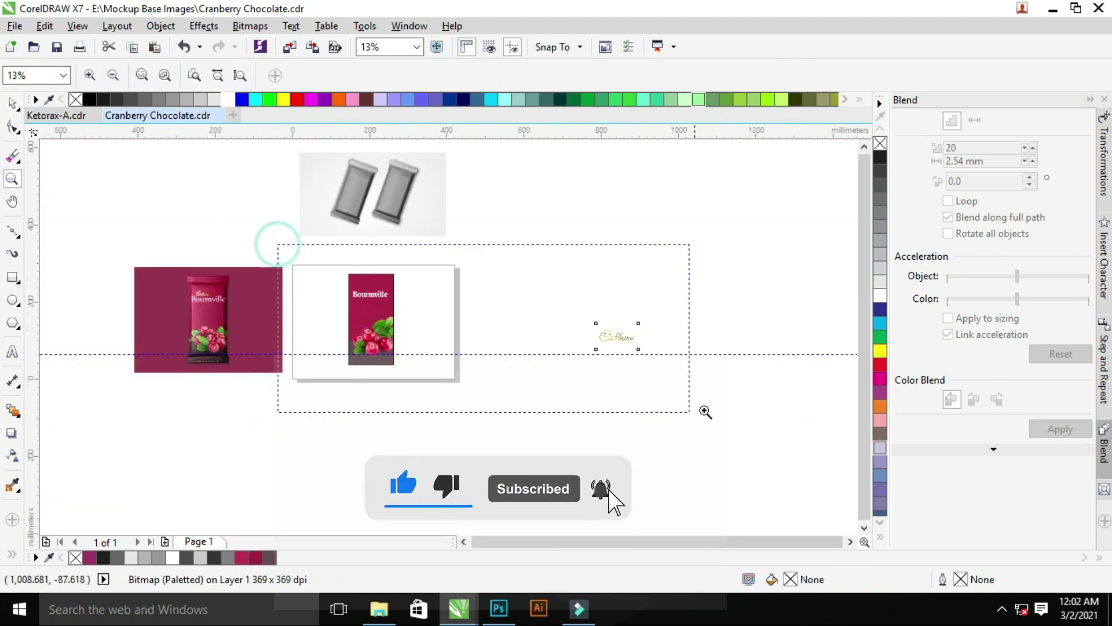
Resize the Cadbury logo to fit the wrapper and place it above the title
drag(705, 412, 706, 411)
scroll(580, 290, up, 3)
mouse_move(805, 264)
mouse_down()
mouse_move(760, 331)
mouse_move(347, 153)
mouse_up()
scroll(119, 260, down, 3)
scroll(120, 261, down, 2)
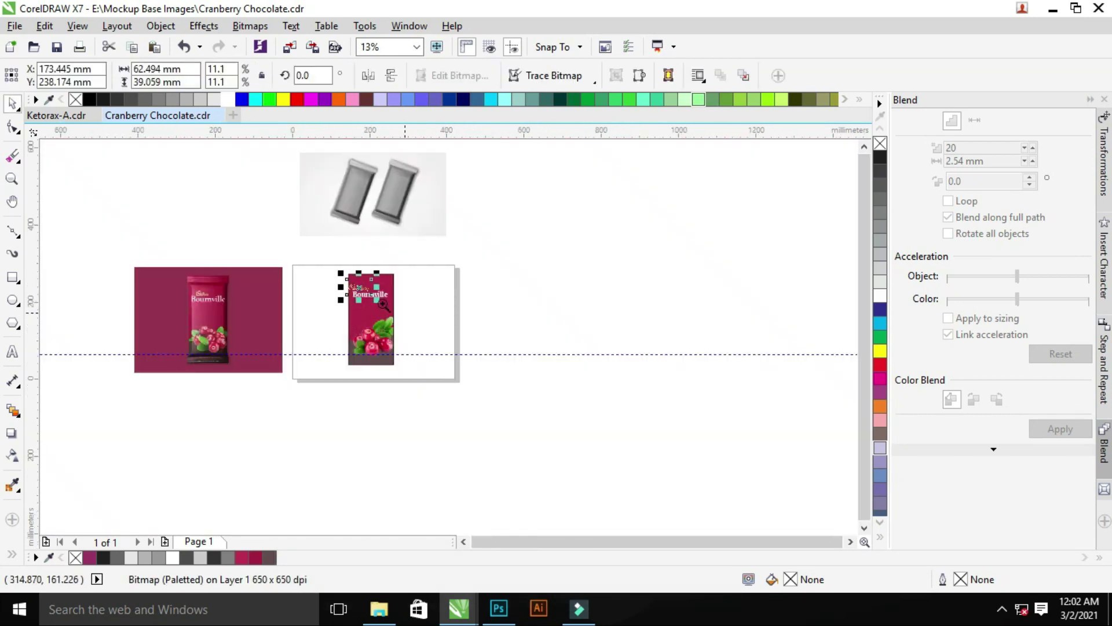
scroll(382, 303, up, 5)
drag(418, 196, 350, 238)
drag(241, 350, 358, 361)
Convert the Cadbury logo to an RGB bitmap at 300 dpi
click(250, 25)
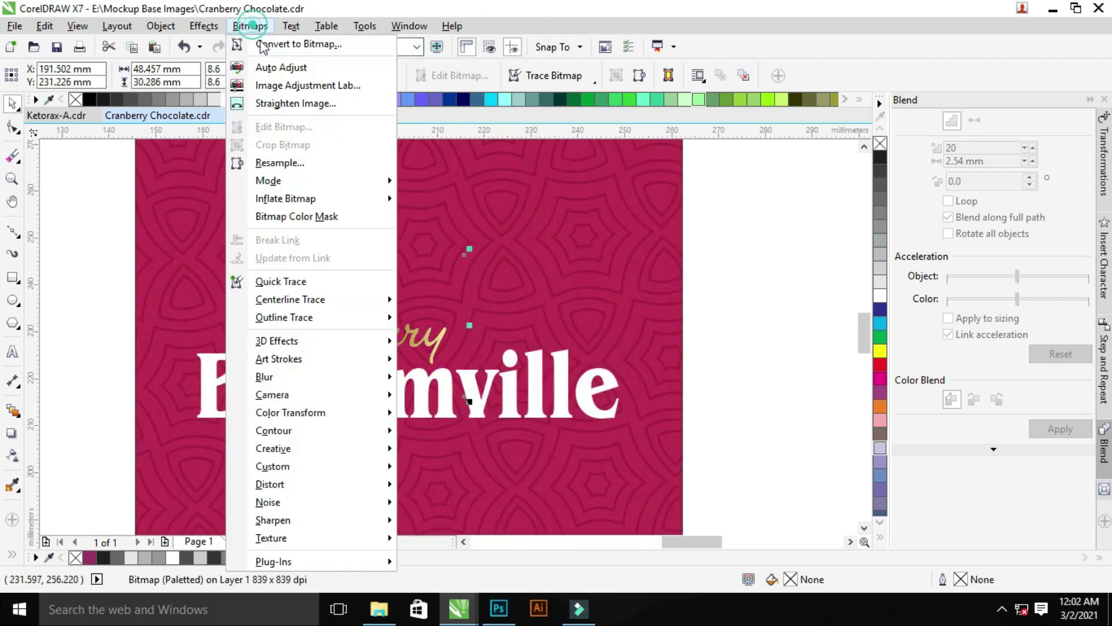
click(272, 43)
click(683, 366)
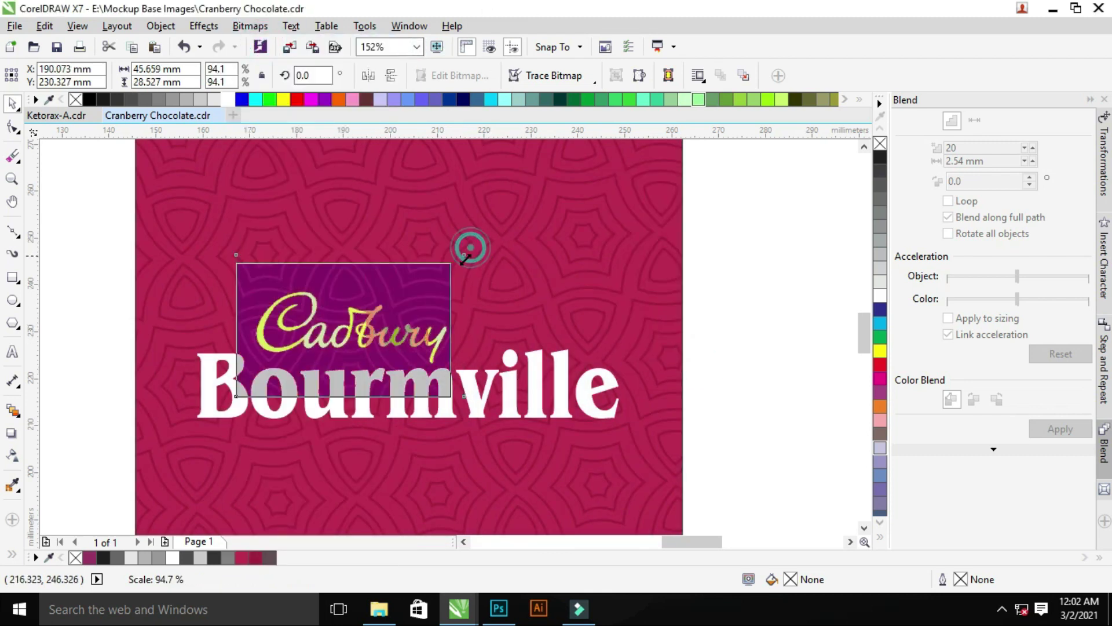
Fine-tune the logo's size and position over the title
key(z)
drag(232, 263, 547, 386)
scroll(547, 386, down, 5)
scroll(149, 268, up, 4)
scroll(621, 403, down, 4)
drag(219, 278, 409, 417)
key(space)
drag(597, 213, 567, 250)
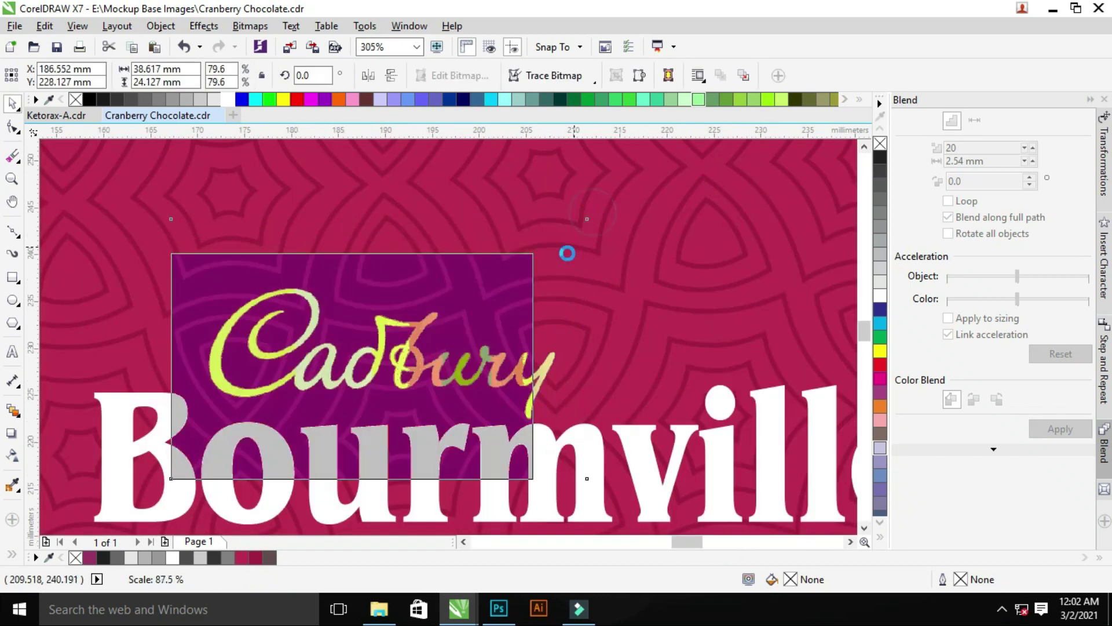
drag(397, 323, 421, 313)
Zoom out to view the whole wrapper
key(z)
scroll(421, 322, down, 5)
scroll(186, 263, up, 4)
scroll(149, 322, down, 4)
scroll(103, 277, up, 2)
mouse_move(103, 278)
mouse_down()
mouse_move(541, 388)
mouse_move(598, 417)
mouse_up()
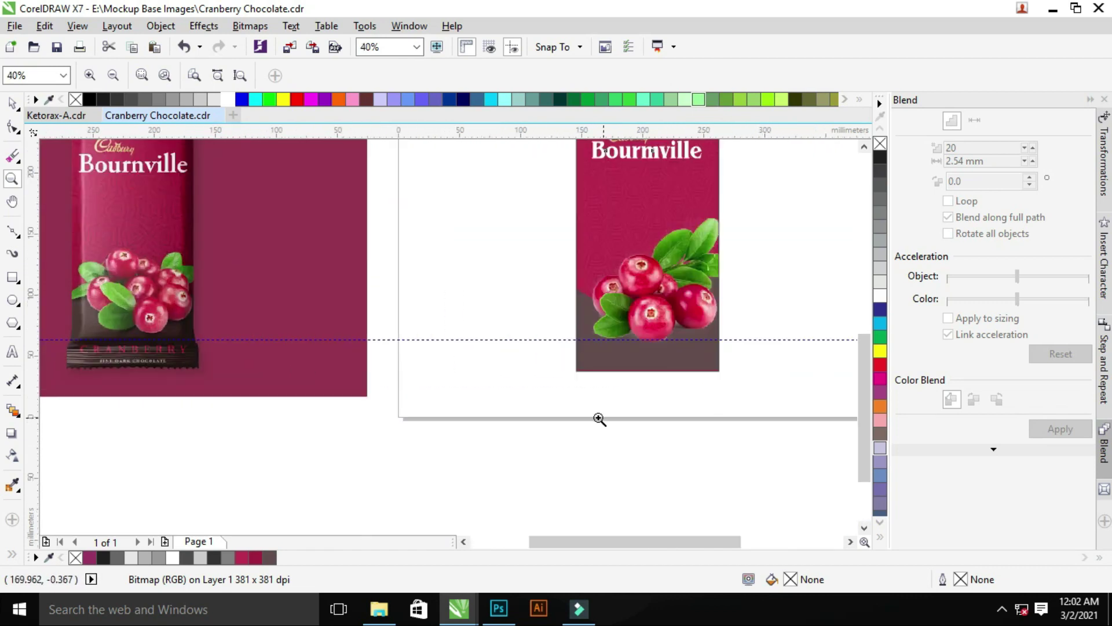
Move the CRANBERRY text into the wrapper's dark bottom band
key(F8)
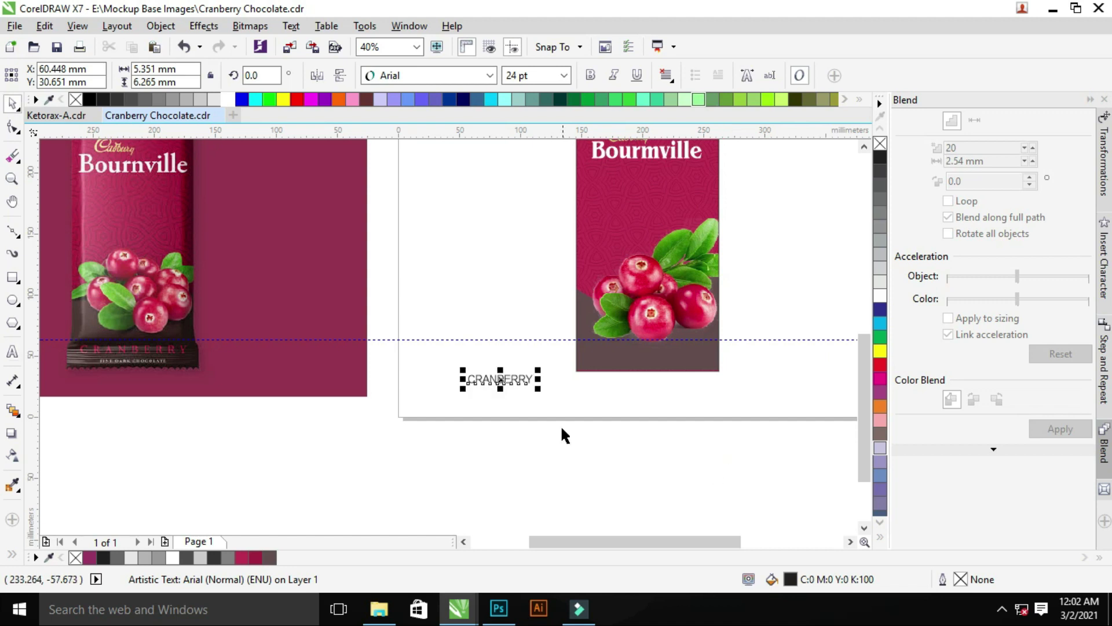
key(z)
scroll(613, 370, up, 5)
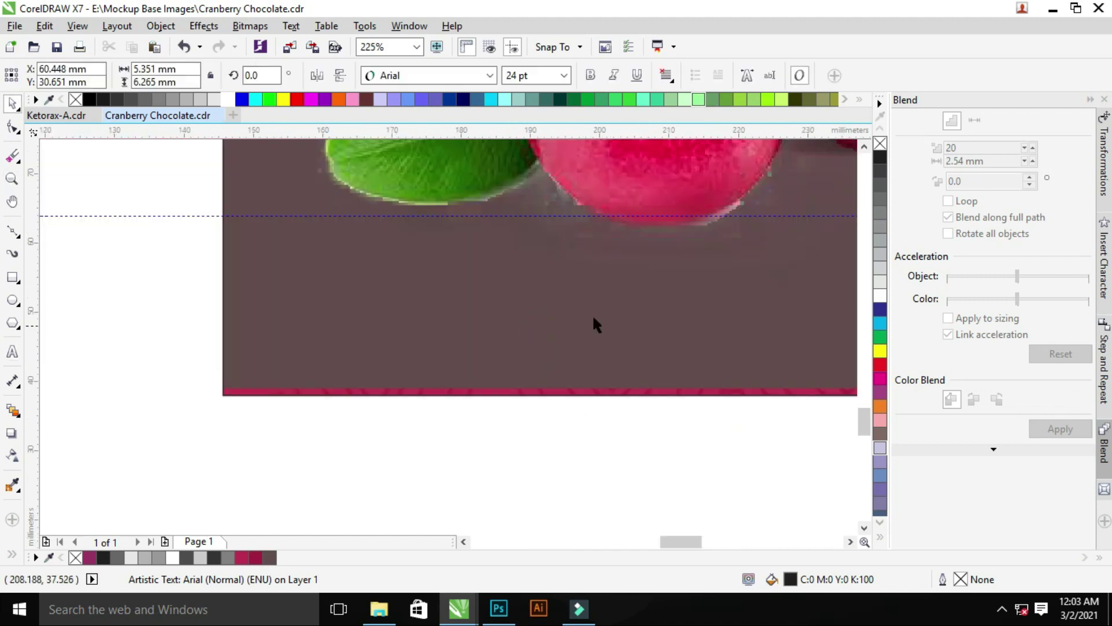
key(space)
click(636, 311)
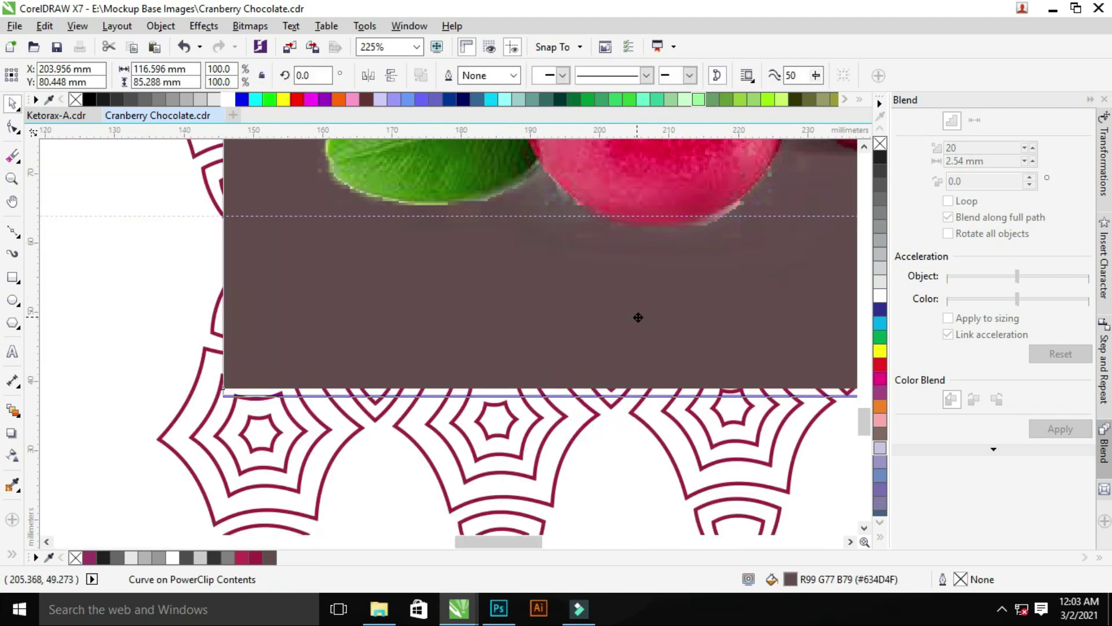
scroll(628, 424, down, 5)
drag(522, 379, 542, 368)
Set the CRANBERRY text in Baskerville-Bold
key(z)
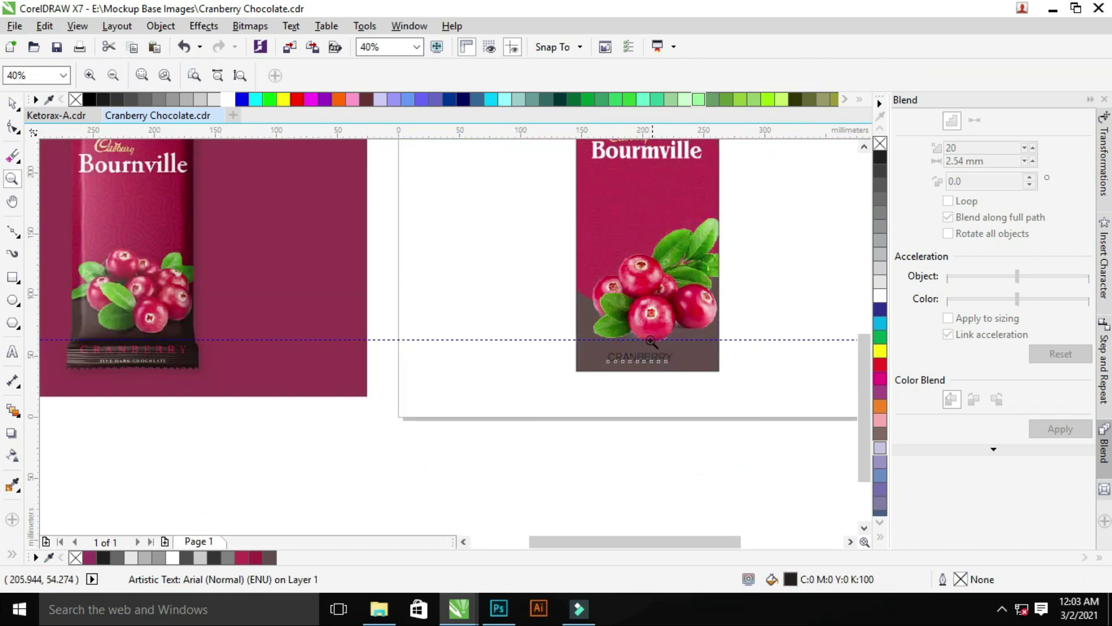
scroll(587, 334, up, 3)
key(space)
click(460, 338)
click(490, 75)
click(424, 160)
Nudge the CRANBERRY text left and widen its letter spacing with the Shape tool
click(578, 333)
click(475, 338)
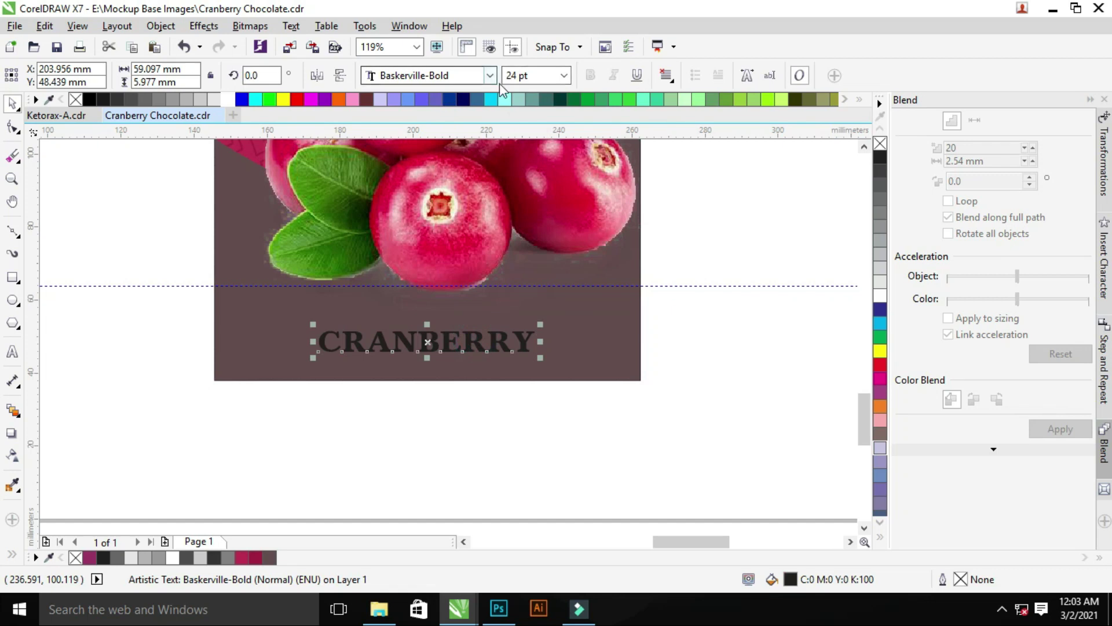
key(F10)
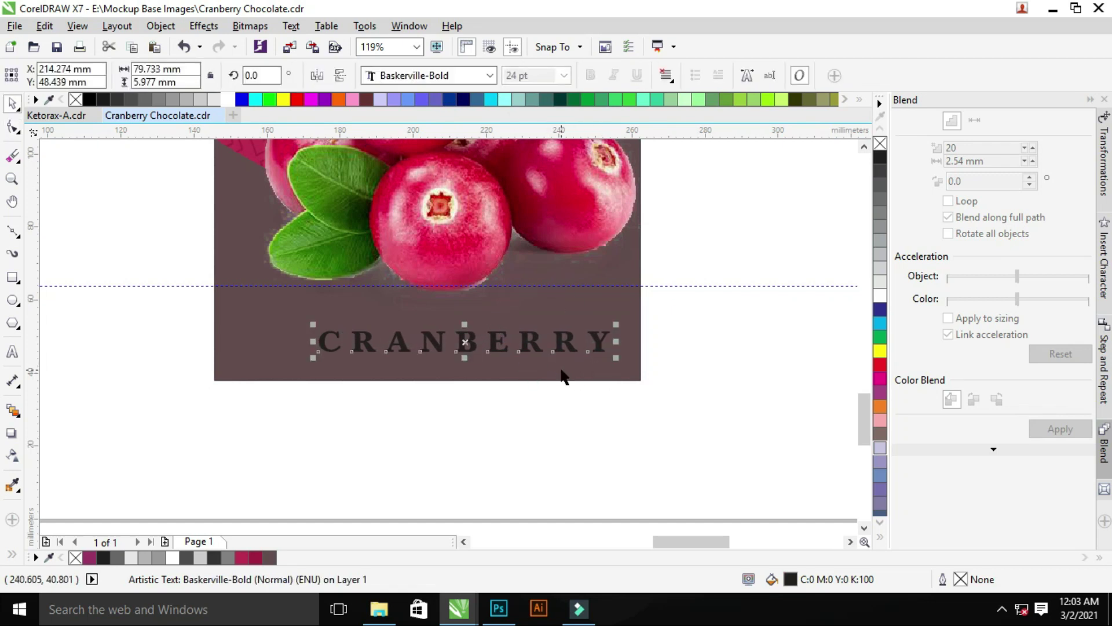
click(561, 371)
Zoom out to the whole page and select the wrapper's clipped artwork
click(521, 370)
key(z)
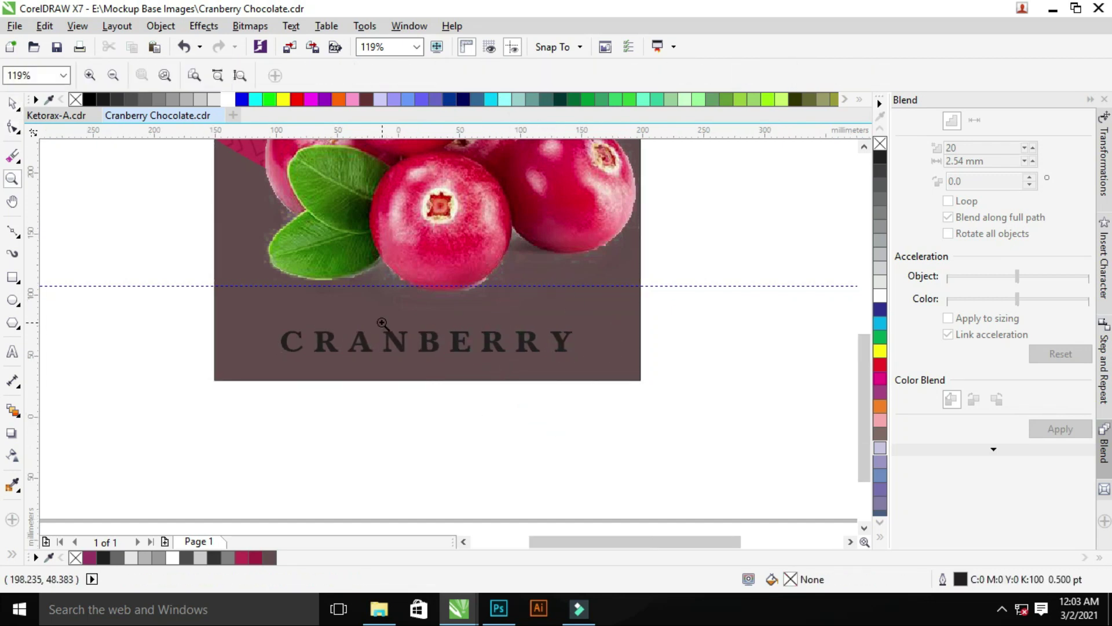
right_click(487, 316)
key(space)
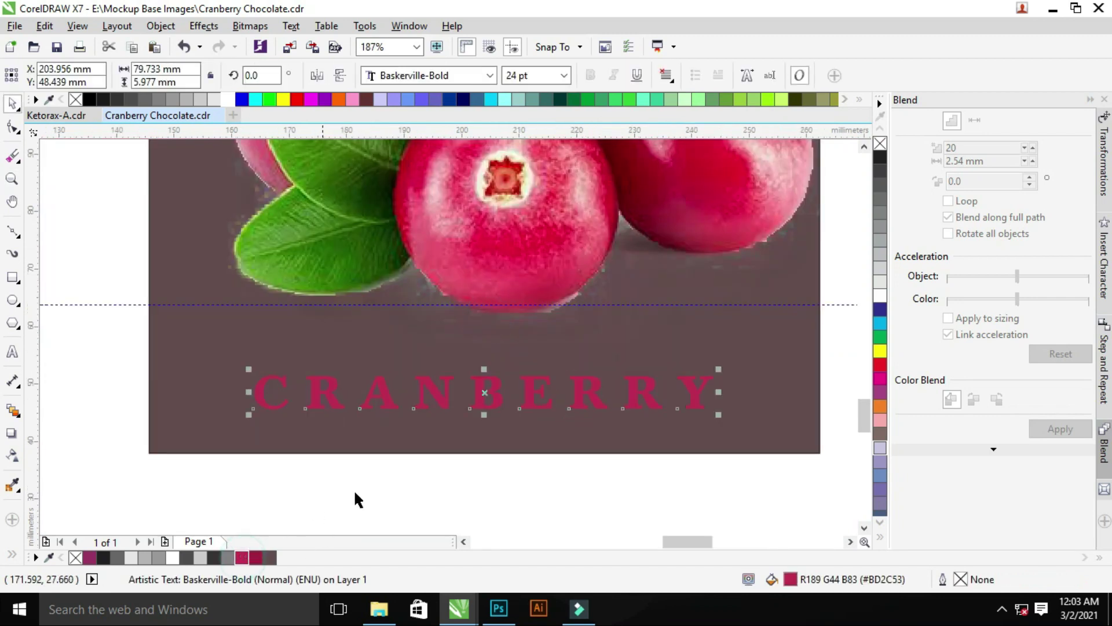
scroll(512, 358, down, 5)
scroll(447, 397, up, 3)
click(446, 398)
Darken the wrapper's bottom band fill to deep maroon #301114
ctrl+click(477, 384)
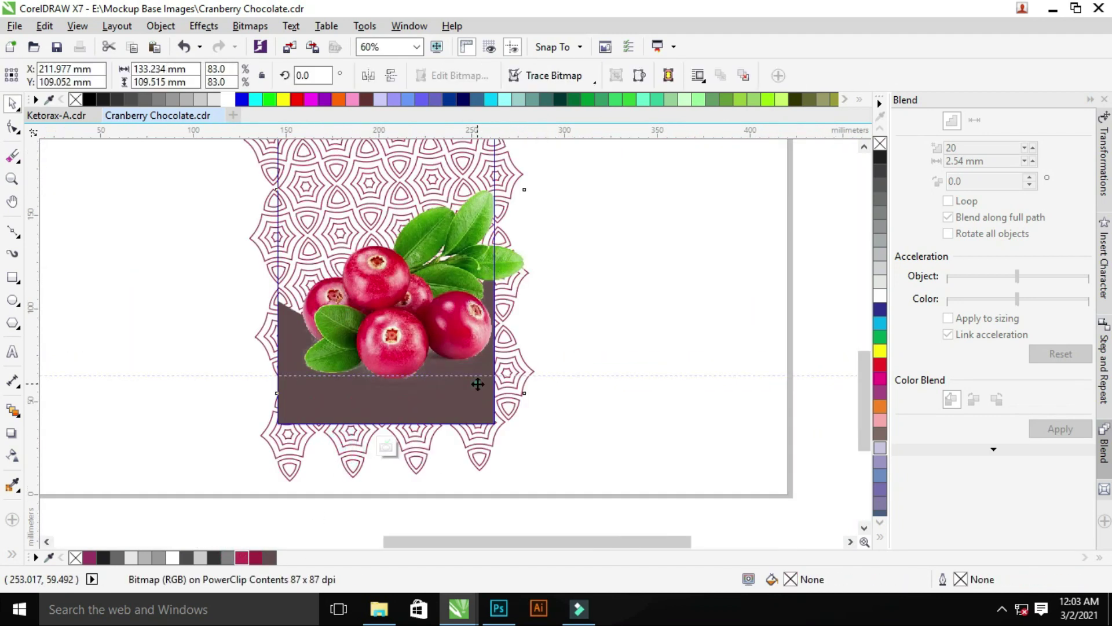
double_click(792, 580)
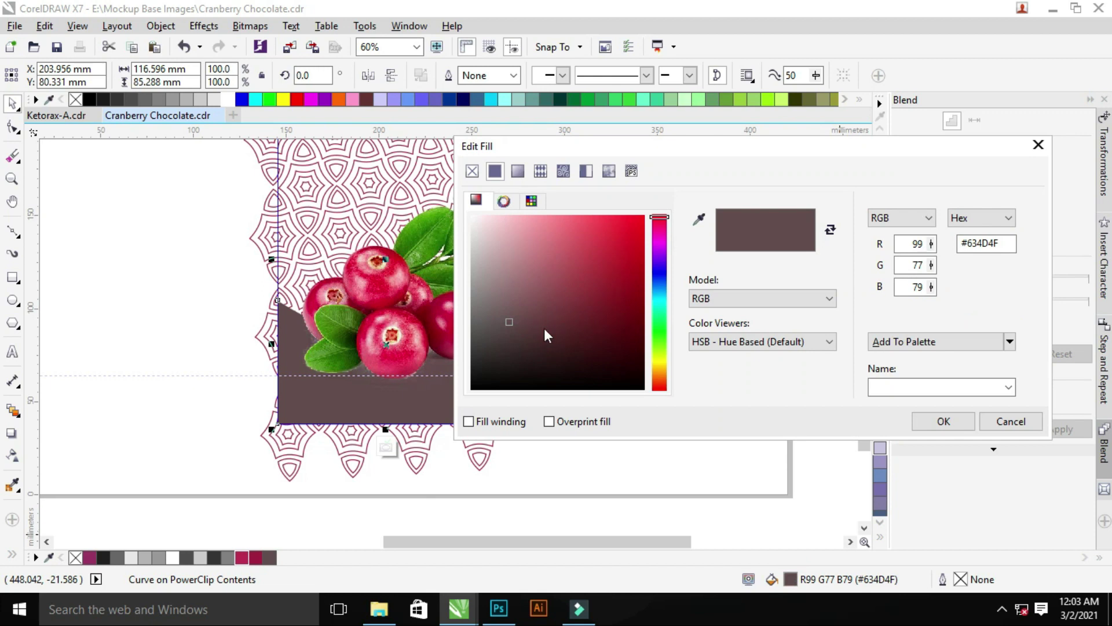
drag(559, 360, 573, 350)
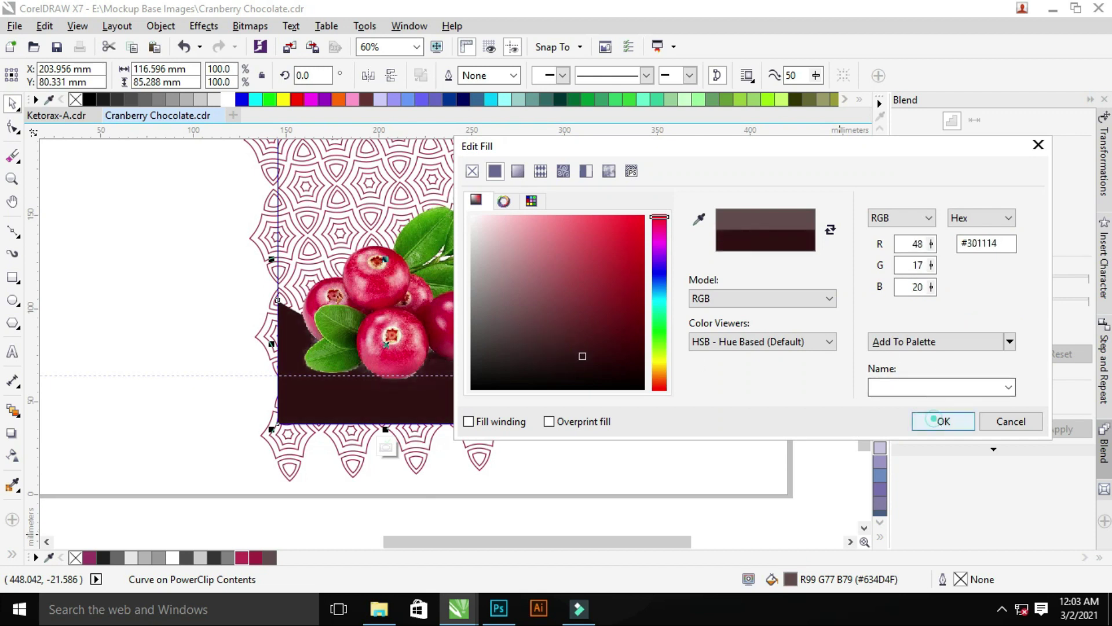
click(935, 419)
Change the wrapper's red background fill to a richer red, #C41D4A
key(z)
scroll(534, 291, down, 5)
drag(298, 243, 347, 303)
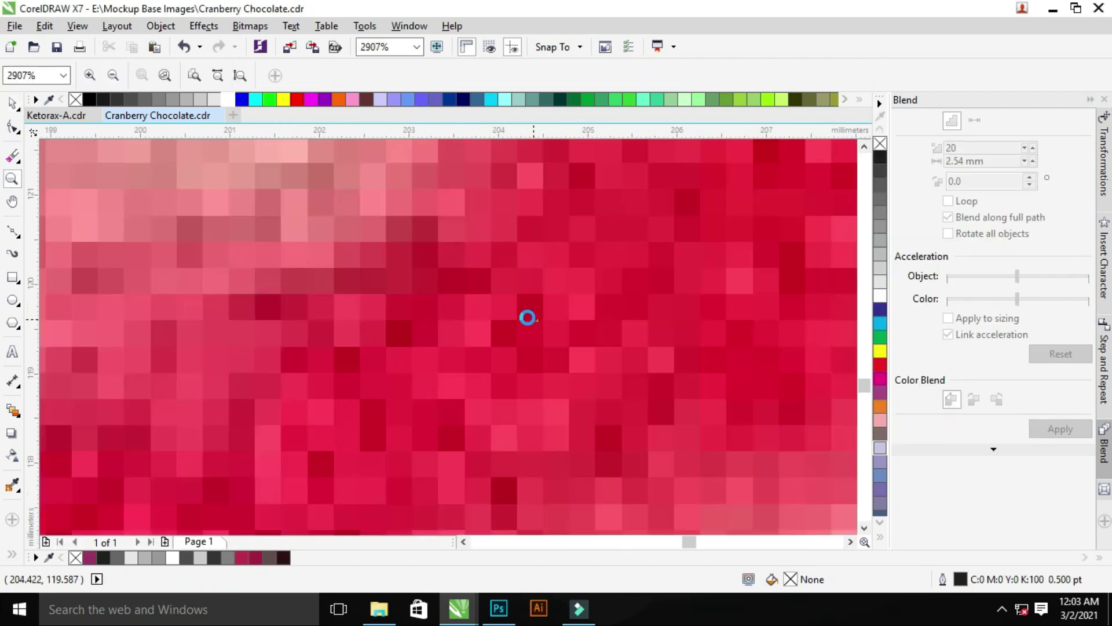
key(F4)
drag(218, 168, 616, 436)
key(space)
click(450, 303)
double_click(791, 580)
click(619, 256)
click(944, 421)
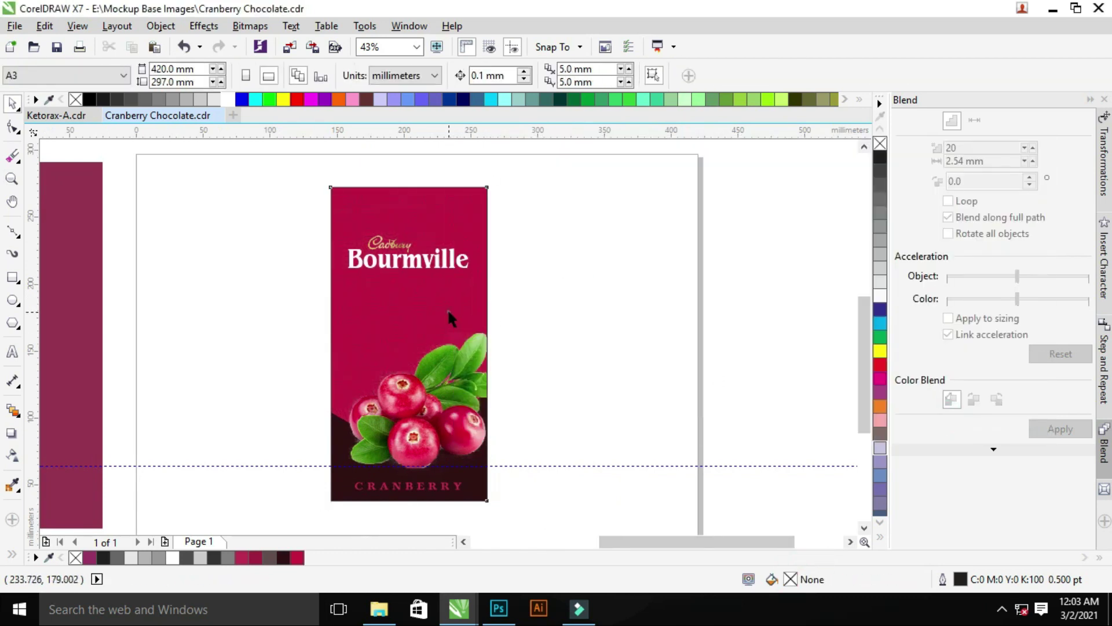
Recolour the clipped diamond pattern lines a darker red
click(367, 523)
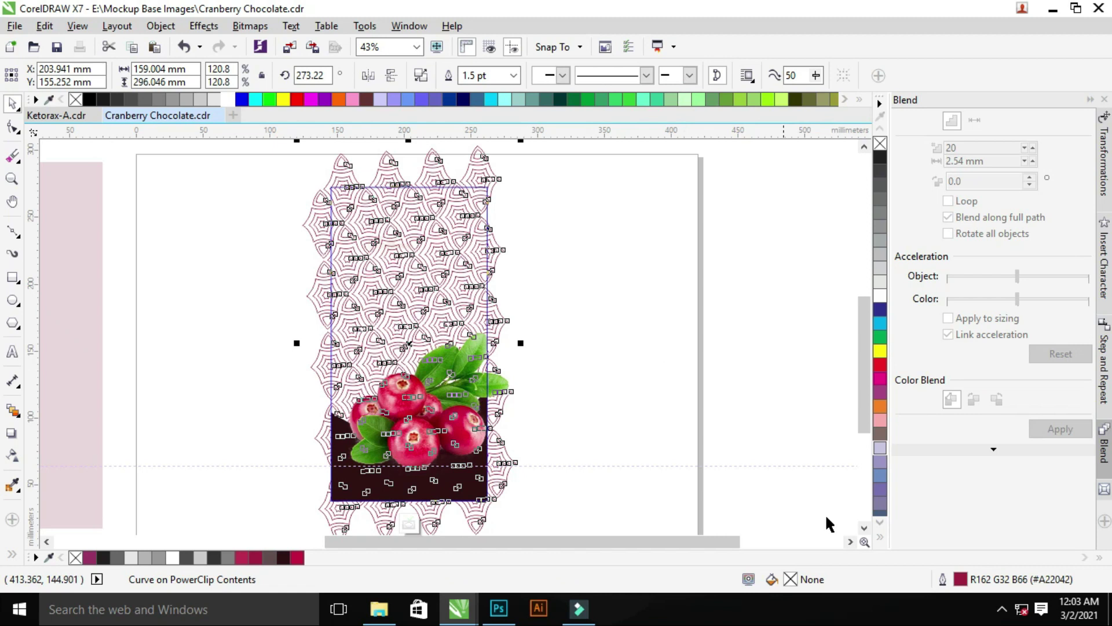
click(311, 549)
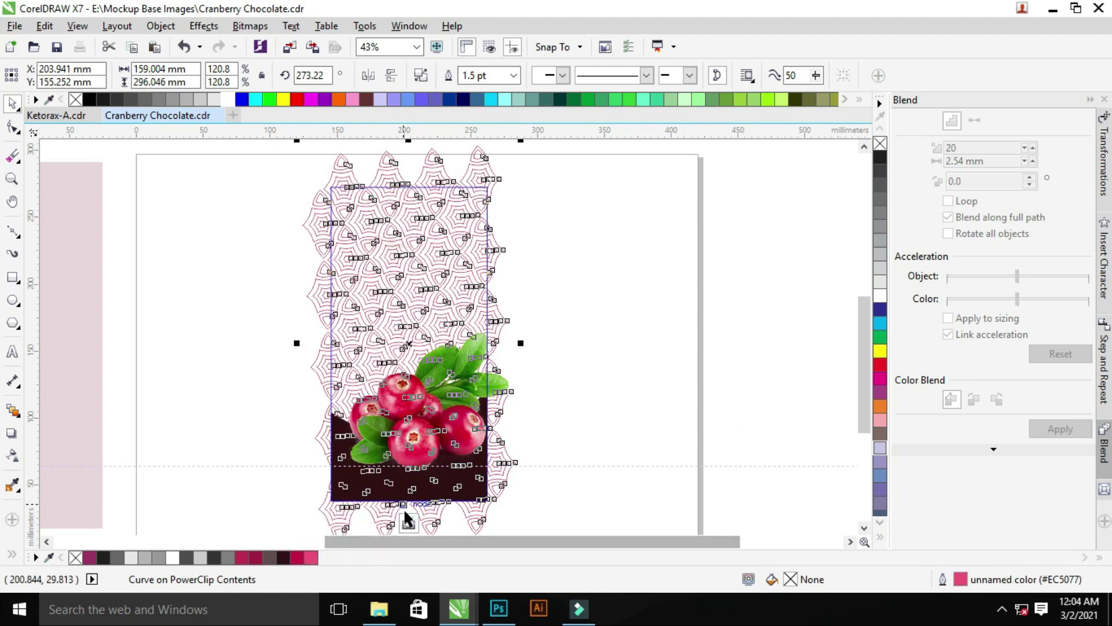
click(367, 523)
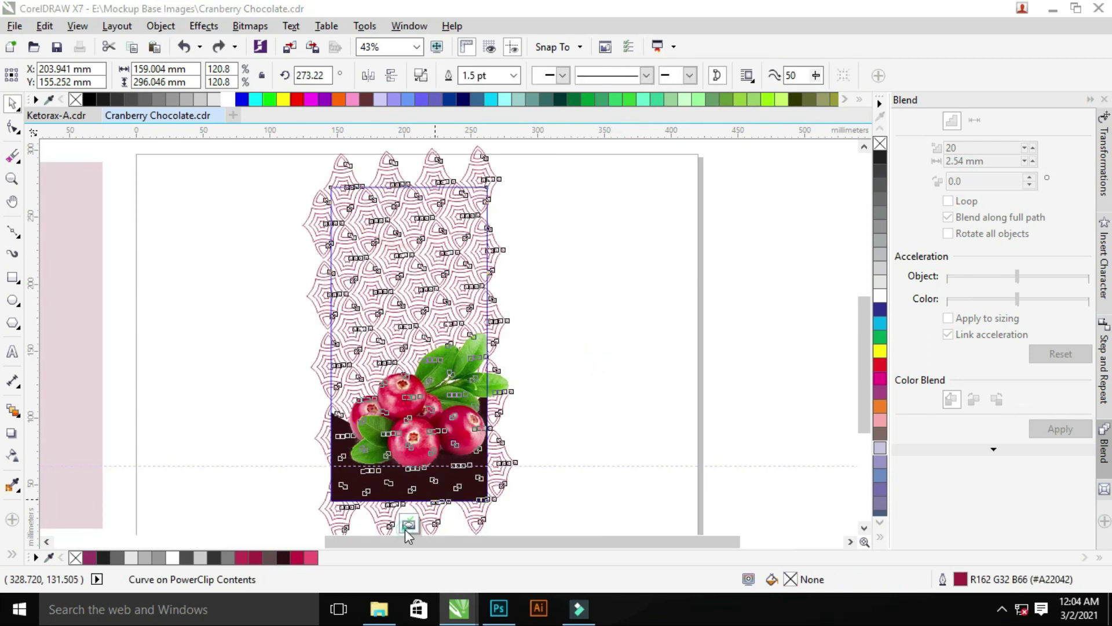
click(405, 523)
Set the orange Shape 1 layer's fill to 0%
key(z)
scroll(362, 293, down, 3)
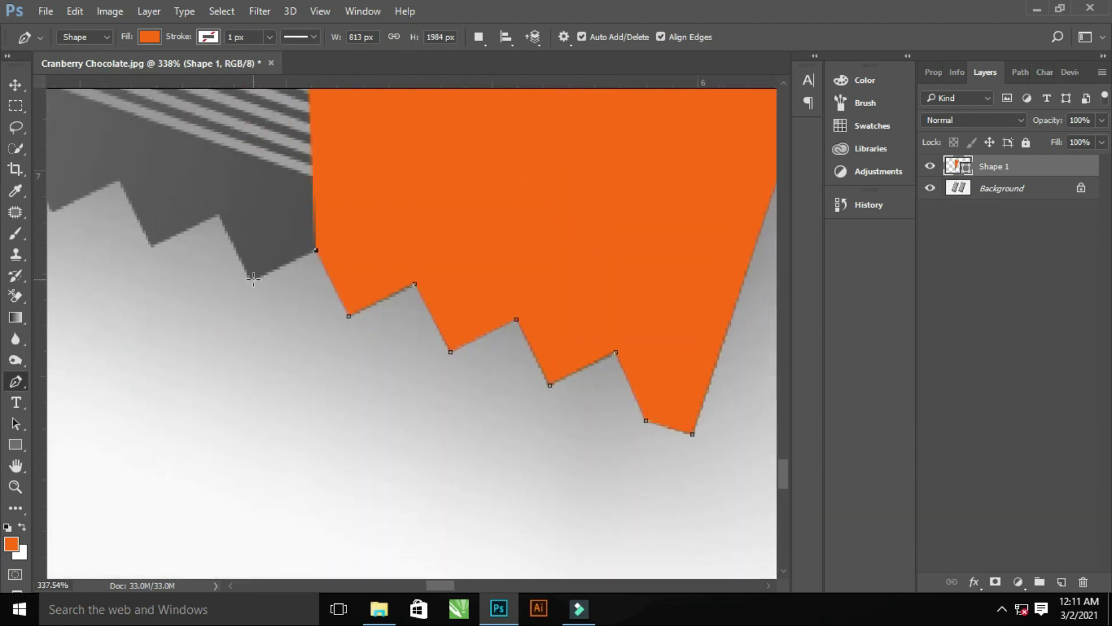
drag(1099, 160, 1021, 160)
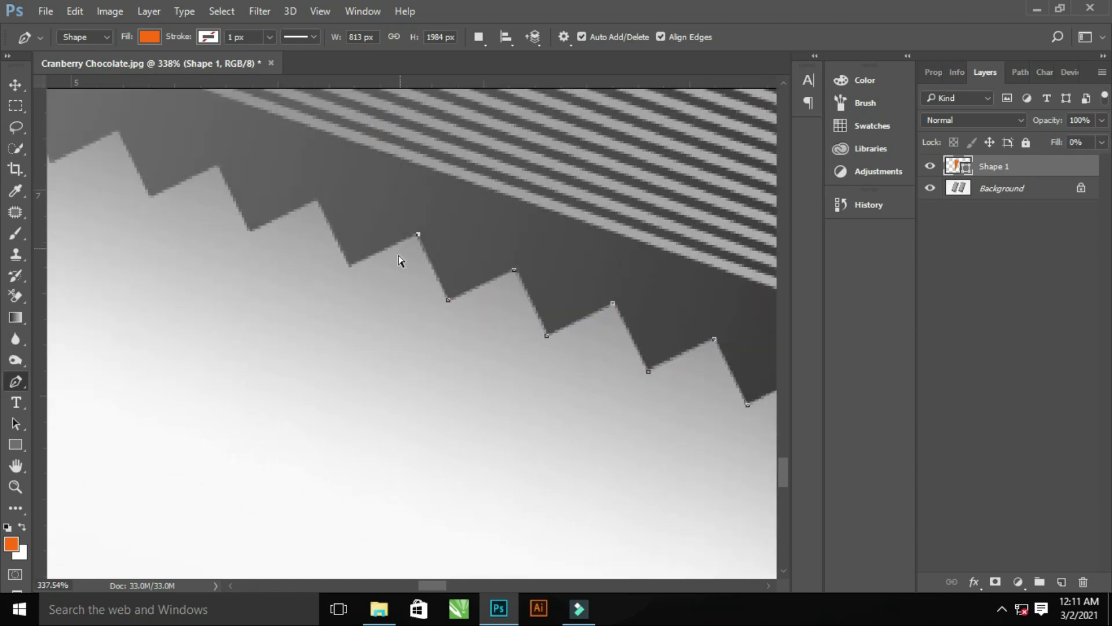
scroll(252, 230, up, 2)
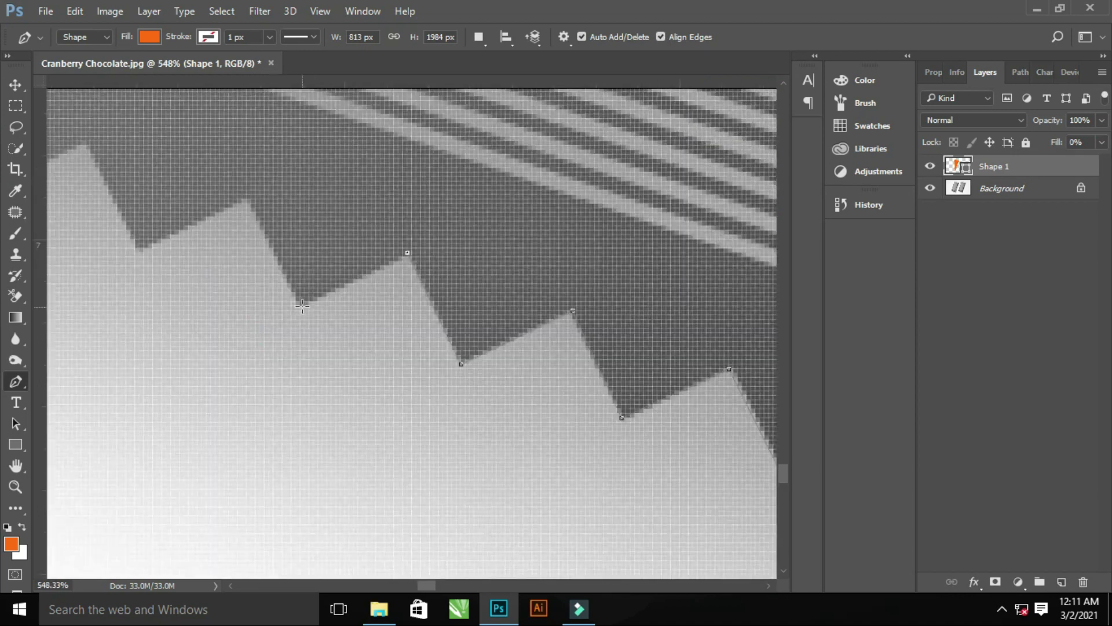
scroll(141, 250, down, 1)
Pan along the traced zigzag edge with the Pen tool, then fit both bars on screen
click(423, 284)
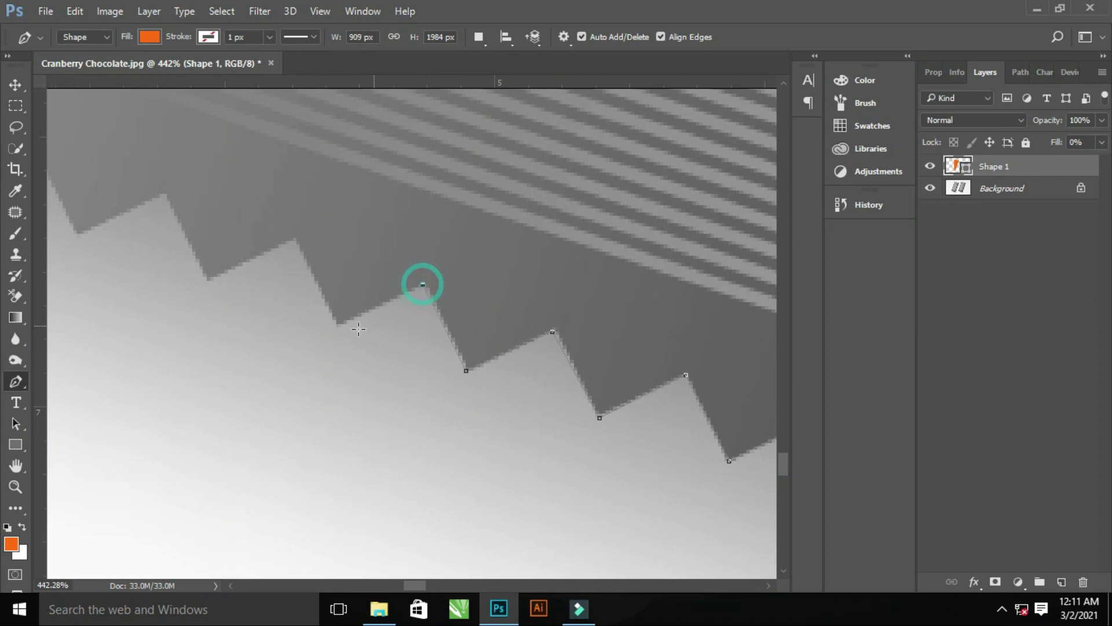
scroll(332, 352, up, 1)
drag(205, 309, 321, 334)
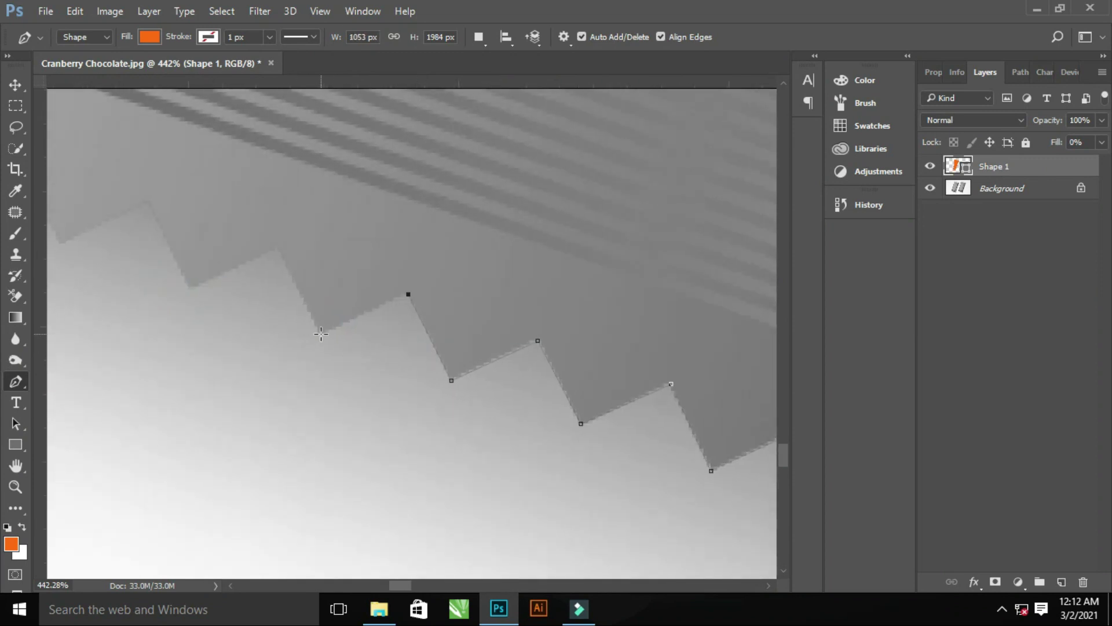
drag(159, 222, 386, 304)
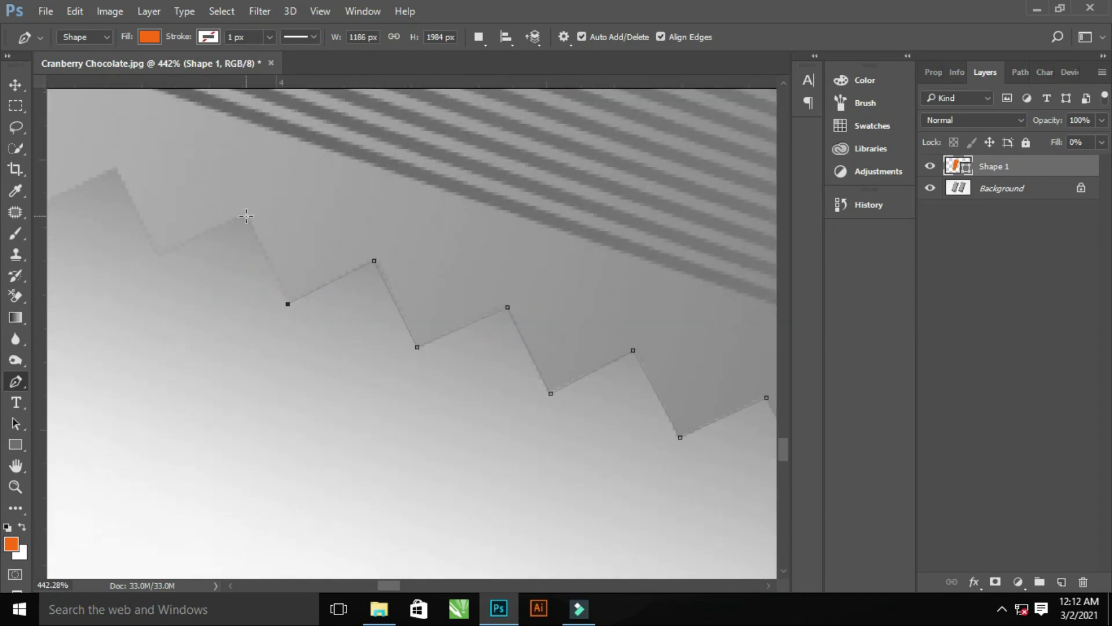
drag(246, 216, 457, 278)
drag(237, 278, 550, 363)
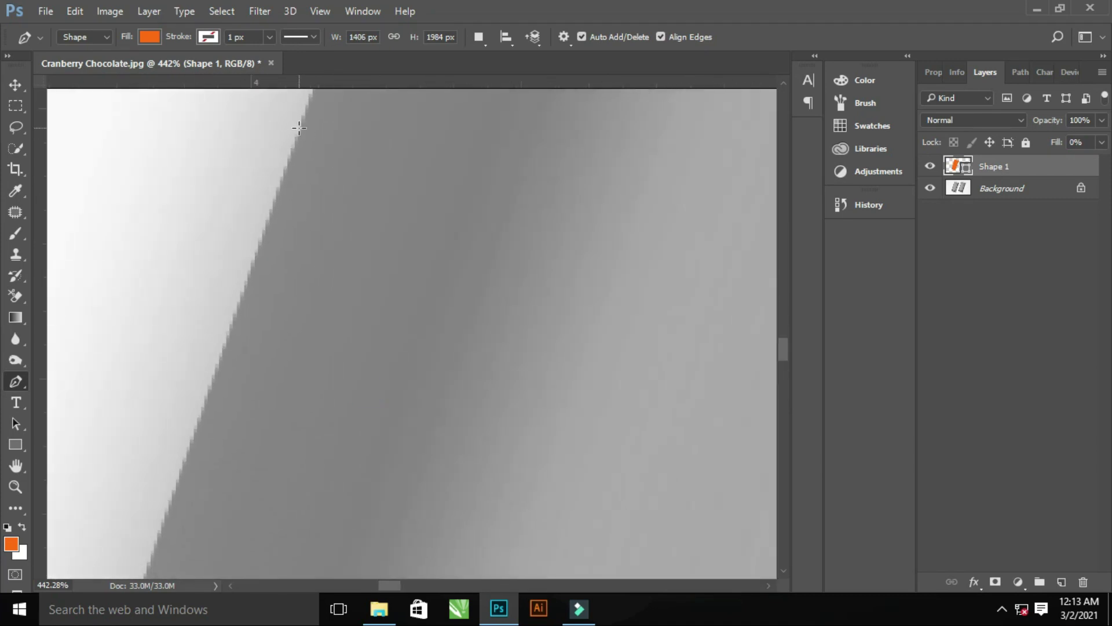
mouse_move(410, 315)
mouse_down()
mouse_move(467, 149)
mouse_move(330, 194)
mouse_move(418, 304)
mouse_up()
key(ctrl+0)
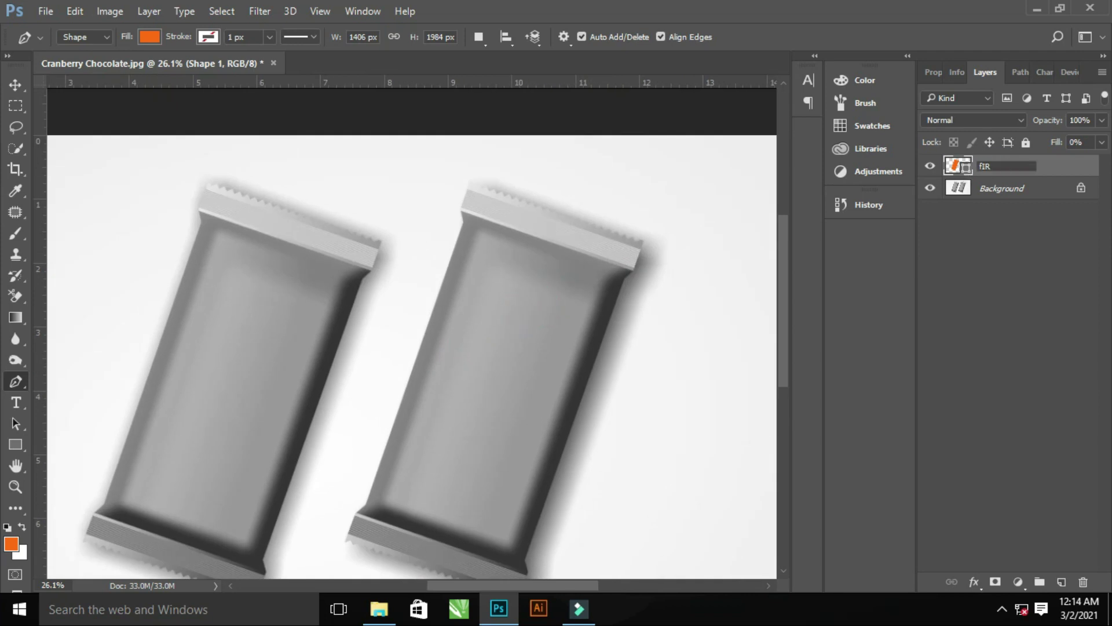
Place the first path points along the right wrapper's zigzag edge
scroll(542, 207, up, 10)
scroll(217, 268, up, 3)
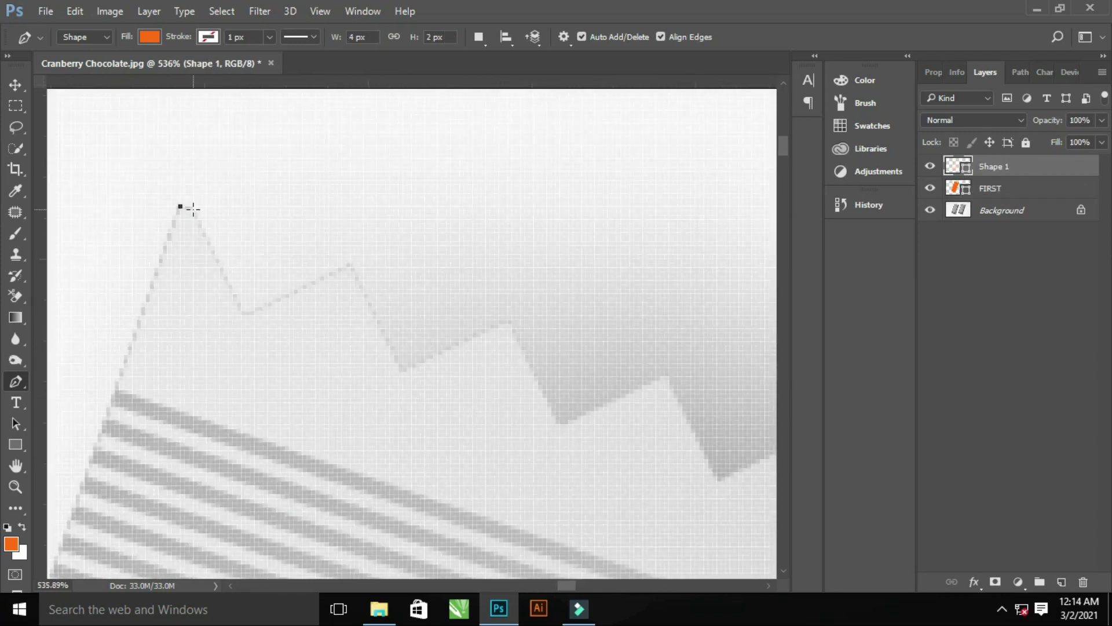
click(243, 314)
click(349, 265)
click(400, 368)
click(510, 325)
click(556, 420)
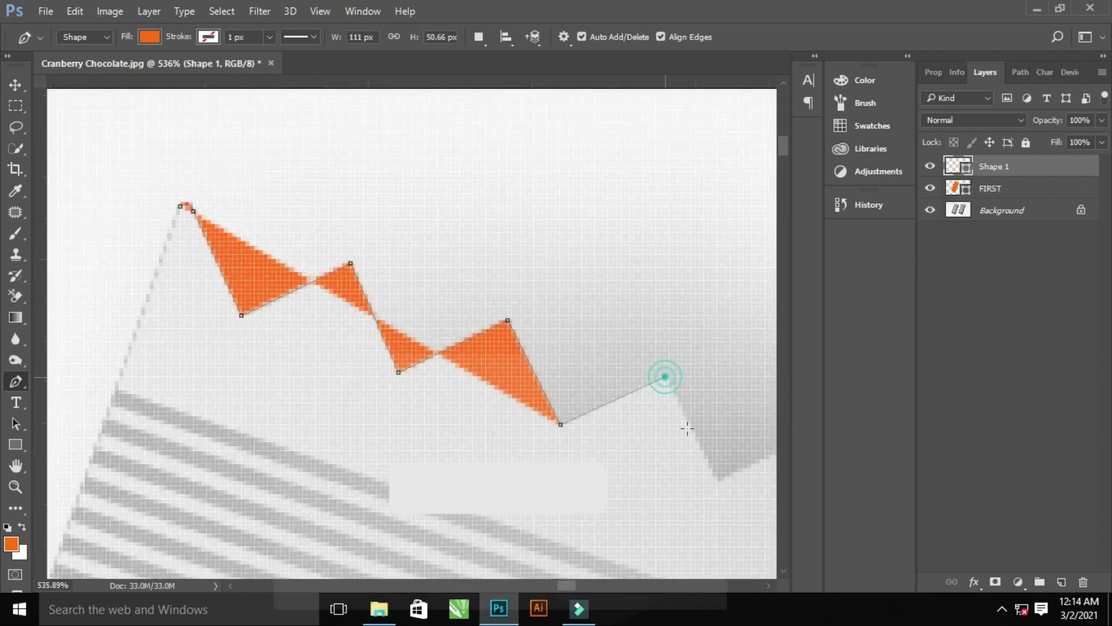
drag(666, 375, 423, 263)
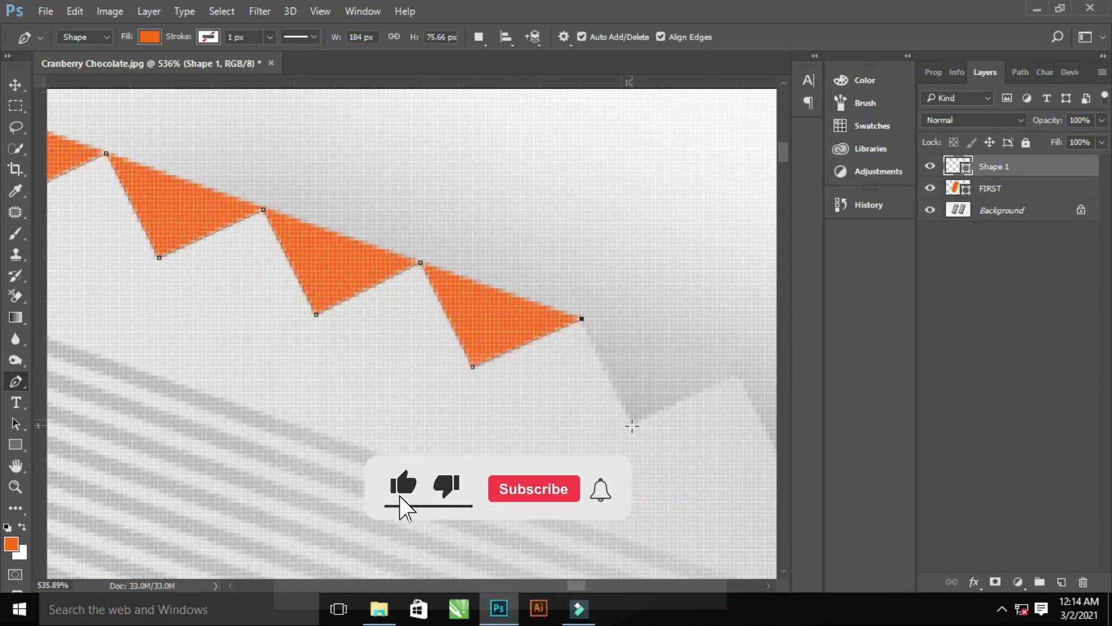
Continue the path through the next zigzag corners while panning along
drag(584, 325, 480, 326)
click(479, 325)
click(531, 421)
drag(645, 367, 442, 248)
click(442, 248)
click(653, 405)
drag(757, 372, 248, 178)
click(248, 178)
Add anchors at the following crimp corners further along the edge
scroll(417, 337, down, 2)
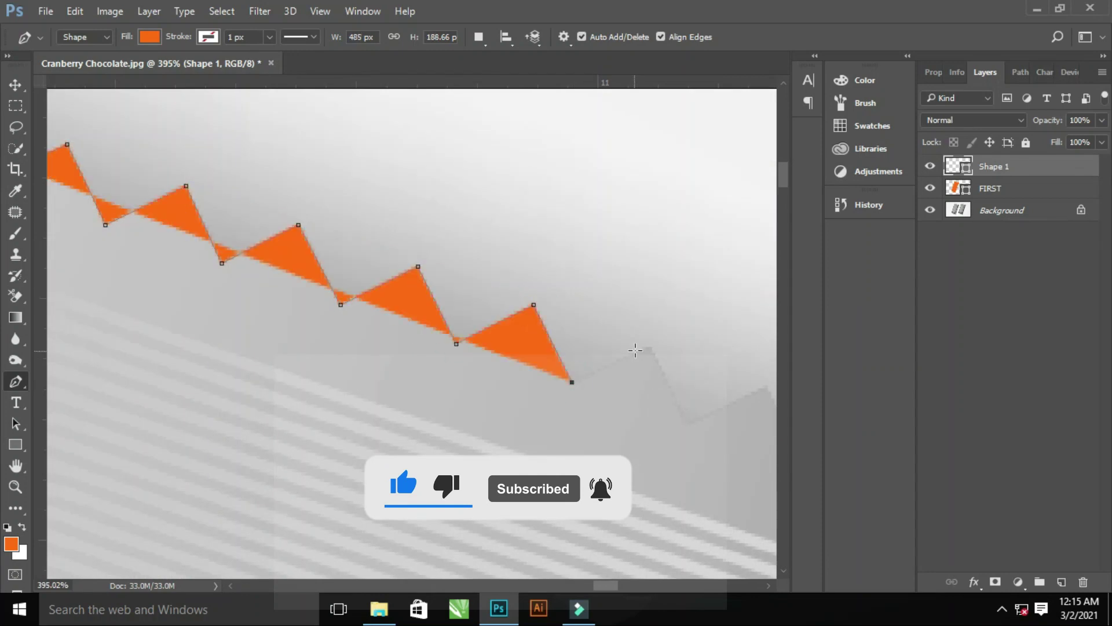
click(635, 350)
drag(713, 435, 434, 368)
click(389, 328)
click(470, 296)
click(508, 370)
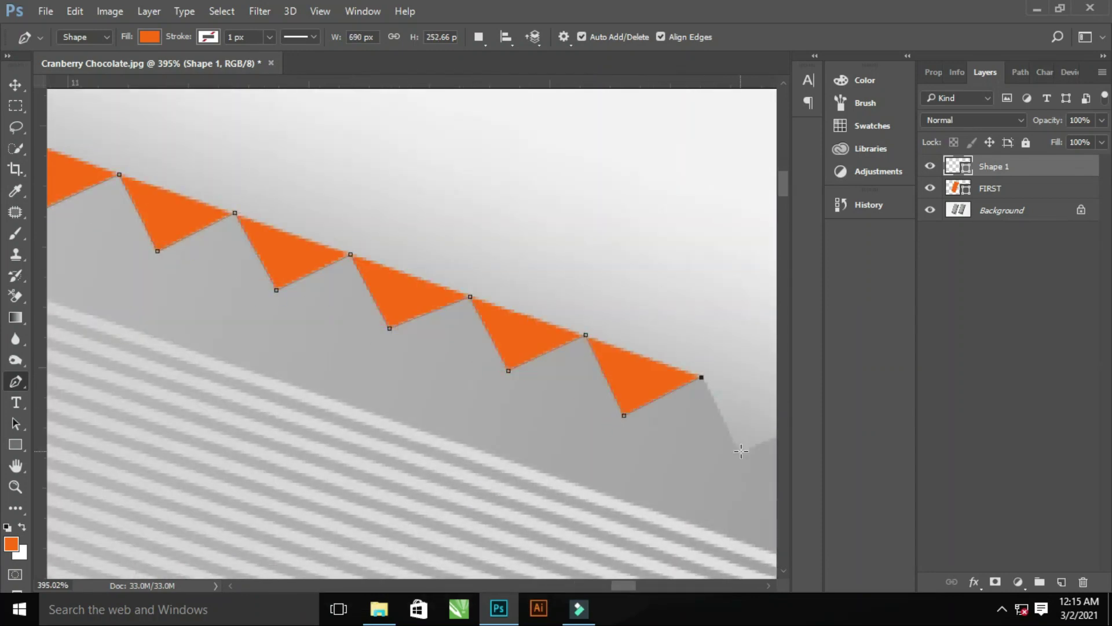
drag(741, 450, 321, 283)
Set the new shape's fill to 0% and anchor the wrapper's corner
drag(1101, 152, 1014, 159)
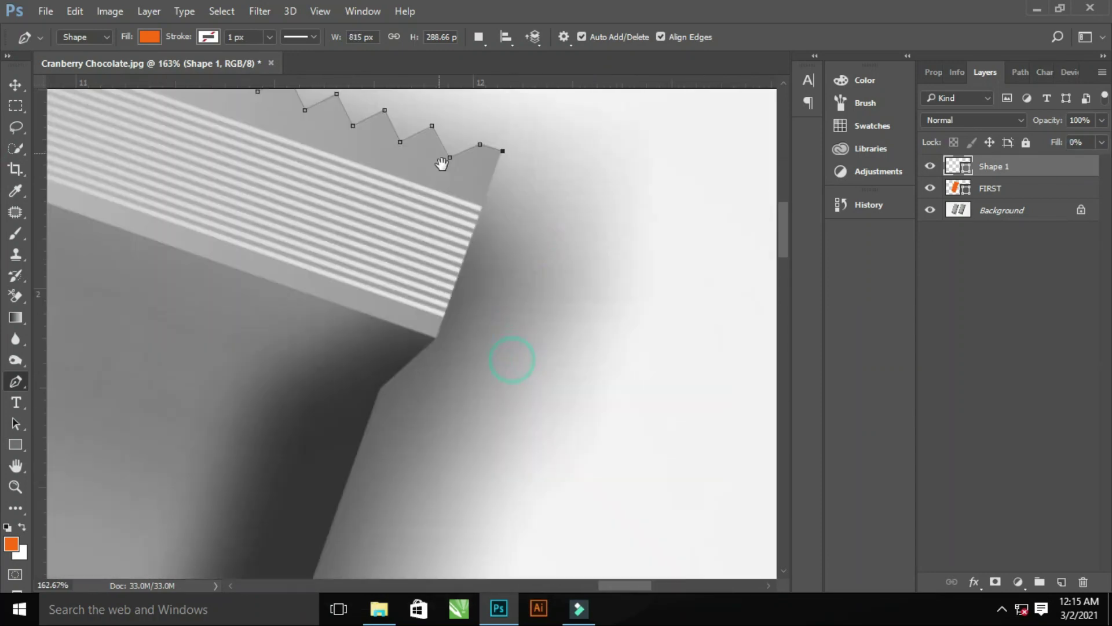
scroll(510, 360, down, 3)
drag(435, 330, 401, 360)
click(377, 398)
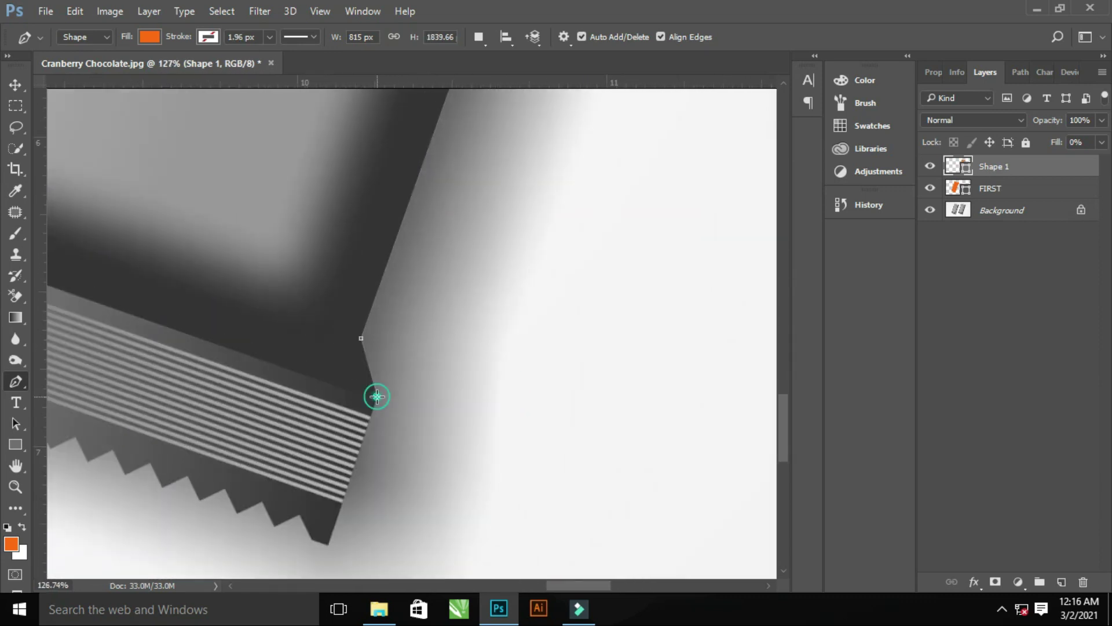
scroll(464, 377, up, 3)
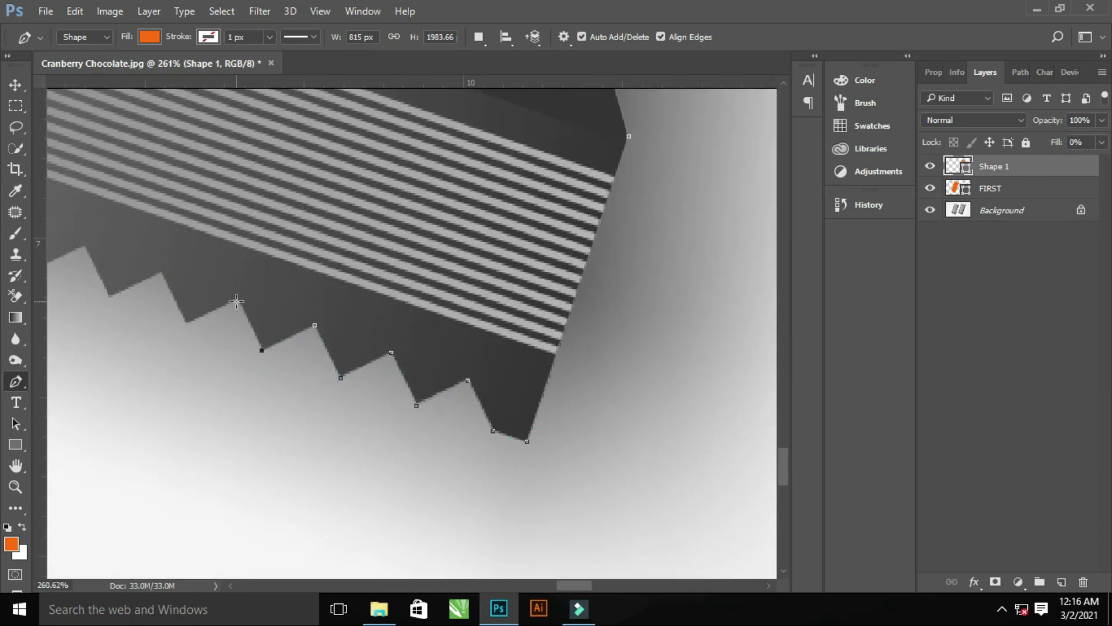
scroll(109, 294, up, 1)
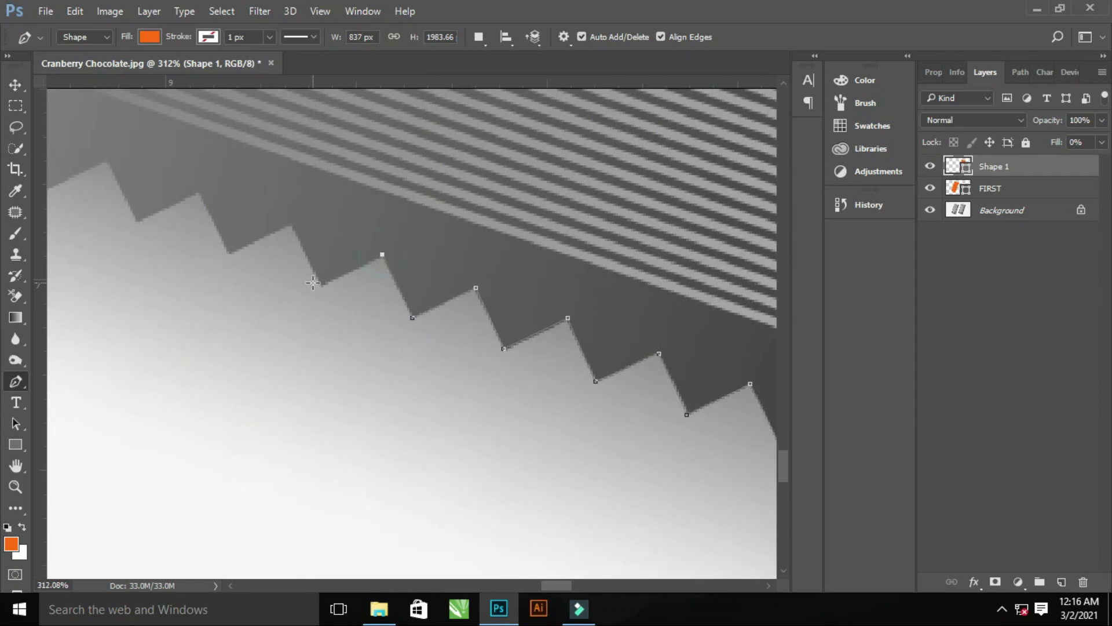
Follow the remaining crimped edge and close the path around the wrapper corner
drag(228, 285, 413, 349)
scroll(296, 269, up, 1)
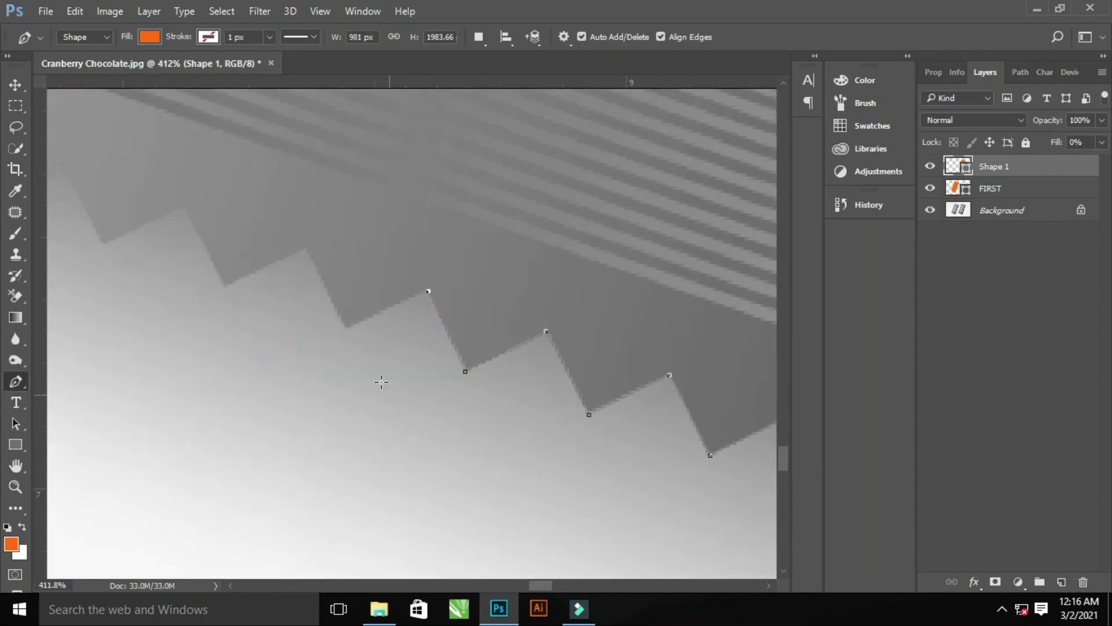
drag(103, 244, 303, 306)
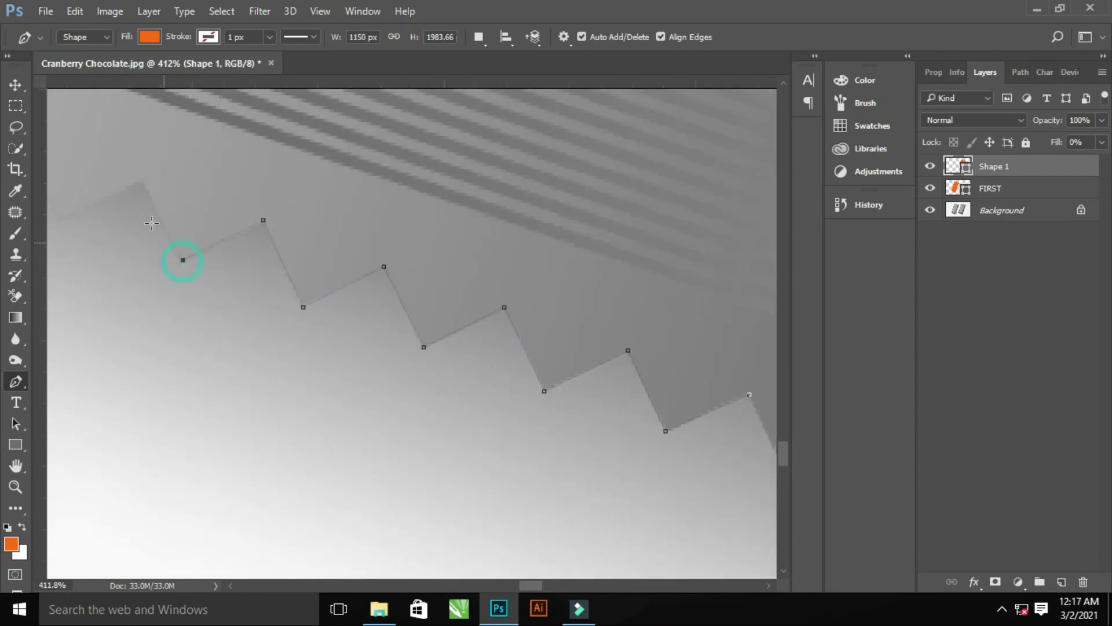
drag(141, 204, 367, 206)
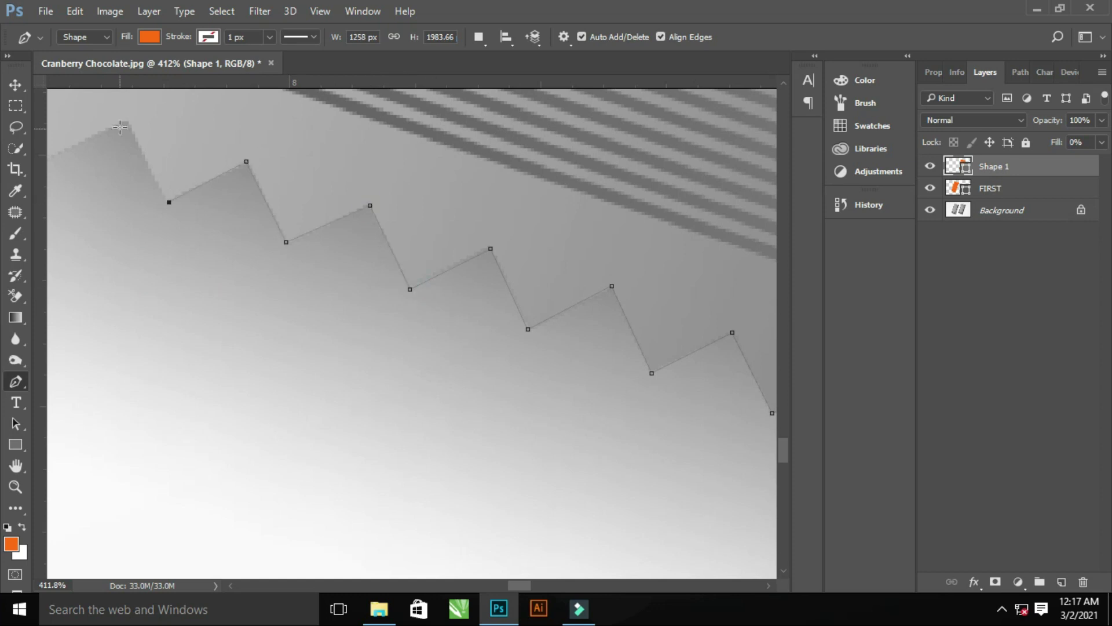
drag(120, 126, 450, 226)
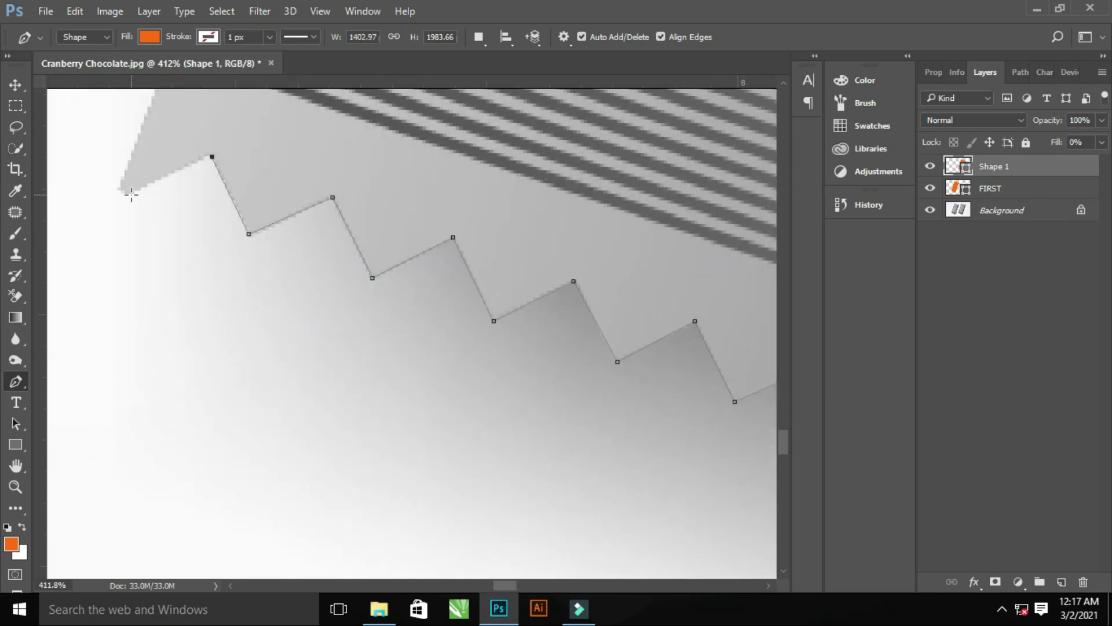
drag(132, 195, 281, 226)
click(368, 142)
mouse_move(367, 141)
mouse_down()
mouse_move(514, 224)
mouse_move(328, 315)
mouse_up()
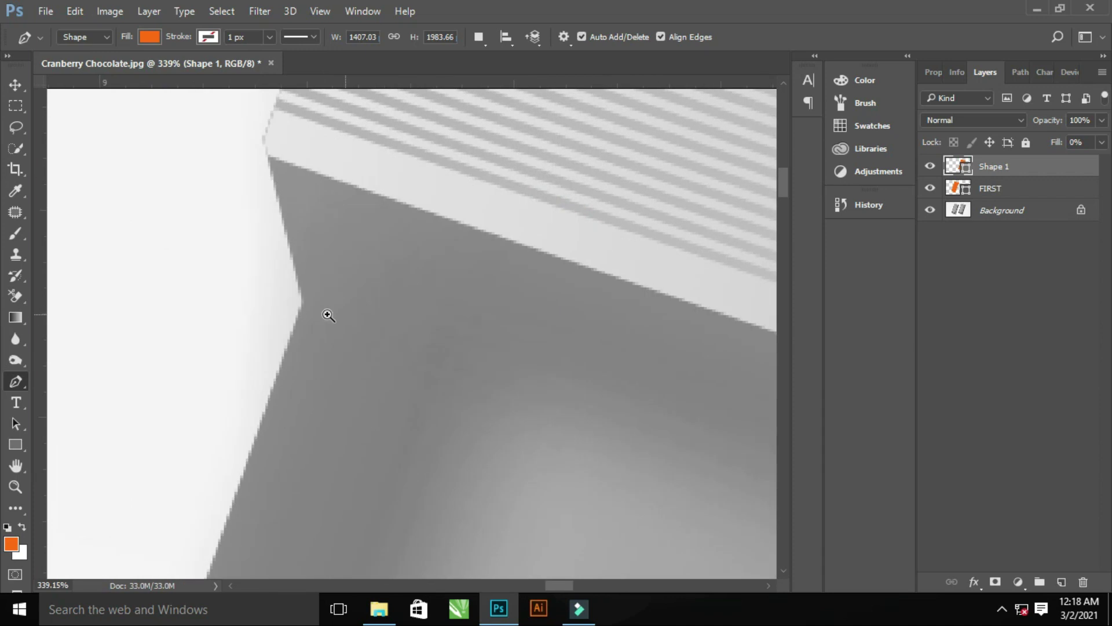
scroll(306, 229, down, 3)
scroll(559, 368, down, 3)
scroll(559, 368, down, 3)
Rename the traced shape layer to sECOND
double_click(994, 167)
text(sECOND)
key(Return)
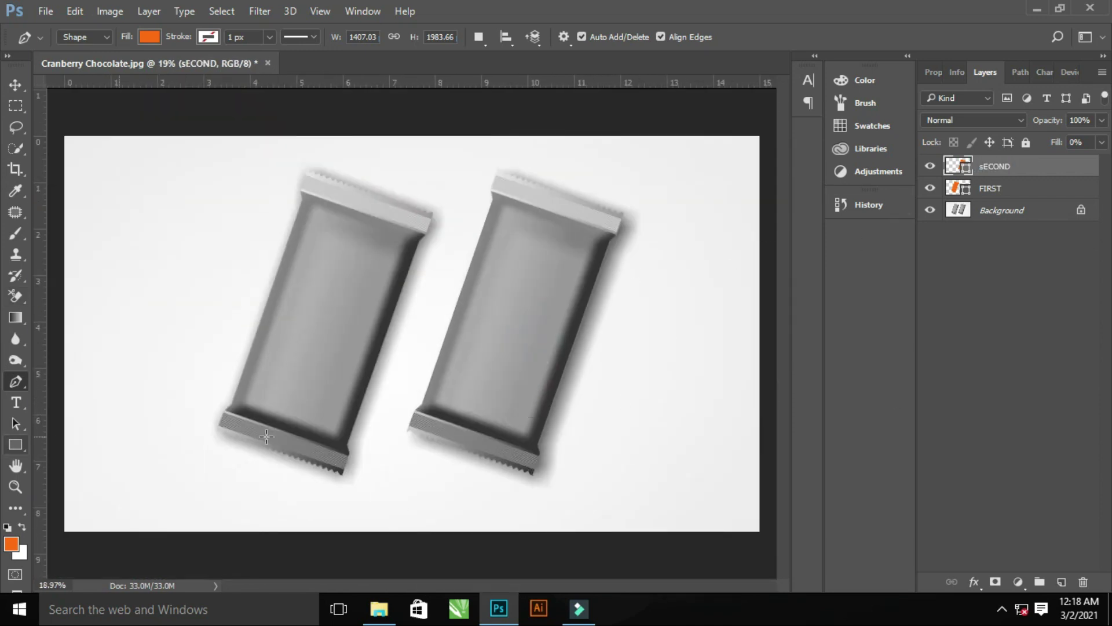
Group the sECOND and FIRST shape layers into a group named oBJECT id
shift+click(1020, 188)
drag(1020, 188, 1040, 582)
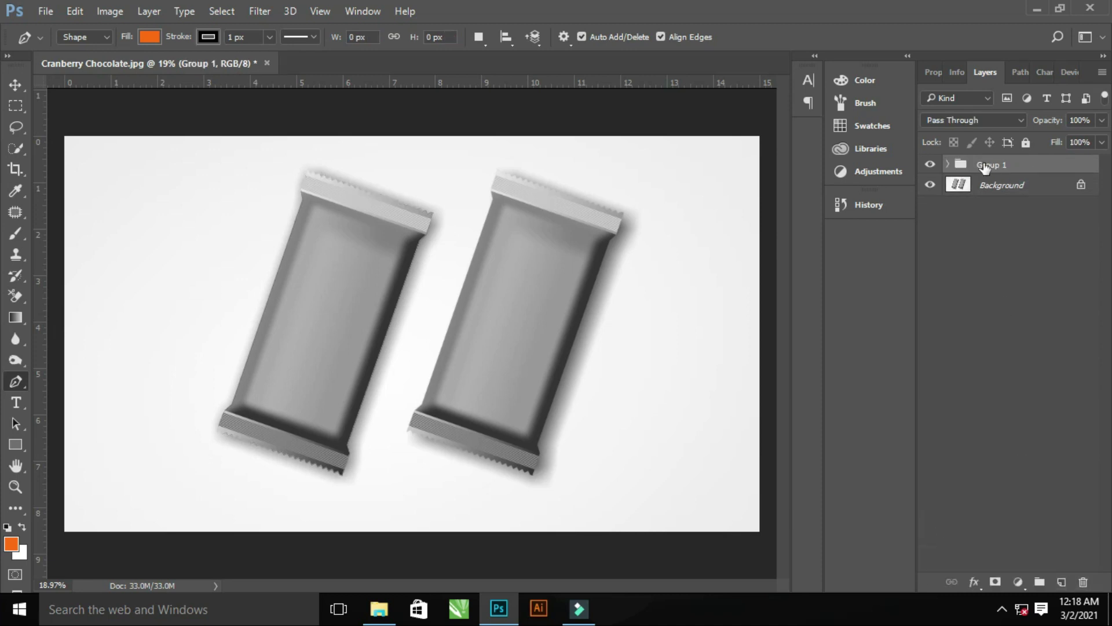
text(oBJECT id)
key(Return)
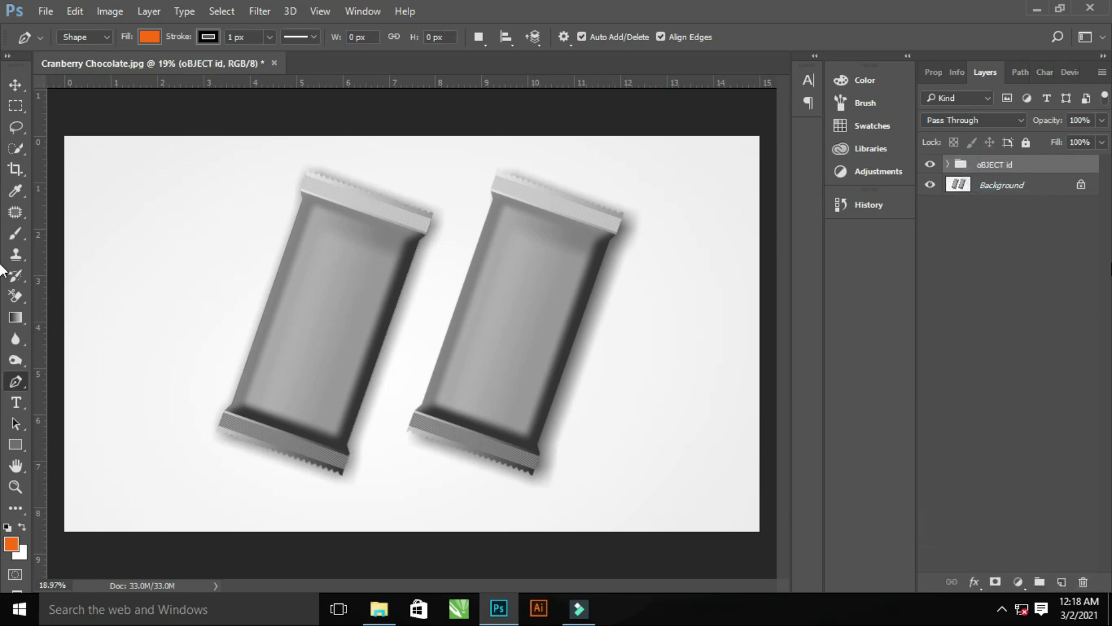
click(15, 448)
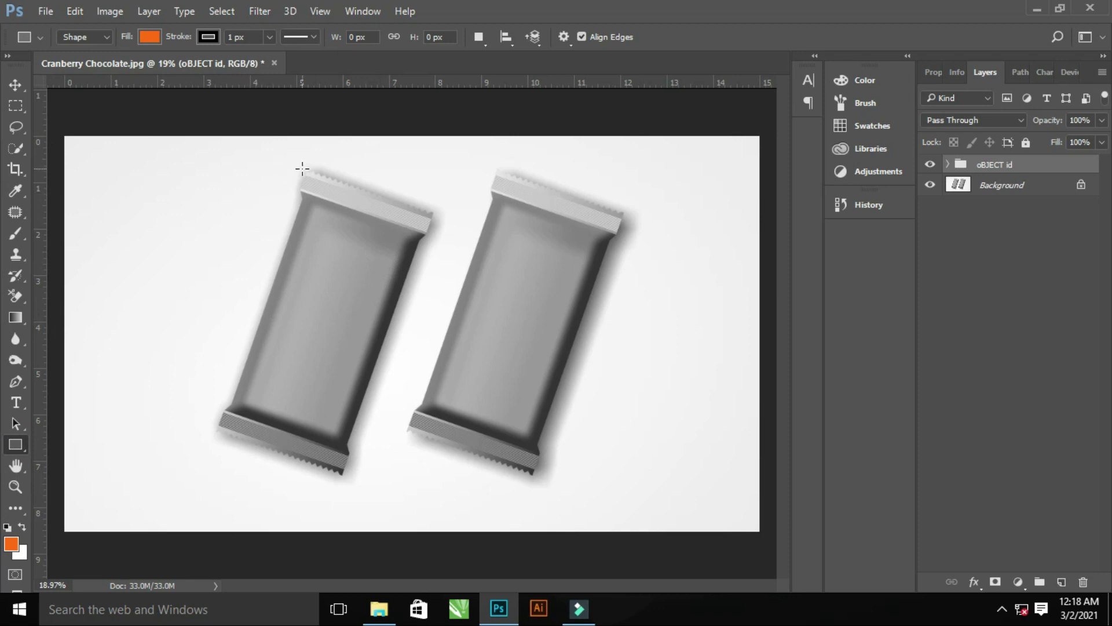
Cover the left bar with an orange rectangle, duplicate it, hide the copy, and begin renaming it fIRST
drag(306, 170, 432, 475)
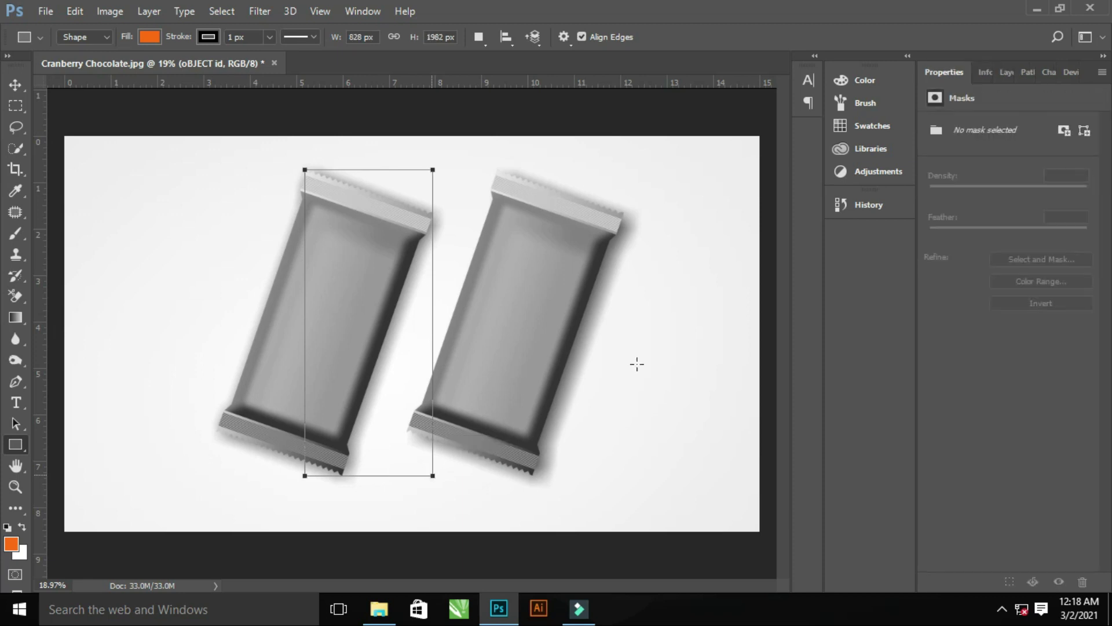
click(1007, 71)
key(ctrl+j)
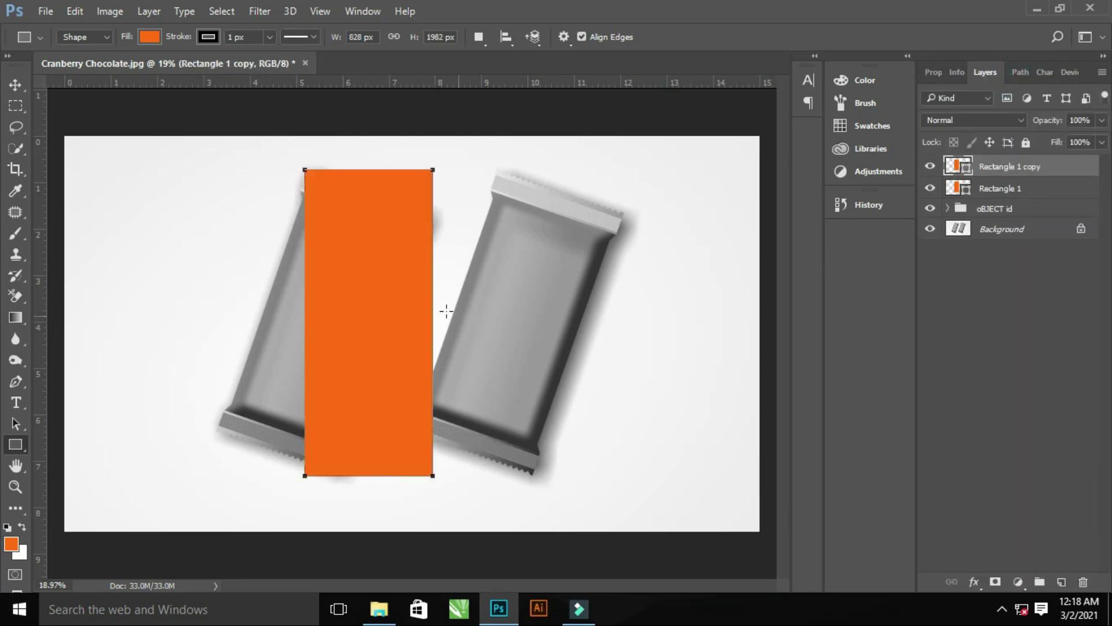
click(930, 167)
double_click(999, 189)
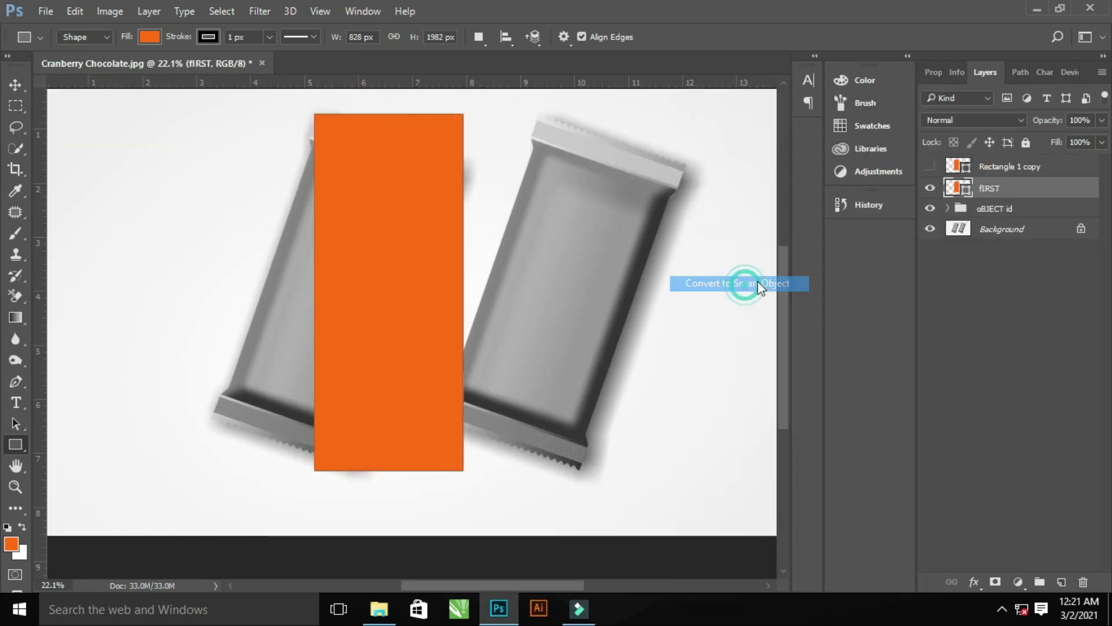
Lower the rectangle's fill to 12% and switch its free transform to Distort
key(ctrl+t)
click(1102, 143)
drag(1049, 172, 1030, 172)
right_click(398, 322)
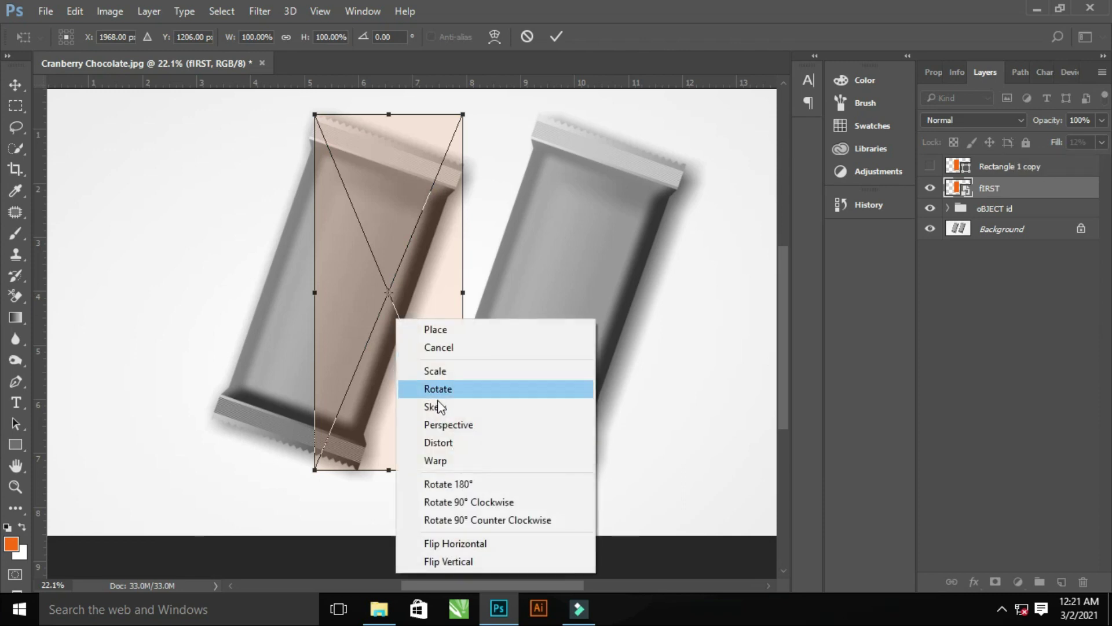
click(448, 460)
right_click(433, 432)
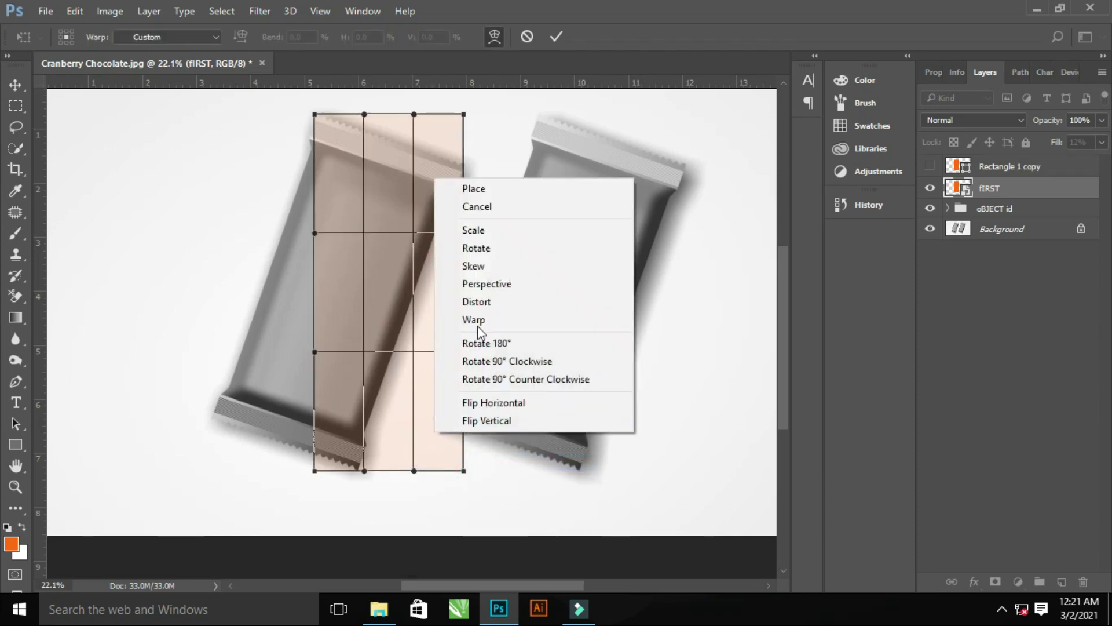
click(477, 301)
Drag the rectangle's corners onto the tilted left bar's corners
drag(313, 469, 212, 418)
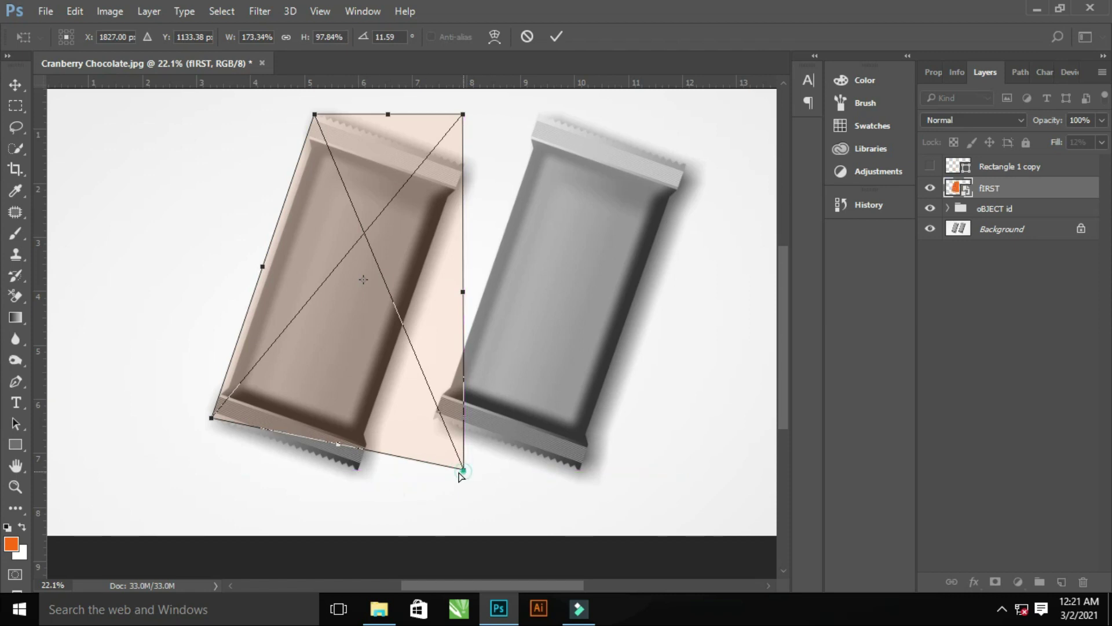
drag(462, 471, 360, 470)
drag(463, 115, 470, 172)
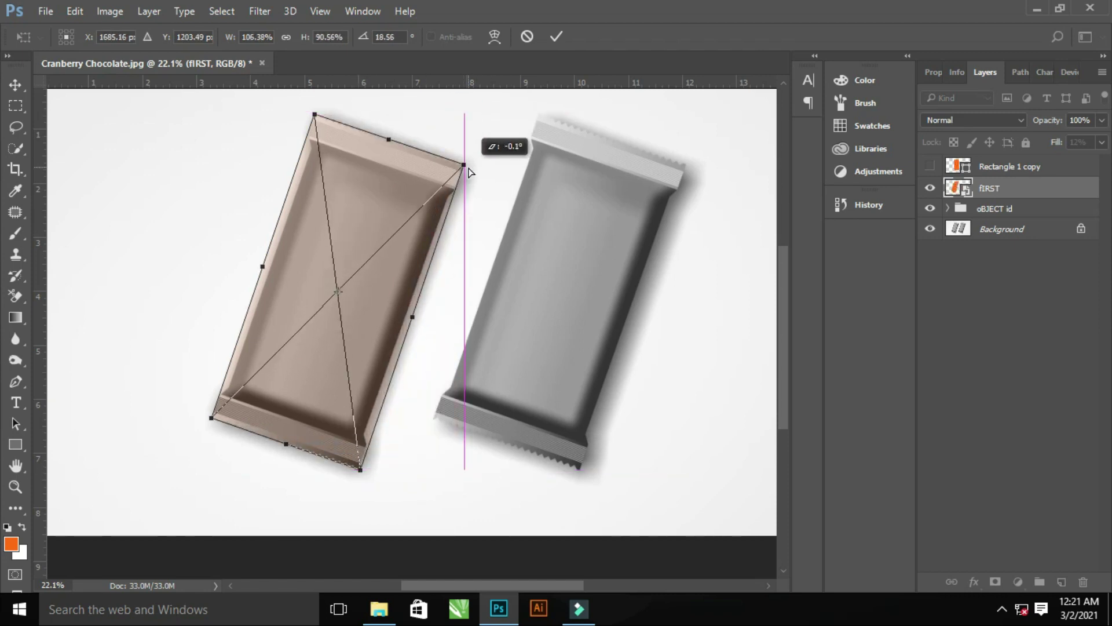
click(304, 244)
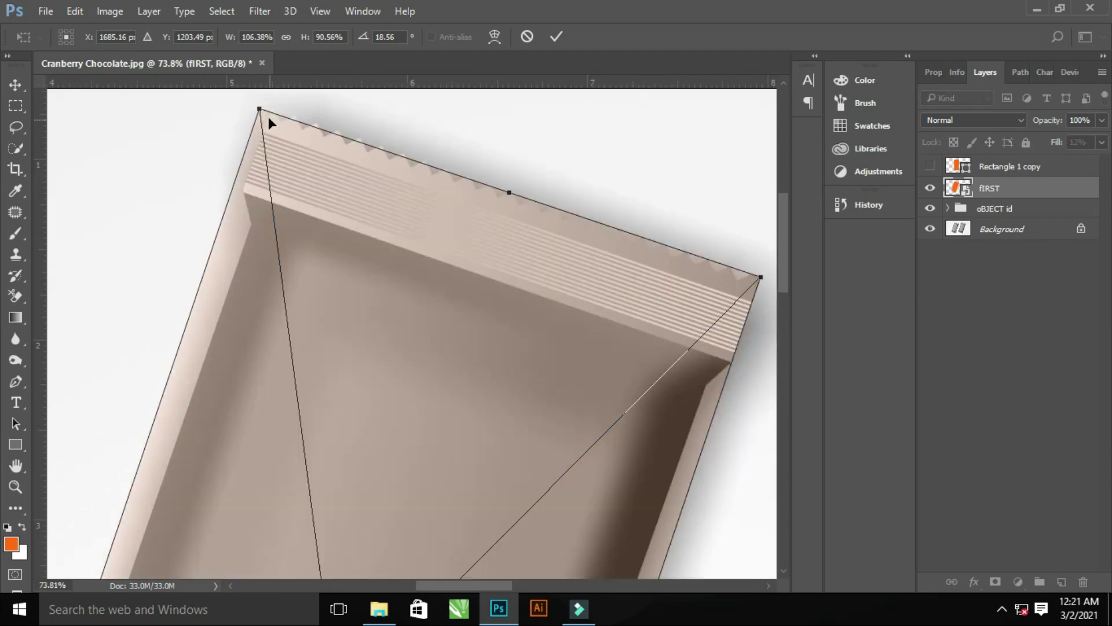
drag(268, 109, 270, 106)
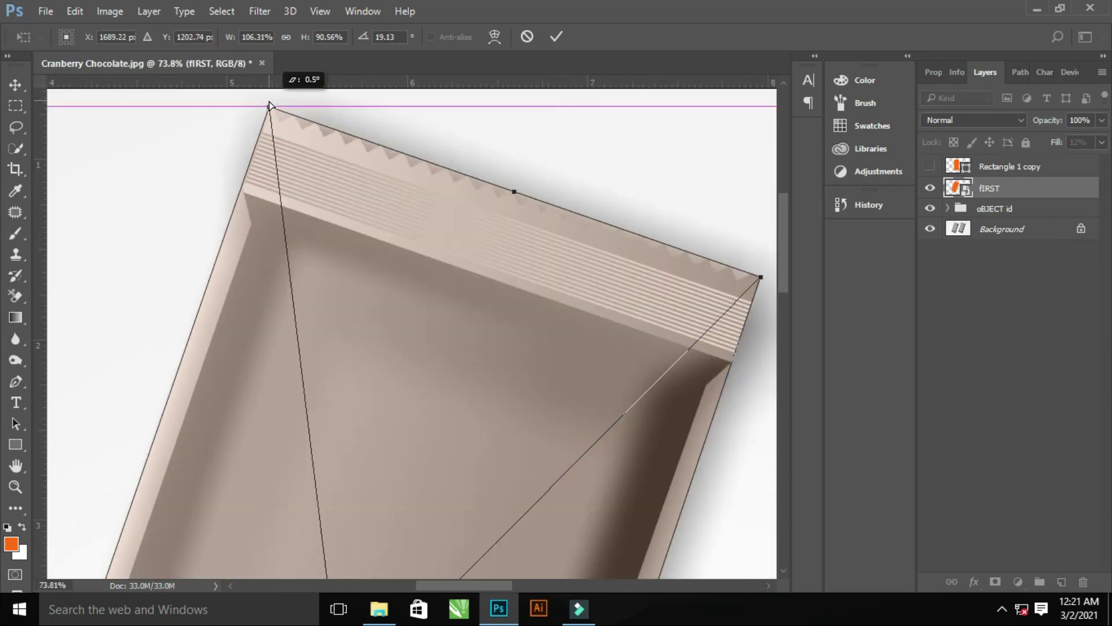
drag(269, 106, 272, 99)
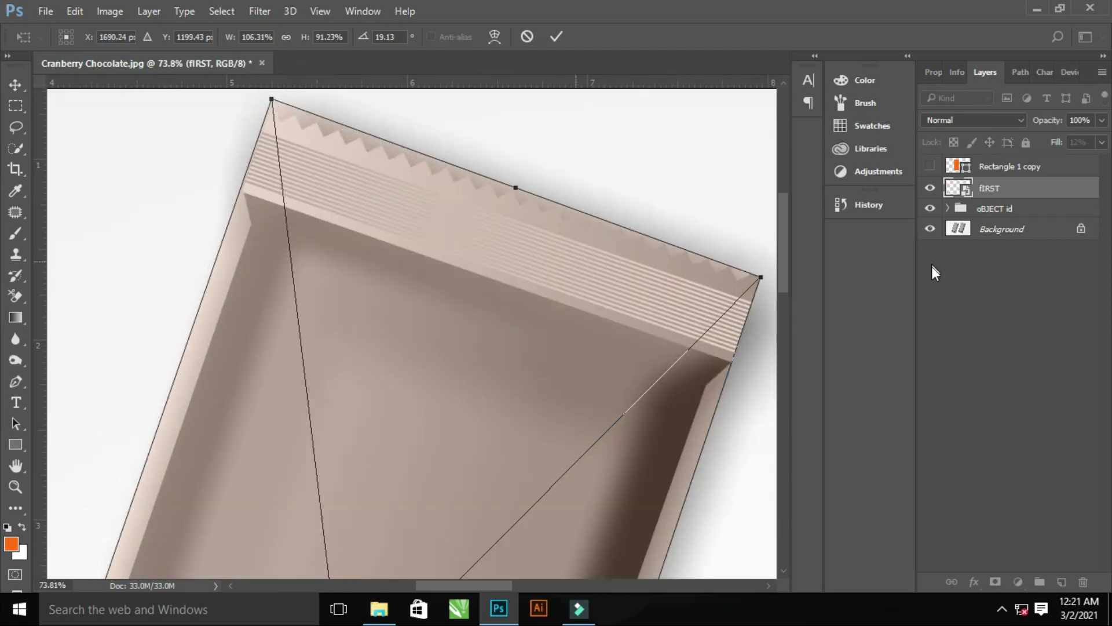
drag(762, 280, 769, 279)
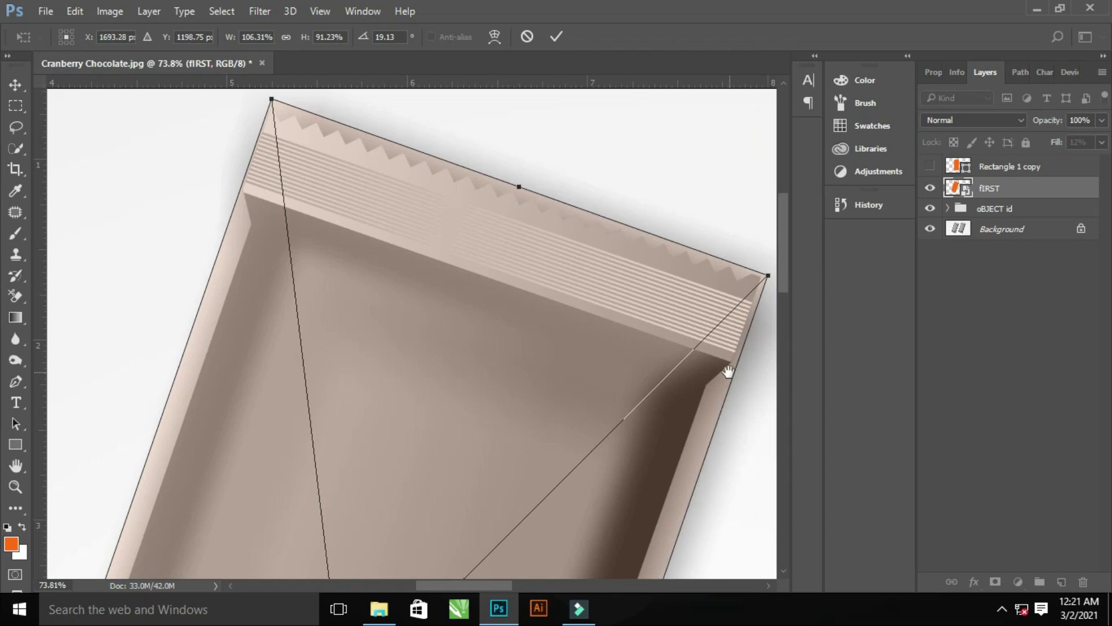
Fine-tune the bottom corners to the wrapper edge and apply the distortion
scroll(729, 371, down, 5)
scroll(661, 432, up, 3)
drag(328, 375, 306, 346)
scroll(347, 400, up, 4)
drag(743, 517, 492, 343)
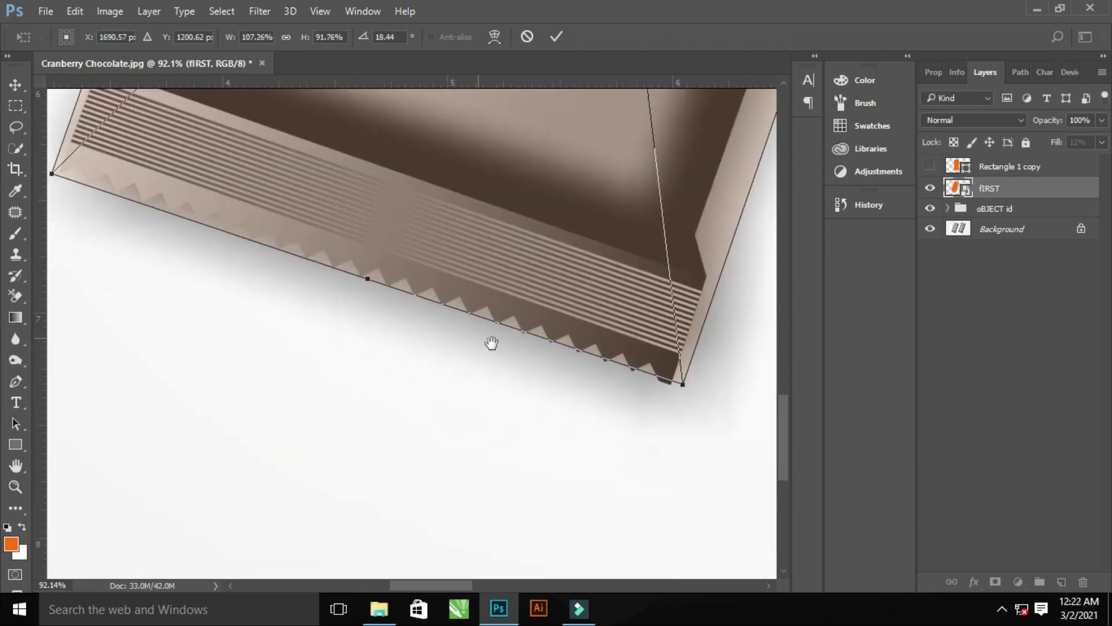
drag(682, 391, 677, 392)
scroll(440, 318, down, 5)
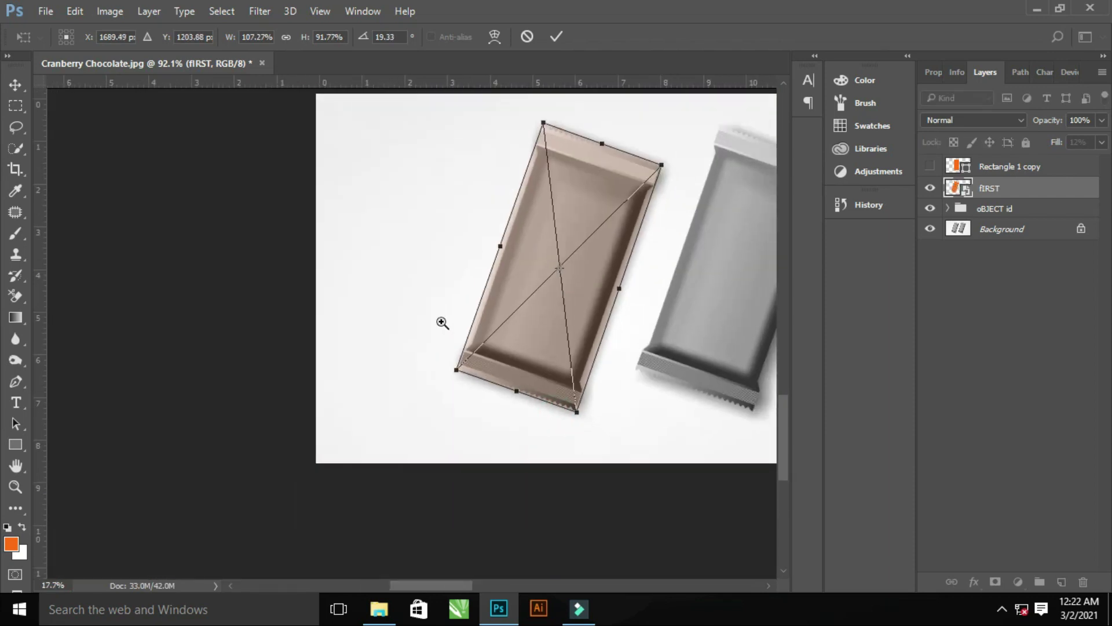
scroll(522, 343, up, 1)
scroll(472, 304, up, 1)
key(Return)
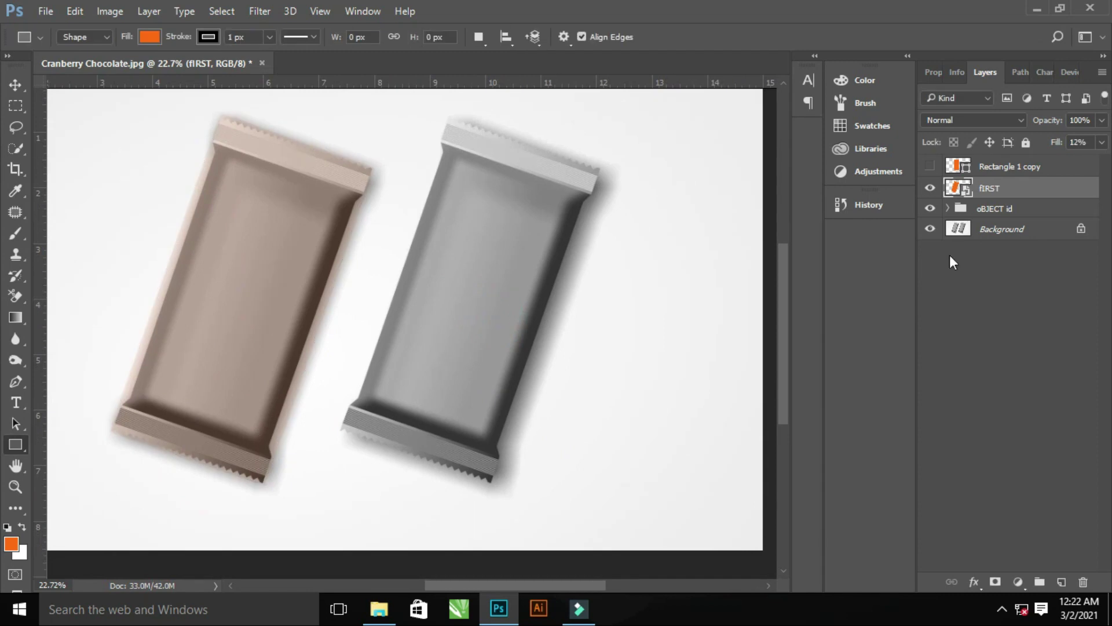
Mask fIRST to the FIRST outline, then unhide the duplicate rectangle and begin renaming it
click(948, 209)
ctrl+click(978, 259)
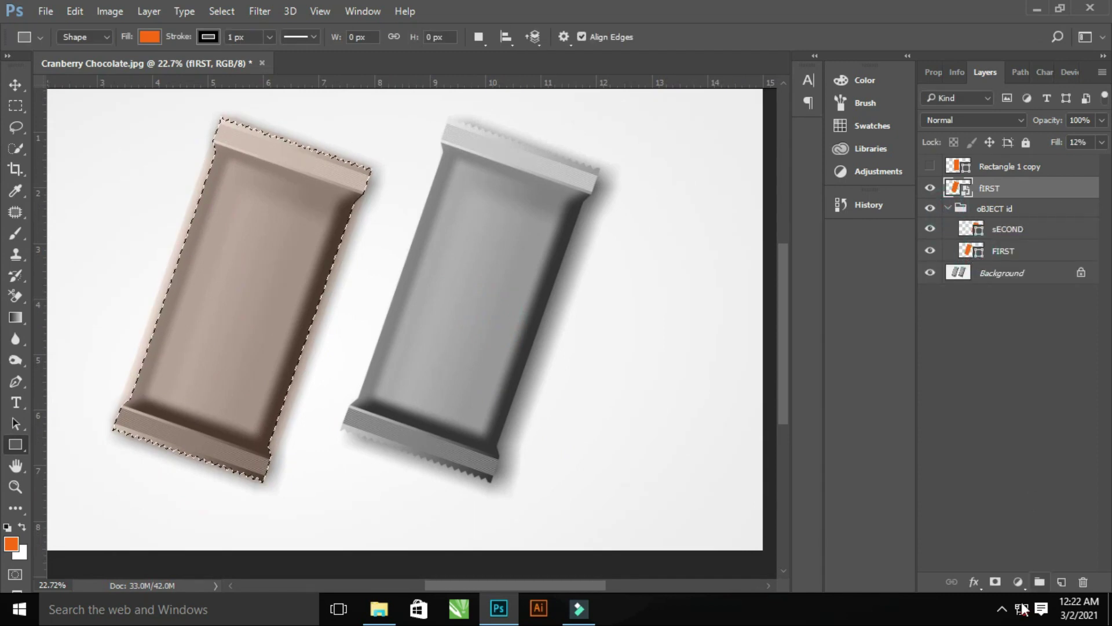
click(995, 581)
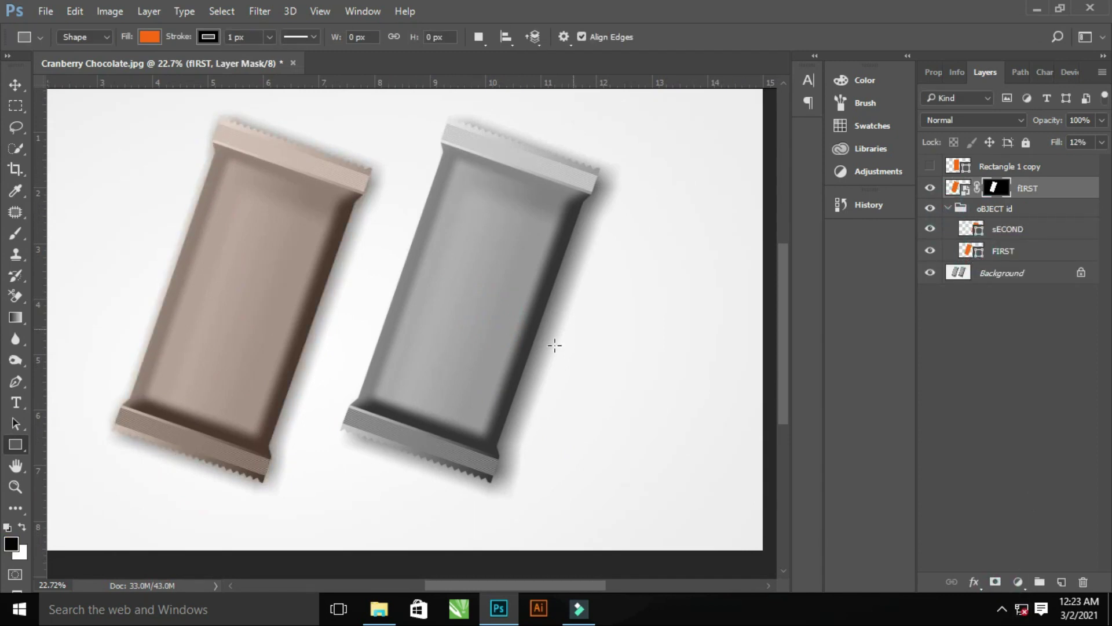
click(931, 166)
double_click(1020, 167)
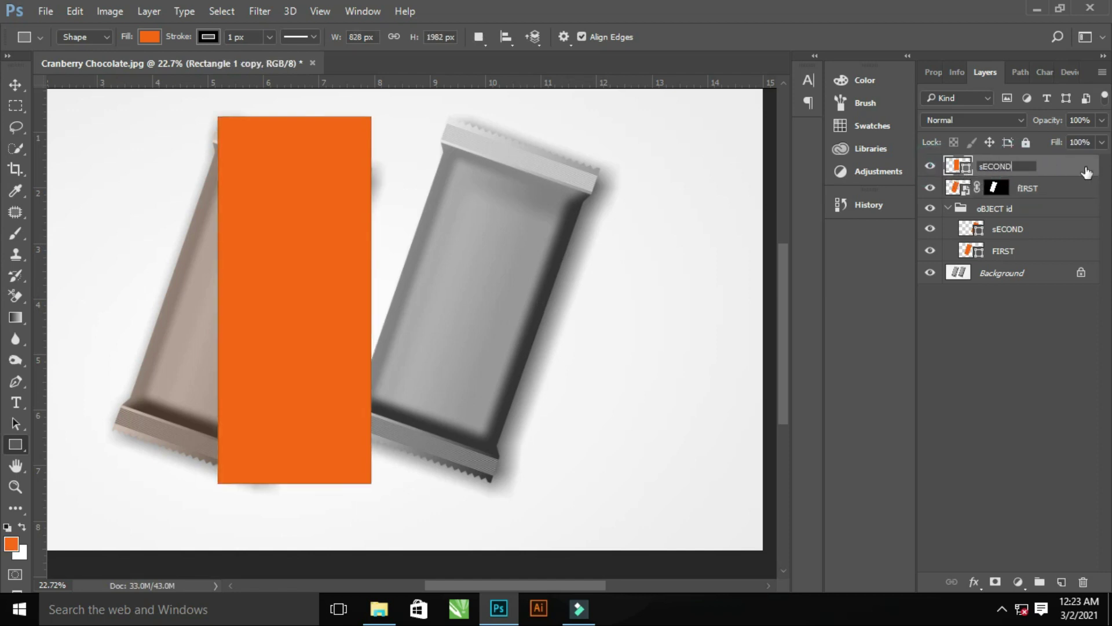
Name the layer sECOND, convert it to a smart object and lower its fill to 21%
key(Return)
right_click(992, 169)
click(733, 286)
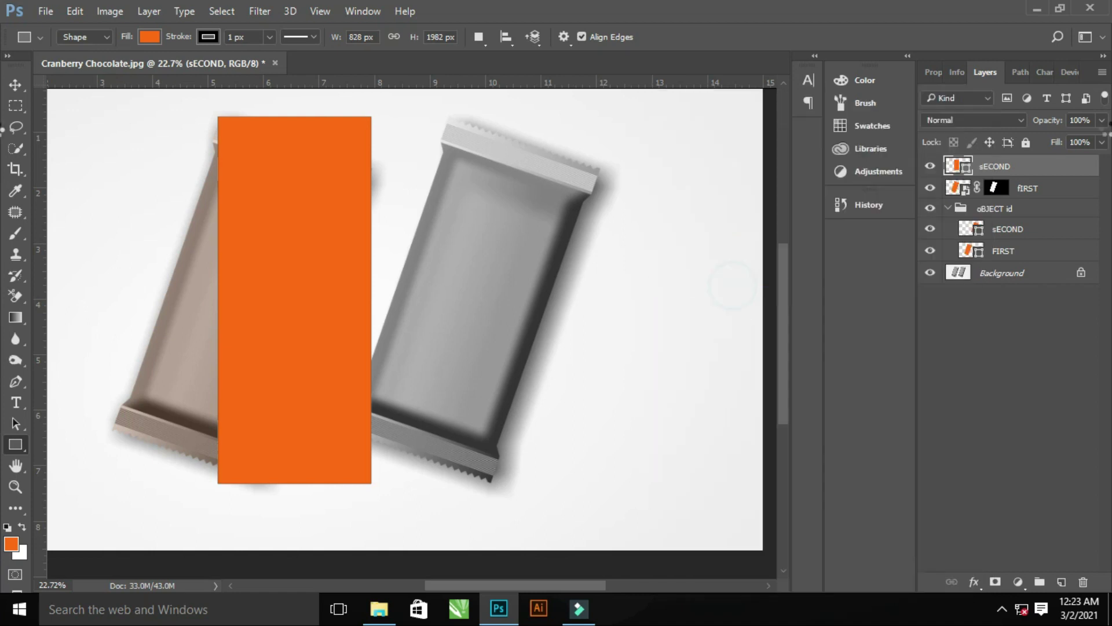
click(1102, 142)
drag(1101, 160, 1041, 163)
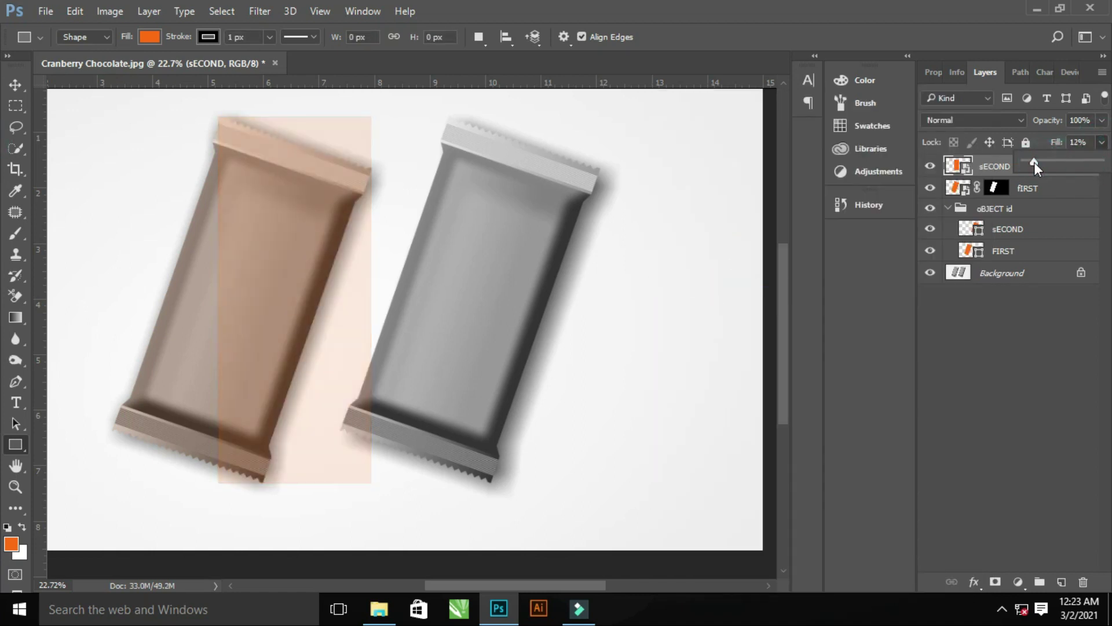
Free Transform the orange rectangle over the right wrapper and start distorting its bottom-left corner
key(ctrl+t)
drag(323, 270, 516, 266)
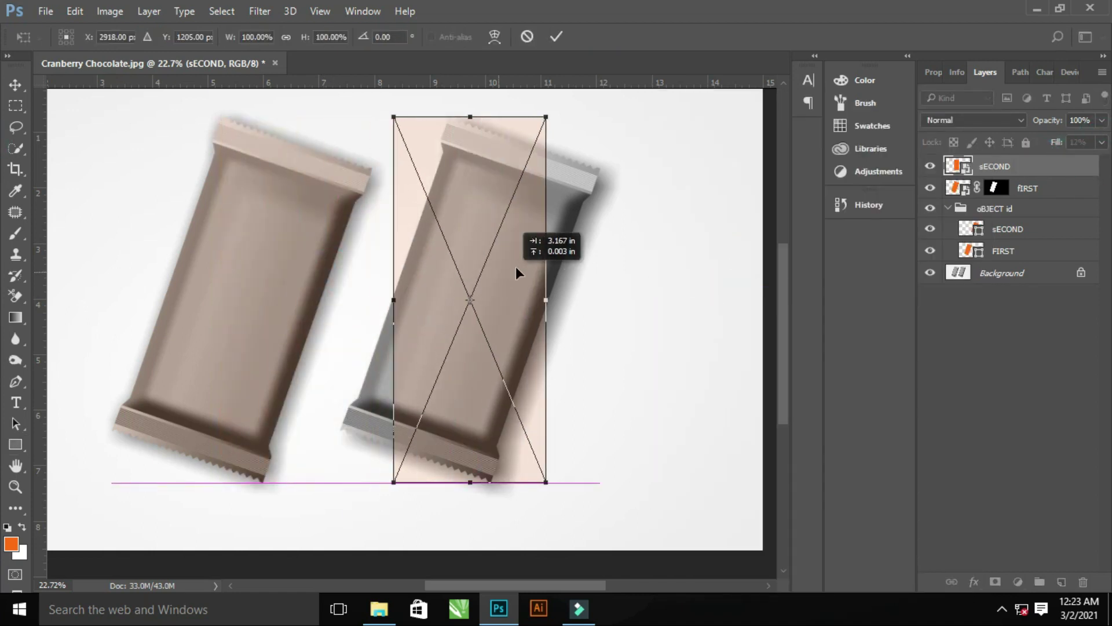
drag(397, 472, 456, 478)
scroll(456, 478, down, 5)
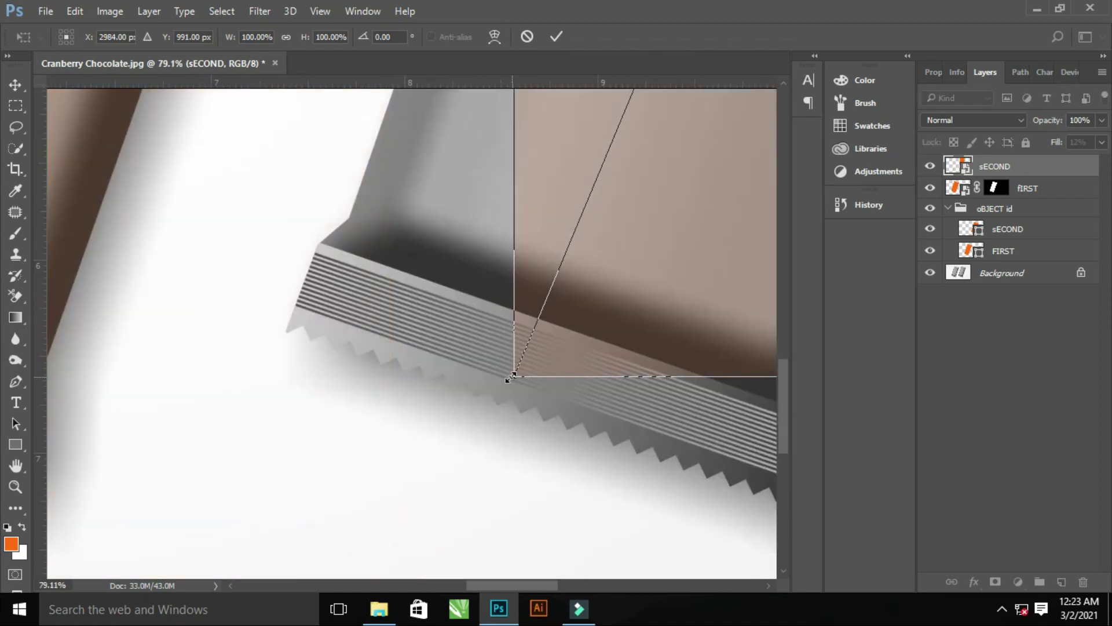
right_click(570, 282)
click(608, 403)
mouse_move(514, 376)
mouse_down()
mouse_move(278, 333)
mouse_move(502, 344)
mouse_move(472, 380)
mouse_up()
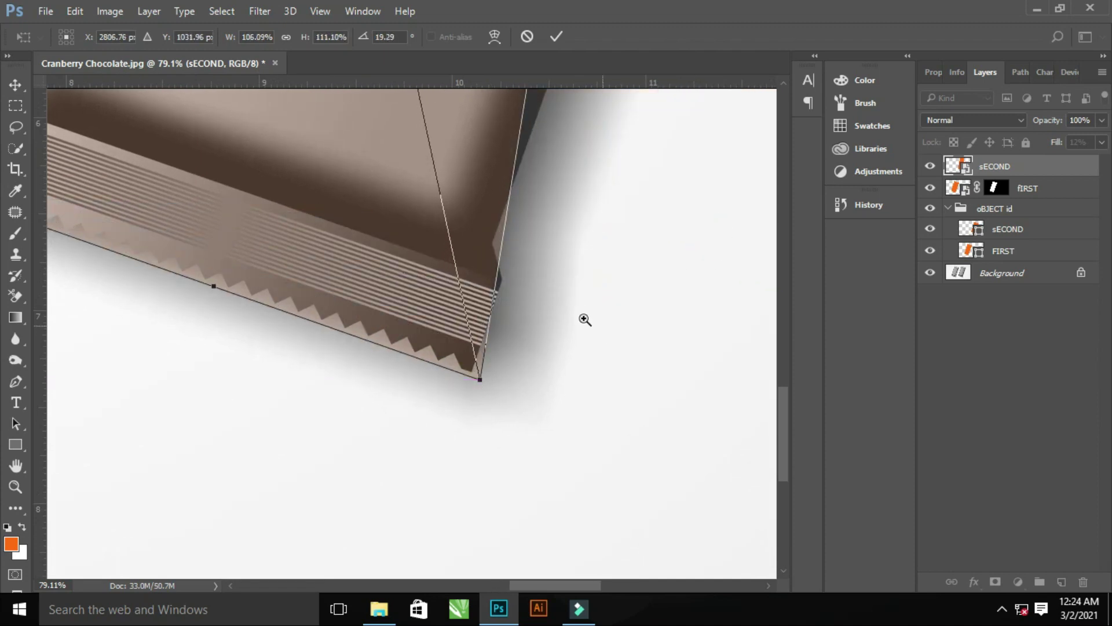
Distort the rectangle's remaining corners onto the tilted right wrapper and commit the shape
scroll(498, 451, down, 3)
scroll(613, 307, up, 3)
scroll(613, 308, right, 2)
drag(403, 286, 492, 456)
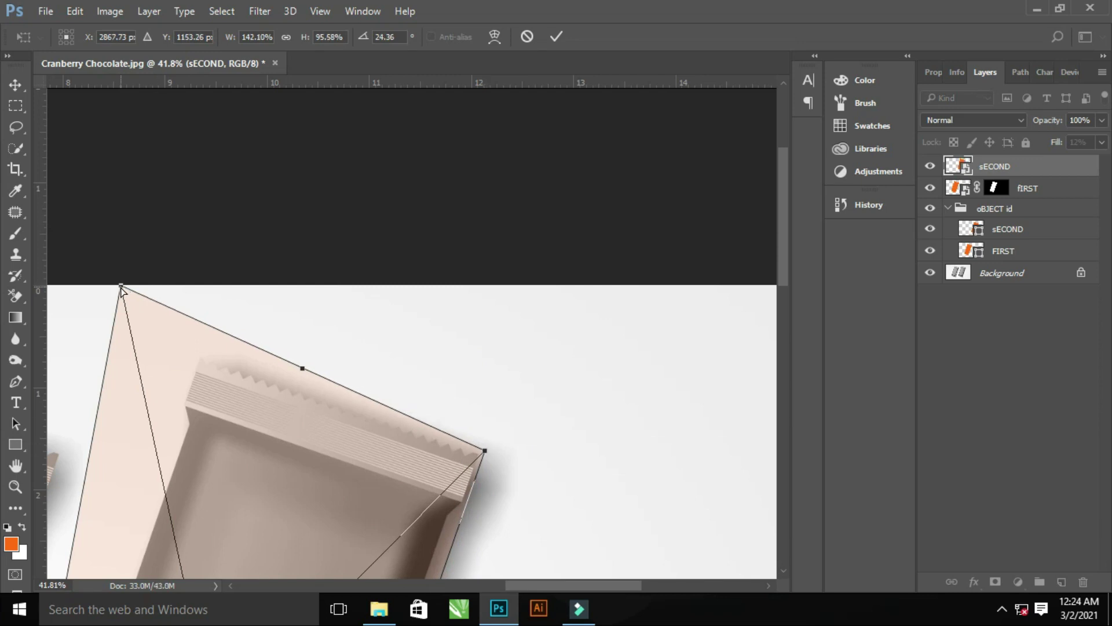
drag(122, 291, 198, 372)
scroll(412, 478, up, 4)
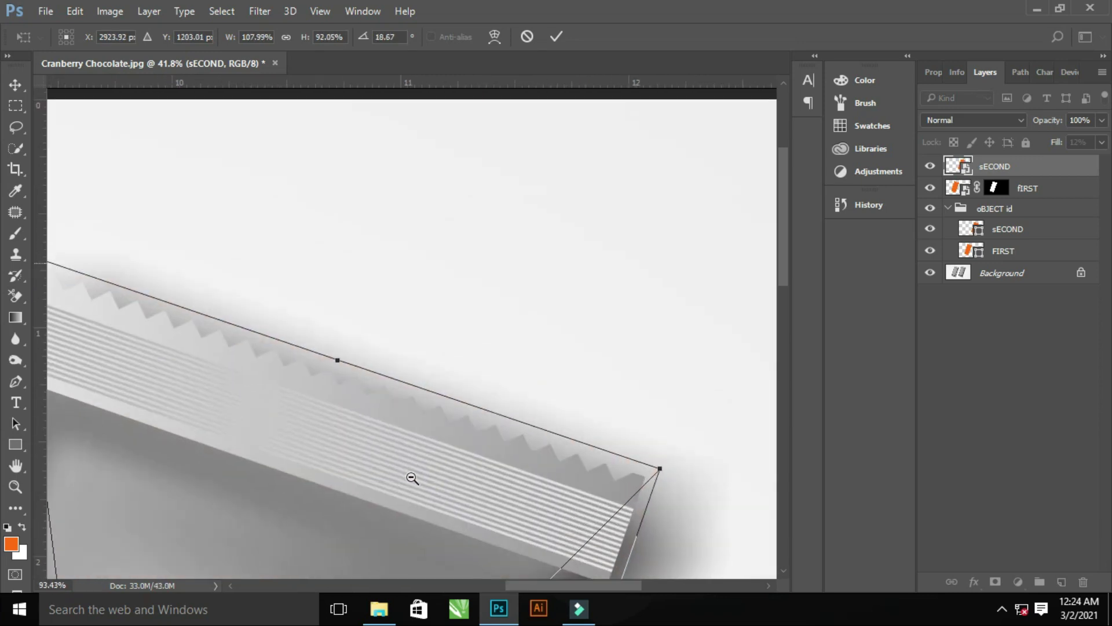
scroll(412, 478, down, 2)
scroll(350, 457, down, 2)
scroll(372, 447, down, 1)
scroll(448, 315, down, 1)
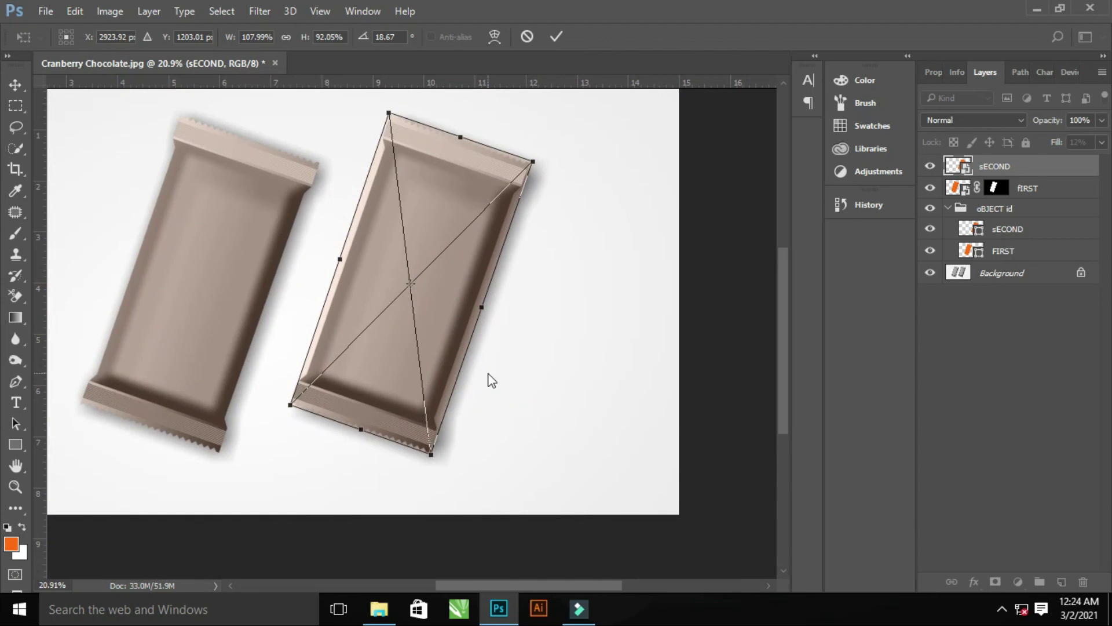
scroll(365, 390, up, 2)
scroll(406, 452, up, 2)
drag(169, 411, 167, 416)
scroll(657, 372, down, 3)
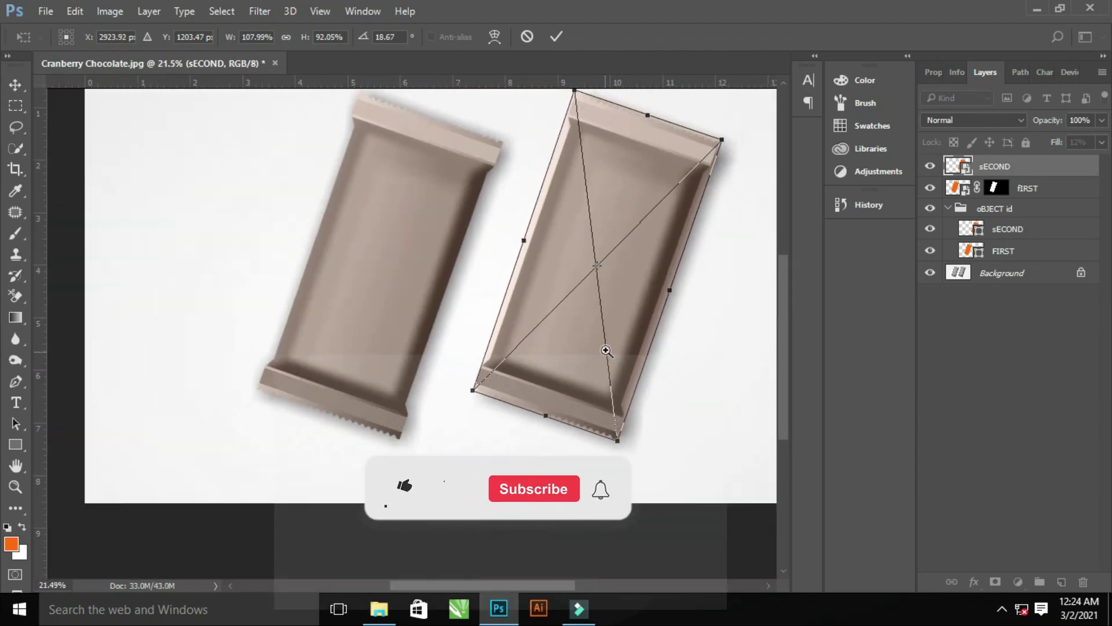
key(Return)
Load the right wrapper's outline as a selection
key(u)
drag(630, 344, 534, 420)
ctrl+click(978, 255)
Mask sECOND to the wrapper shape and group it with the fIRST layer
click(995, 582)
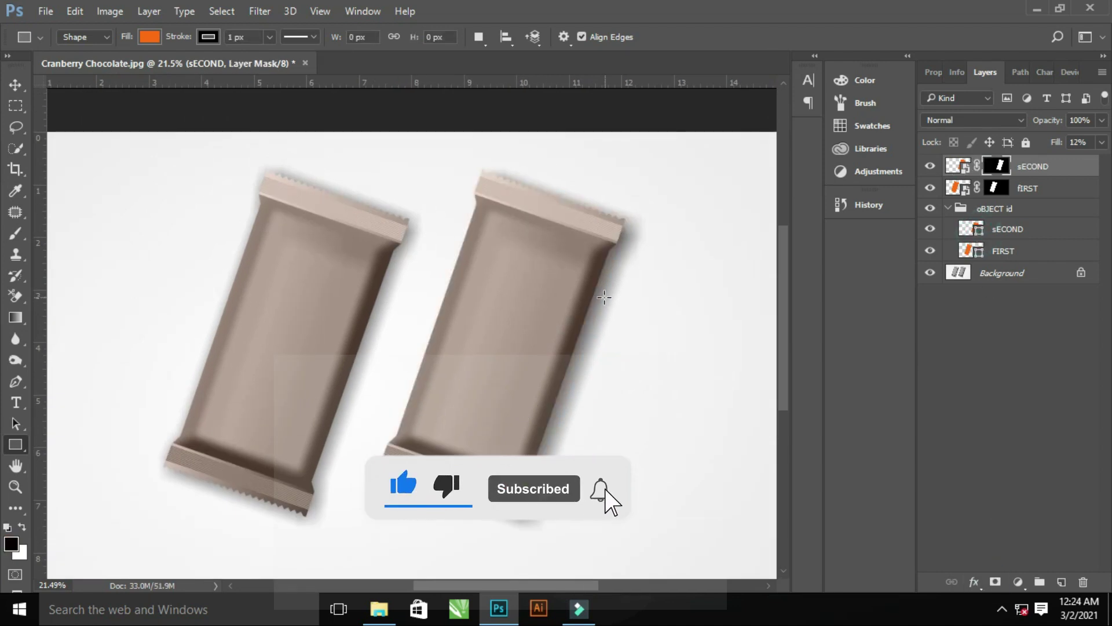
scroll(604, 288, down, 1)
shift+click(1028, 189)
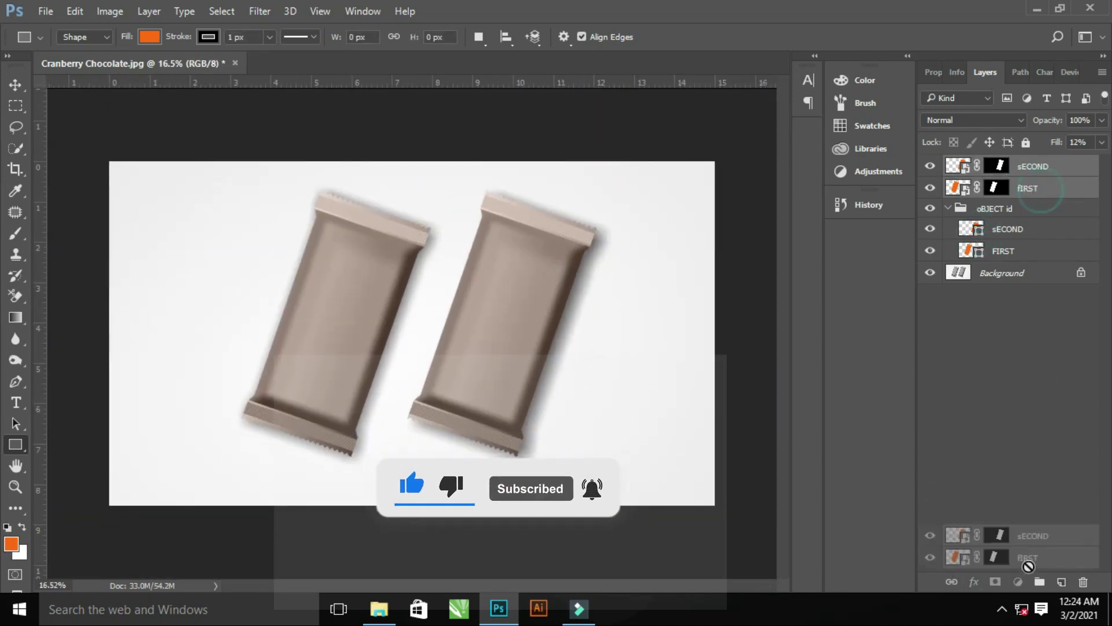
drag(1028, 188, 1040, 581)
Rename the new group eDIT, expand it and select the fIRST layer
double_click(988, 165)
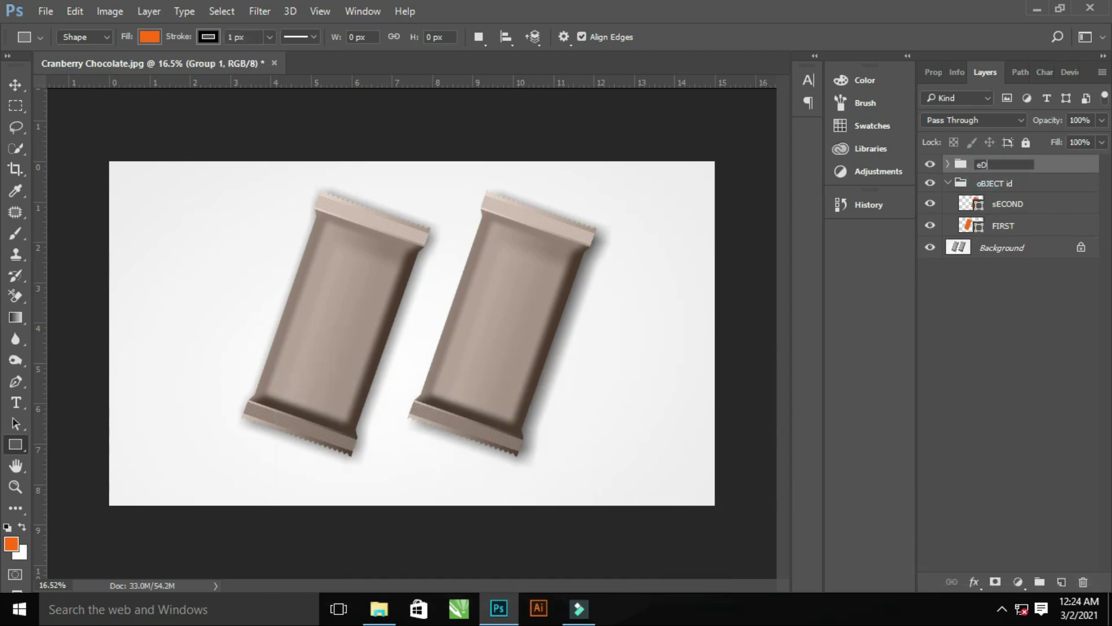
text(IT)
key(Return)
click(948, 165)
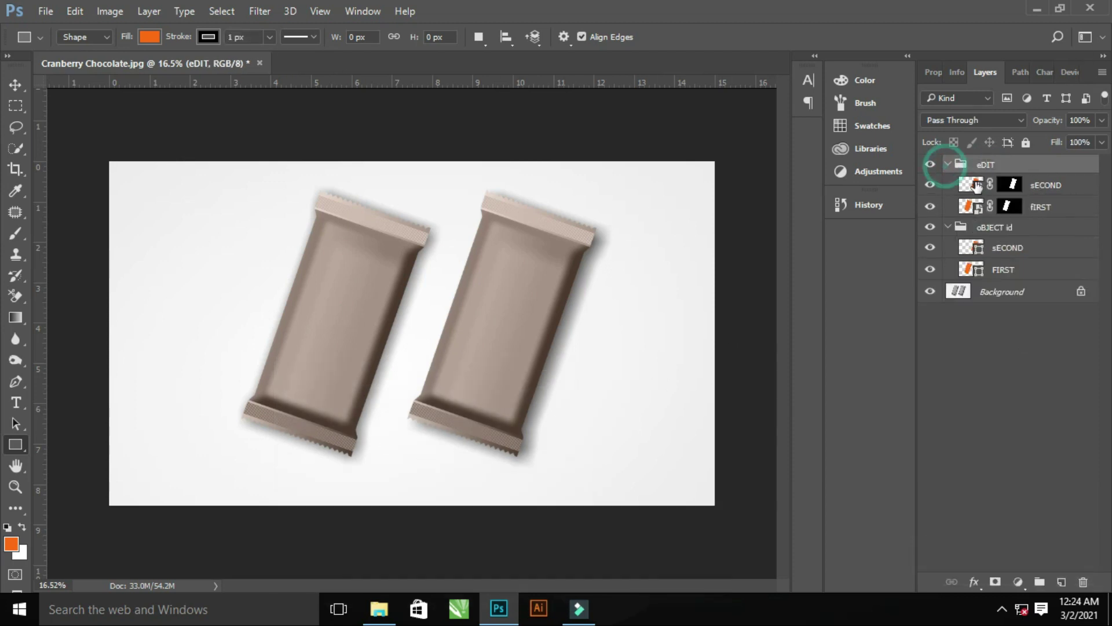
click(1081, 206)
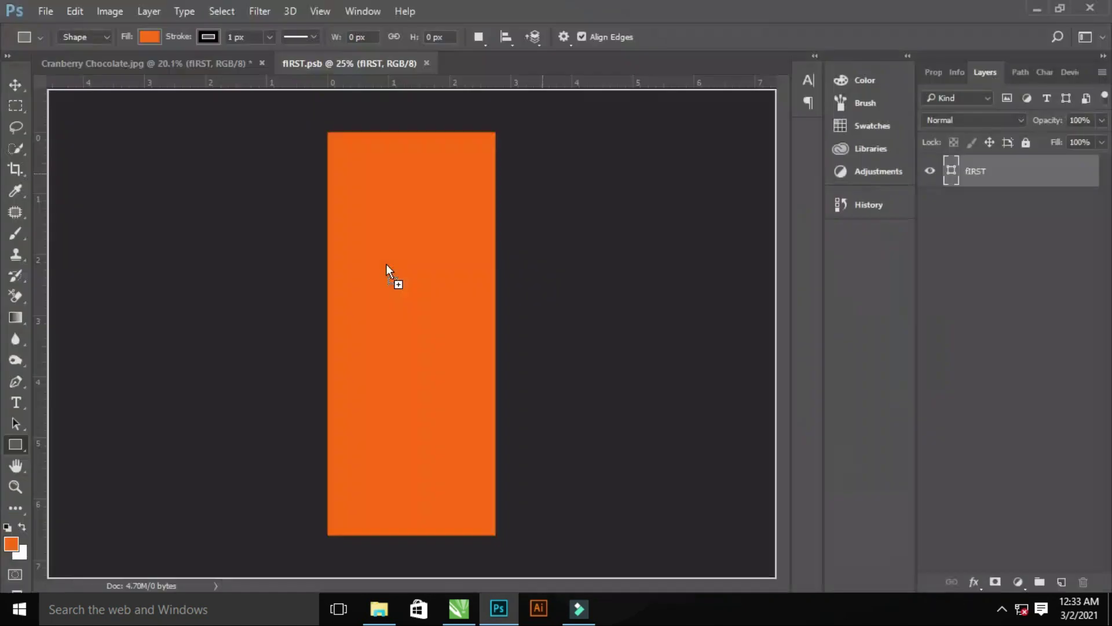
Place the pink CHOCODESIGN artwork stretched across the fIRST wrapper, then save and close it
drag(477, 119, 483, 334)
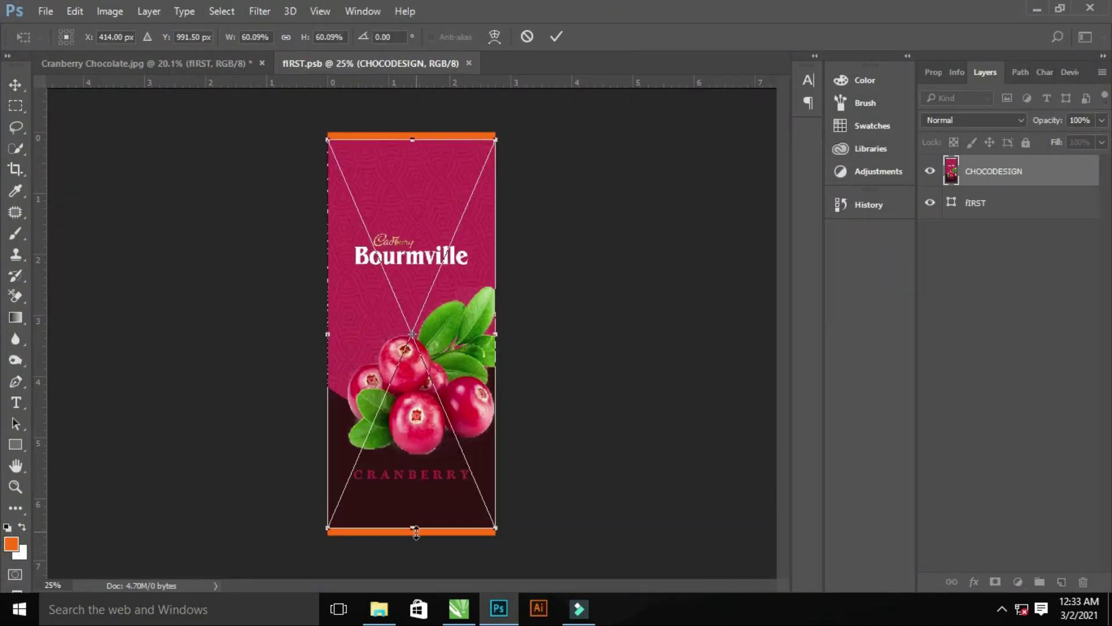
drag(416, 528, 432, 535)
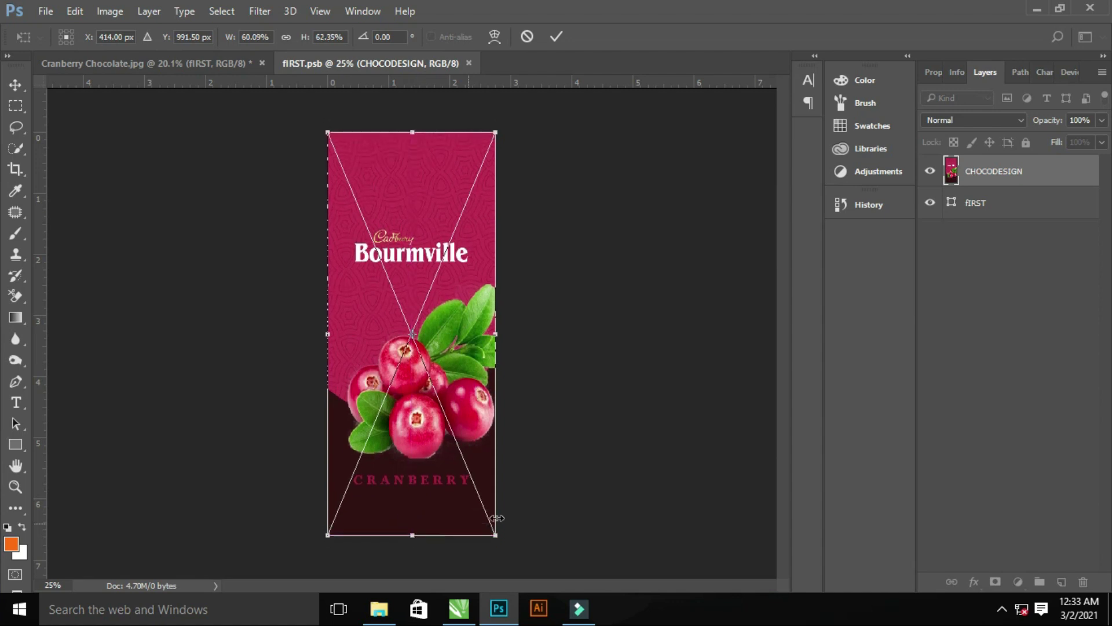
key(Return)
key(u)
key(ctrl+s)
click(468, 63)
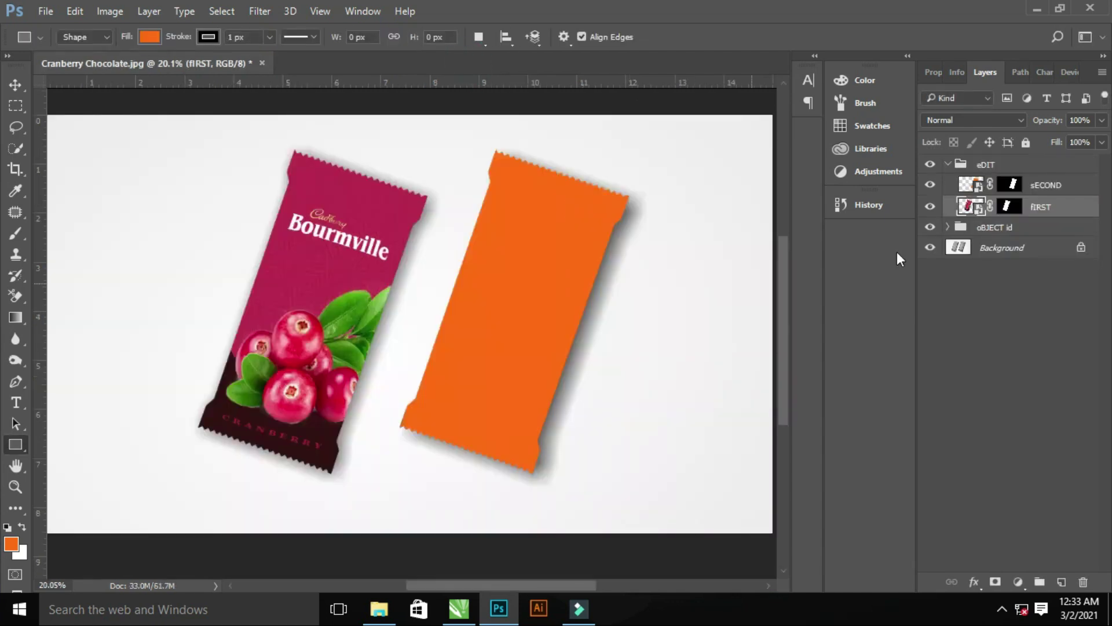
Place the brown chocolate design stretched across the sECOND wrapper, then save and close it
double_click(967, 187)
key(super+d)
drag(453, 116, 420, 266)
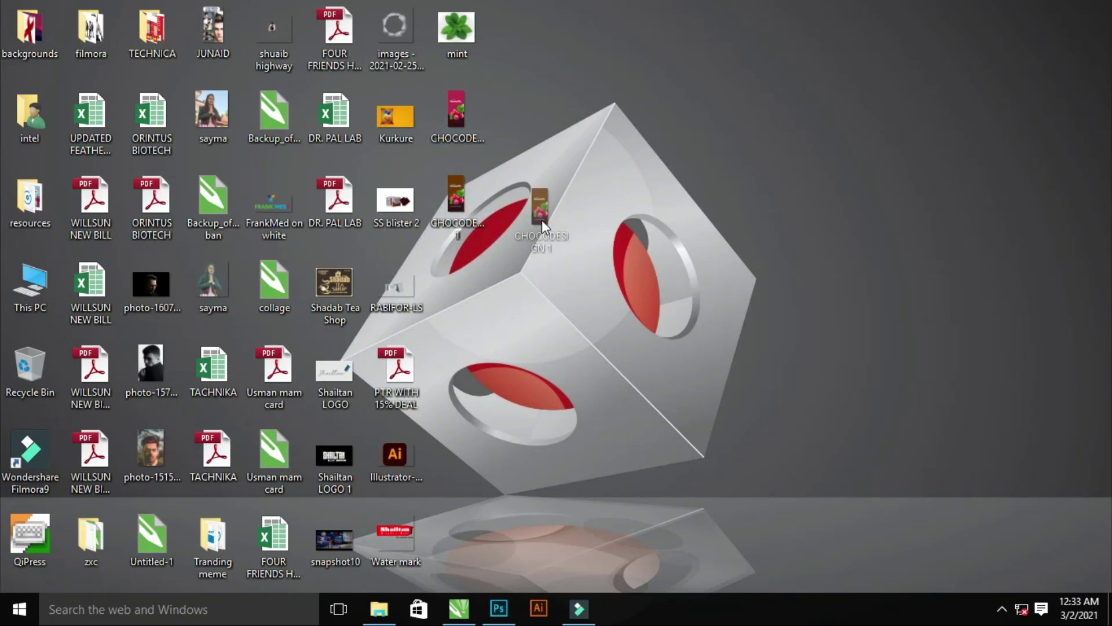
drag(414, 528, 414, 534)
key(ctrl+s)
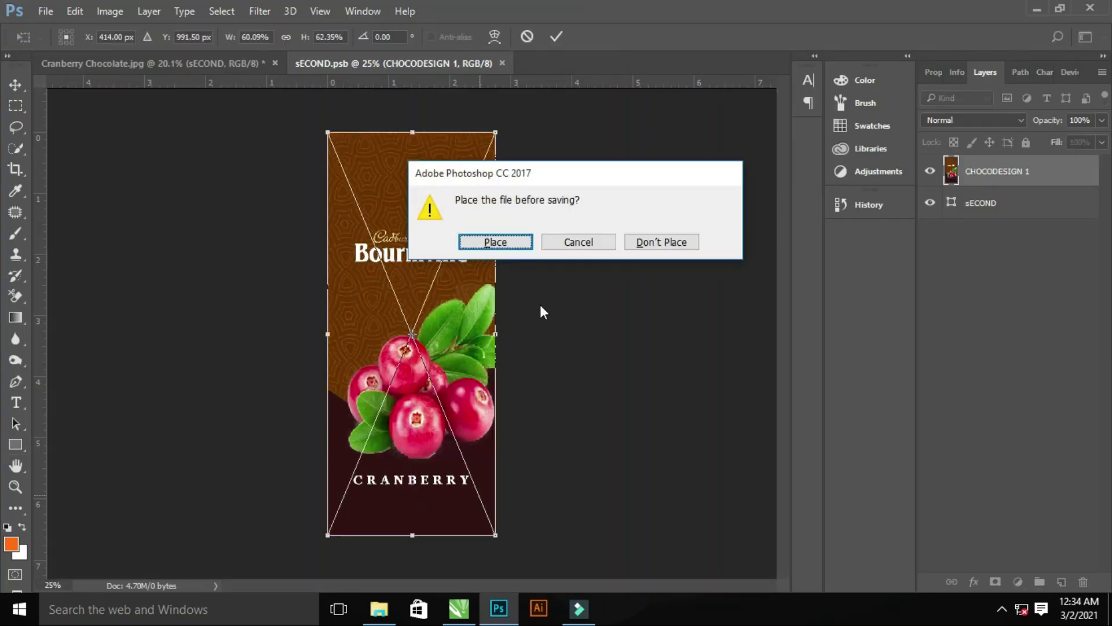
click(496, 241)
click(502, 64)
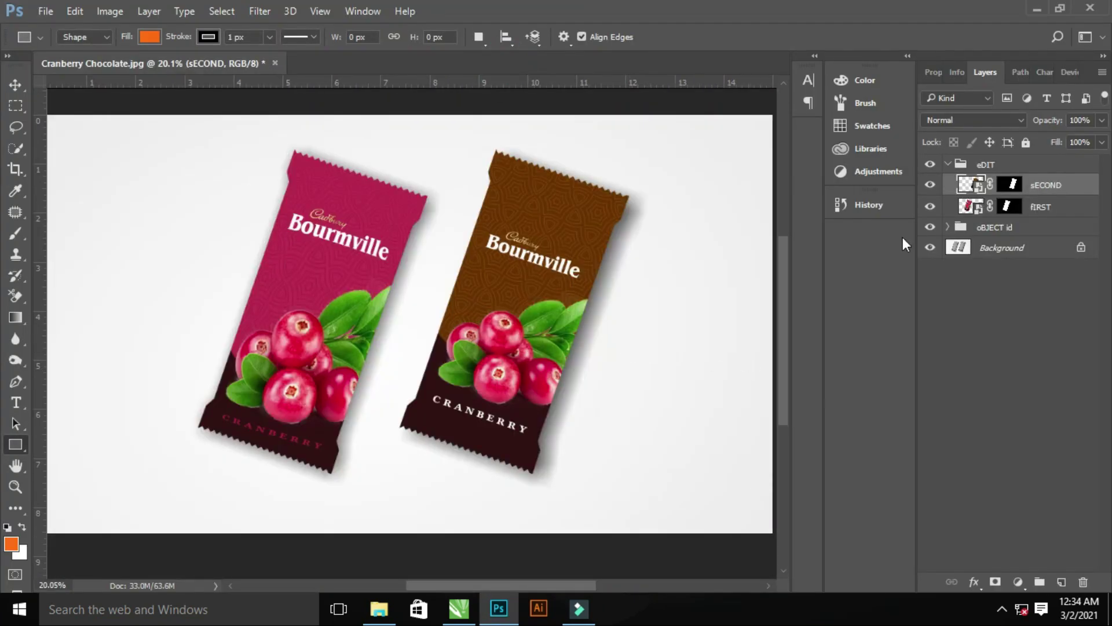
Copy the left wrapper's area from the Background onto new layers
click(948, 164)
click(948, 183)
ctrl+click(978, 226)
click(997, 249)
key(ctrl+j)
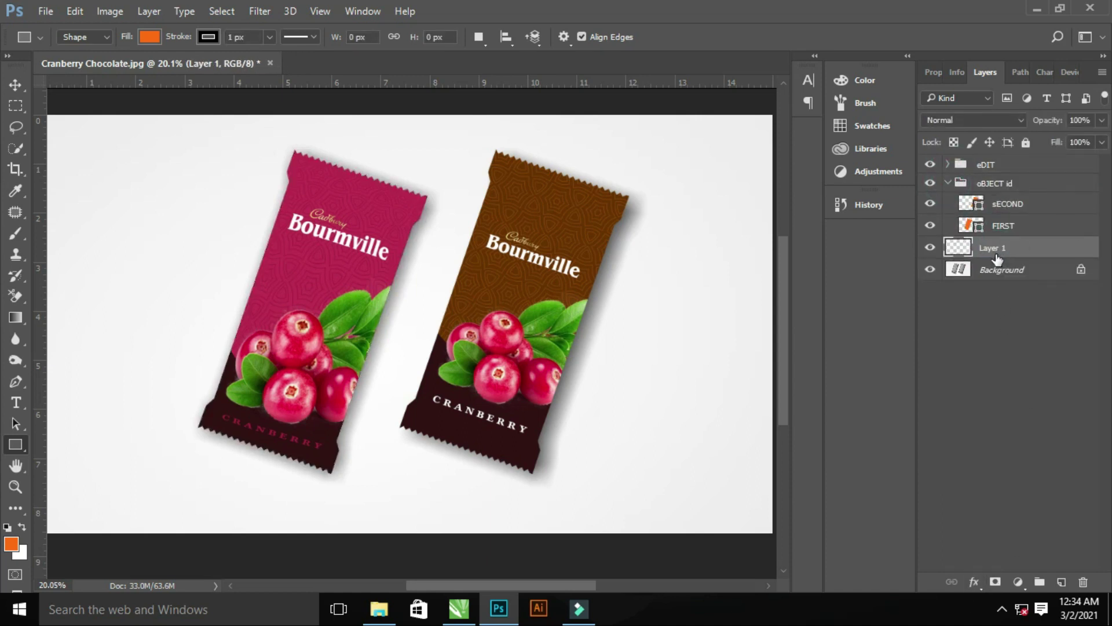
key(ctrl+j)
key(ctrl+j)
Move the three copies above the groups and name them SHADOW, mID and LIGHT
shift+click(1027, 292)
drag(1027, 293, 1043, 162)
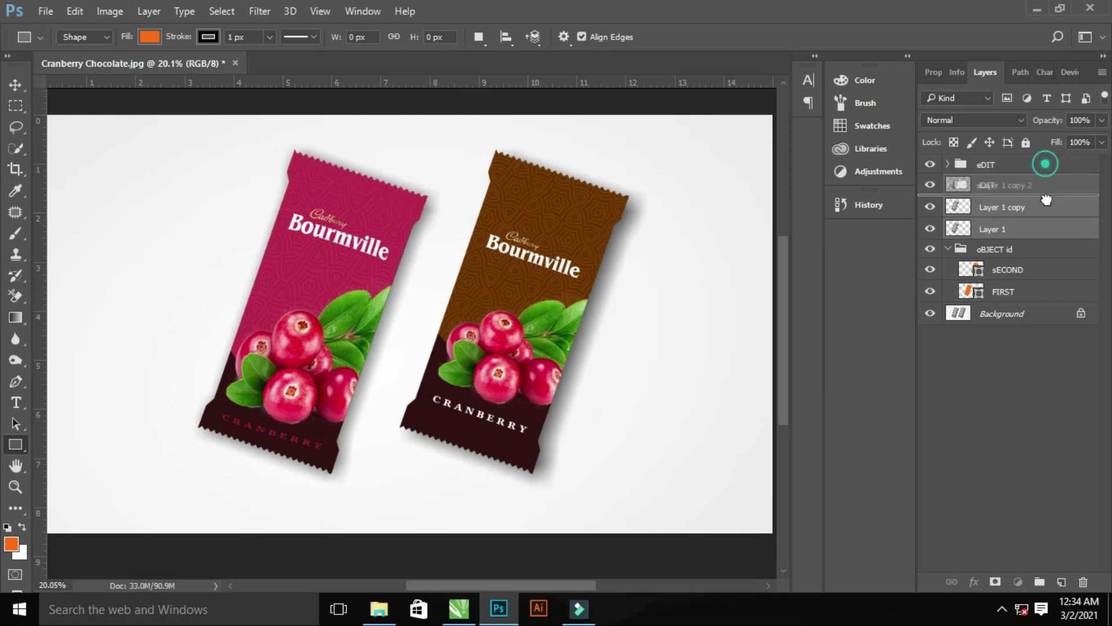
click(1052, 246)
click(1009, 212)
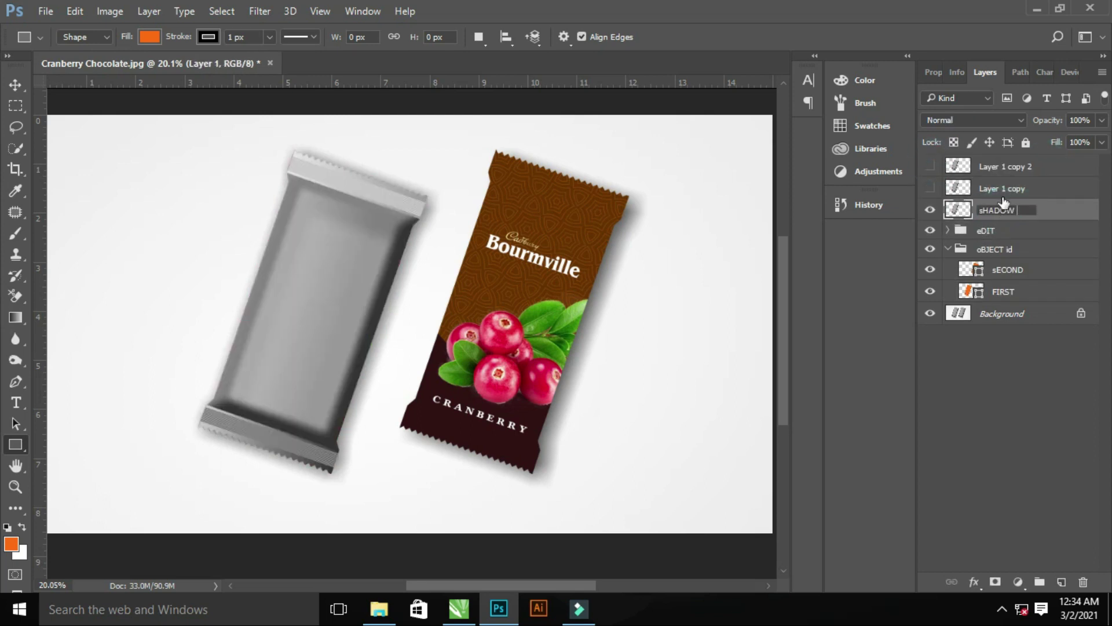
double_click(1005, 189)
double_click(1017, 168)
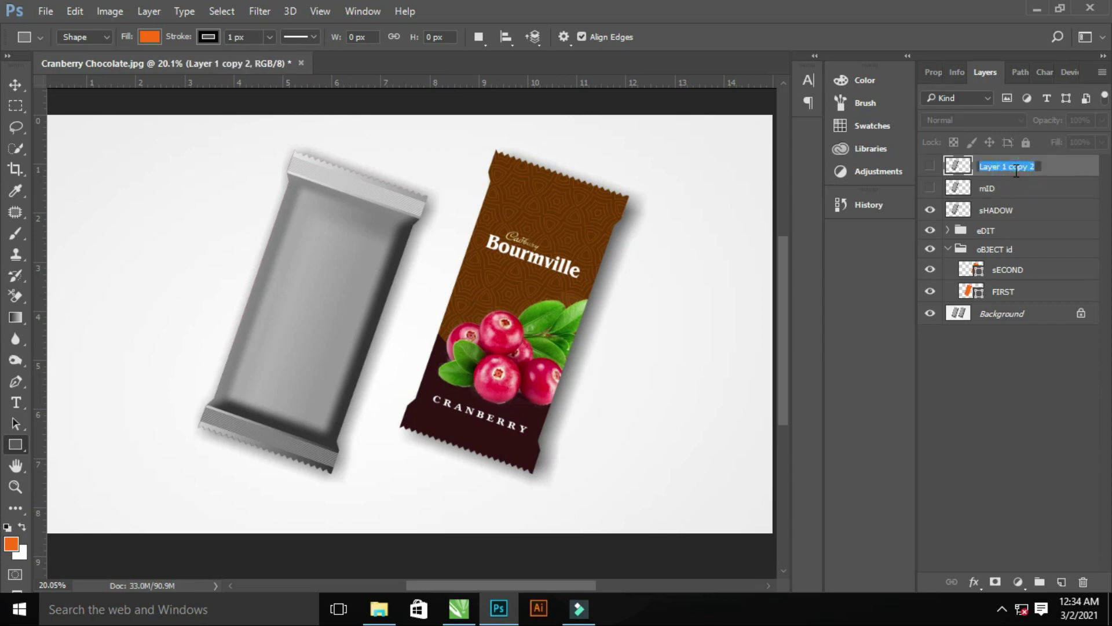
text(LIGHT)
key(Return)
Blend SHADOW as Multiply and show mID blended as Color Dodge
click(1008, 210)
click(973, 120)
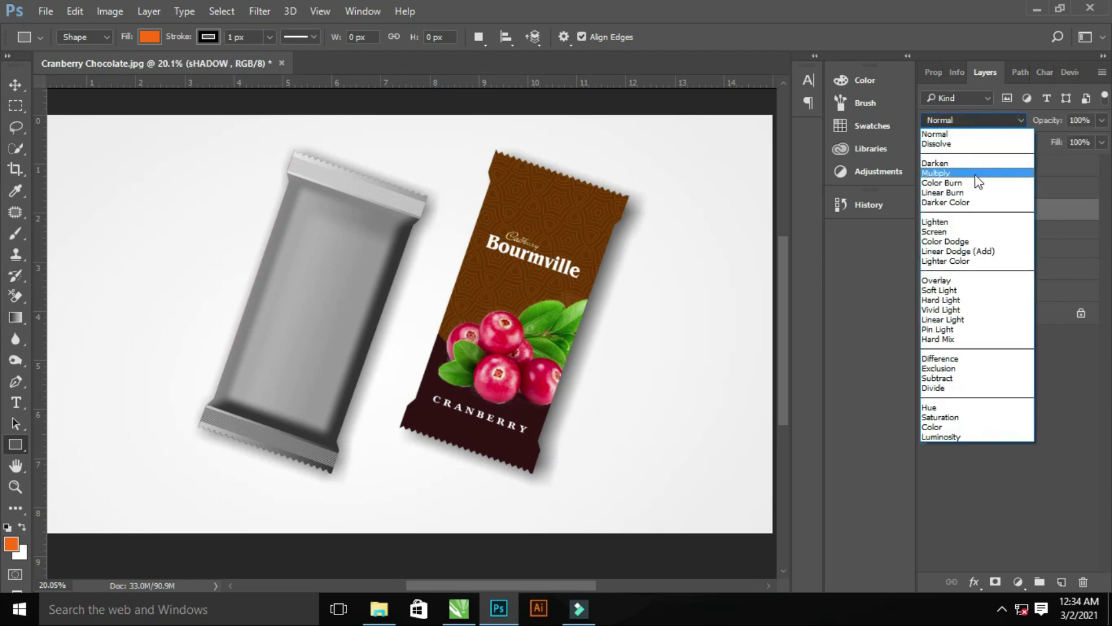
click(950, 172)
click(931, 188)
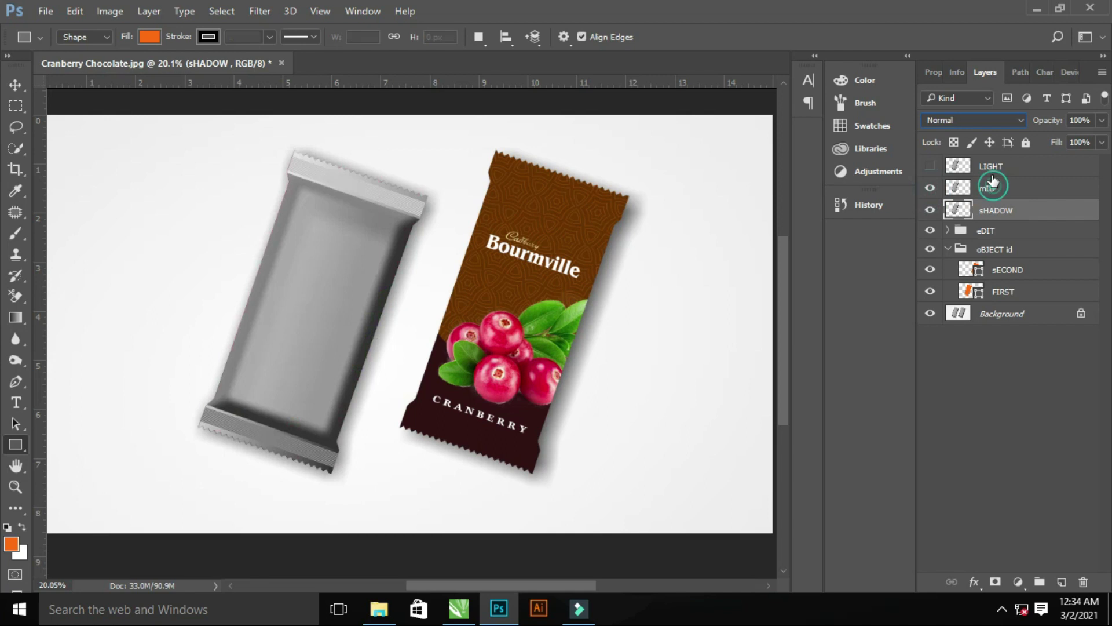
click(1008, 188)
click(974, 119)
click(968, 193)
click(966, 120)
click(963, 241)
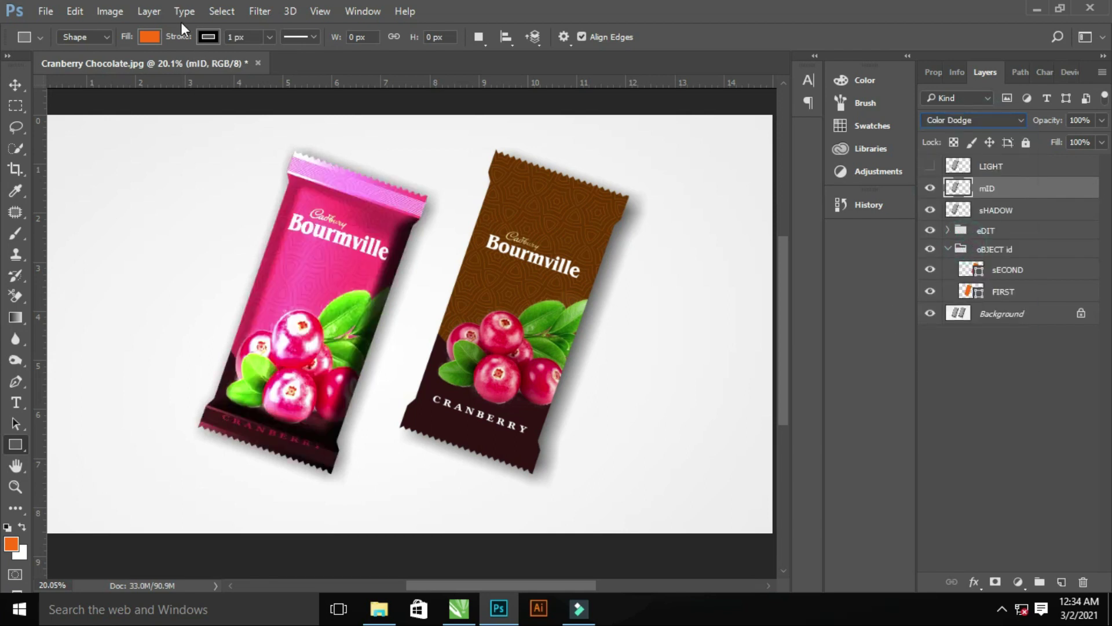
click(109, 11)
click(313, 67)
Apply Levels to mID (black input 70, output highlights 170), then blend LIGHT as Screen
drag(788, 233, 930, 232)
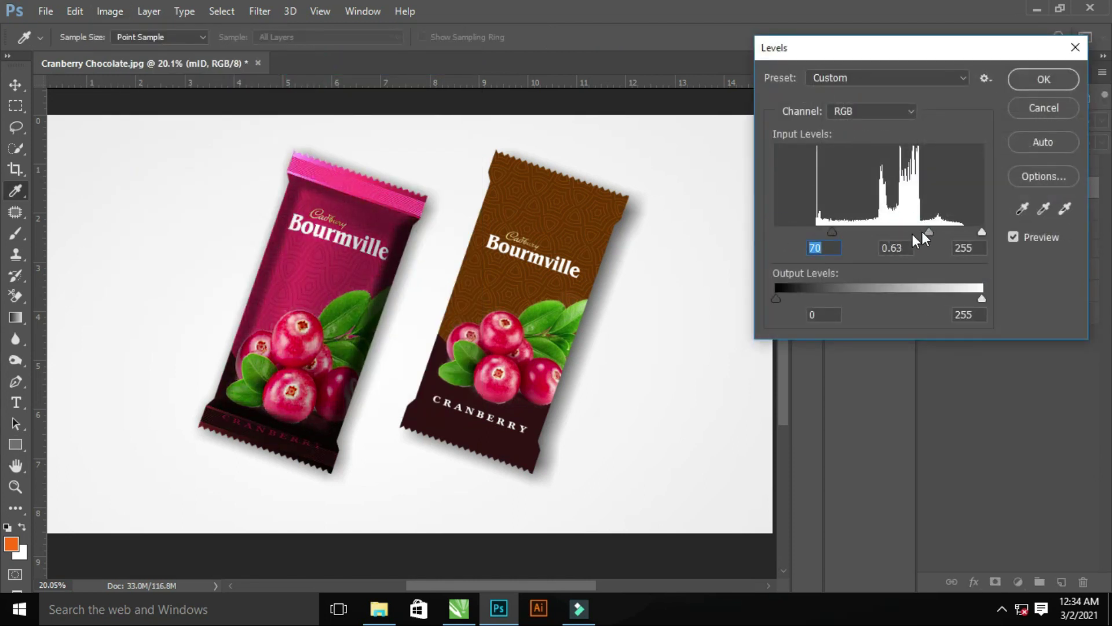
drag(848, 235, 860, 233)
drag(982, 299, 913, 300)
drag(860, 232, 833, 232)
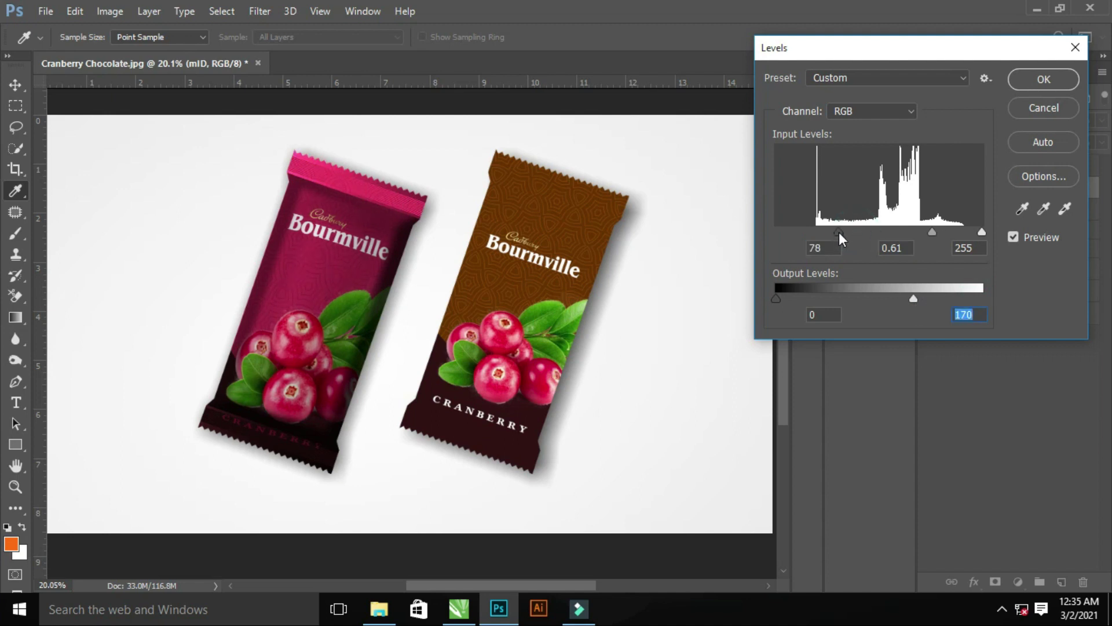
click(1044, 80)
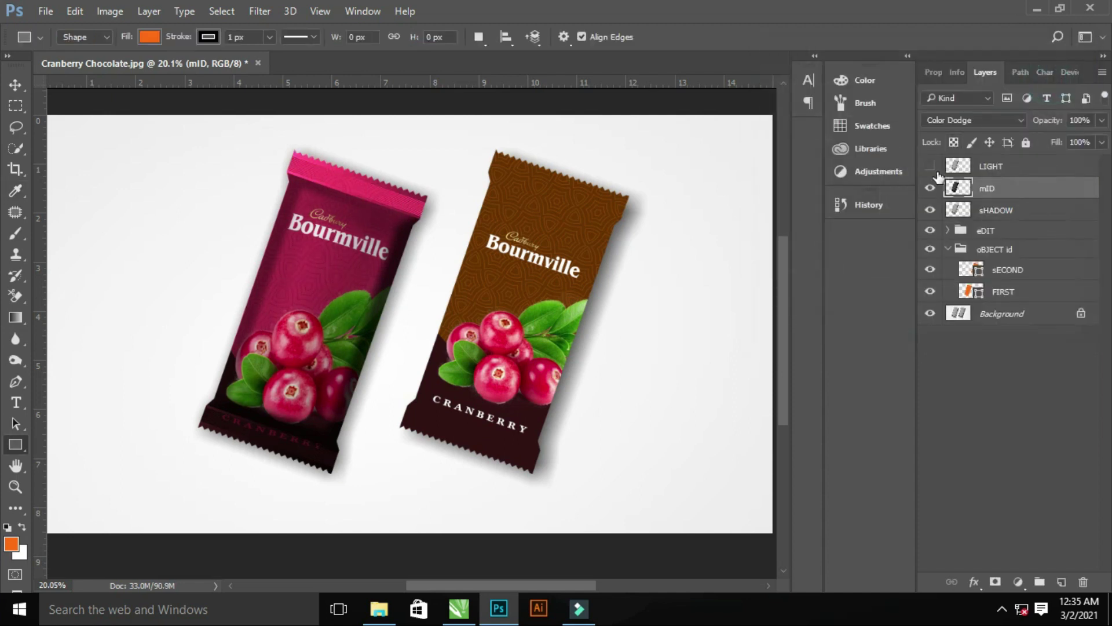
click(973, 120)
click(940, 231)
Dim LIGHT with Levels by raising black input and lowering white output, then group LIGHT, mID and sHADOW
click(109, 11)
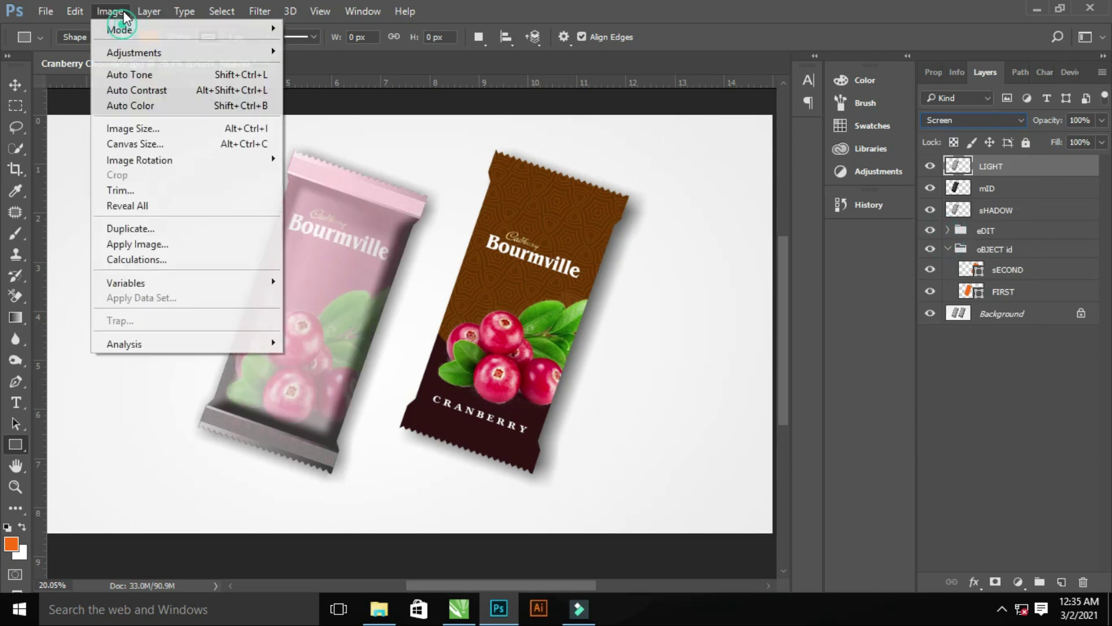
click(330, 68)
mouse_move(777, 232)
mouse_down()
mouse_move(911, 234)
mouse_move(893, 236)
mouse_up()
drag(981, 298, 895, 298)
drag(893, 232, 909, 228)
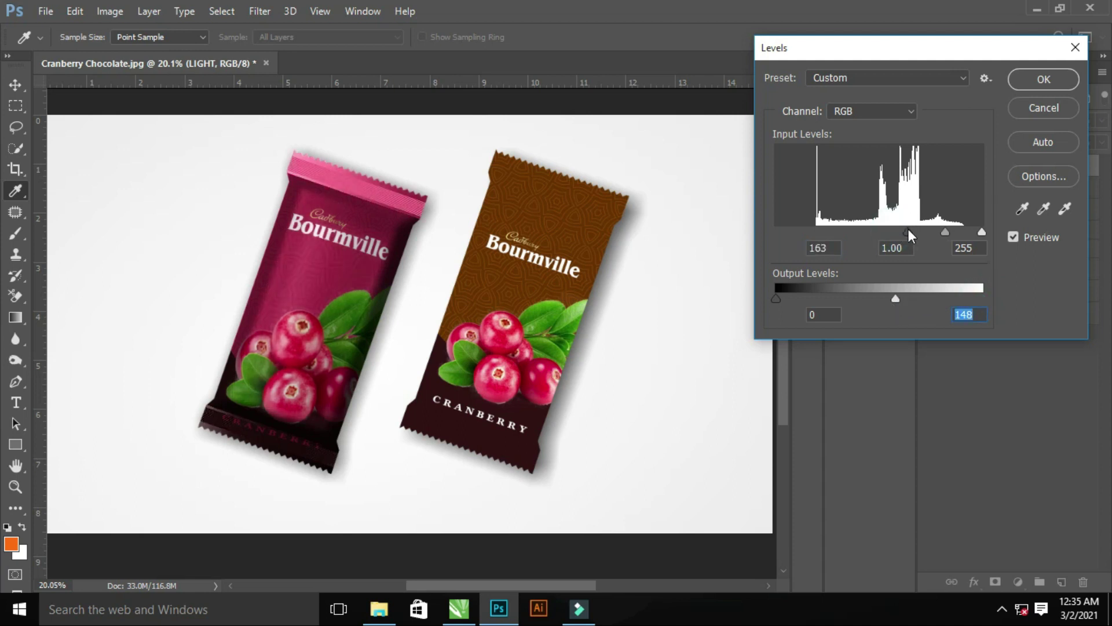
drag(895, 298, 854, 299)
mouse_move(905, 237)
mouse_down()
mouse_move(919, 230)
mouse_move(893, 230)
mouse_move(906, 232)
mouse_up()
click(1055, 82)
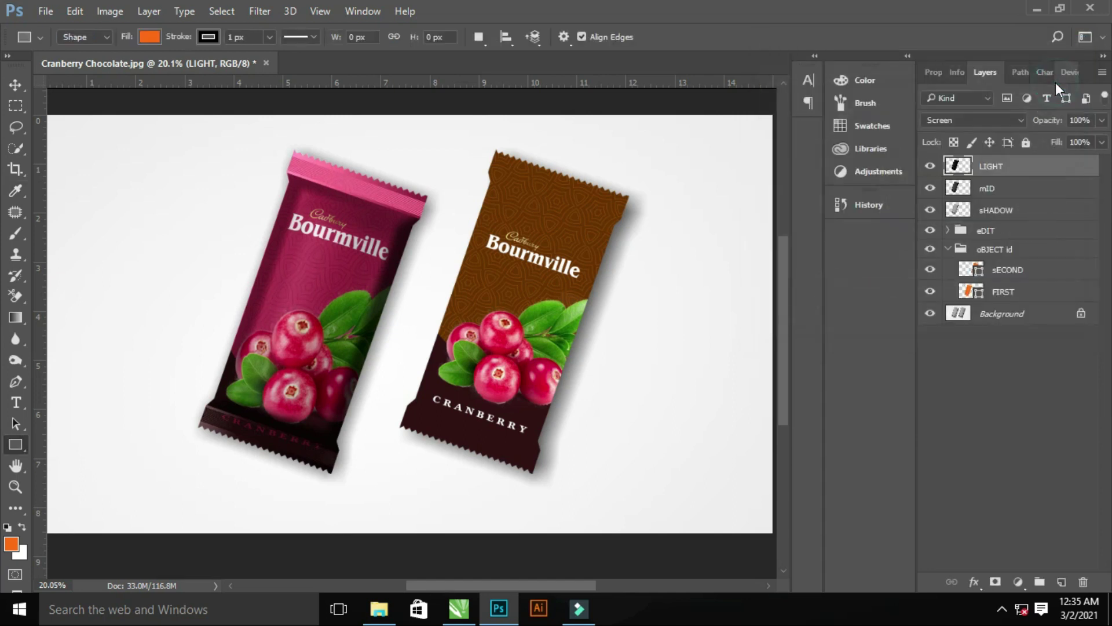
shift+click(1019, 210)
drag(1020, 210, 1040, 581)
text(FIRST FX)
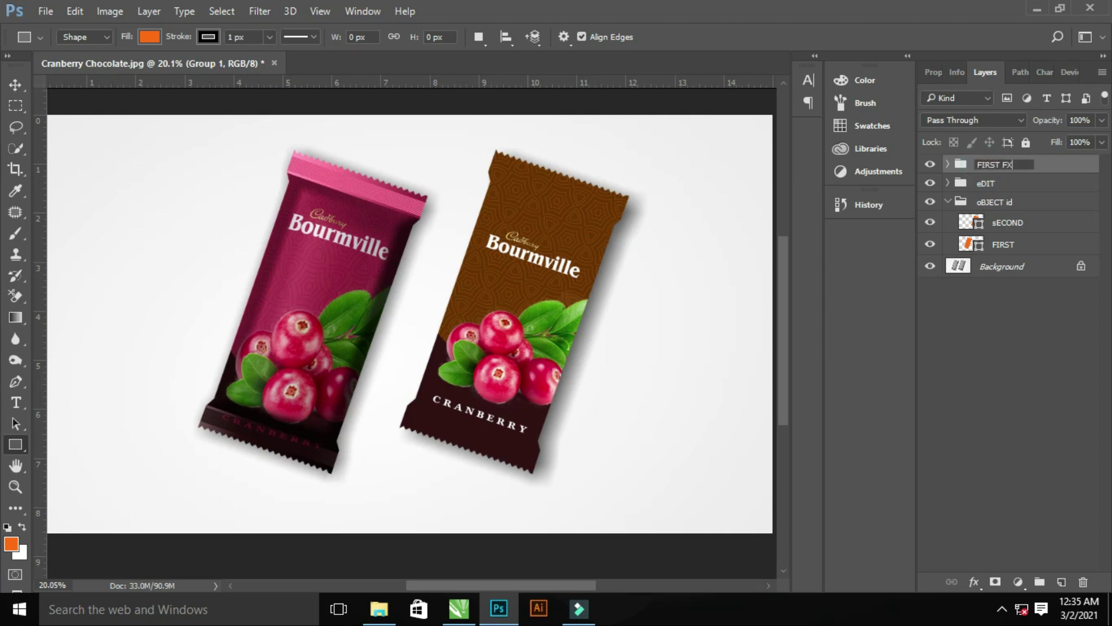
Name the group FIRST FX and move three Background copies to the top, hiding the upper two
key(Return)
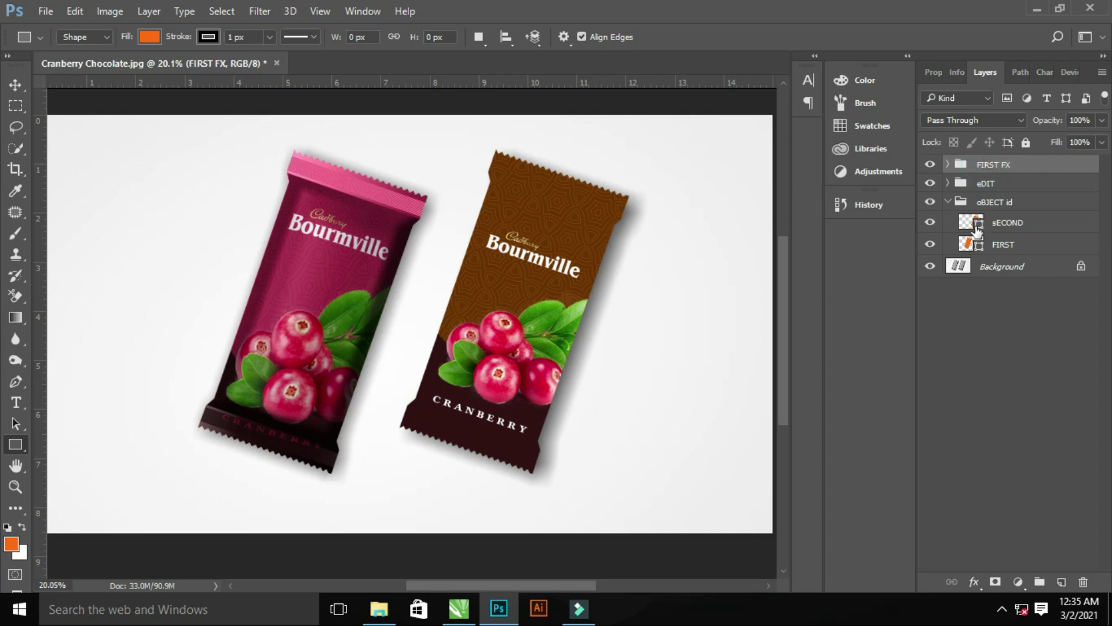
click(1002, 267)
key(ctrl+j)
key(ctrl+j)
key(ctrl+j)
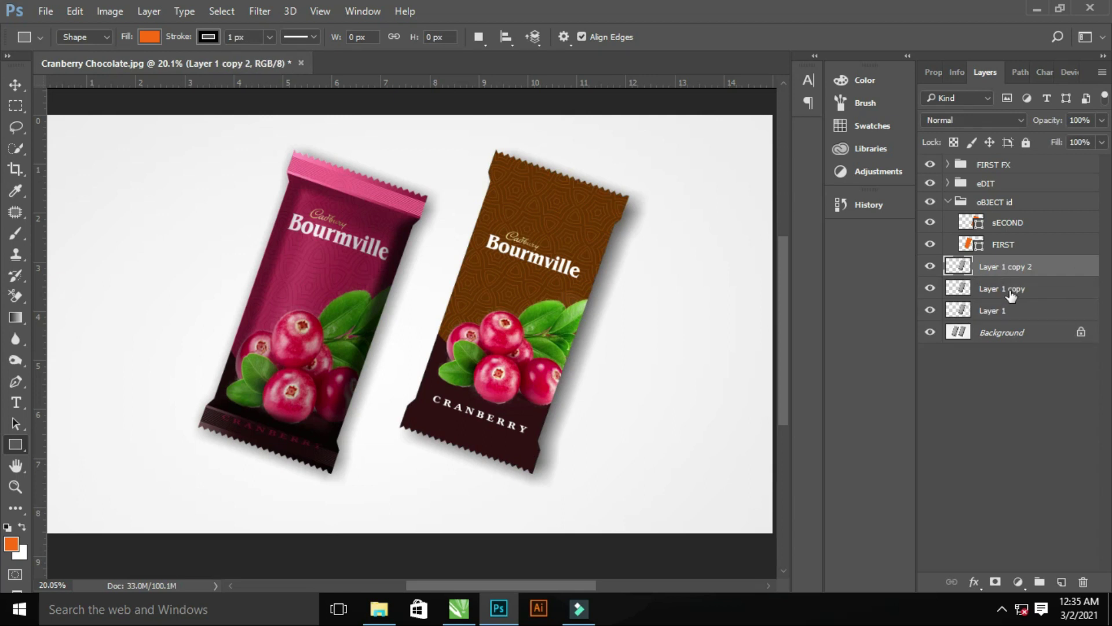
shift+click(1017, 310)
mouse_move(1043, 270)
mouse_down()
mouse_move(1035, 174)
mouse_move(1030, 241)
mouse_up()
drag(930, 188, 930, 167)
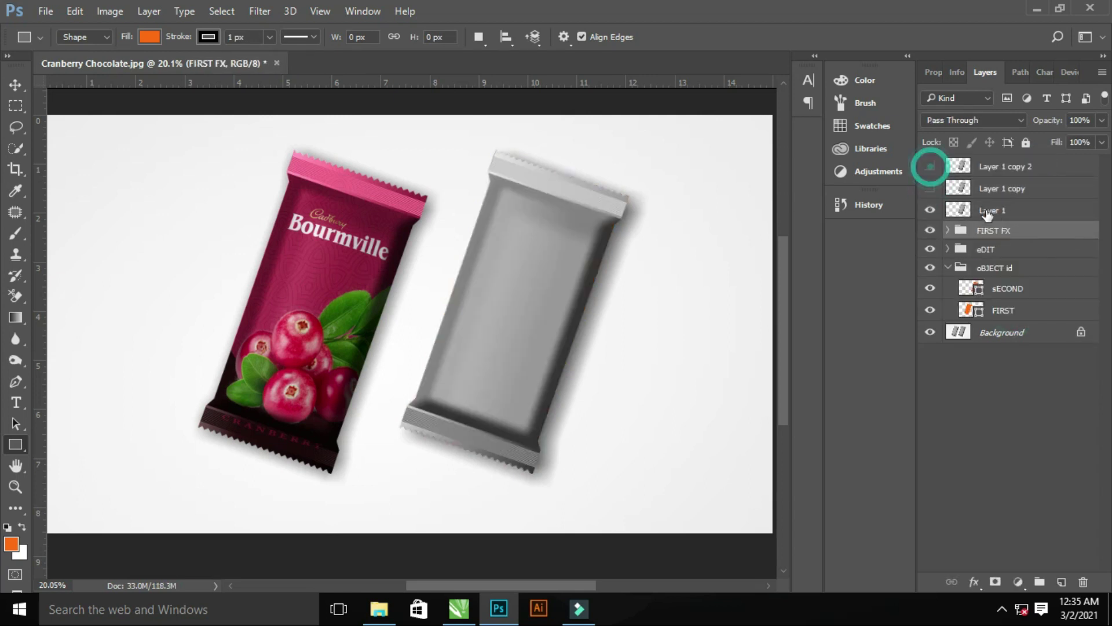
Rename the three copies SHADOW, MID and LIOGHT
double_click(992, 210)
key(BackSpace)
text(W)
key(Return)
double_click(990, 190)
text(MID)
key(Return)
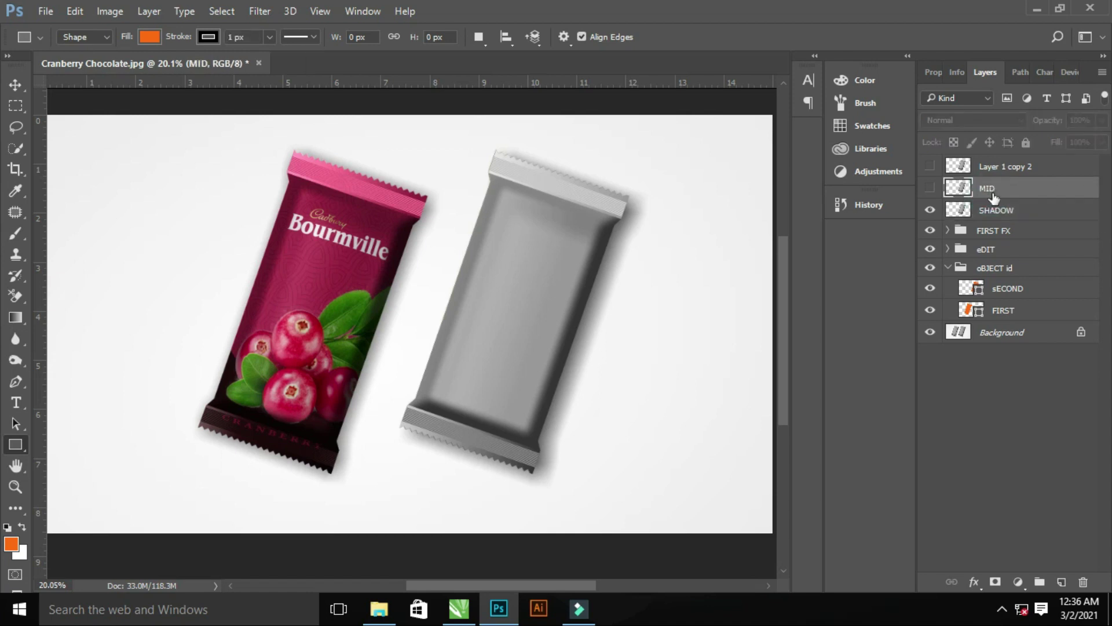
double_click(987, 170)
text(LIOGHT)
key(Return)
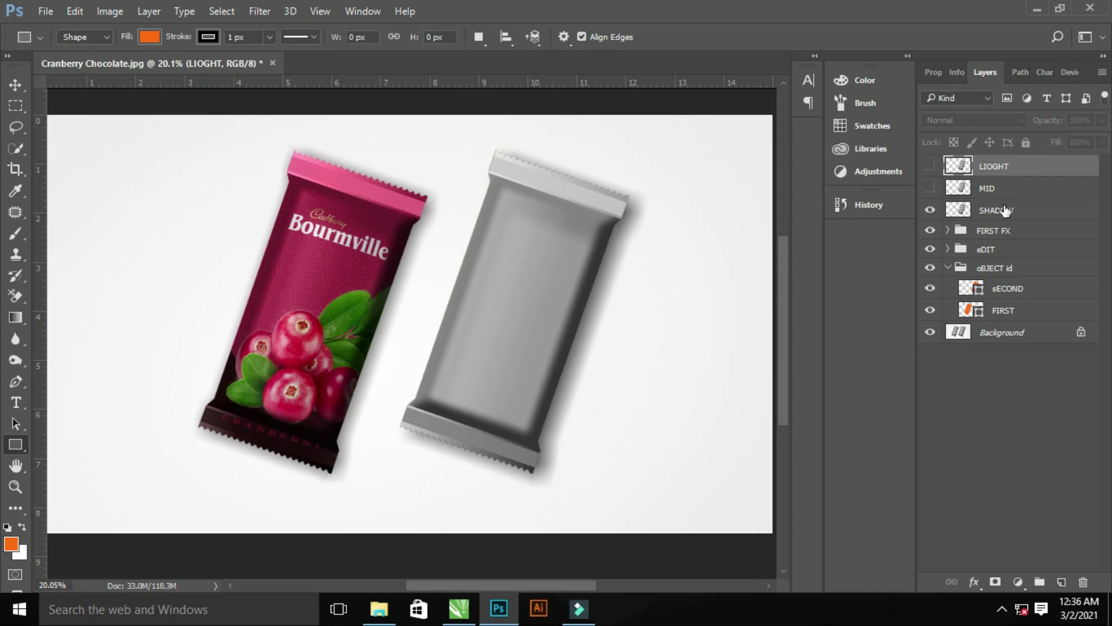
Set SHADOW to Multiply and show and select the MID layer
click(1002, 210)
click(967, 121)
click(953, 164)
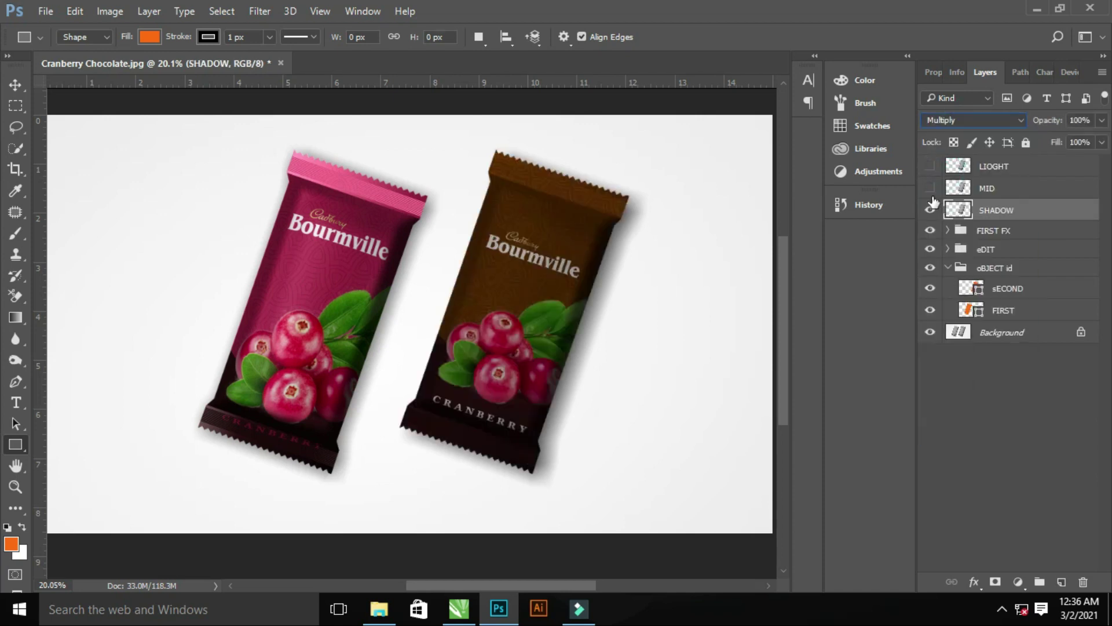
click(930, 189)
click(1011, 192)
click(974, 120)
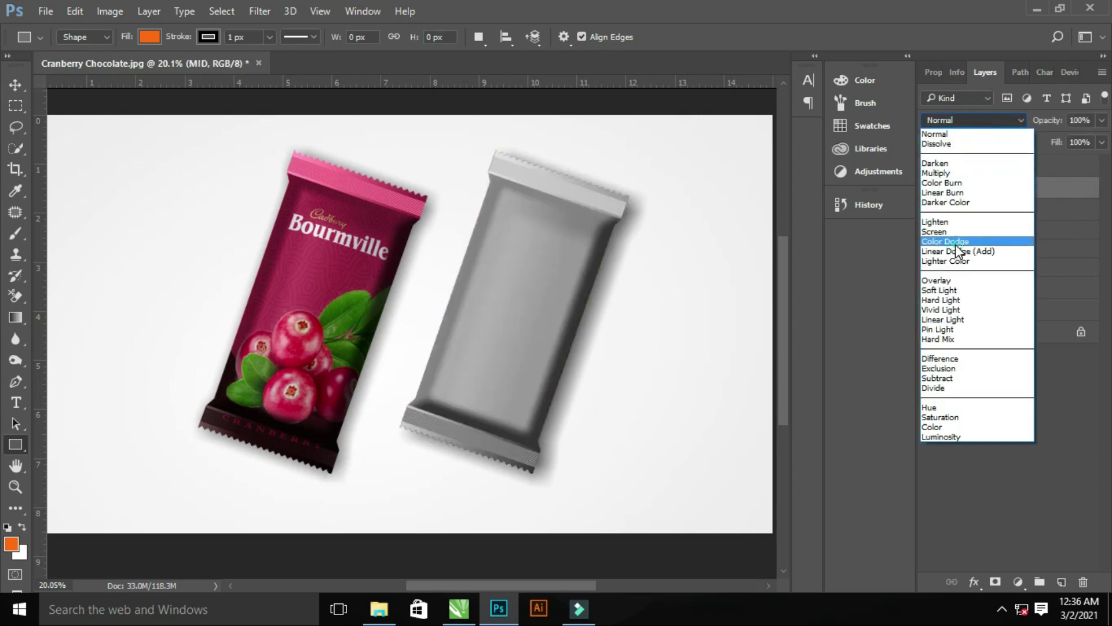
Blend MID as Color Dodge and tune it with Levels, raising black input and output black
click(973, 242)
click(110, 11)
click(655, 92)
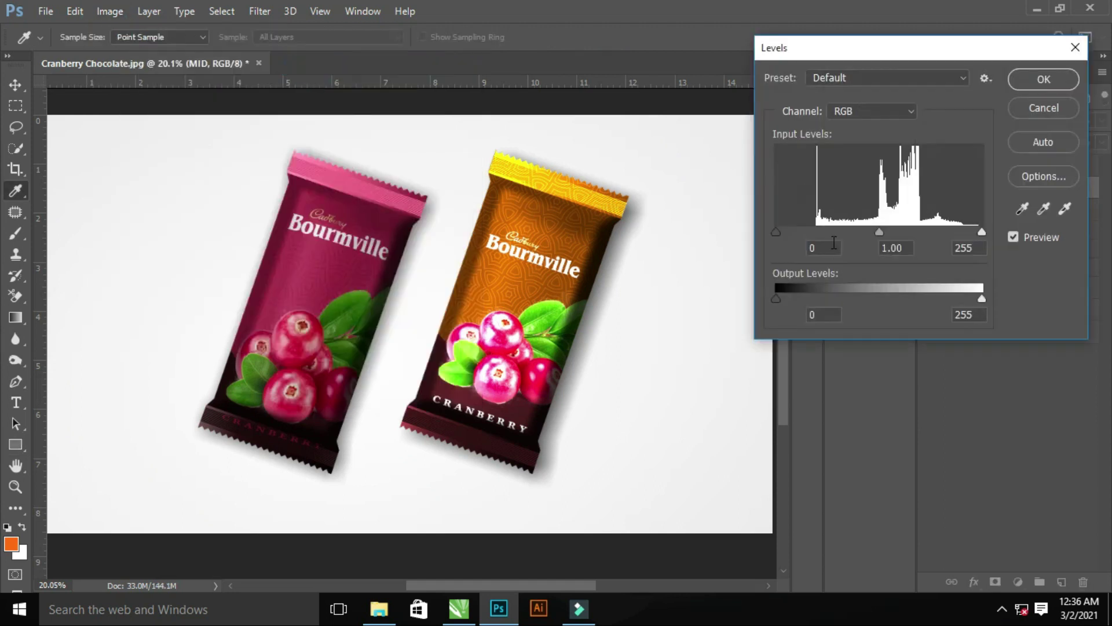
drag(776, 233, 847, 233)
mouse_move(983, 232)
mouse_down()
mouse_move(964, 233)
mouse_move(982, 234)
mouse_up()
mouse_move(914, 232)
mouse_down()
mouse_move(935, 233)
mouse_move(921, 233)
mouse_up()
drag(832, 304, 858, 304)
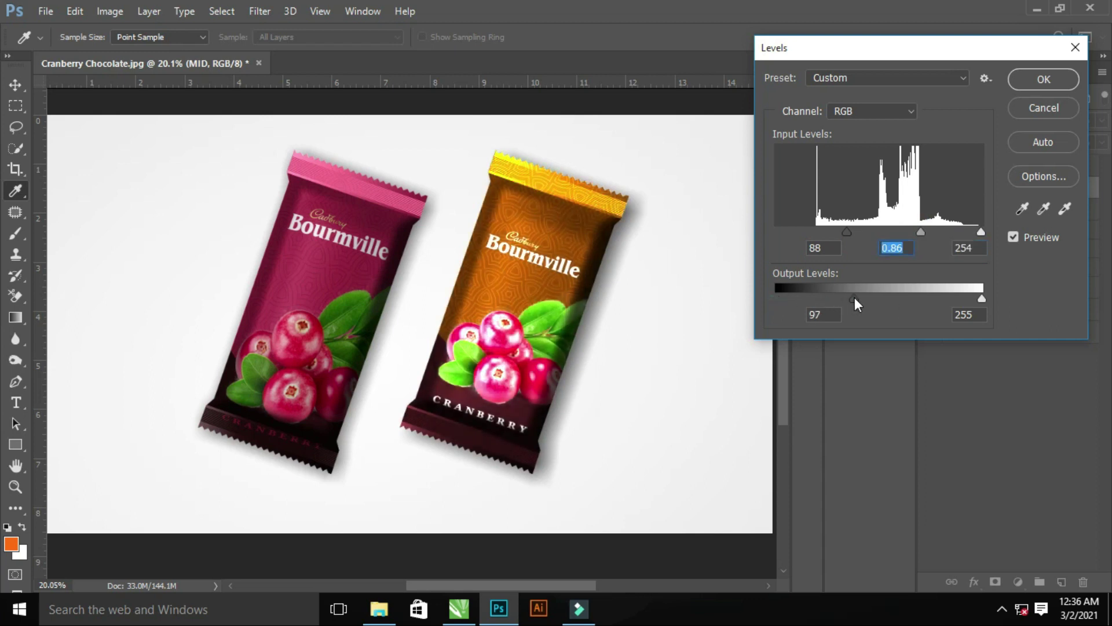
click(1043, 79)
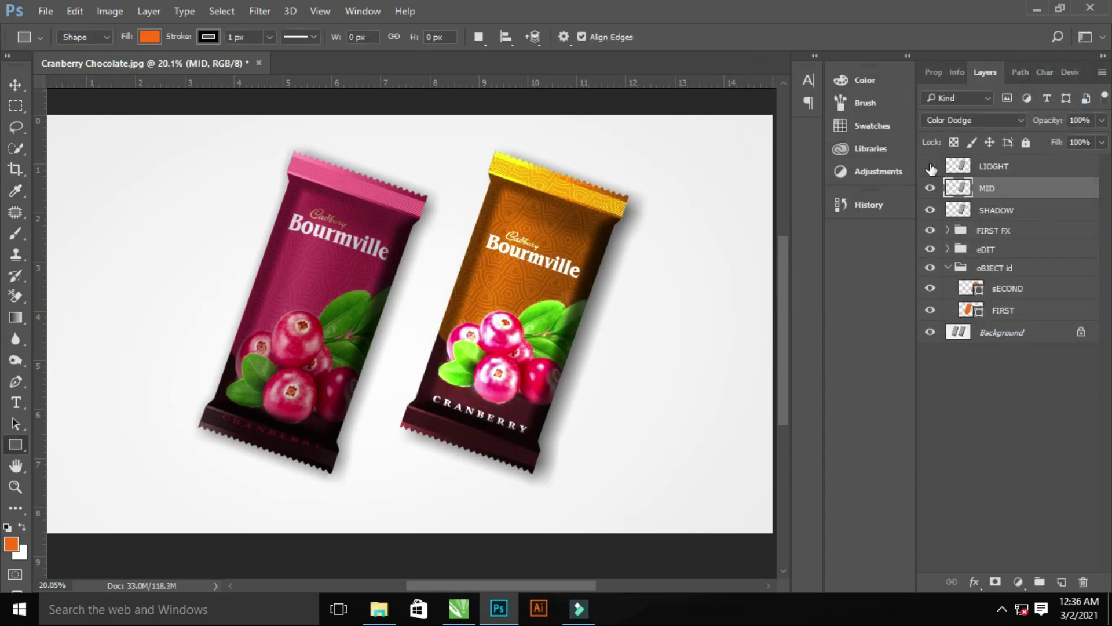
Show LIOGHT, blend it as Screen and raise its black input level with Levels
click(931, 168)
click(994, 166)
click(958, 119)
click(941, 219)
click(74, 11)
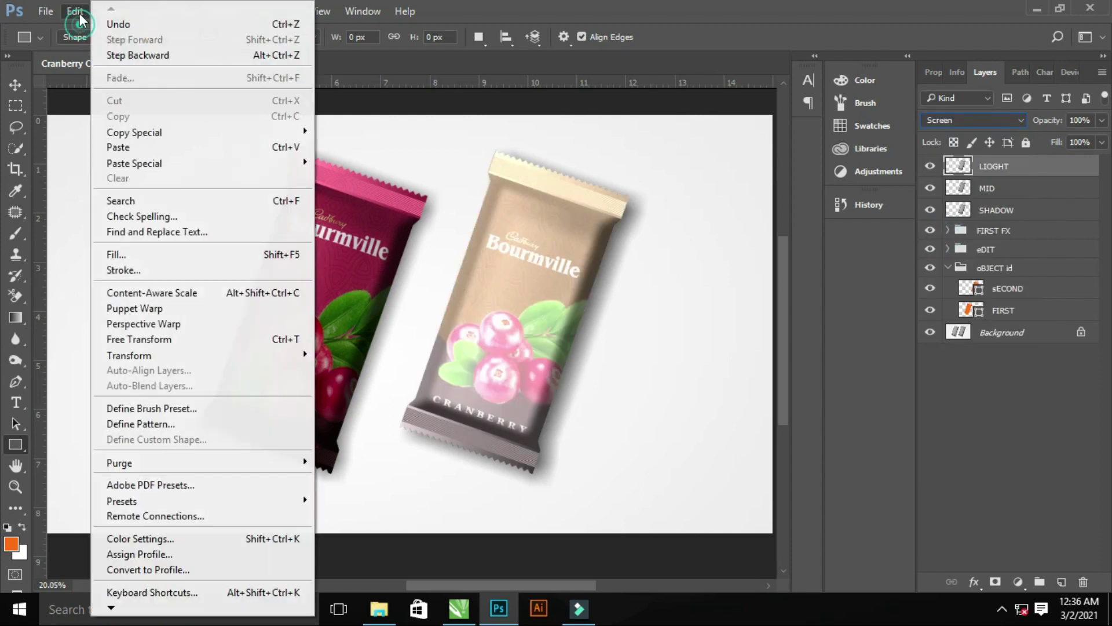
click(88, 13)
click(311, 65)
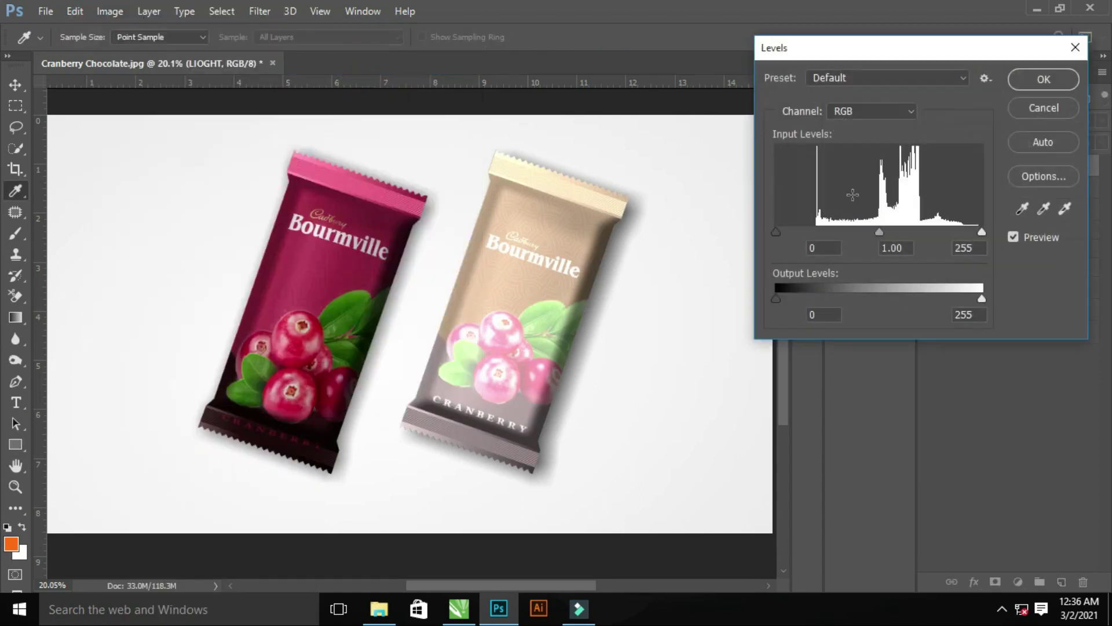
drag(776, 231, 922, 231)
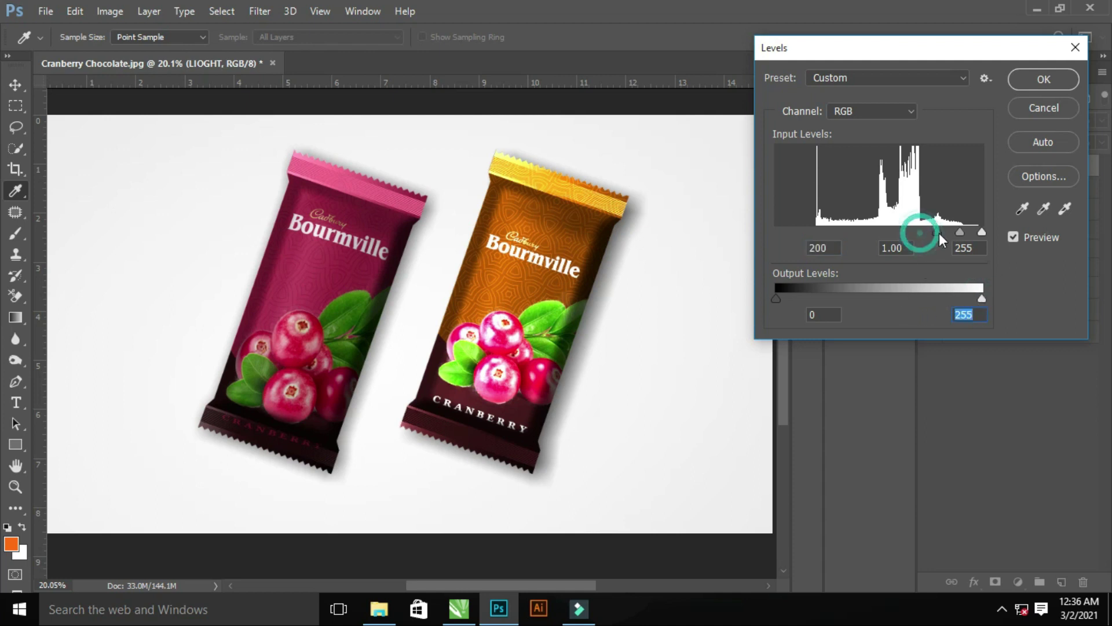
click(1044, 80)
Group SHADOW, MID and LIOGHT together as sECOND FX
key(u)
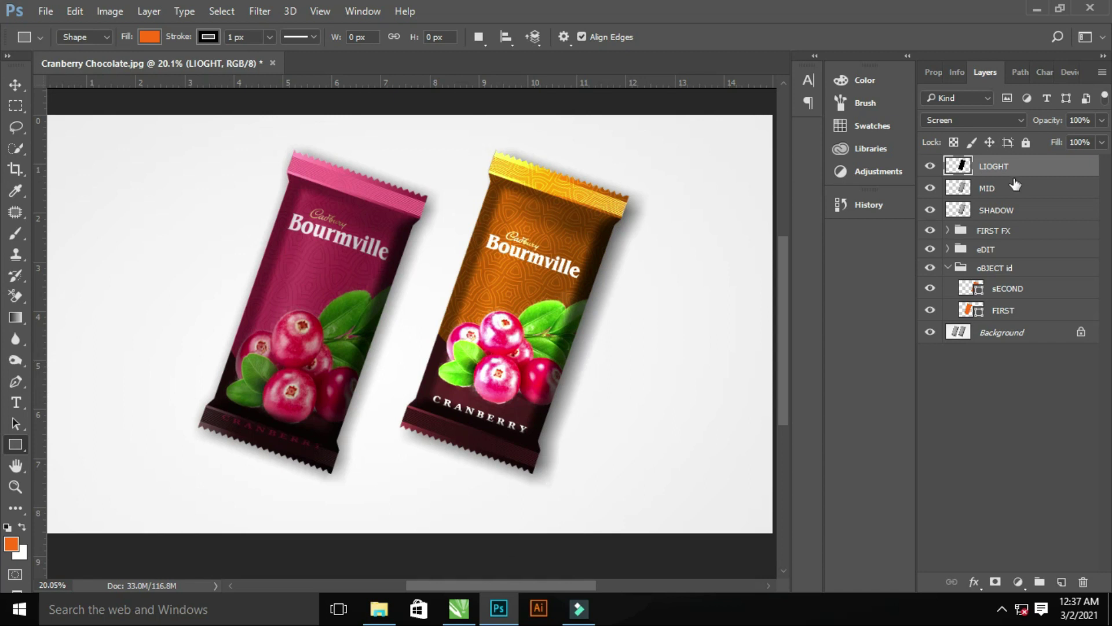
shift+click(1028, 212)
key(ctrl+g)
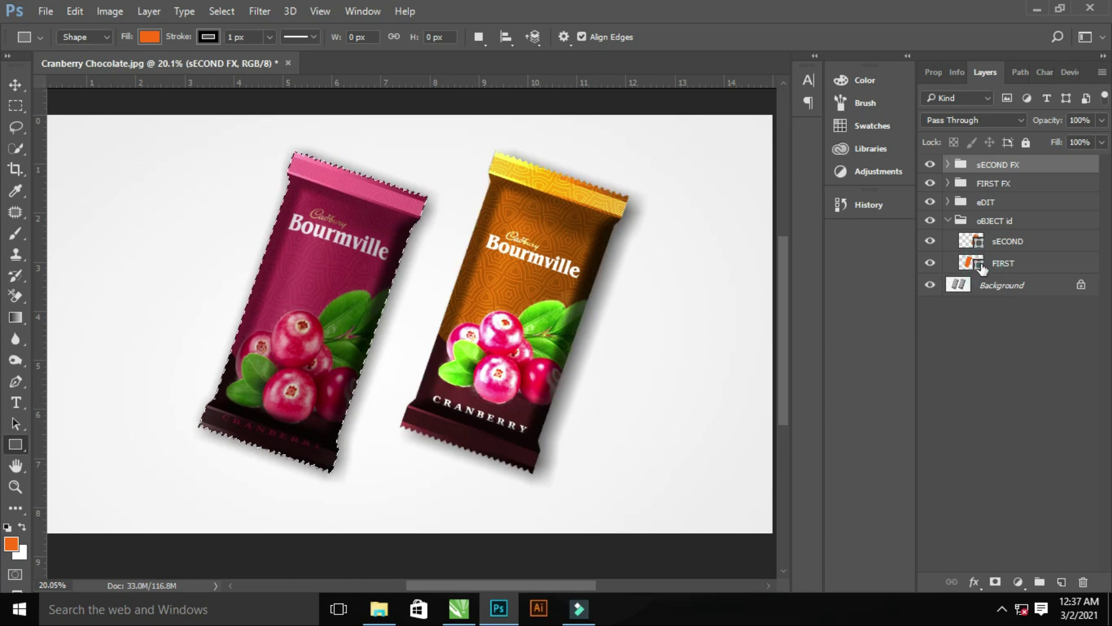
Select the Background layer and invert the selection to the area around the wrappers
click(1000, 285)
click(222, 11)
click(238, 75)
Add a Solid Color fill layer in a darker orange sampled from the wrapper, blended with Linear Burn
click(1018, 581)
click(958, 227)
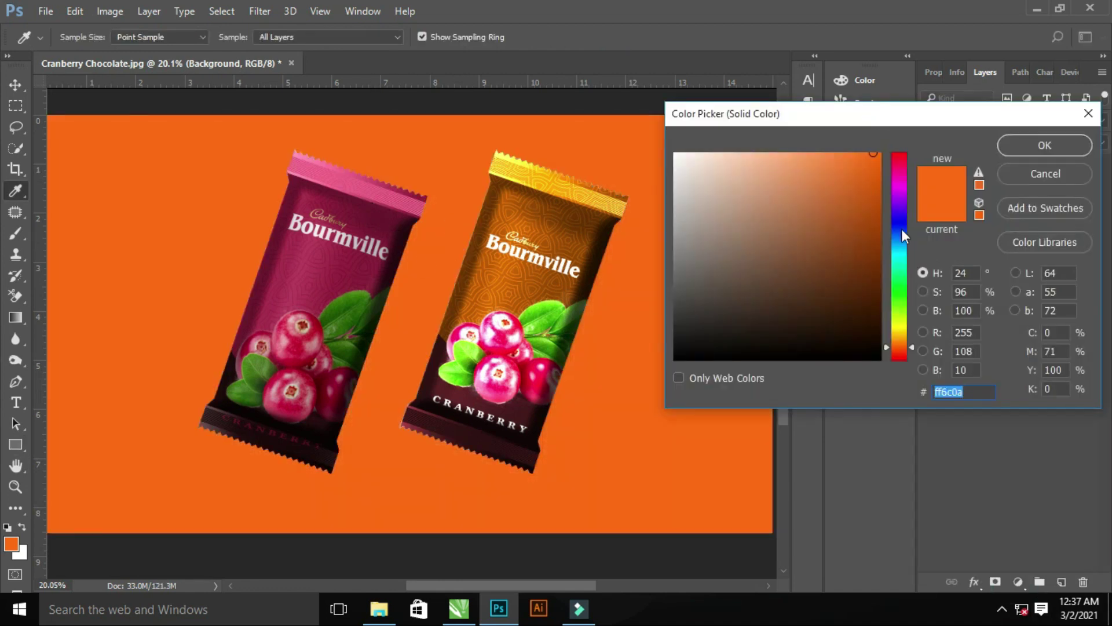
click(485, 295)
click(1055, 148)
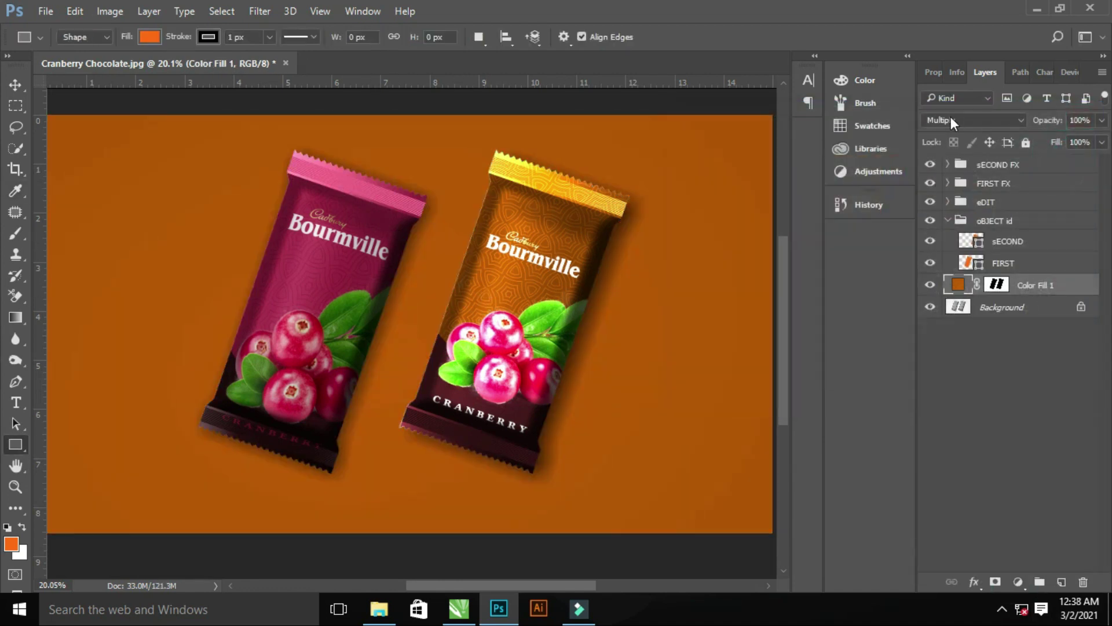
click(951, 119)
click(950, 194)
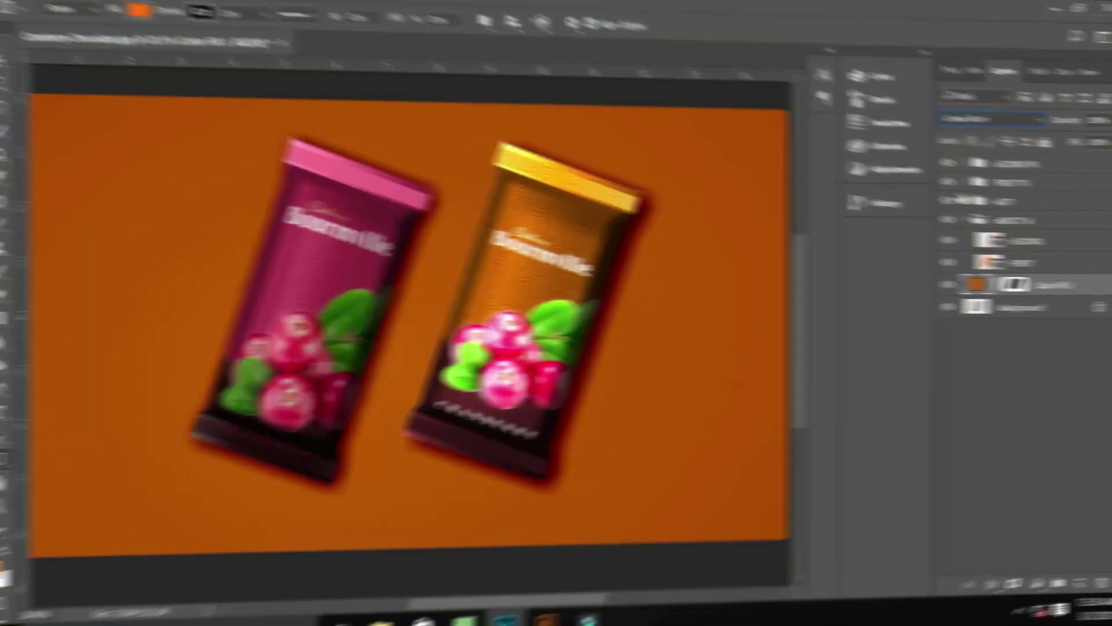